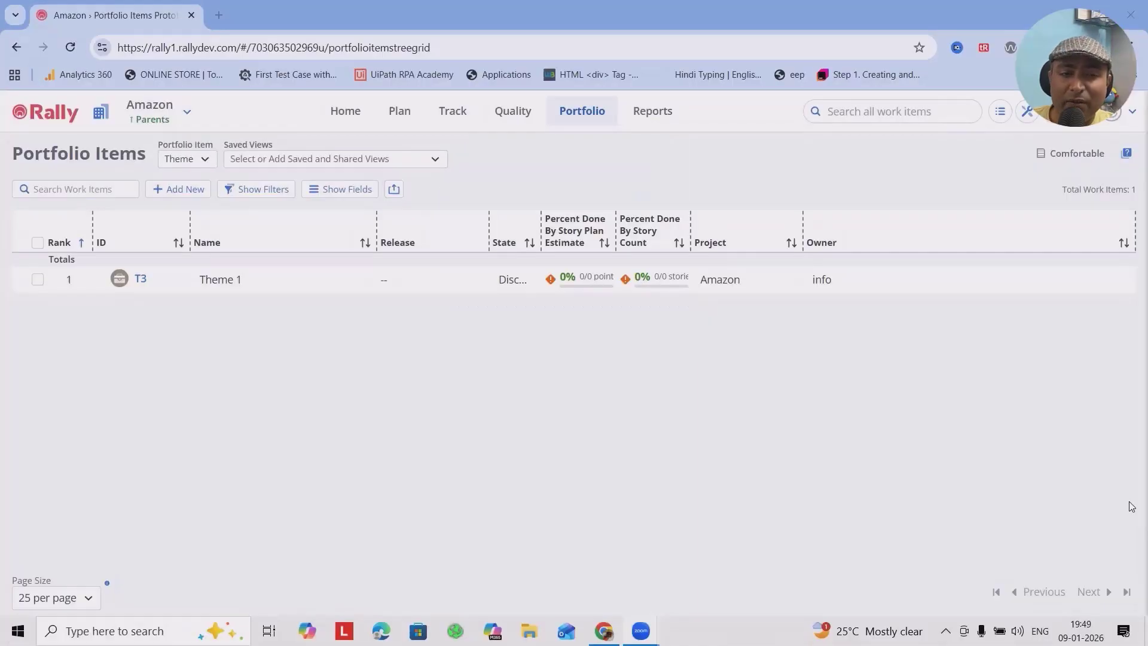
{"action": "left_click", "coordinate": [221, 48]}
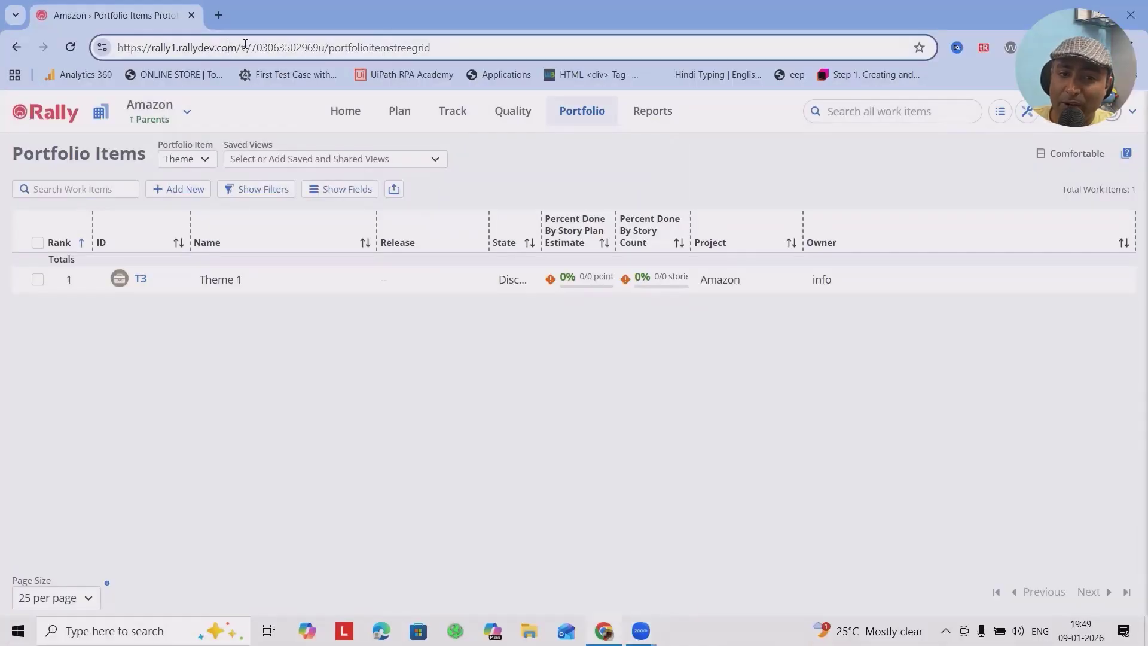
{"action": "left_click_drag", "start_coordinate": [237, 47], "coordinate": [90, 51]}
{"action": "key", "text": "ctrl+c"}
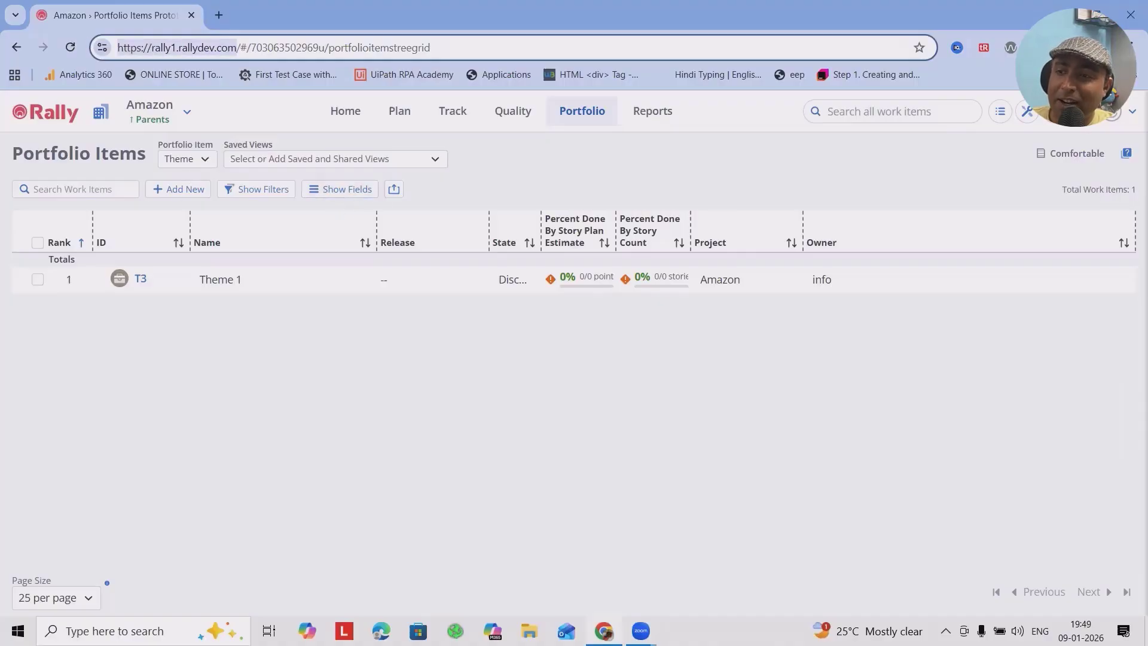
{"action": "left_click", "coordinate": [1131, 48]}
{"action": "left_click", "coordinate": [1016, 157]}
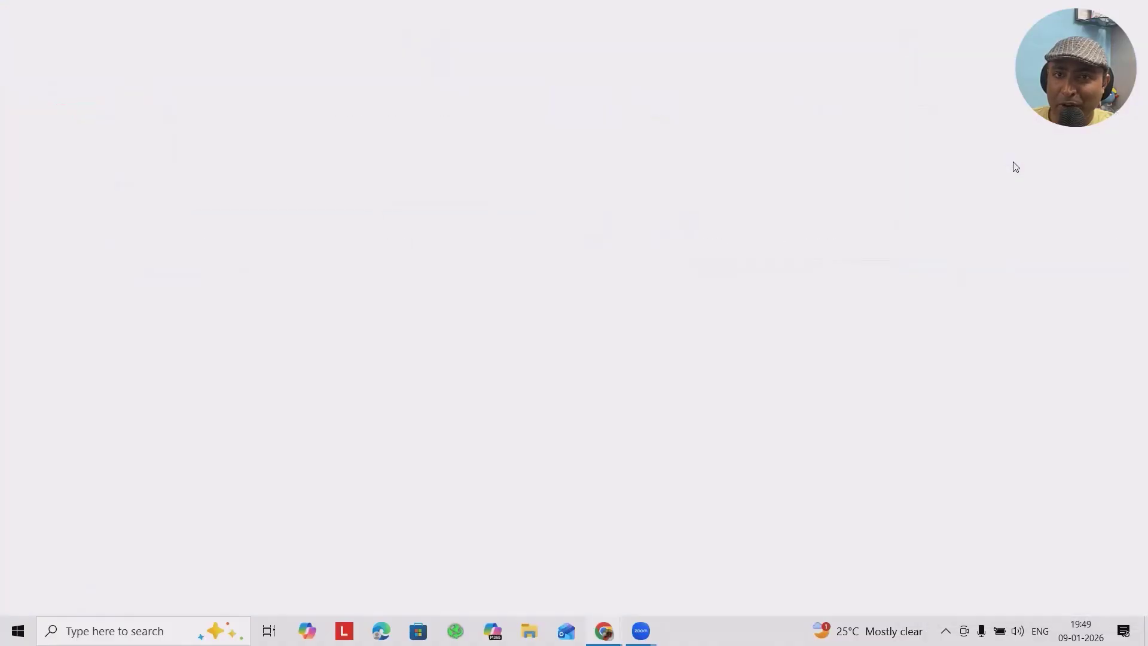
{"action": "key", "text": "ctrl+v"}
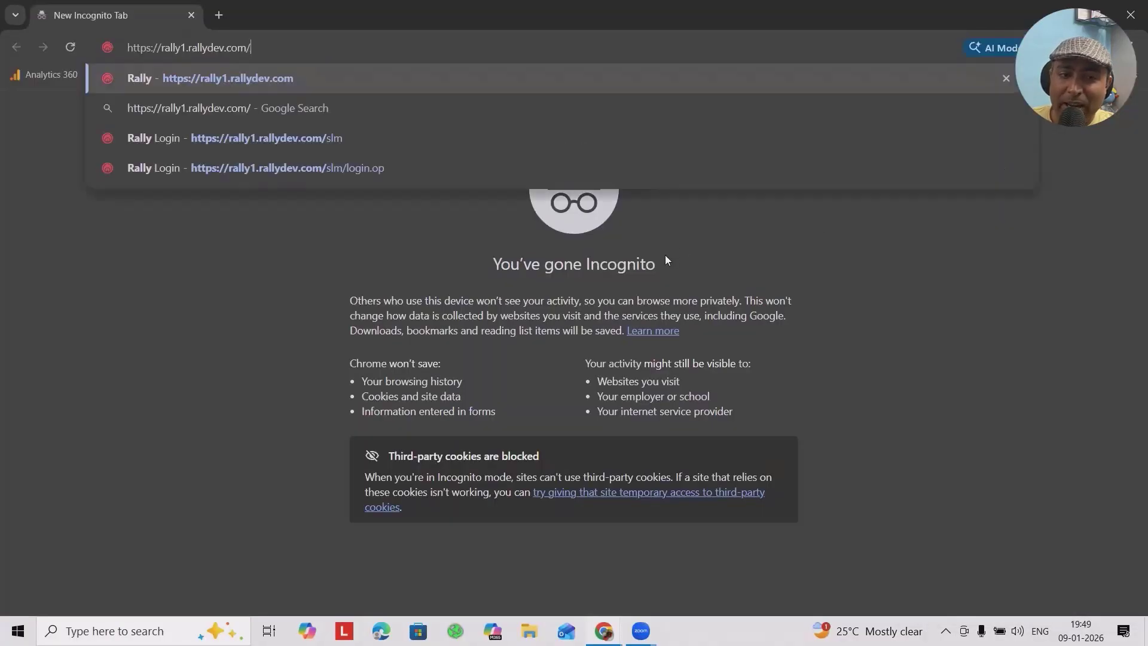
{"action": "key", "text": "Return"}
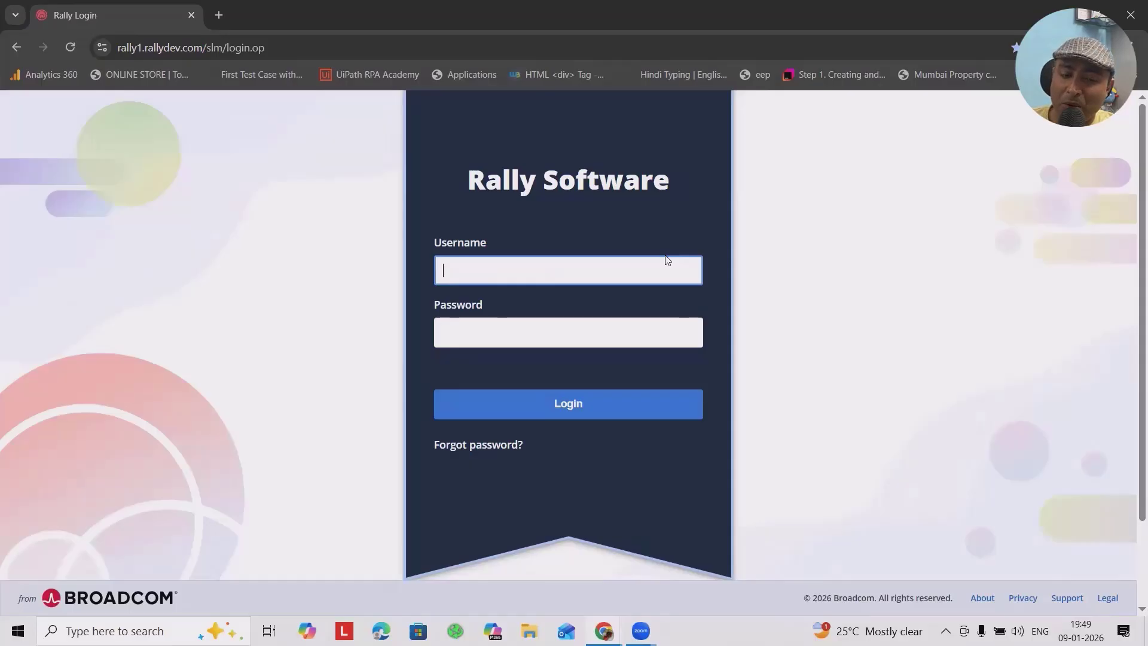
{"action": "left_click", "coordinate": [101, 597]}
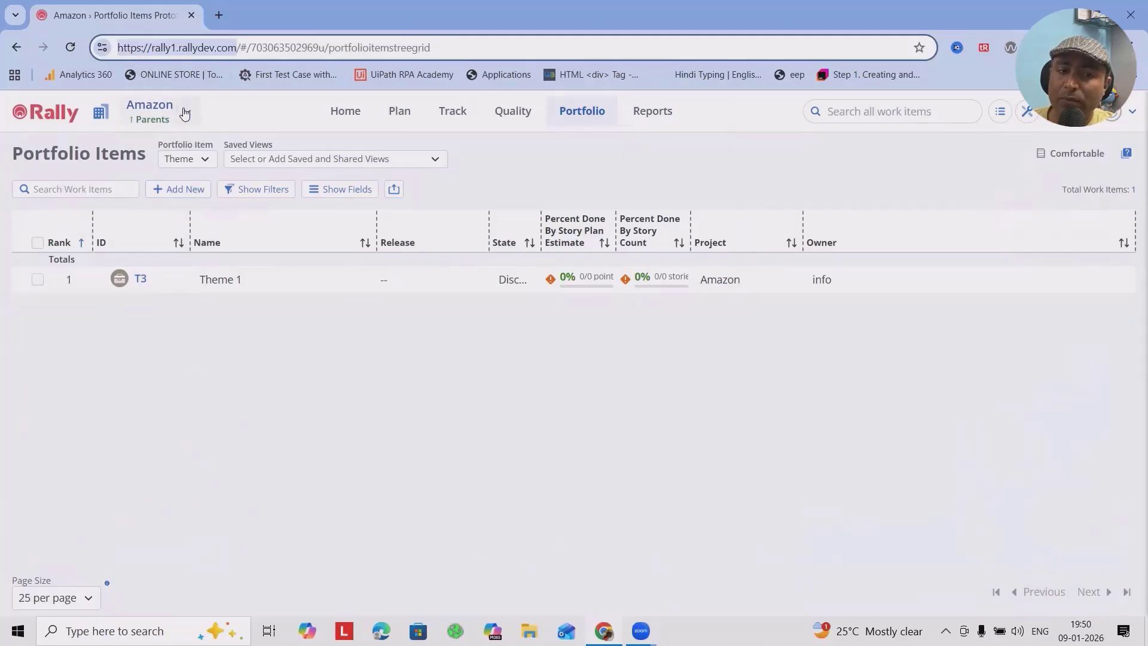
Step: Look over the available projects in the project picker and the pages offered under Home
{"action": "left_click", "coordinate": [186, 112]}
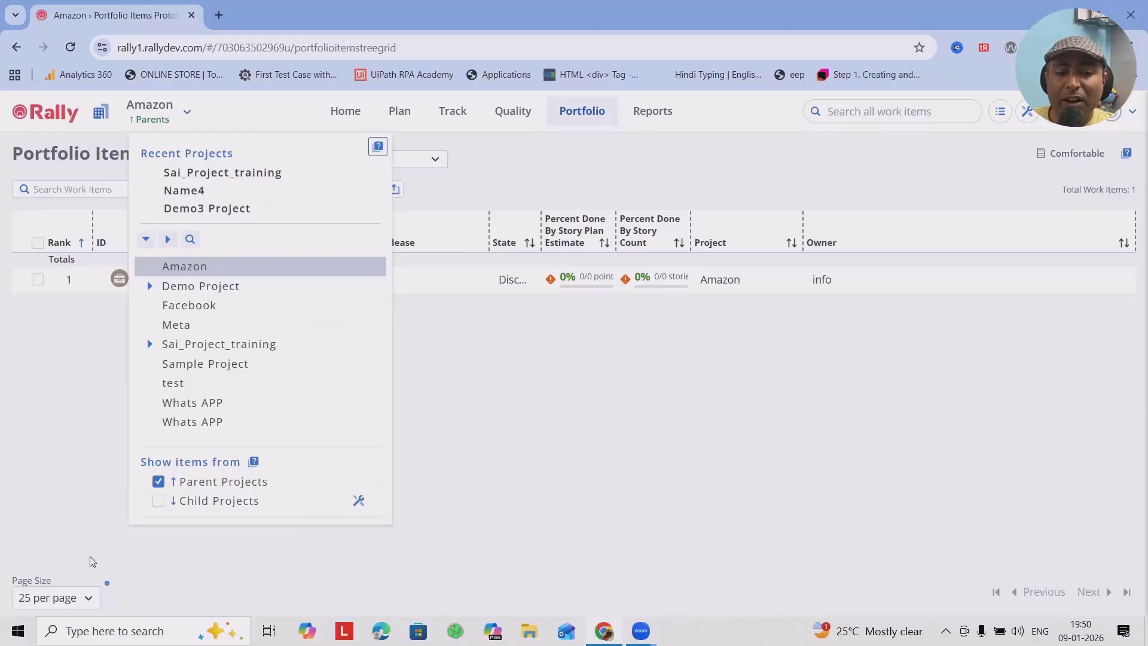
{"action": "left_click", "coordinate": [528, 441]}
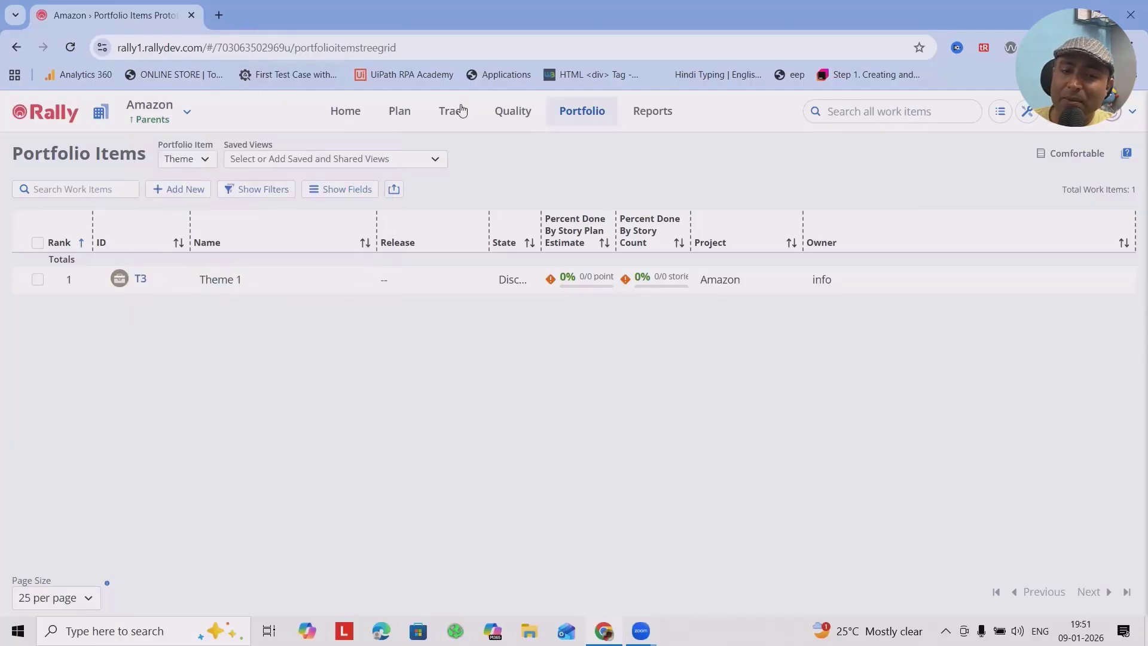
{"action": "mouse_move", "coordinate": [348, 126]}
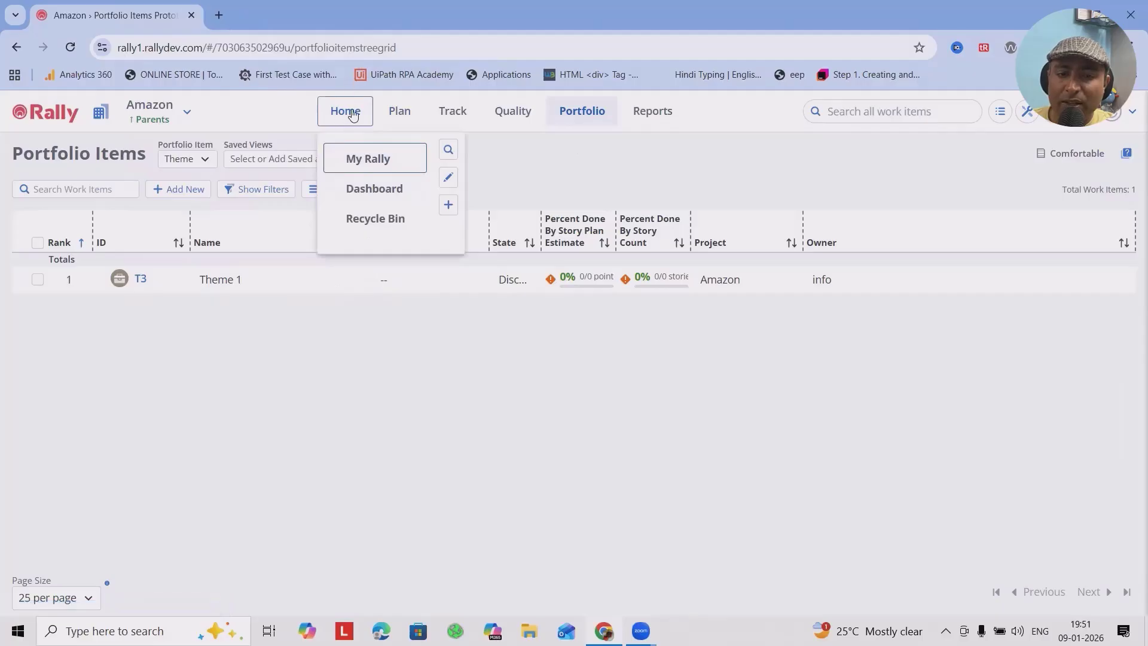
Step: Go to the Workspaces & Projects administration page and expand DemoWorkspace to list its projects
{"action": "left_click", "coordinate": [1048, 123]}
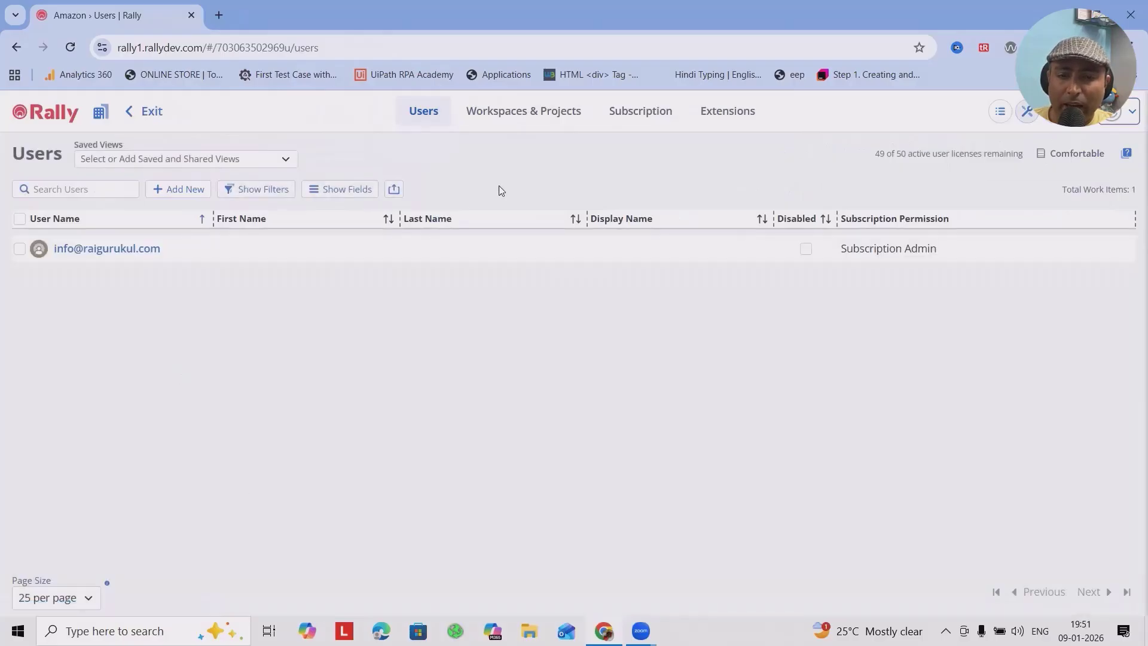
{"action": "left_click", "coordinate": [541, 119]}
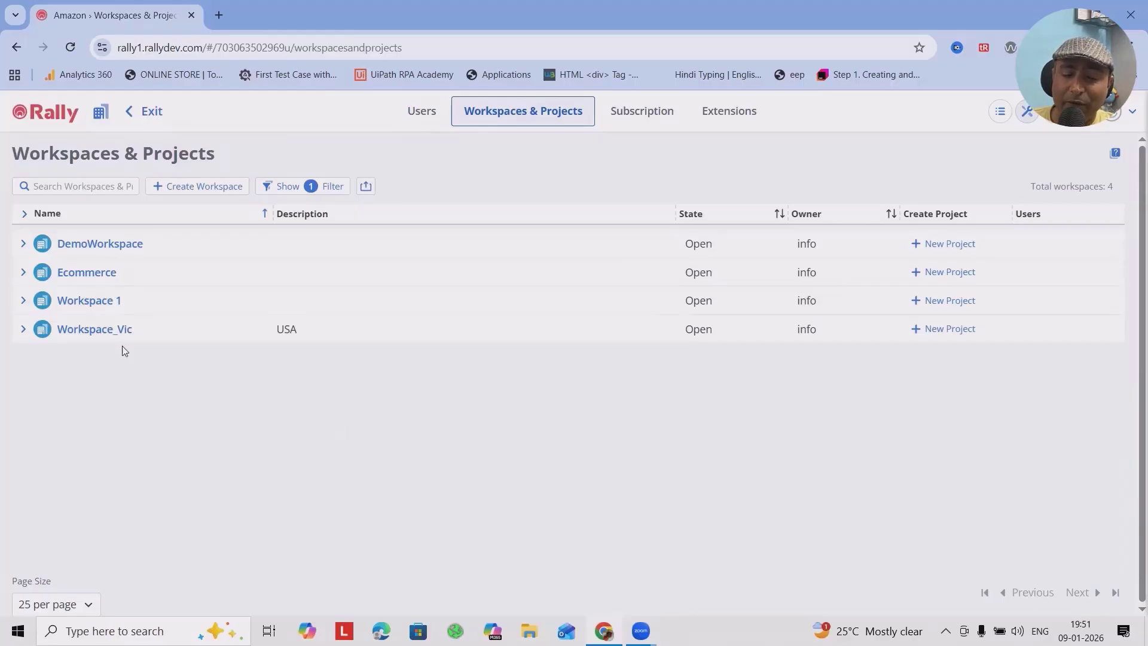
{"action": "left_click", "coordinate": [24, 244]}
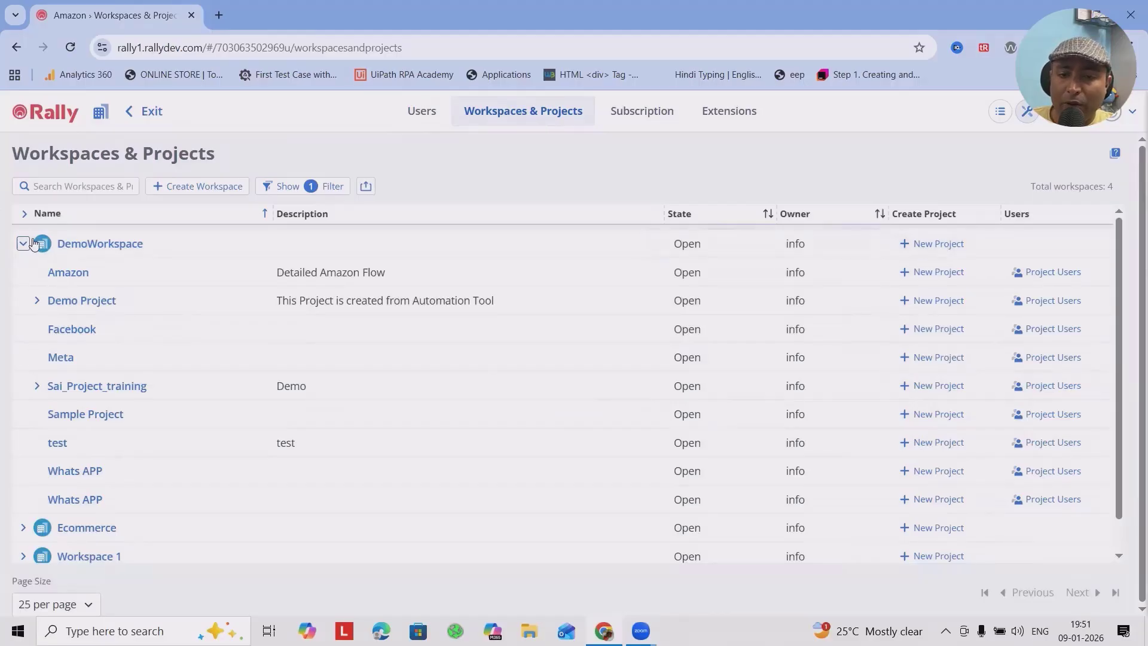
Step: Start creating a new workspace and name it Demmo_Workspace
{"action": "left_click", "coordinate": [189, 190]}
{"action": "left_click", "coordinate": [296, 333]}
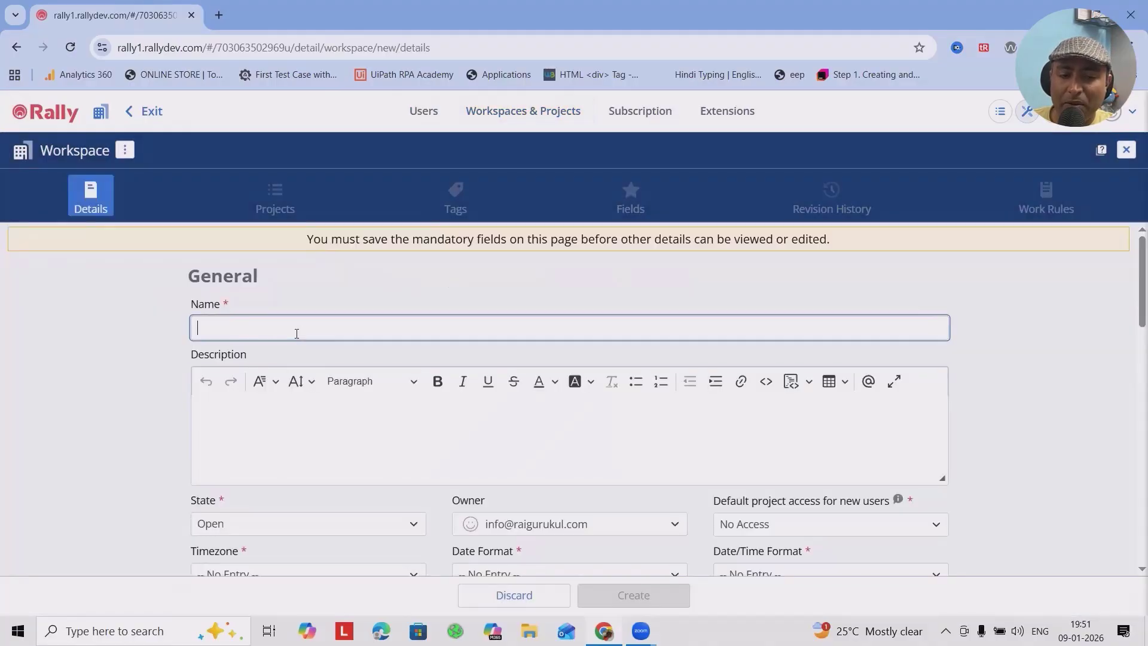
{"action": "type", "text": "Demmo"}
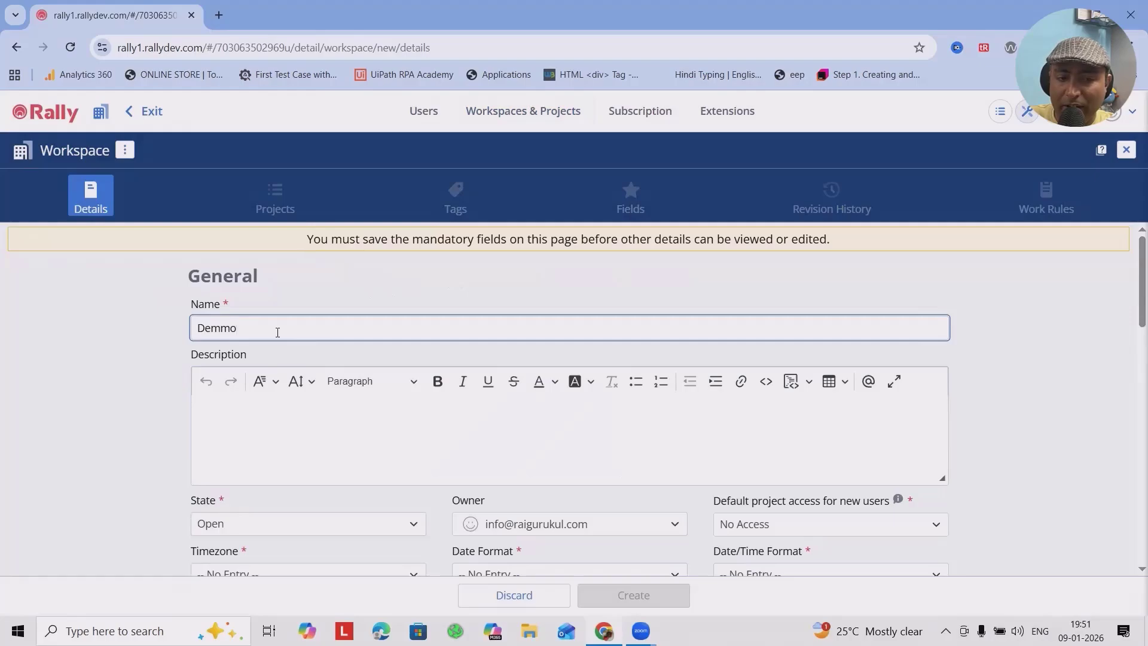
{"action": "type", "text": "_Wor"}
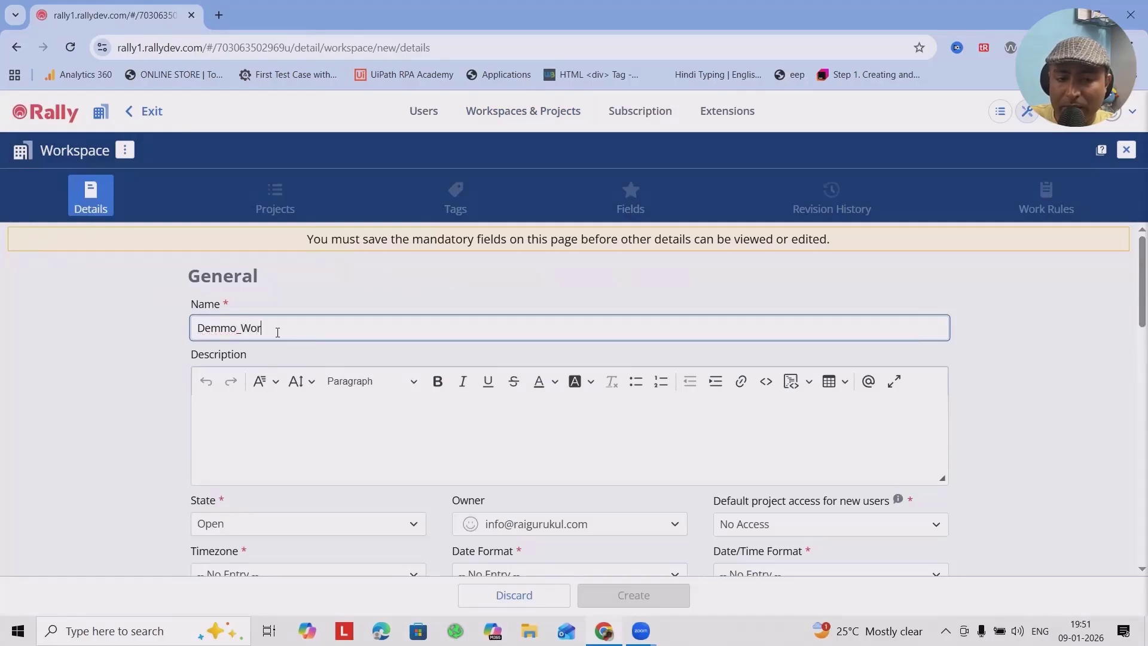
Step: Set the new workspace's timezone to (GMT+05:30) Asia/Kolkata
{"action": "scroll", "coordinate": [280, 348], "scroll_direction": "down", "scroll_amount": 3}
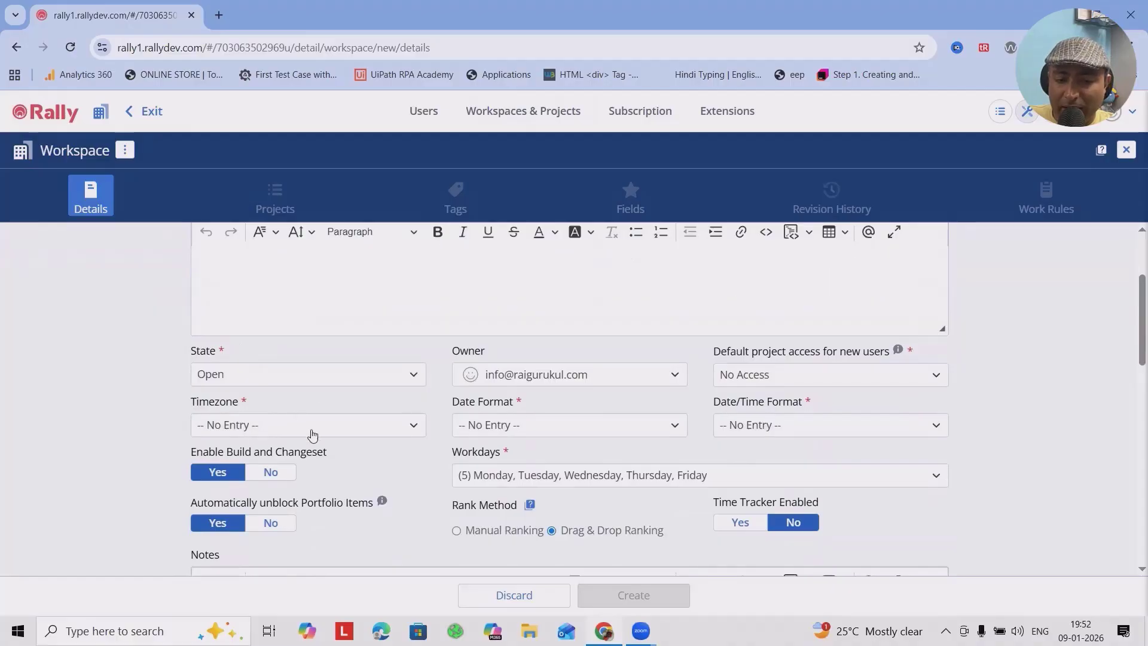
{"action": "left_click", "coordinate": [317, 436]}
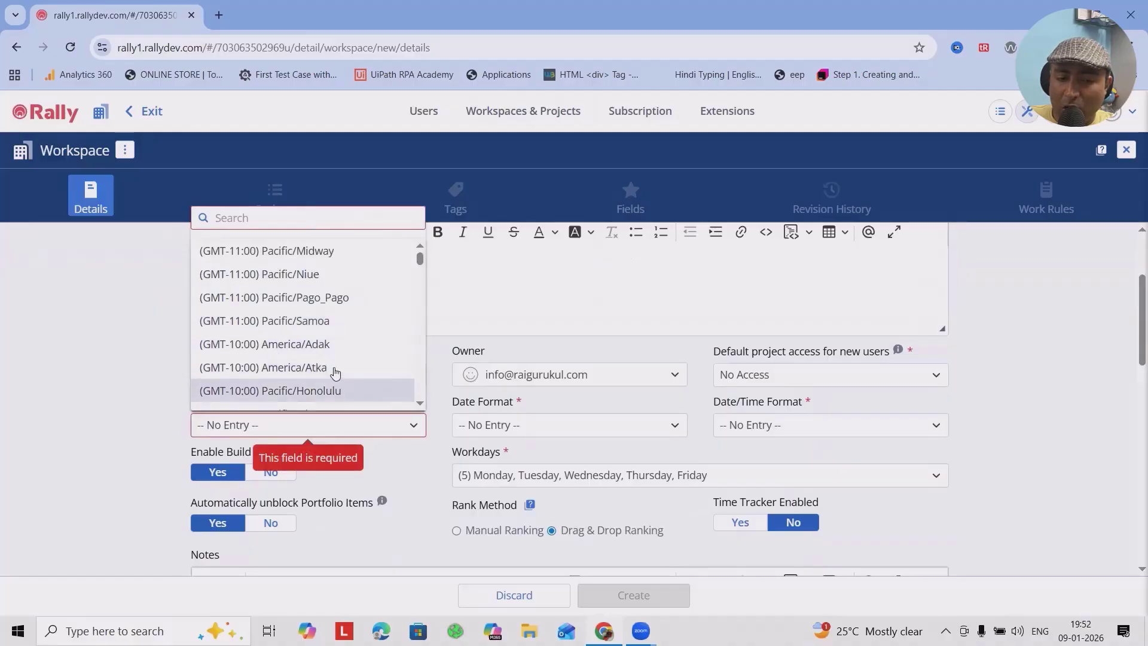
{"action": "scroll", "coordinate": [302, 344], "scroll_direction": "down", "scroll_amount": 1}
{"action": "scroll", "coordinate": [287, 323], "scroll_direction": "up", "scroll_amount": 1}
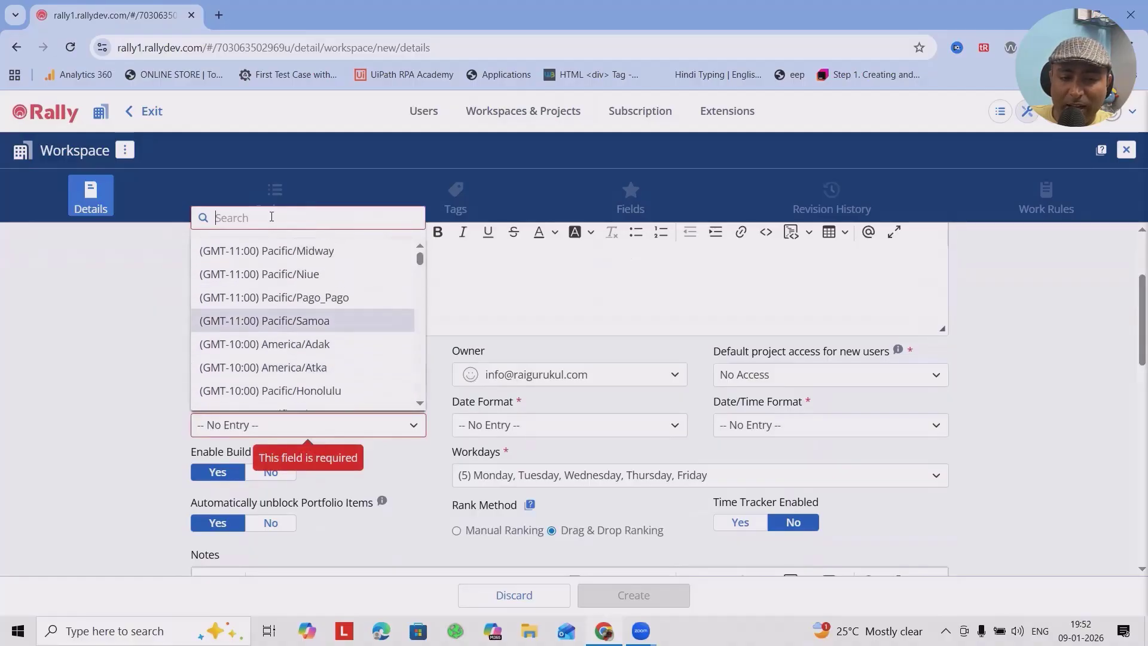
{"action": "type", "text": "kol"}
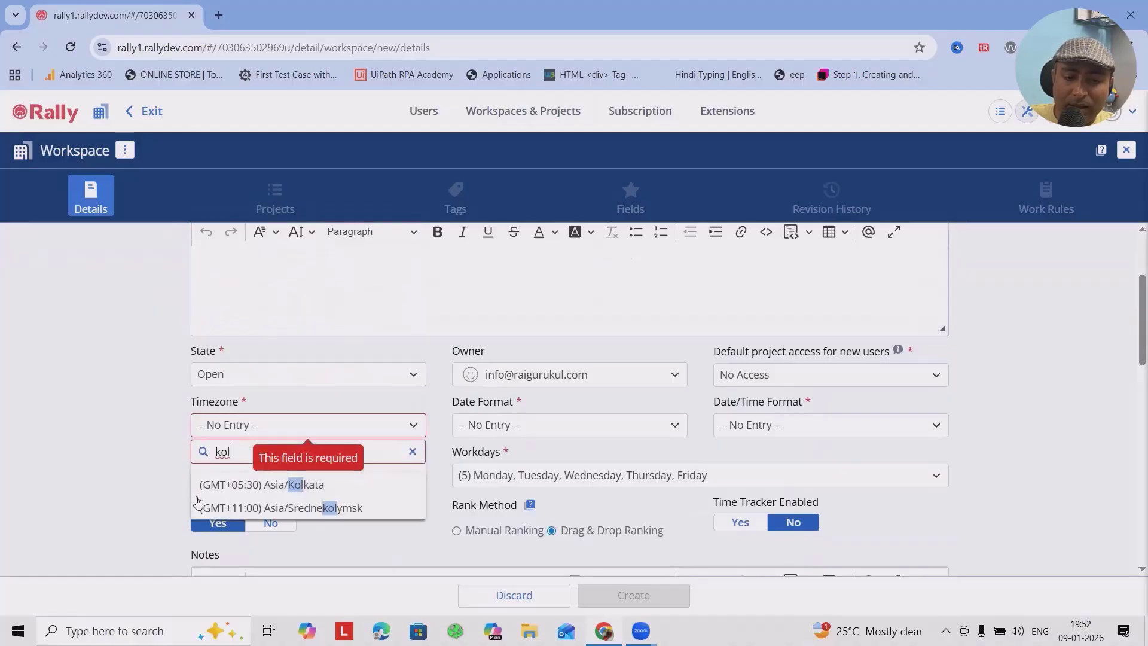
{"action": "left_click", "coordinate": [307, 486]}
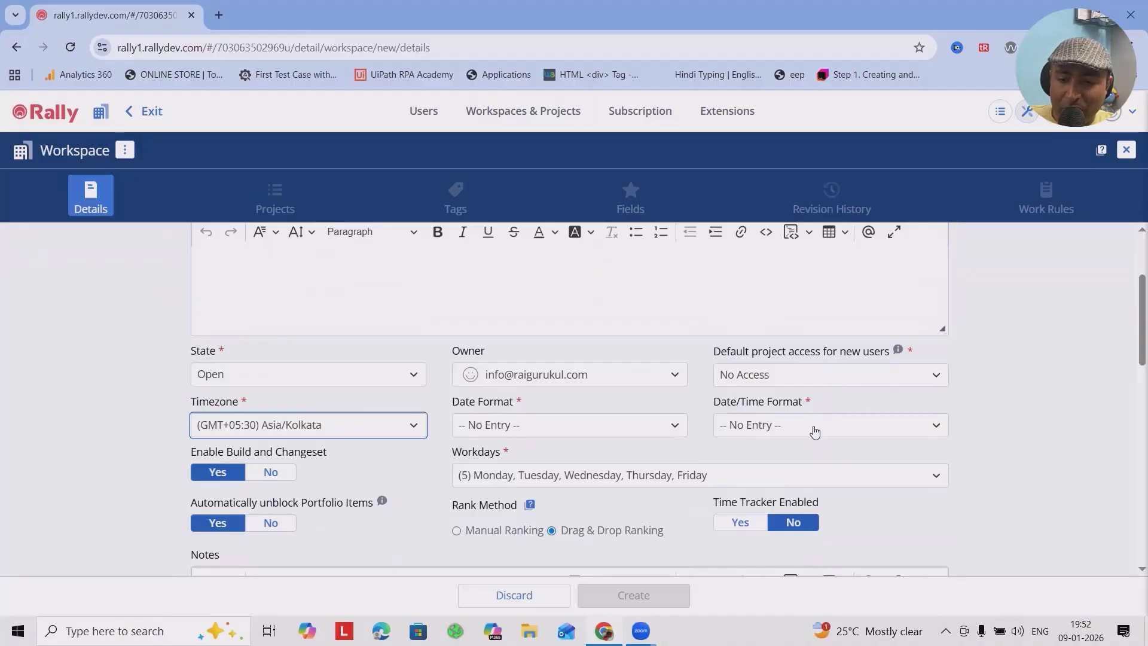
Step: Set the workspace's date/time format to yyyy-MM-dd hh:mm a z and its date format to yyyy-MM-dd
{"action": "left_click", "coordinate": [857, 435]}
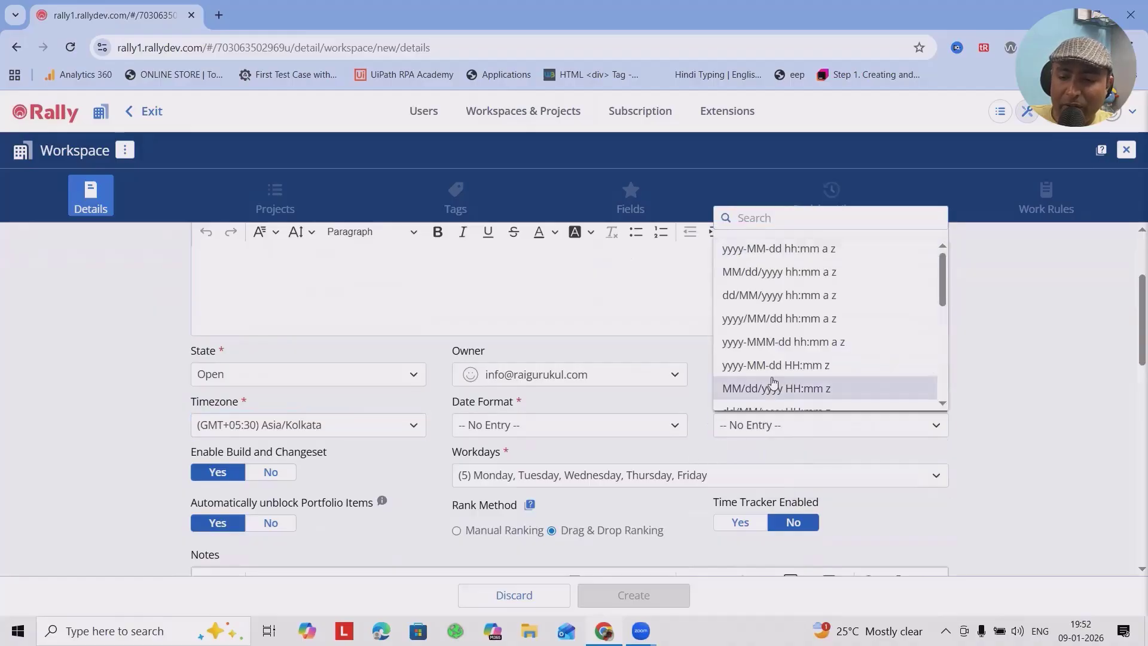
{"action": "left_click", "coordinate": [777, 249]}
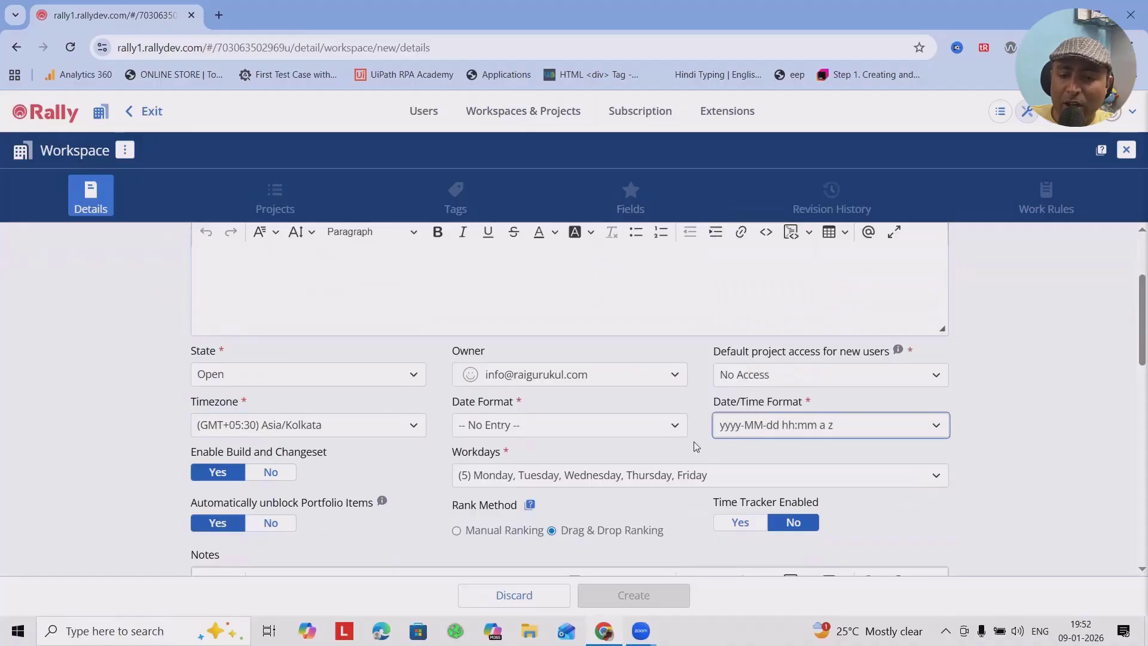
{"action": "left_click", "coordinate": [525, 425]}
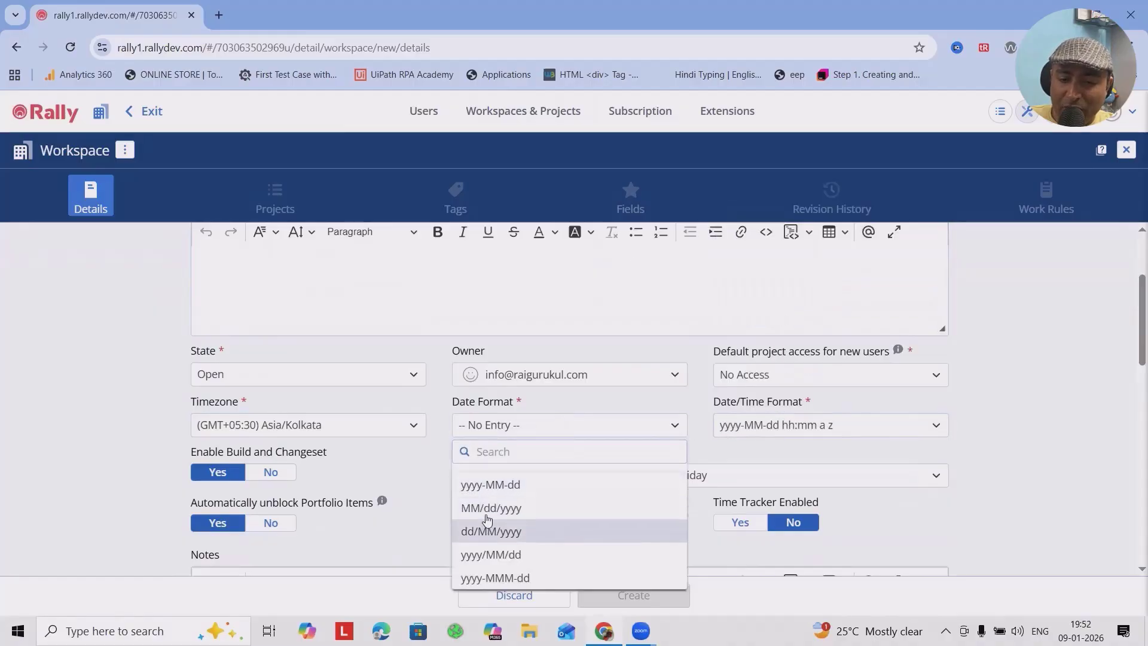
{"action": "left_click", "coordinate": [489, 483]}
Step: Review the remaining workspace settings, keep the default prefixes, estimate units, labels and admin capabilities, and create the workspace
{"action": "scroll", "coordinate": [230, 488], "scroll_direction": "down", "scroll_amount": 1}
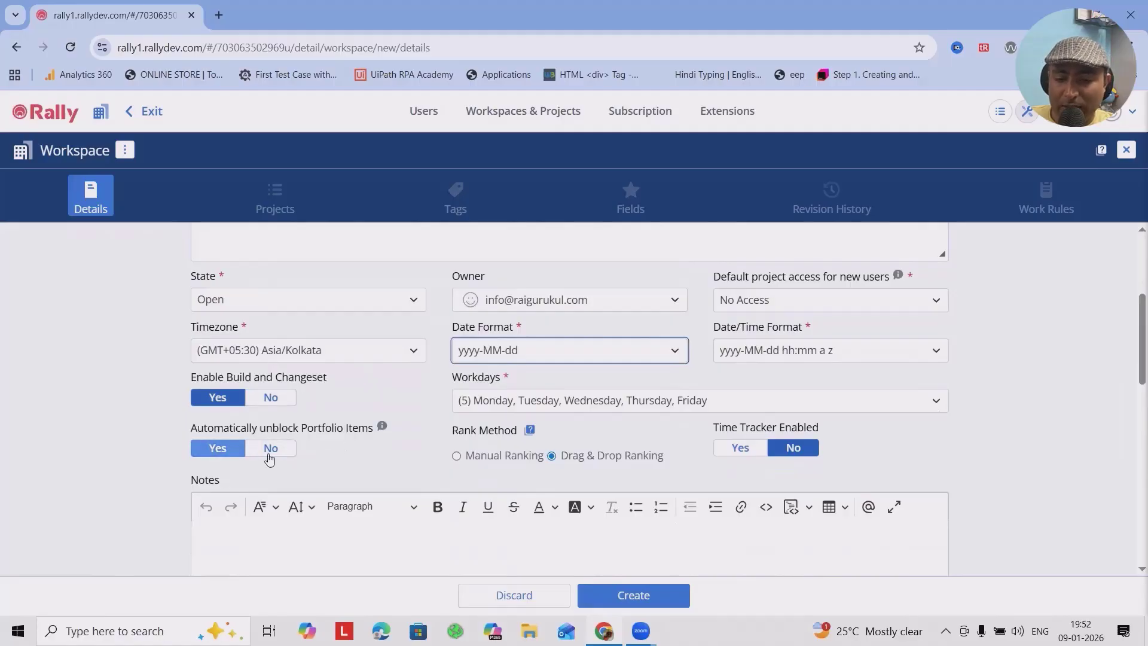
{"action": "scroll", "coordinate": [270, 443], "scroll_direction": "down", "scroll_amount": 6}
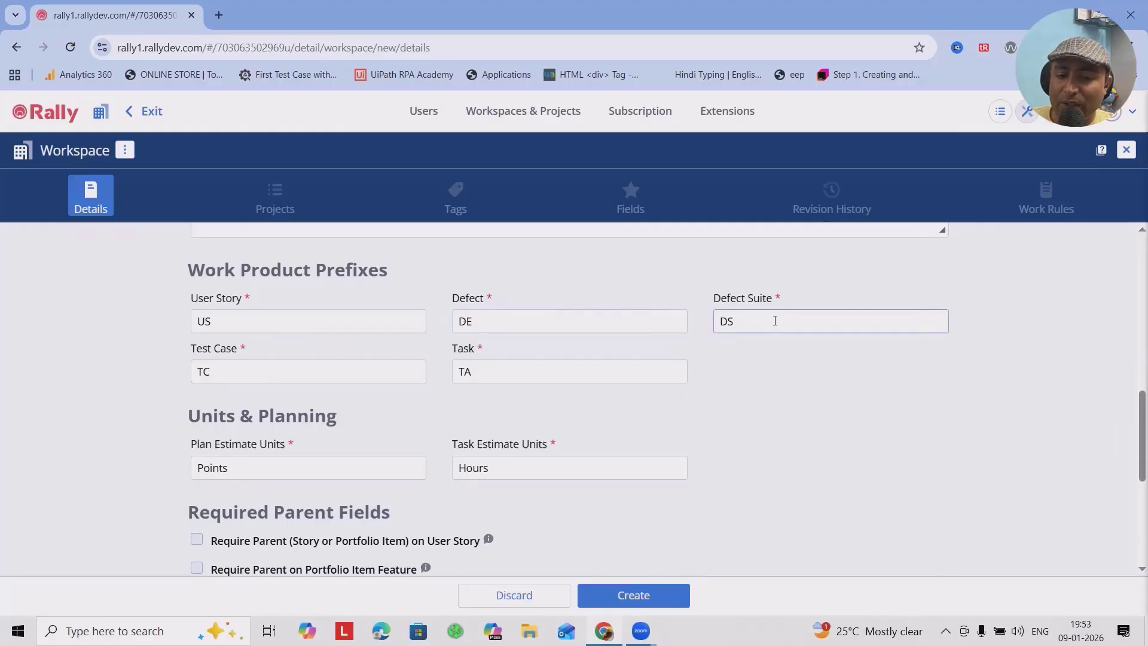
{"action": "scroll", "coordinate": [463, 399], "scroll_direction": "down", "scroll_amount": 3}
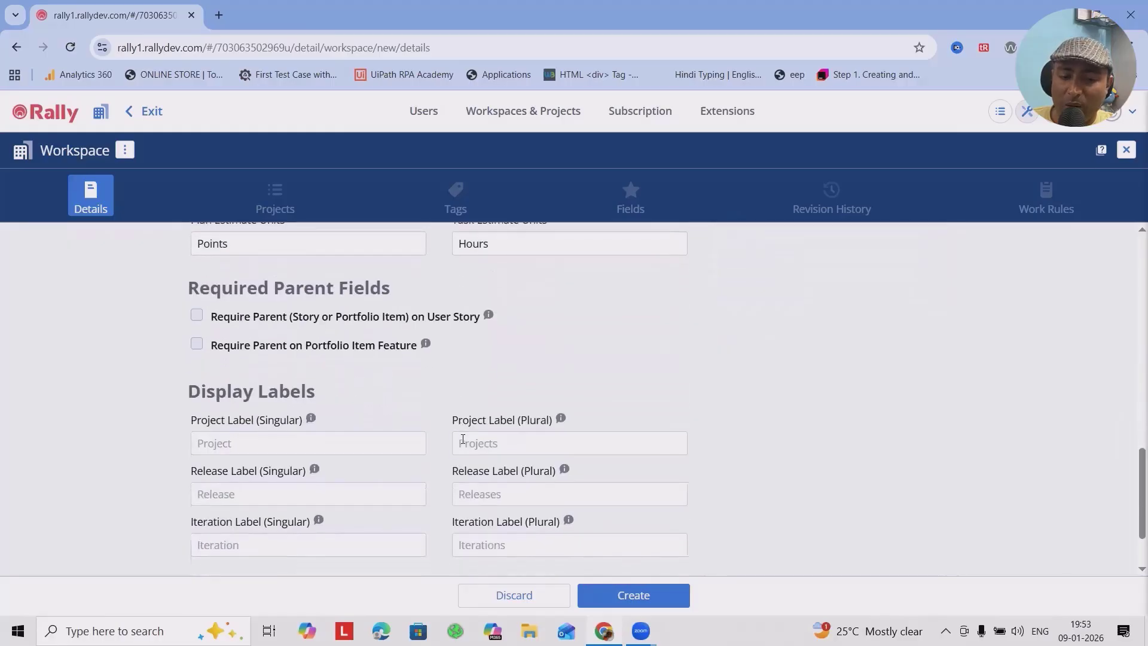
{"action": "scroll", "coordinate": [412, 429], "scroll_direction": "up", "scroll_amount": 3}
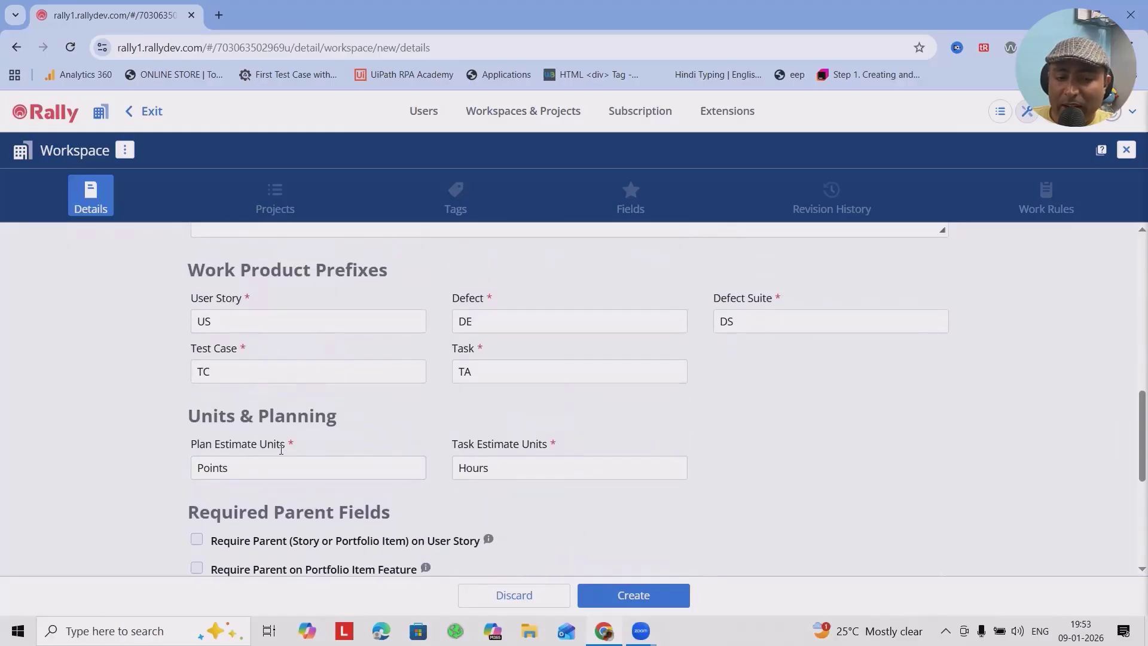
{"action": "left_click", "coordinate": [331, 467]}
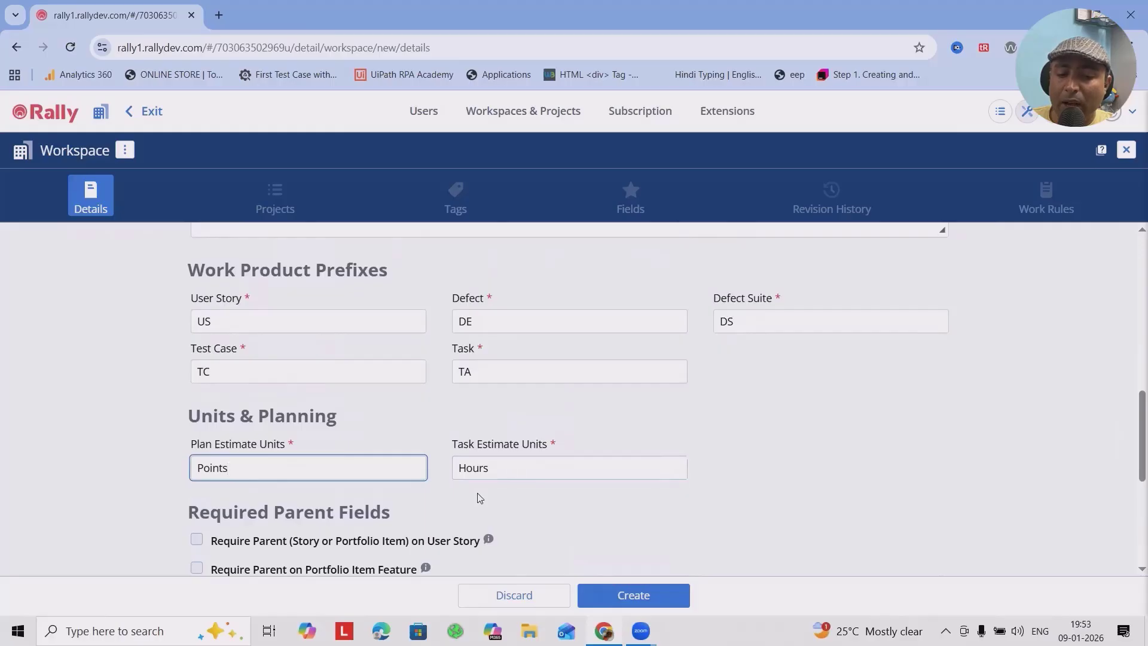
{"action": "scroll", "coordinate": [476, 495], "scroll_direction": "down", "scroll_amount": 2}
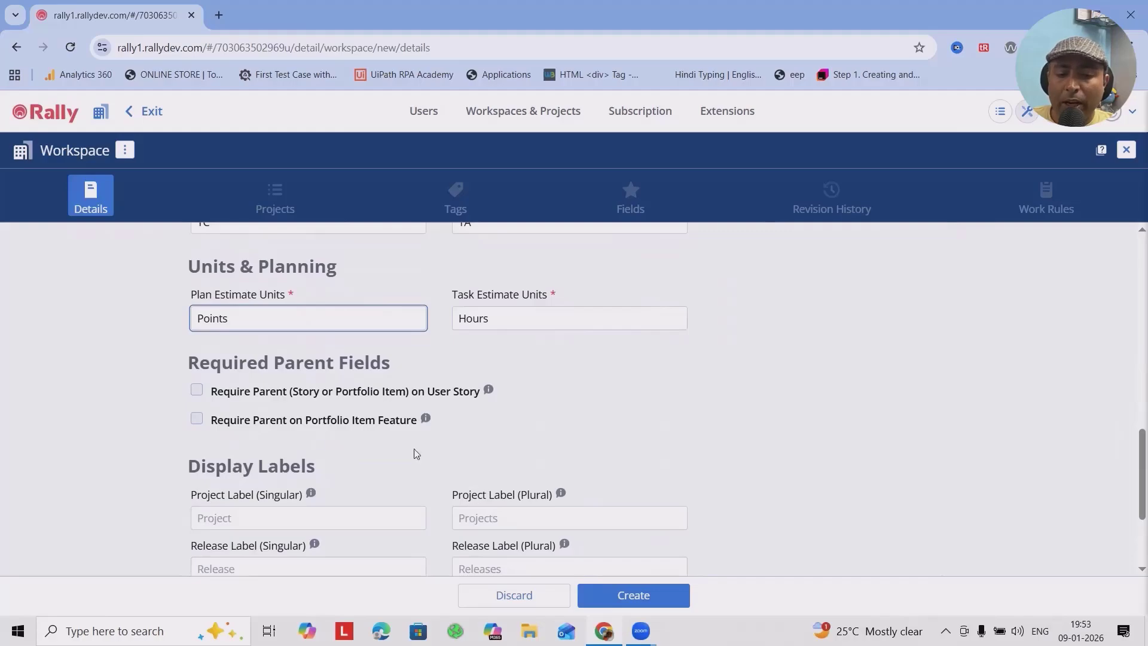
{"action": "scroll", "coordinate": [416, 455], "scroll_direction": "down", "scroll_amount": 3}
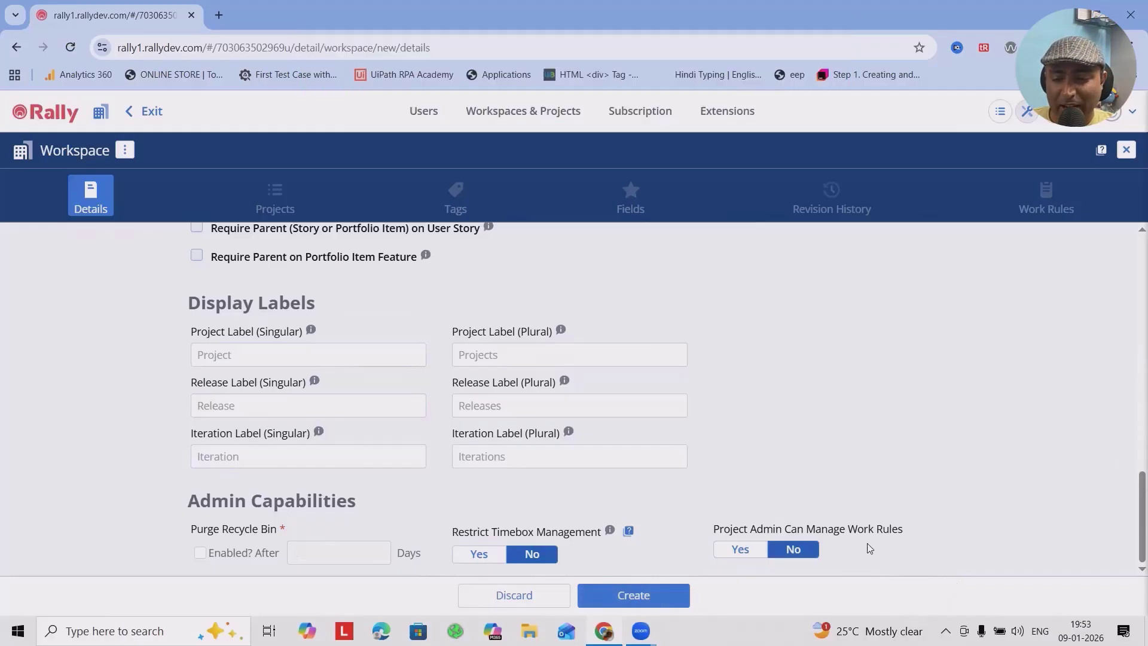
{"action": "left_click", "coordinate": [633, 595]}
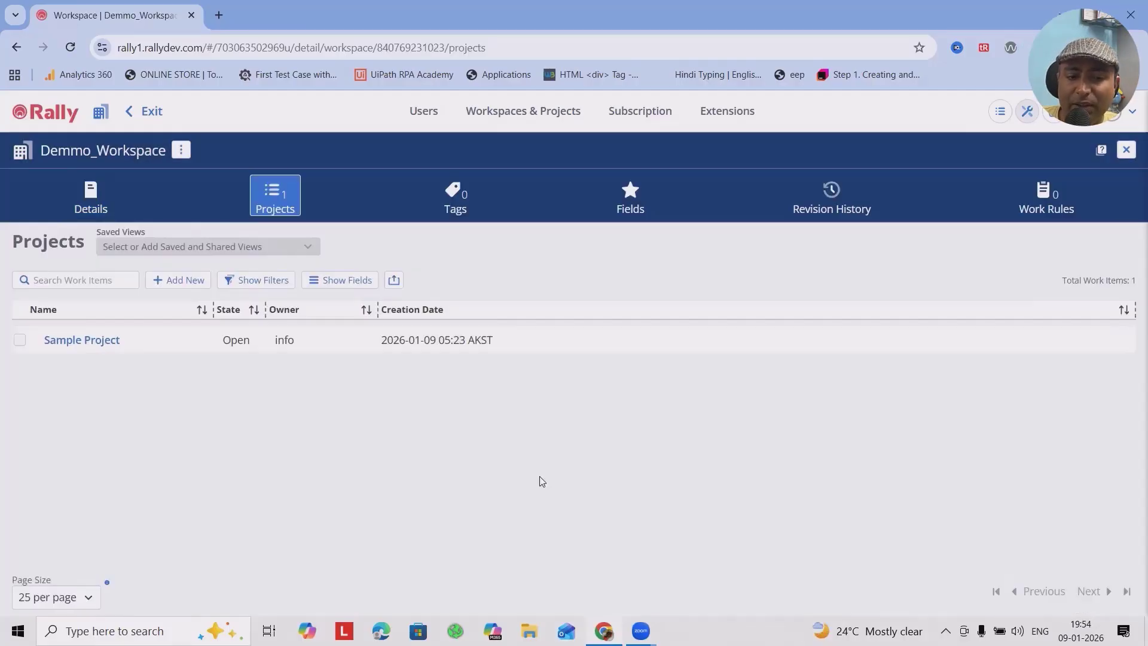
Step: Add a new project named AWS to Demmo_Workspace
{"action": "left_click", "coordinate": [178, 280]}
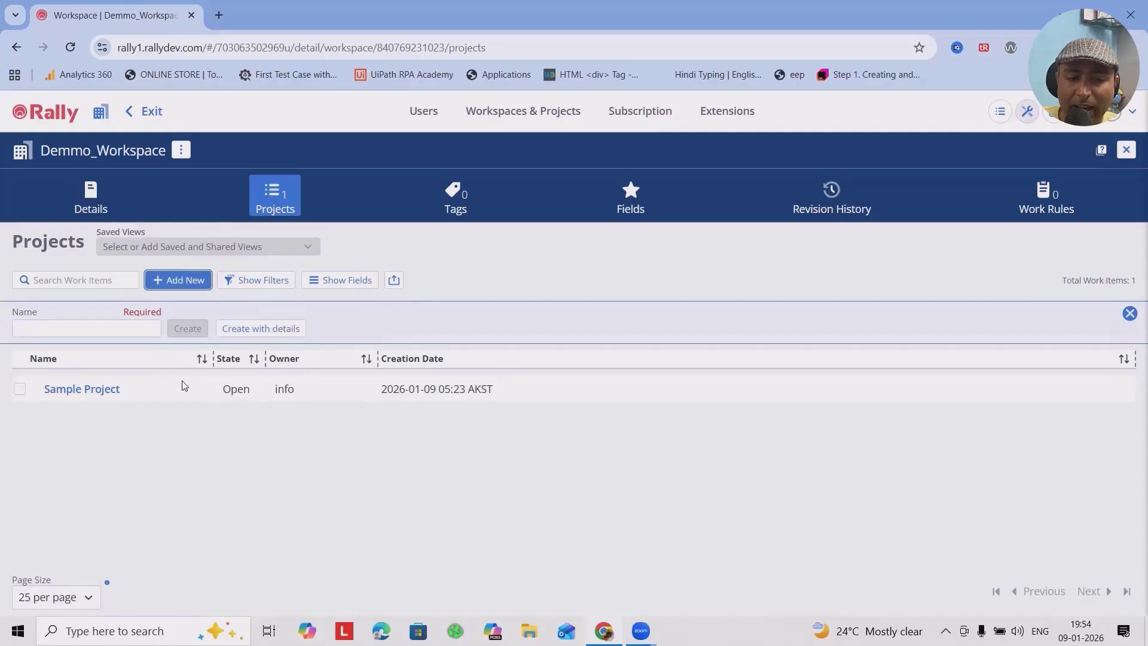
{"action": "left_click", "coordinate": [86, 324]}
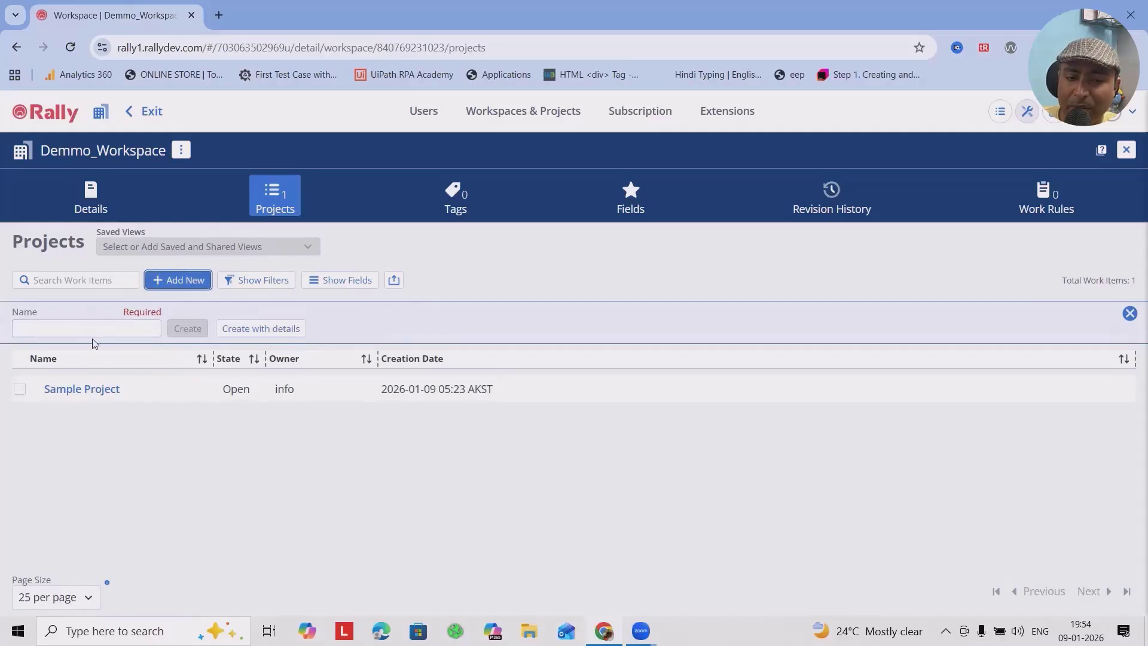
{"action": "left_click", "coordinate": [98, 329]}
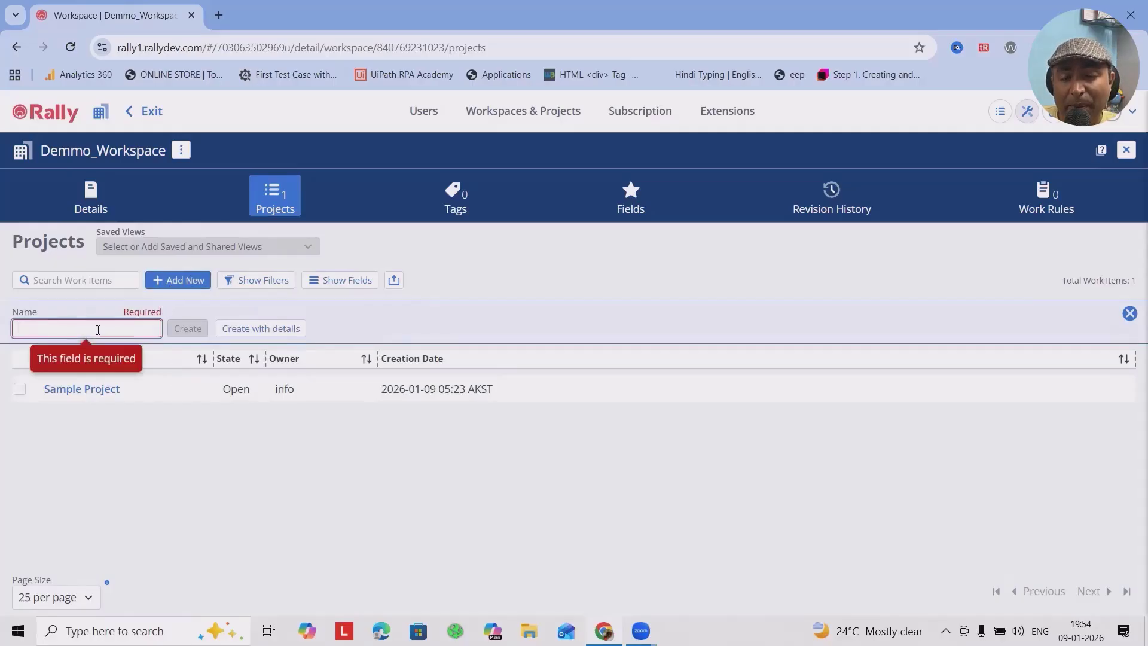
{"action": "type", "text": "AWS"}
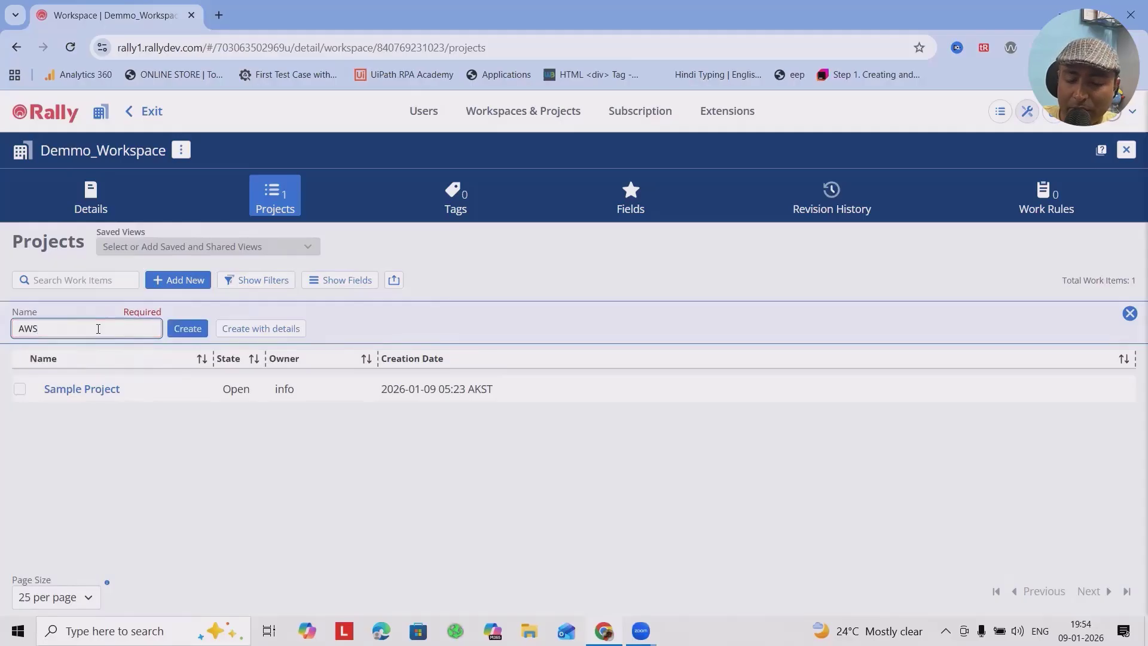
{"action": "key", "text": "Return"}
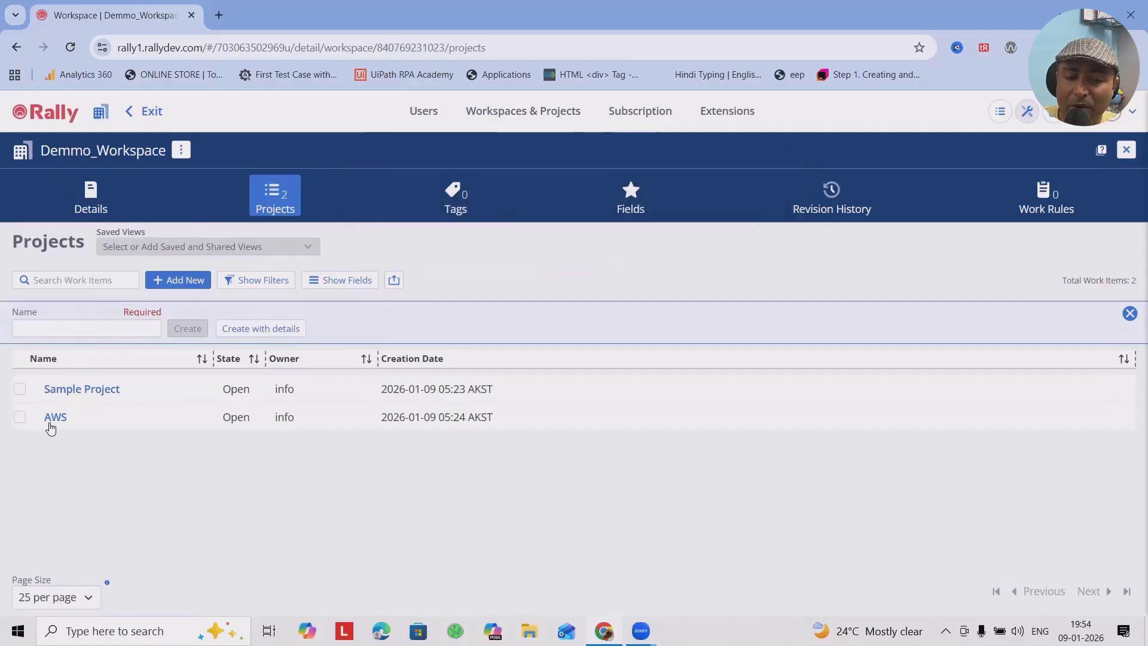
Step: Open the AWS project and review its users, child projects and general details
{"action": "left_click", "coordinate": [55, 418]}
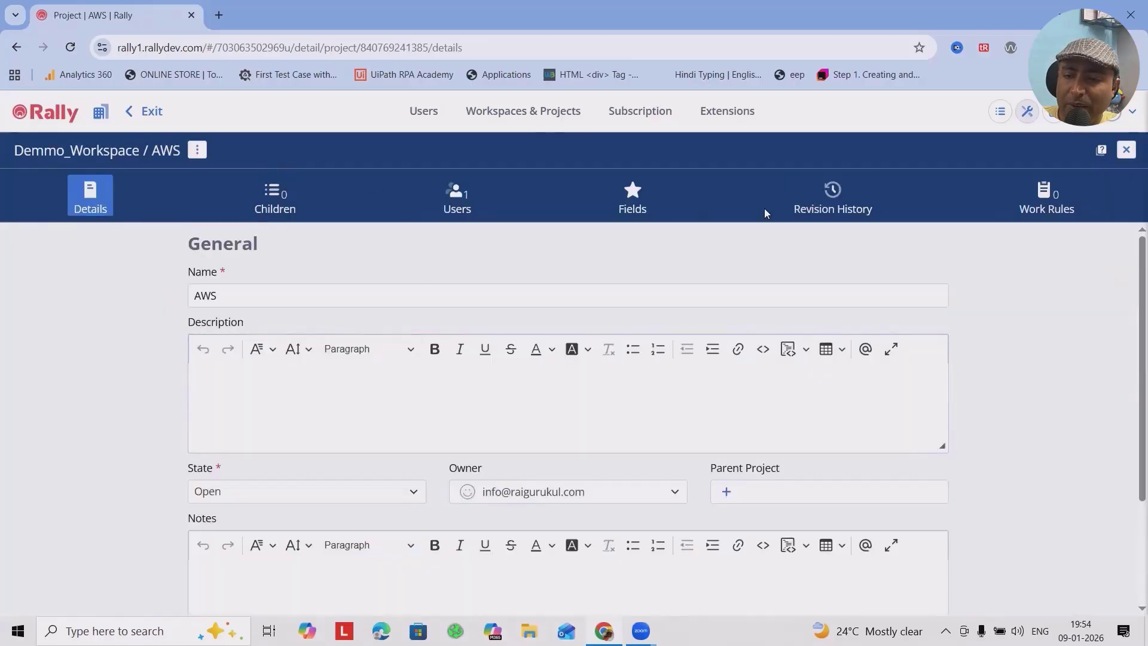
{"action": "left_click", "coordinate": [449, 213]}
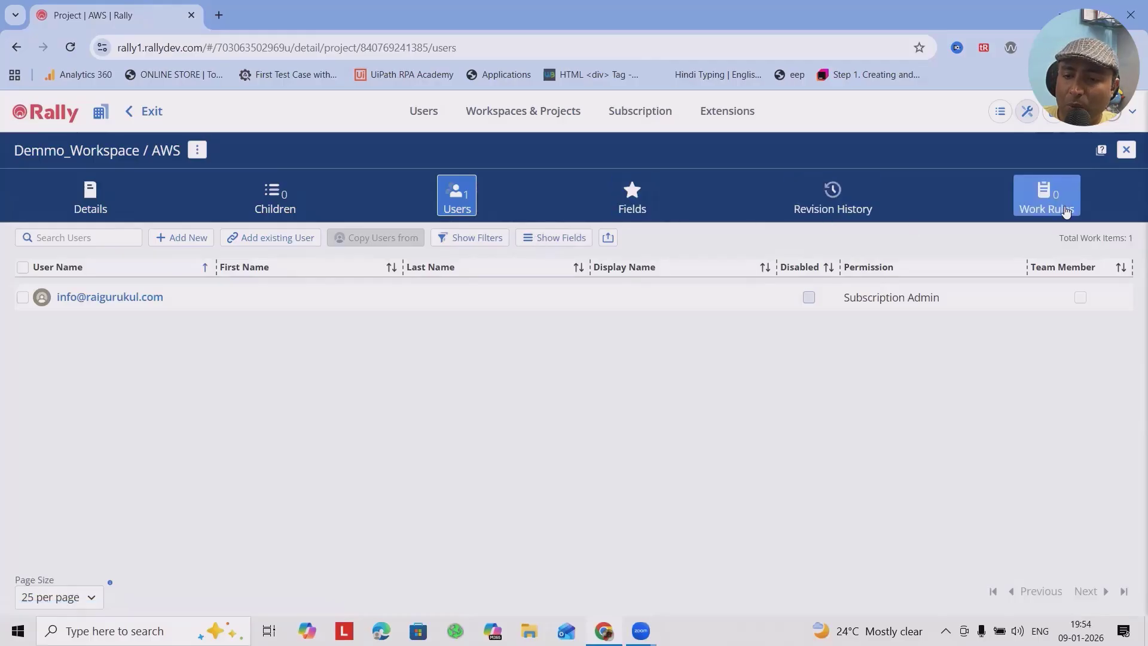
{"action": "left_click", "coordinate": [277, 204]}
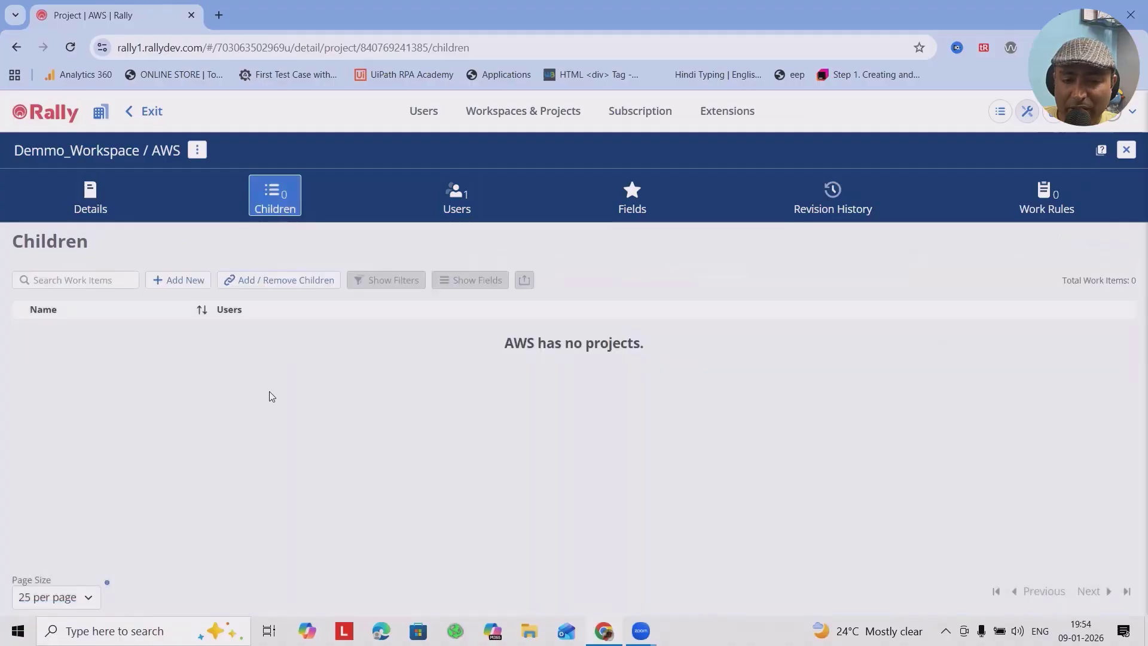
{"action": "left_click", "coordinate": [90, 197]}
{"action": "scroll", "coordinate": [376, 499], "scroll_direction": "down", "scroll_amount": 3}
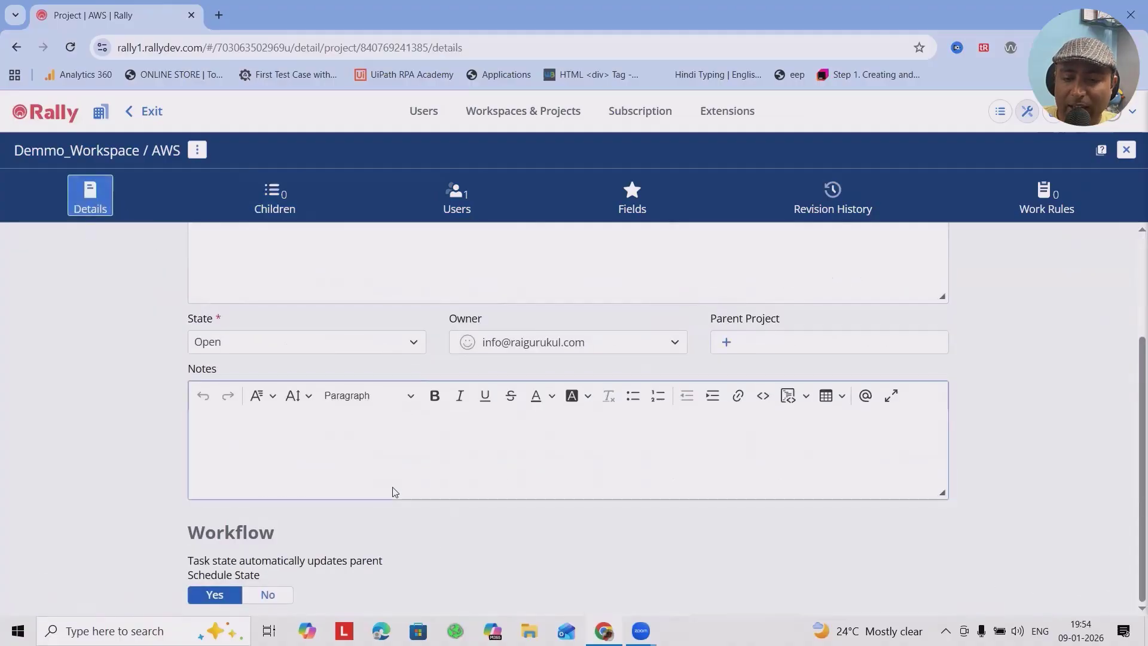
{"action": "scroll", "coordinate": [478, 487], "scroll_direction": "up", "scroll_amount": 3}
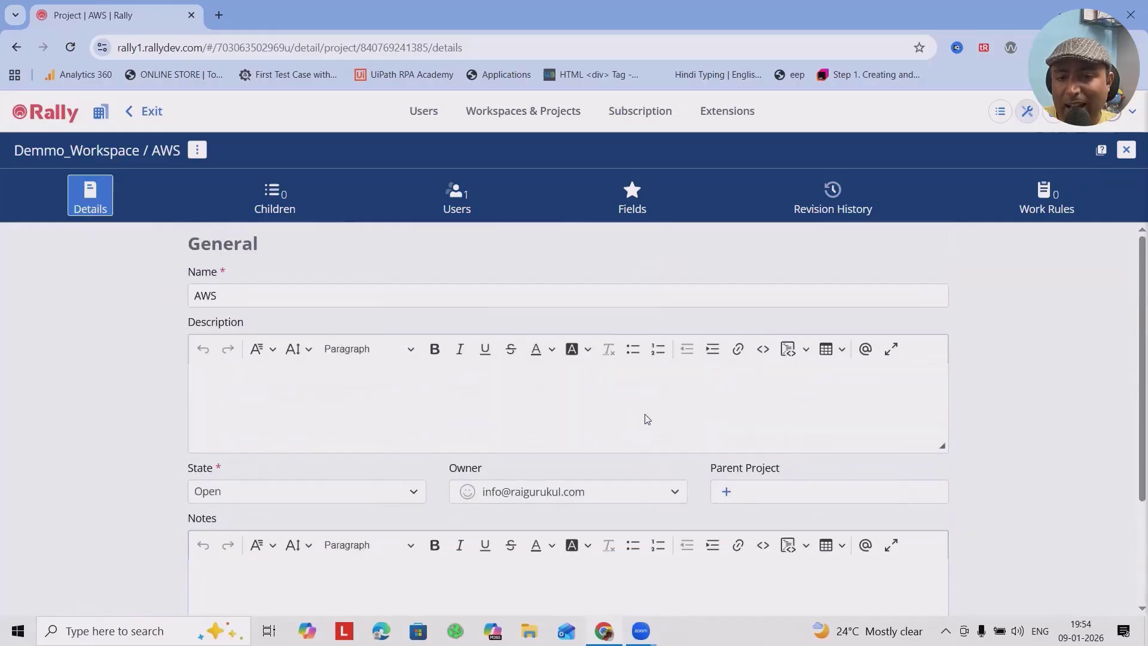
Step: Leave the workspace administration and switch to Demmo_Workspace with AWS as the active project
{"action": "left_click", "coordinate": [149, 115]}
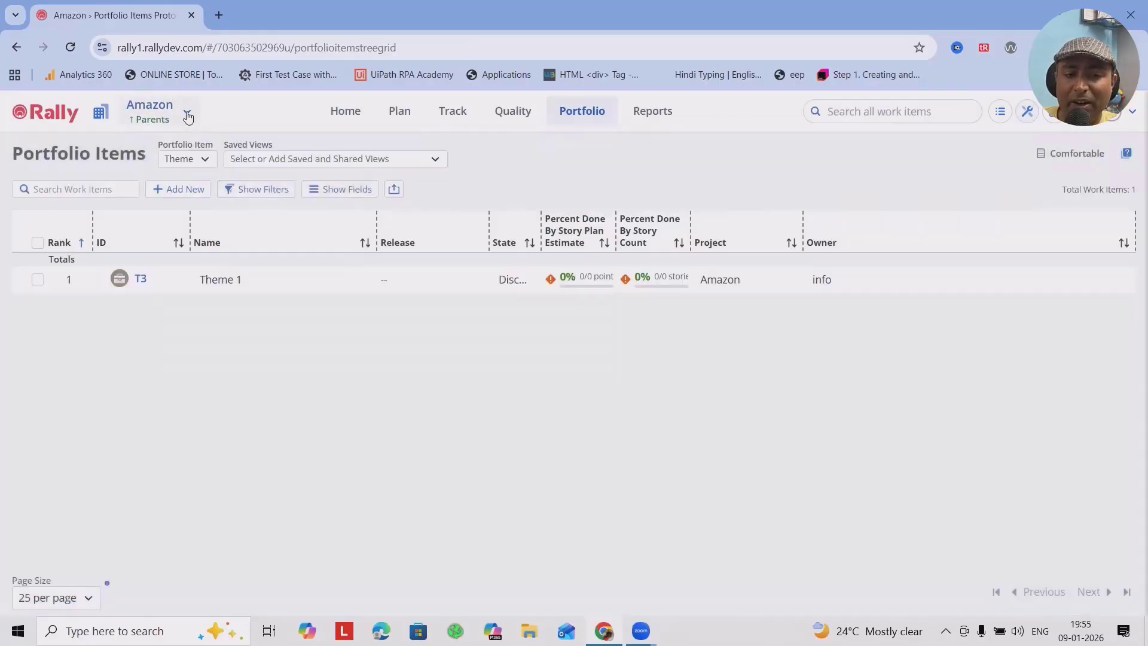
{"action": "left_click", "coordinate": [187, 115]}
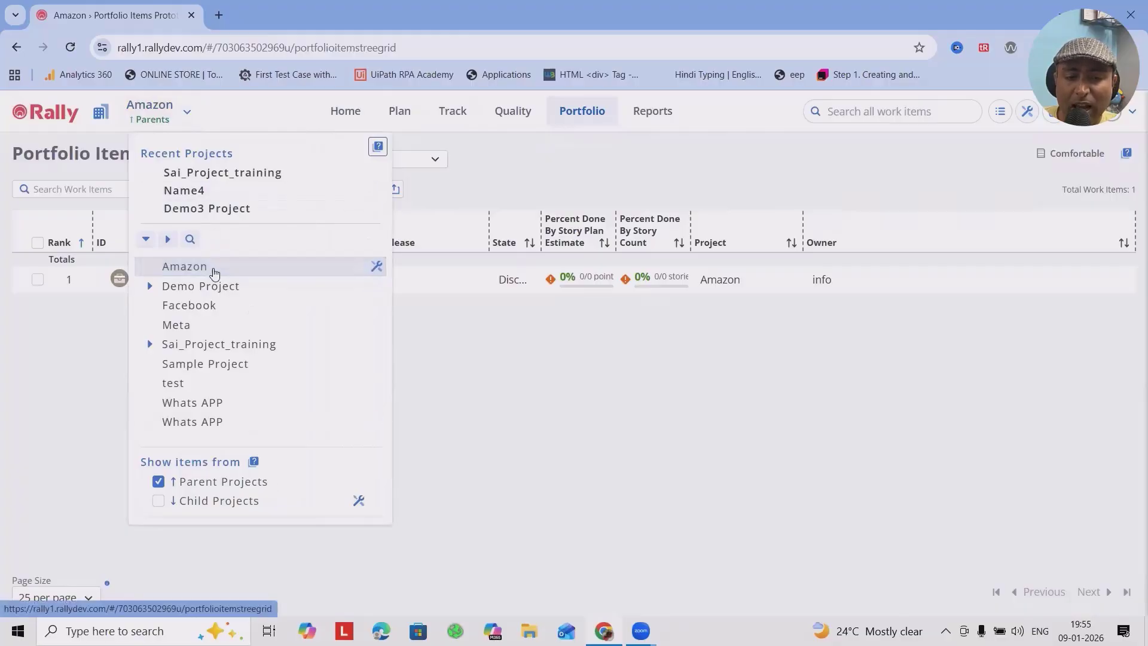
{"action": "left_click", "coordinate": [102, 114]}
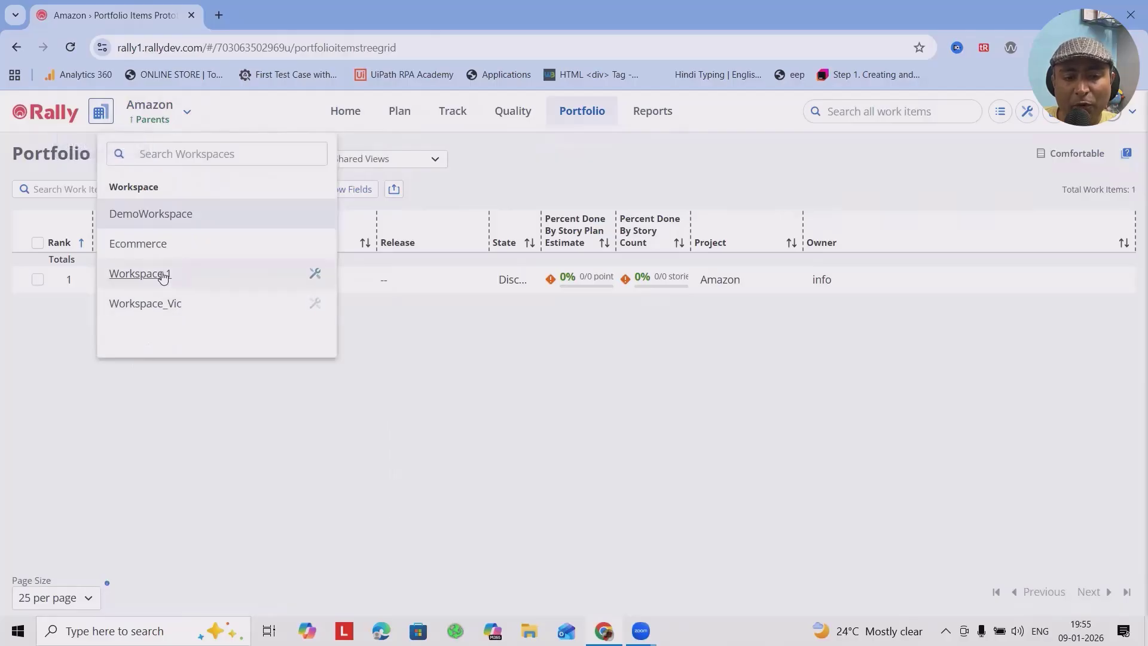
{"action": "left_click", "coordinate": [153, 303]}
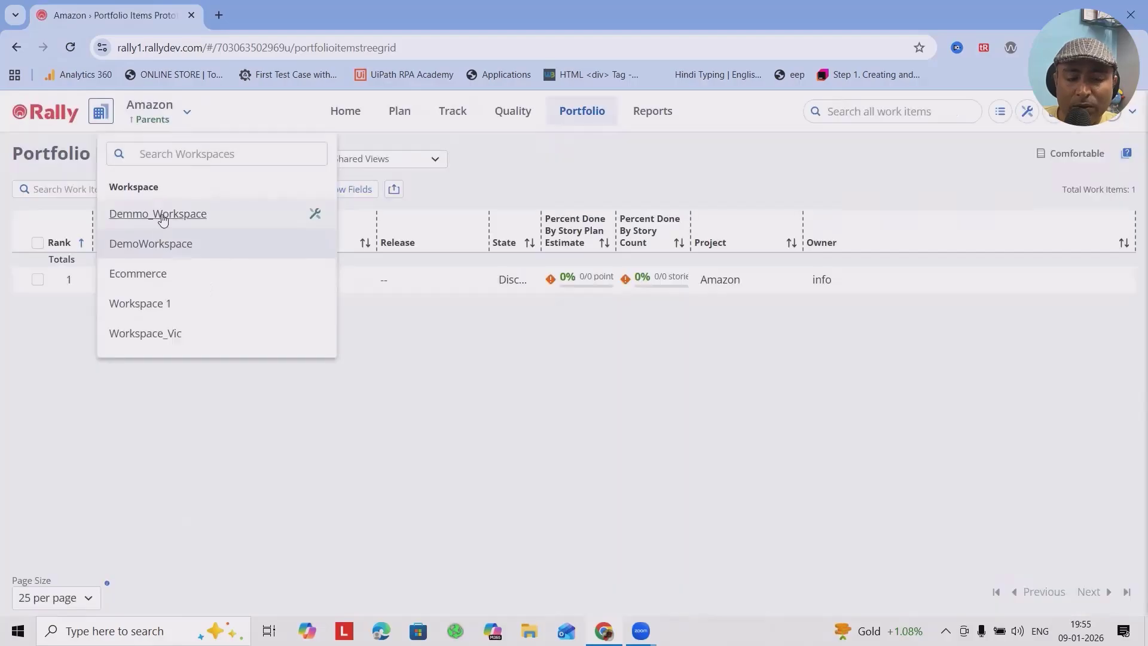
{"action": "left_click", "coordinate": [160, 214]}
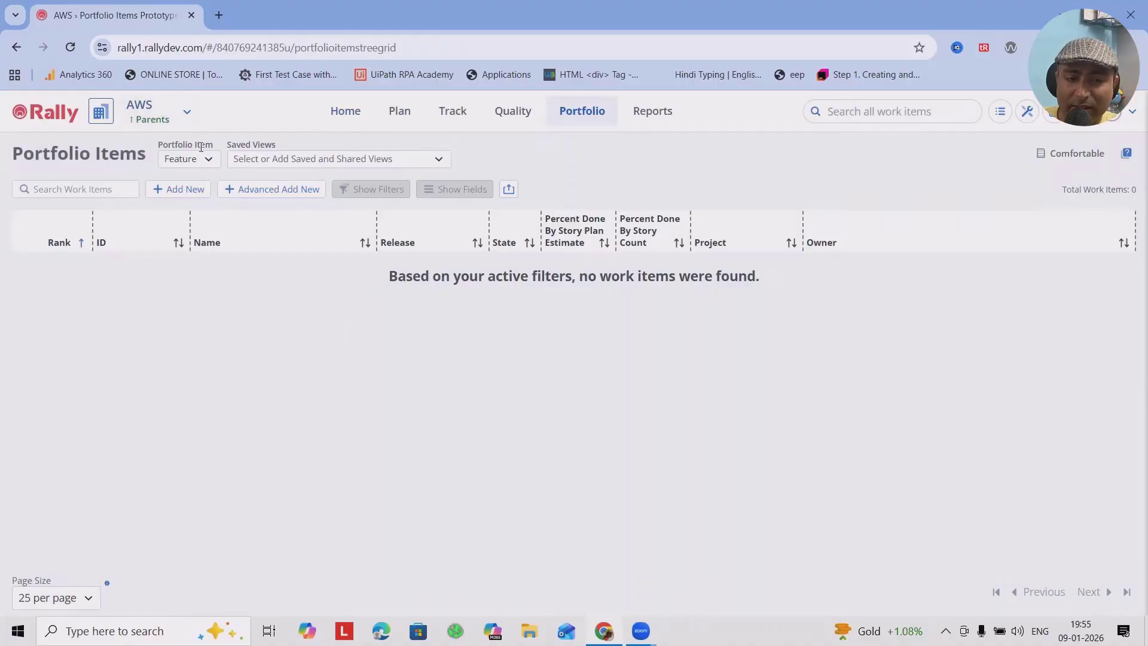
{"action": "left_click", "coordinate": [187, 114]}
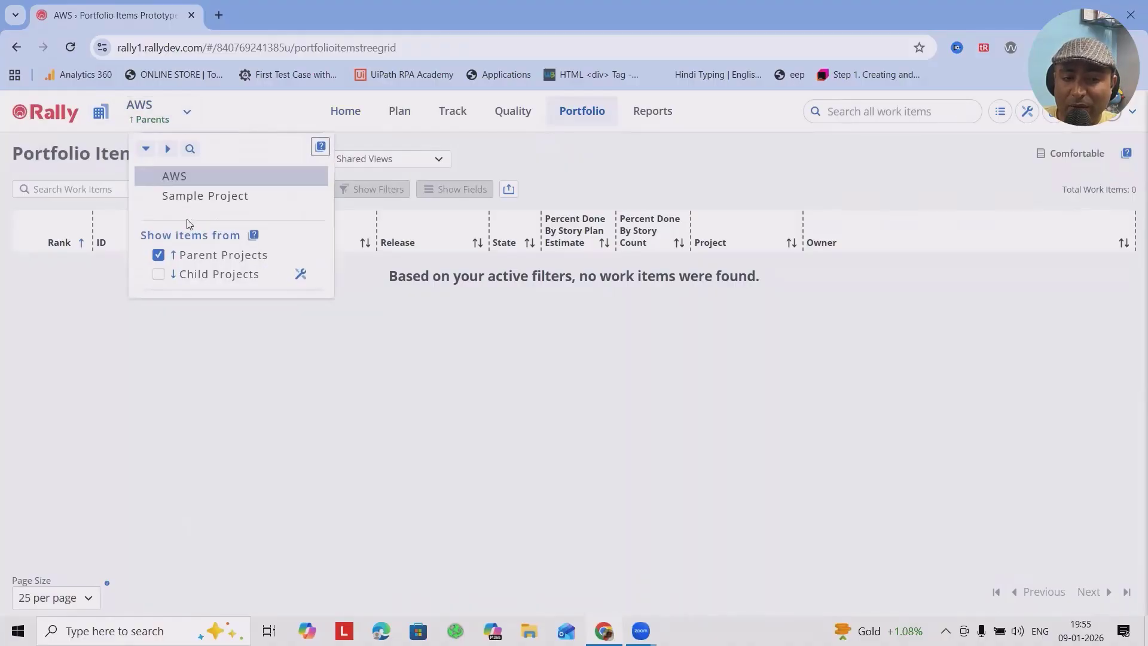
{"action": "left_click", "coordinate": [192, 180]}
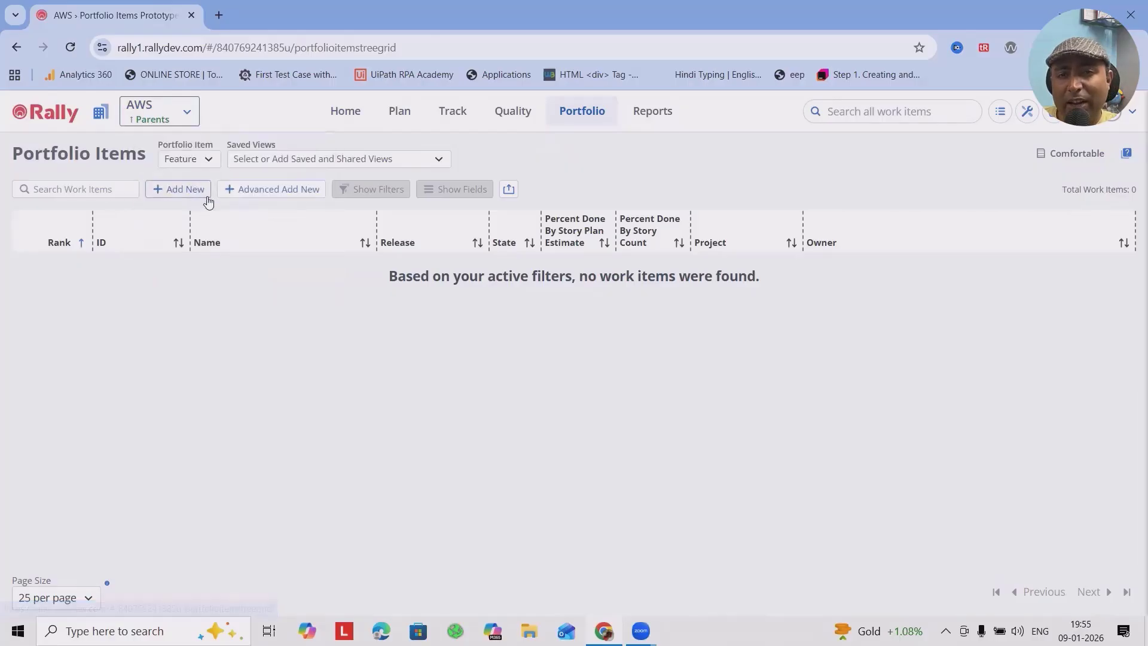
Step: Look over the Home and Plan pages on offer and open the AWS project's backlog
{"action": "left_click", "coordinate": [346, 111]}
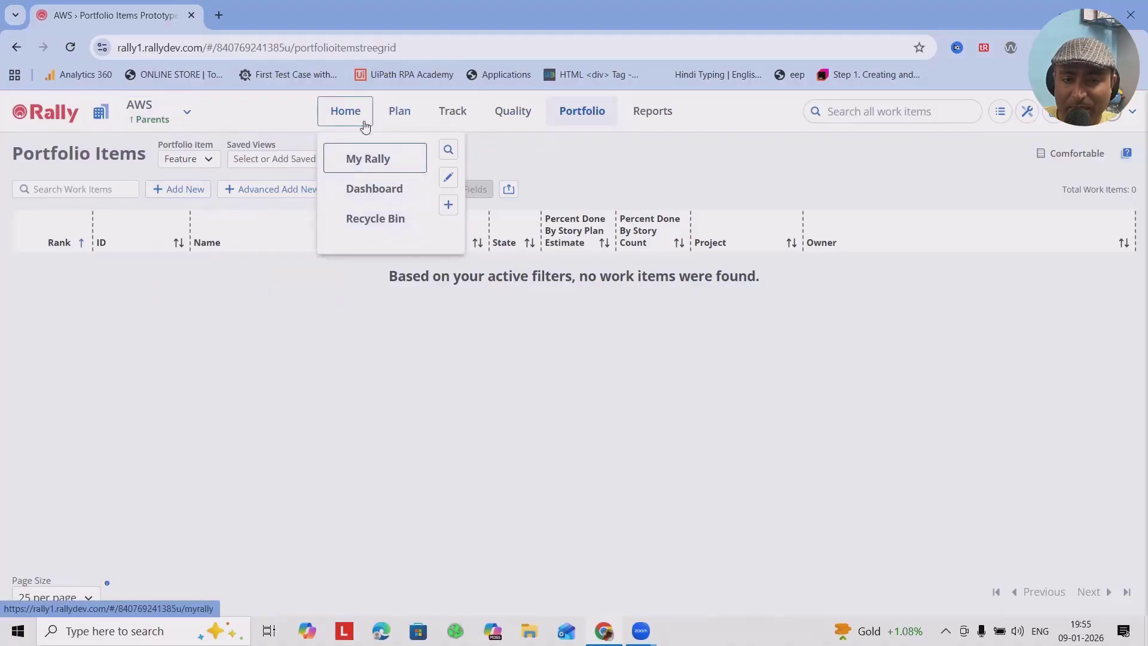
{"action": "left_click", "coordinate": [393, 115]}
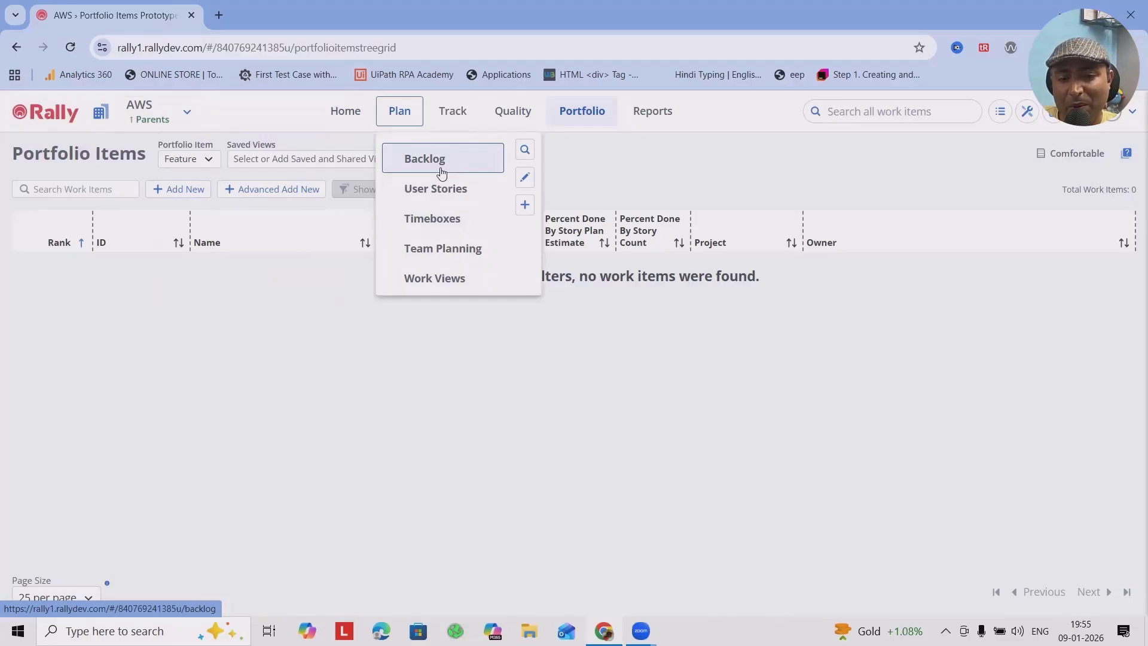
{"action": "left_click", "coordinate": [441, 174]}
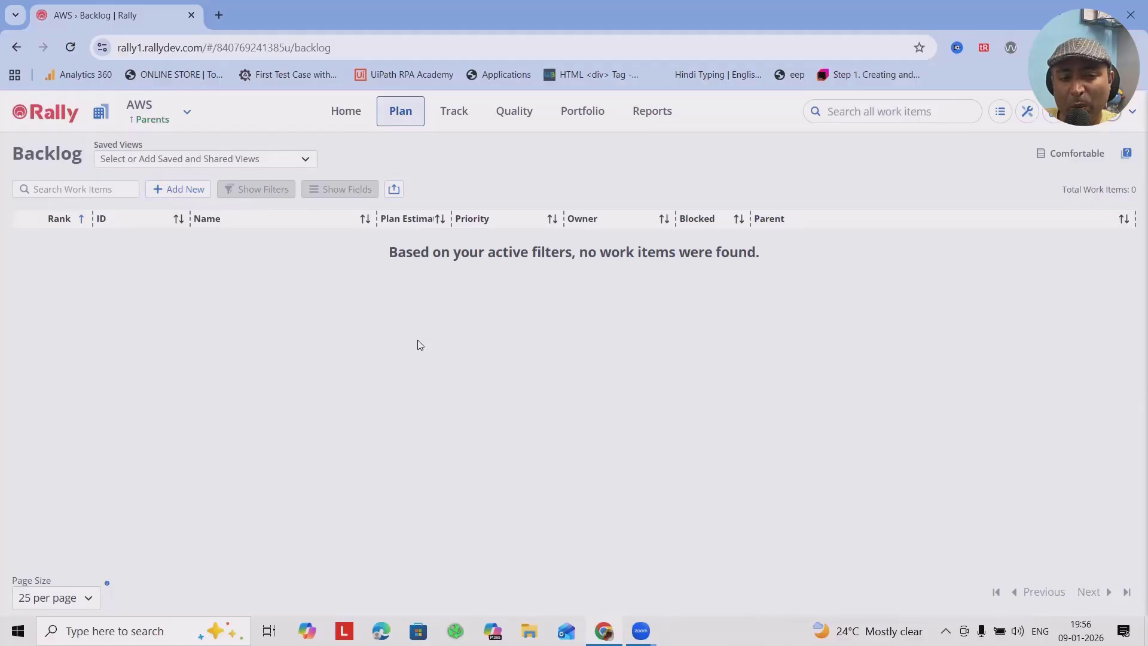
Step: Start a new User Story with full details in the AWS backlog and name it S3 Bucket
{"action": "left_click", "coordinate": [166, 192]}
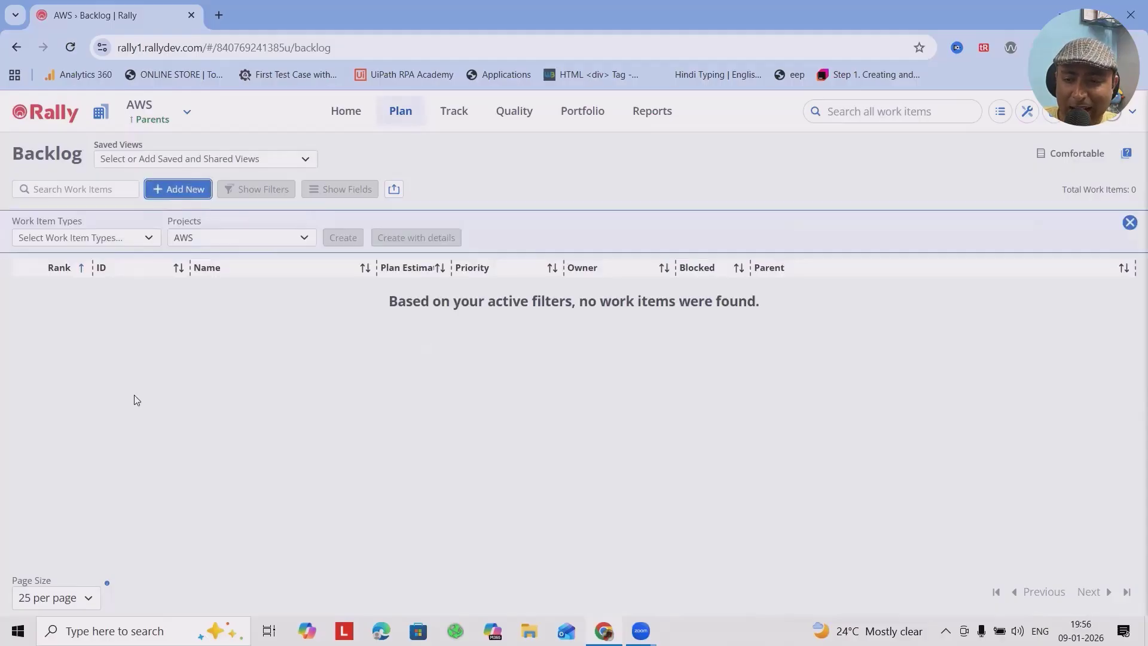
{"action": "left_click", "coordinate": [111, 237]}
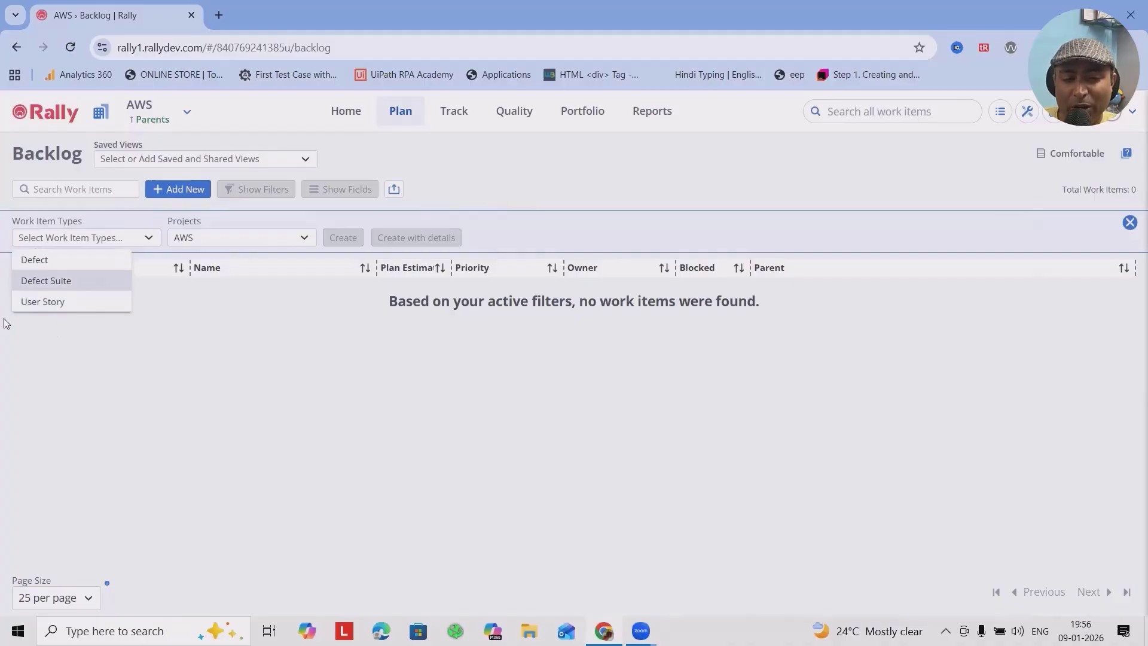
{"action": "left_click", "coordinate": [45, 302]}
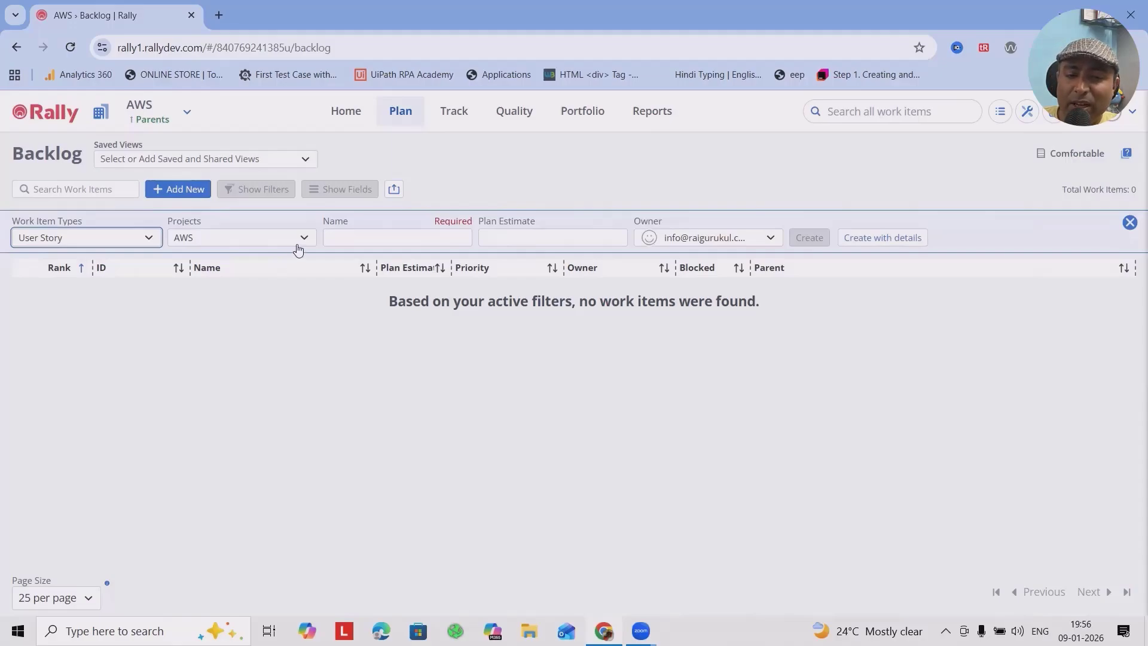
{"action": "left_click", "coordinate": [370, 239]}
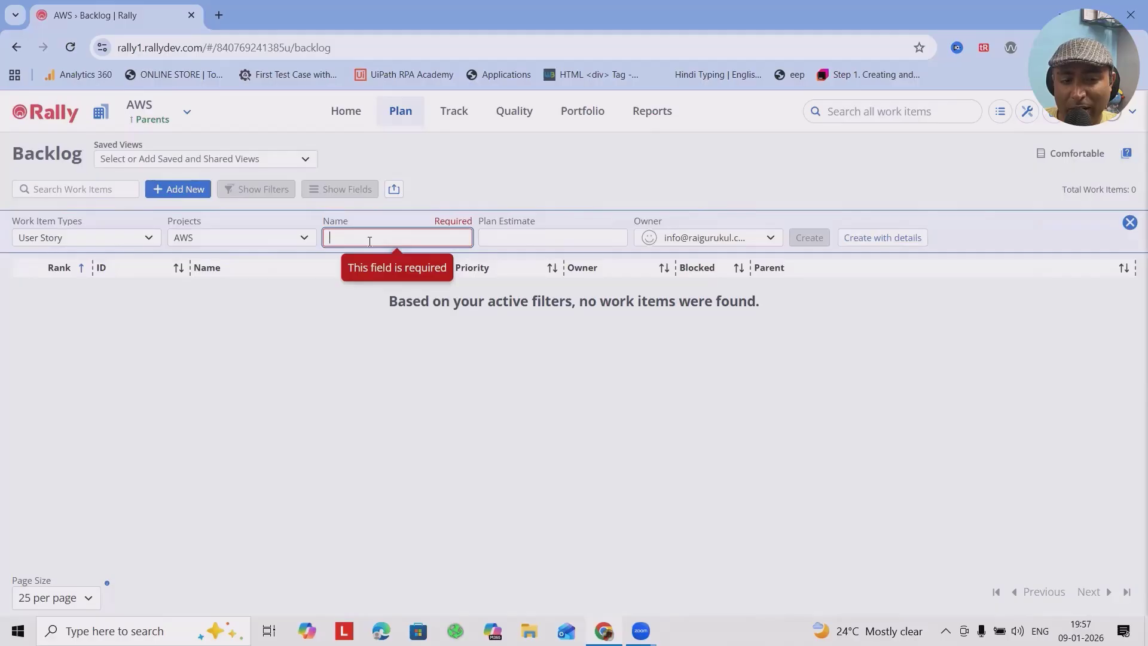
{"action": "left_click", "coordinate": [894, 238]}
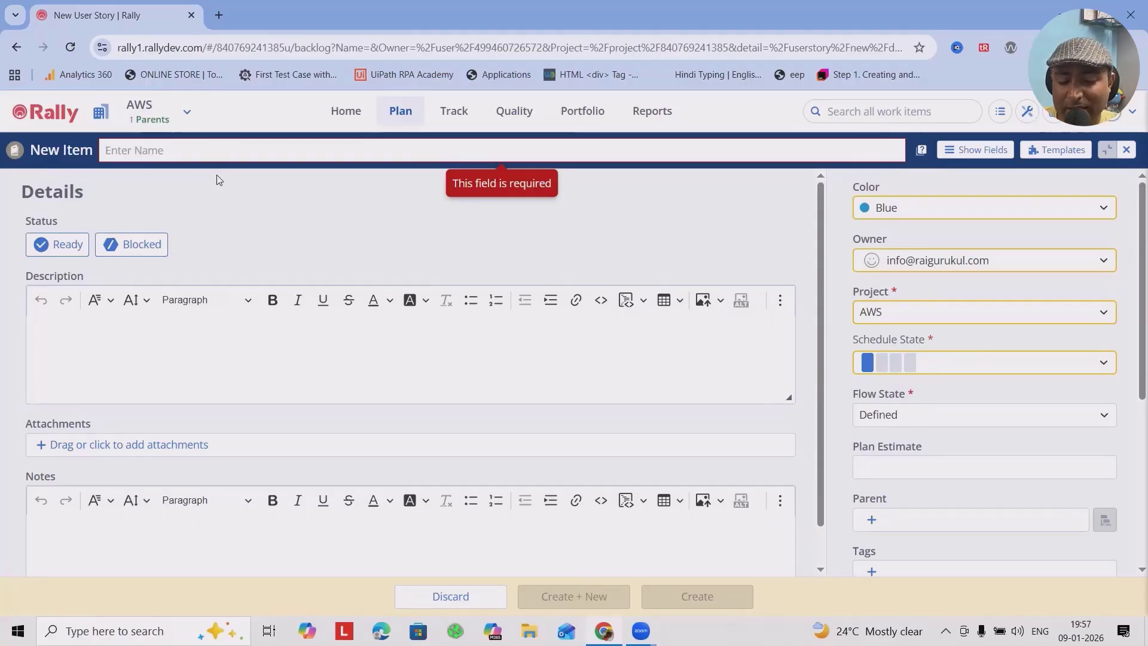
{"action": "type", "text": "S3"}
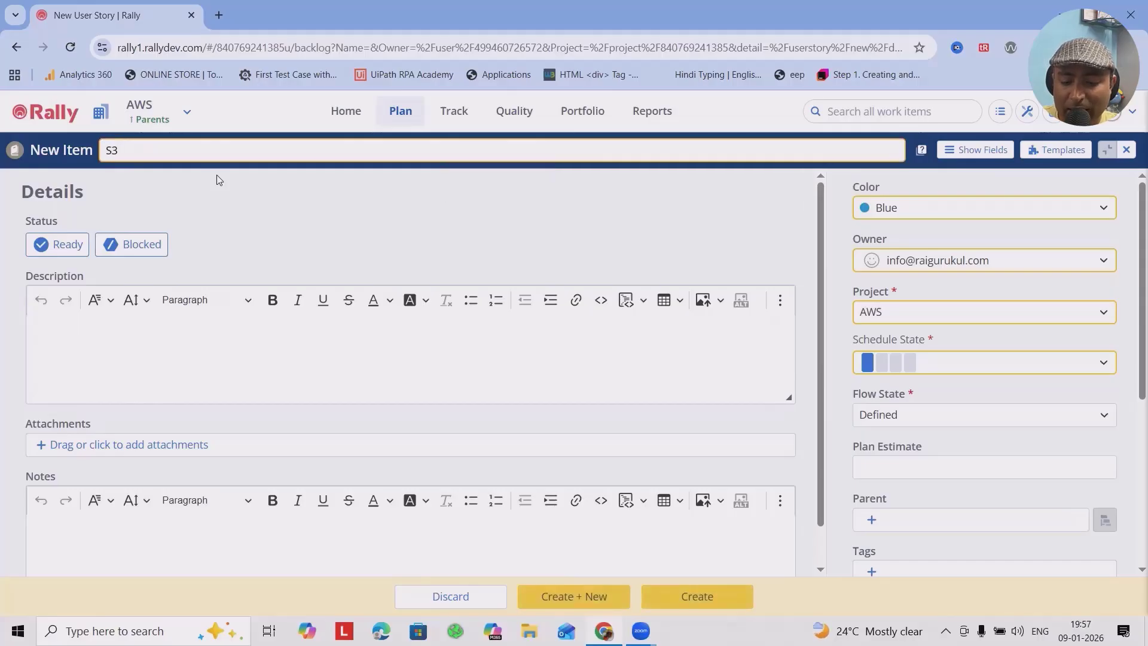
{"action": "type", "text": " Bucket"}
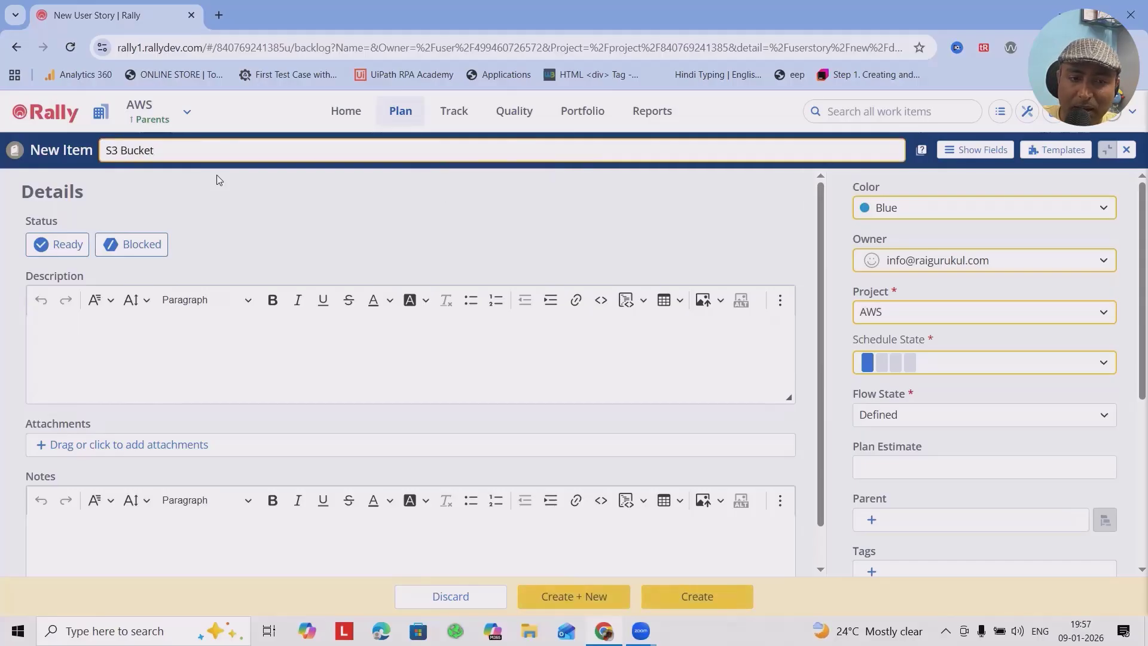
Step: Begin the story's description with "I want S3 bucket to be created with certain functionality:"
{"action": "left_click", "coordinate": [149, 368]}
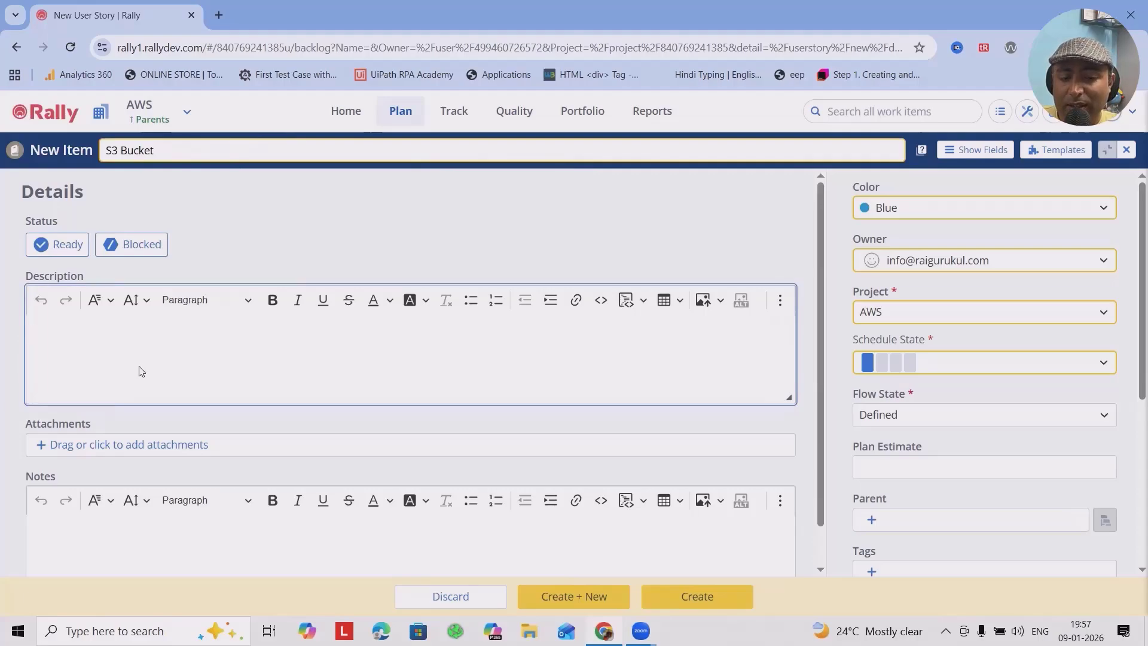
{"action": "left_click", "coordinate": [141, 371]}
{"action": "type", "text": "I want this"}
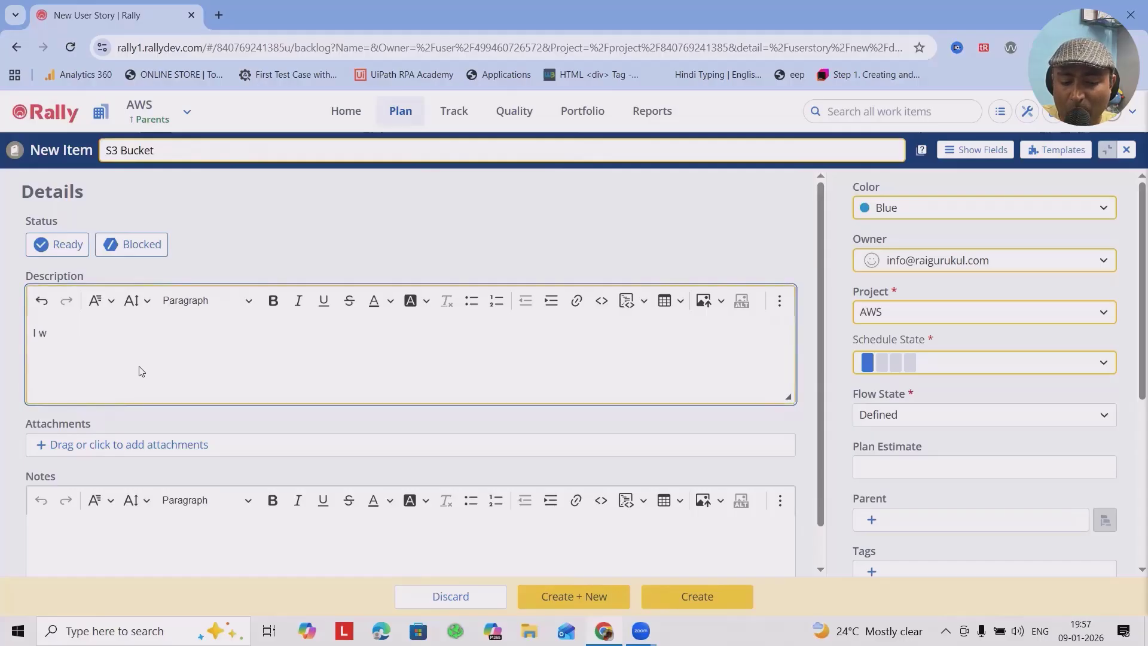
{"action": "key", "text": "BackSpace"}
{"action": "key", "text": "BackSpace"}
{"action": "key", "text": "BackSpace"}
{"action": "key", "text": "BackSpace"}
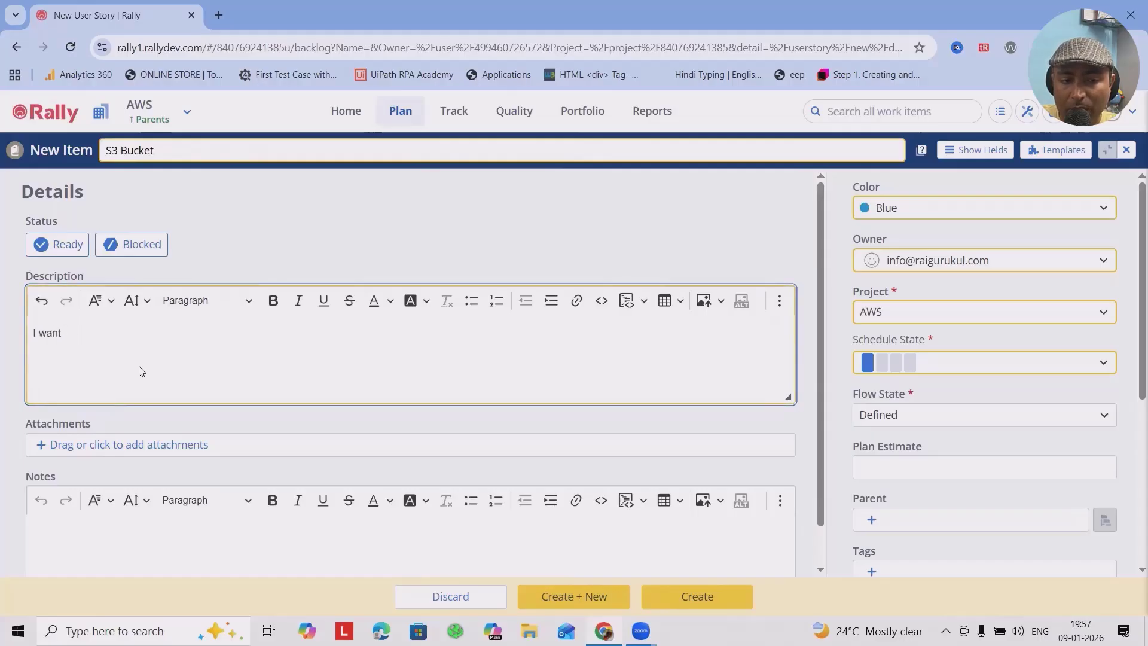
{"action": "type", "text": "S3 bucket to be created wi"}
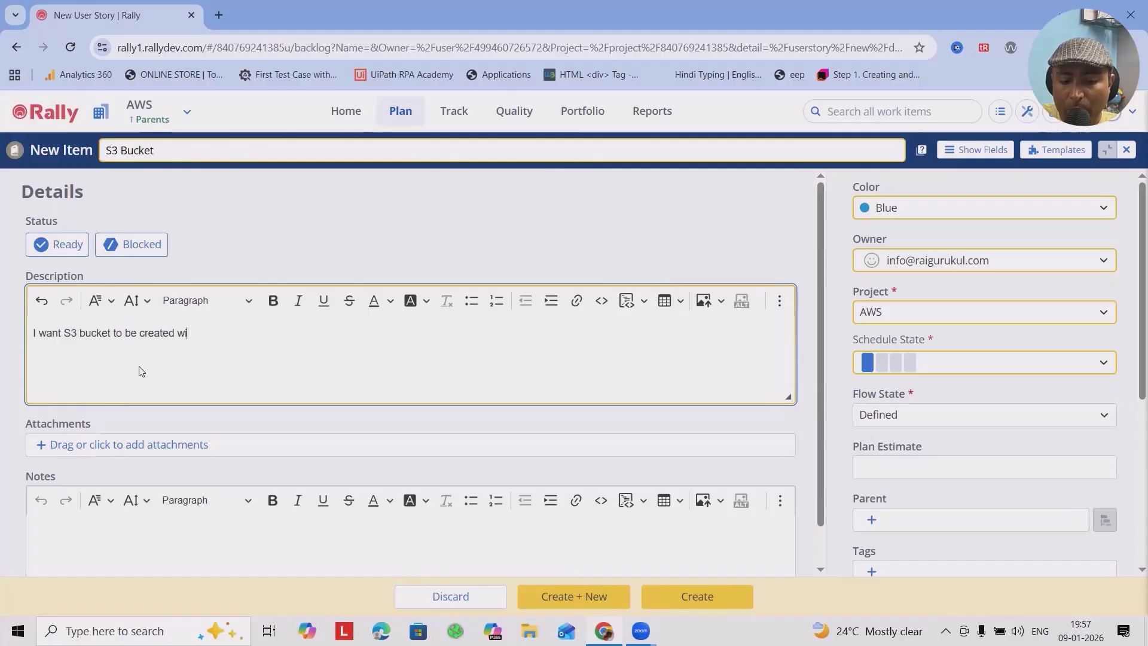
{"action": "type", "text": "th certenfunctionality:"}
{"action": "key", "text": "Return"}
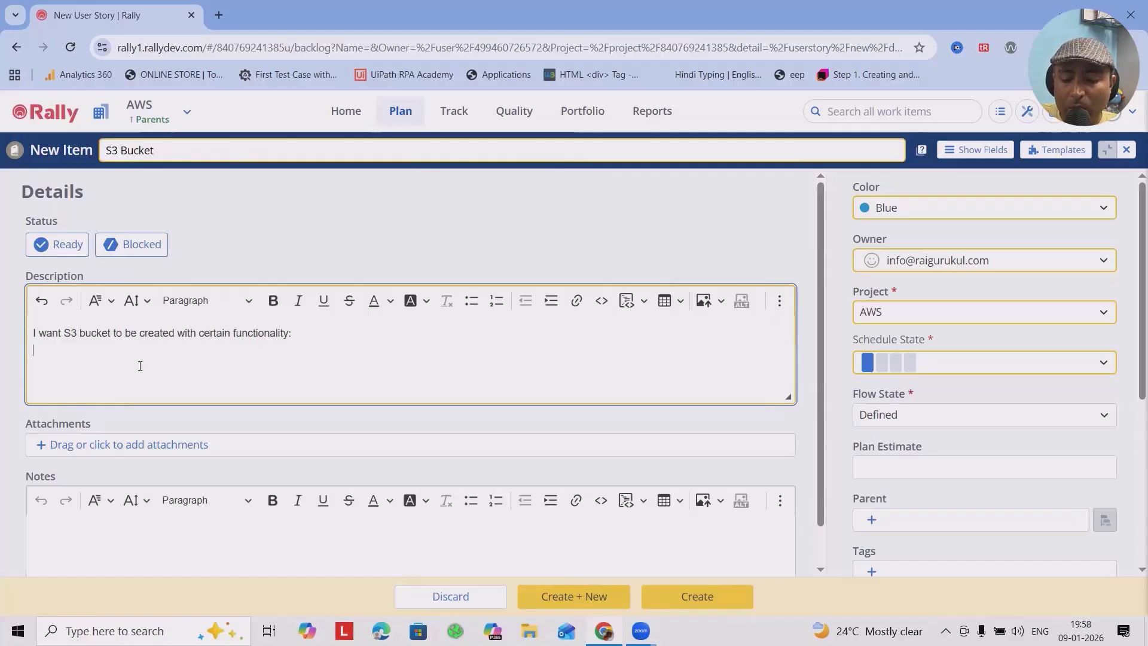
Step: Add placeholder dash lines for the functionality list below the description's opening sentence, followed by blank lines
{"action": "type", "text": "-"}
{"action": "key", "text": "Return"}
{"action": "type", "text": "-"}
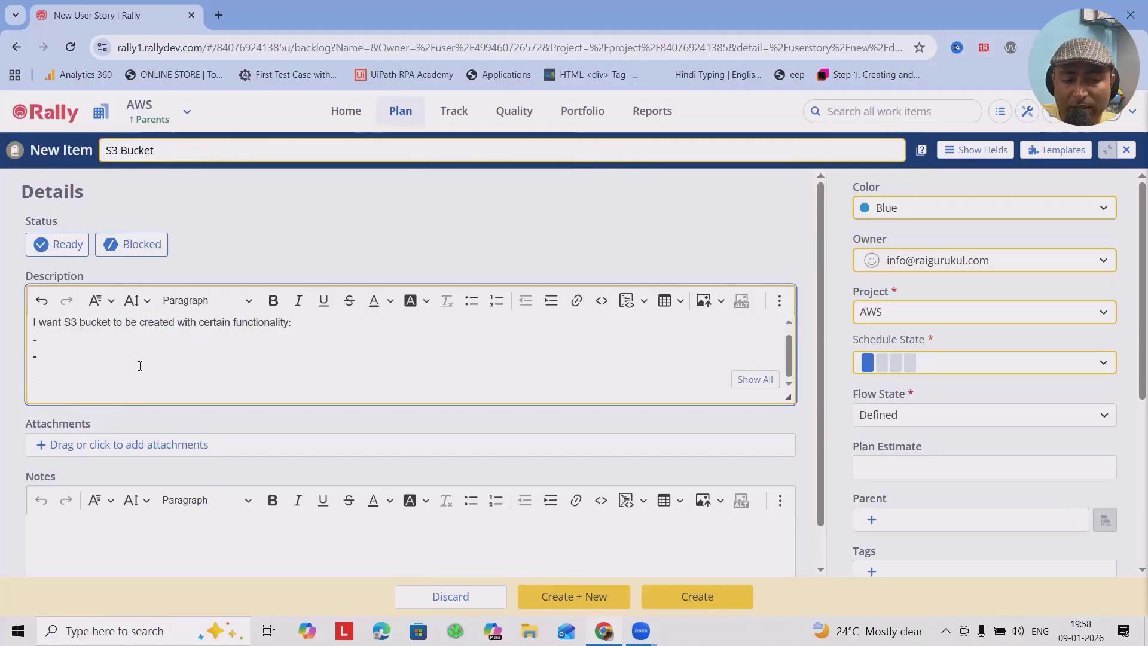
{"action": "key", "text": "Return"}
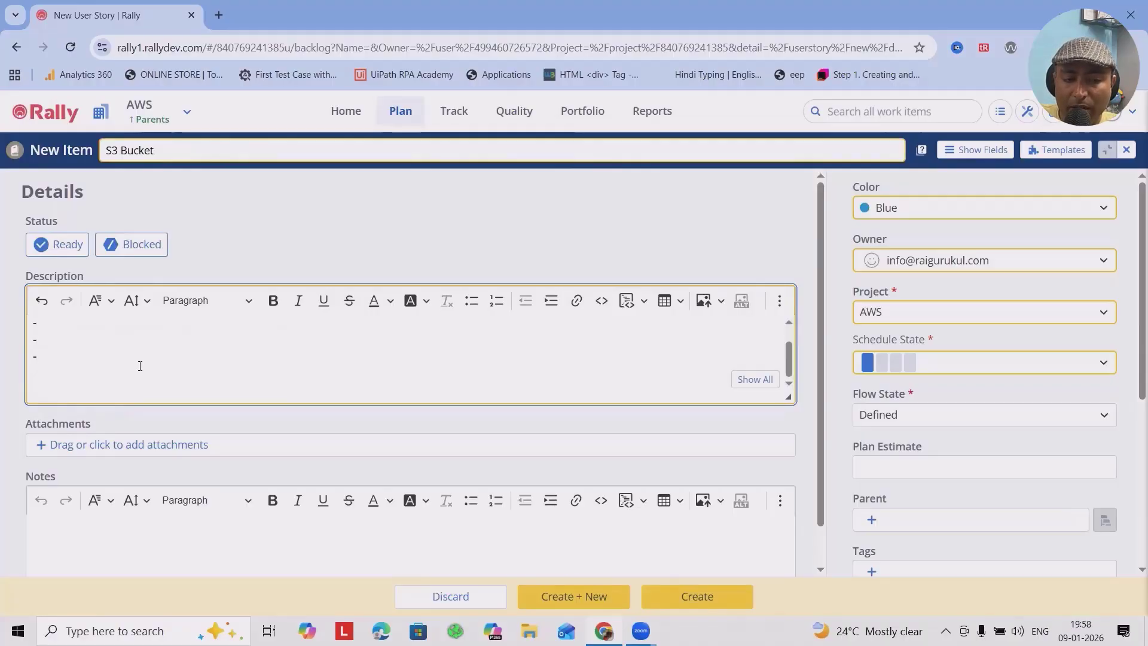
{"action": "key", "text": "Return"}
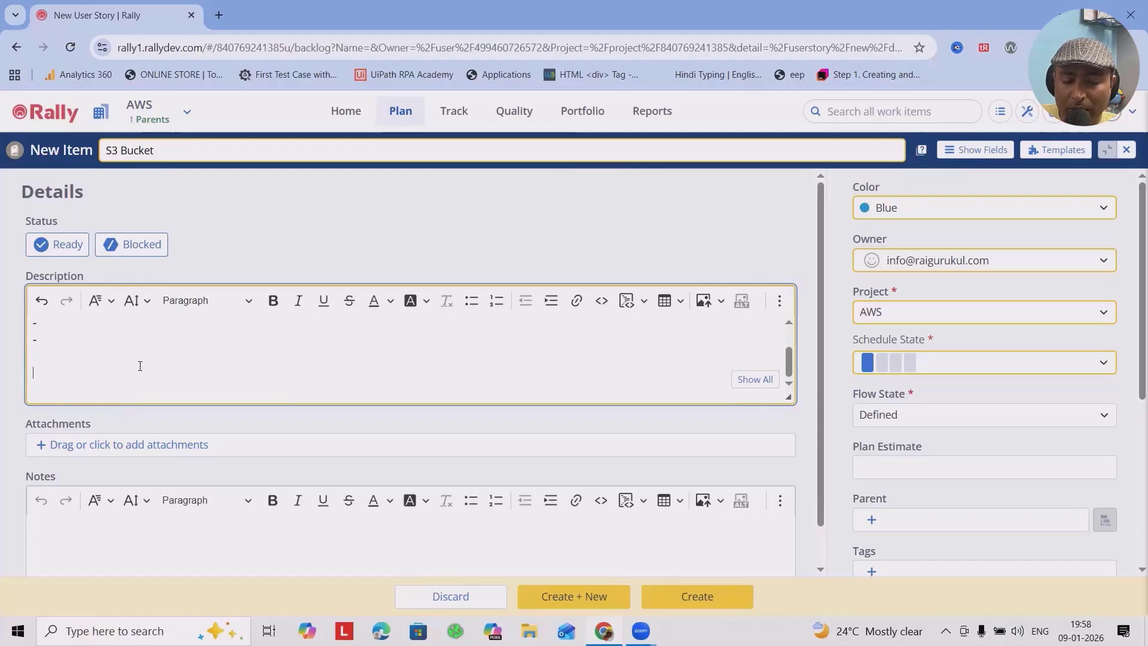
Step: Add the line "DOD: DEV, QA and UAT completion." at the end of the story's description
{"action": "type", "text": "DOD"}
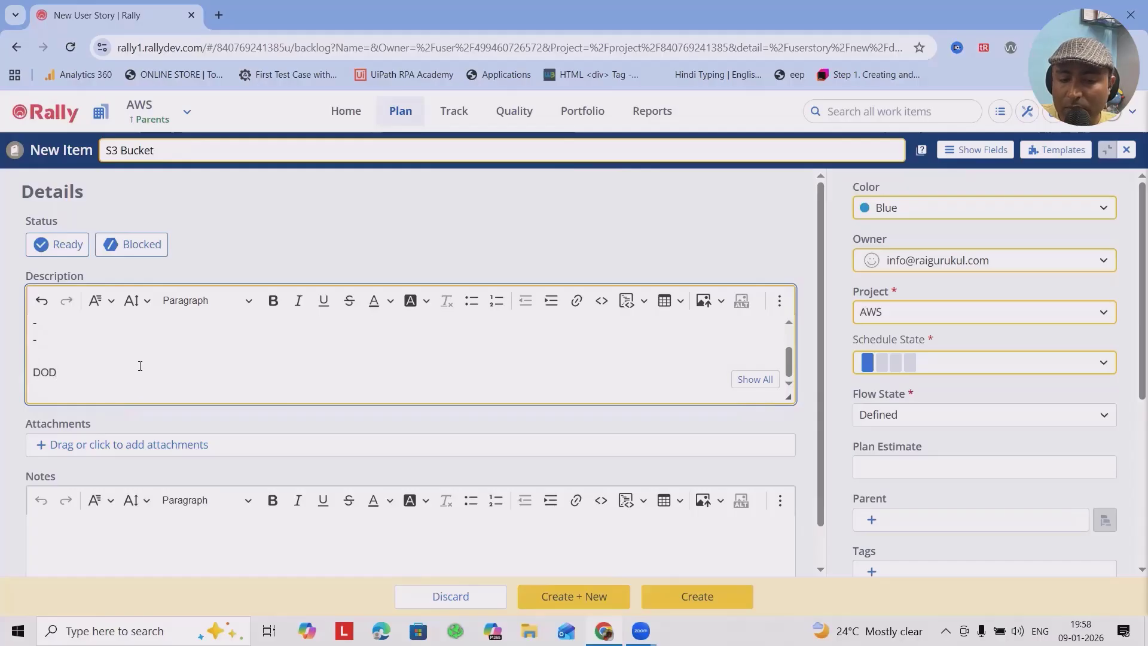
{"action": "type", "text": ":"}
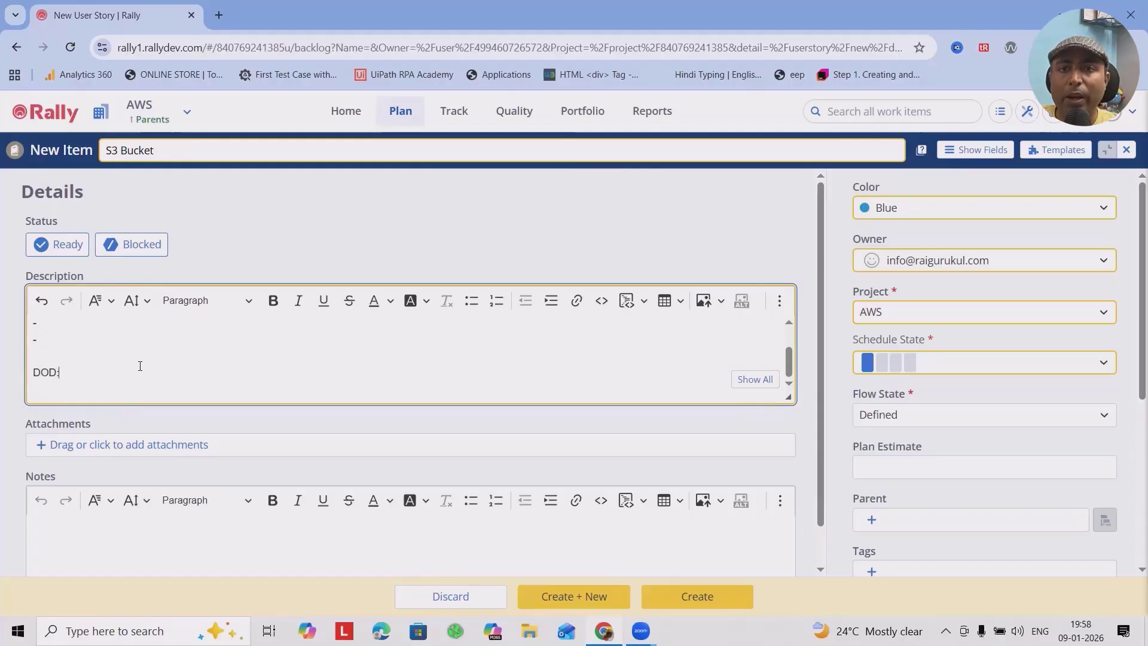
{"action": "type", "text": " DEV, QA a"}
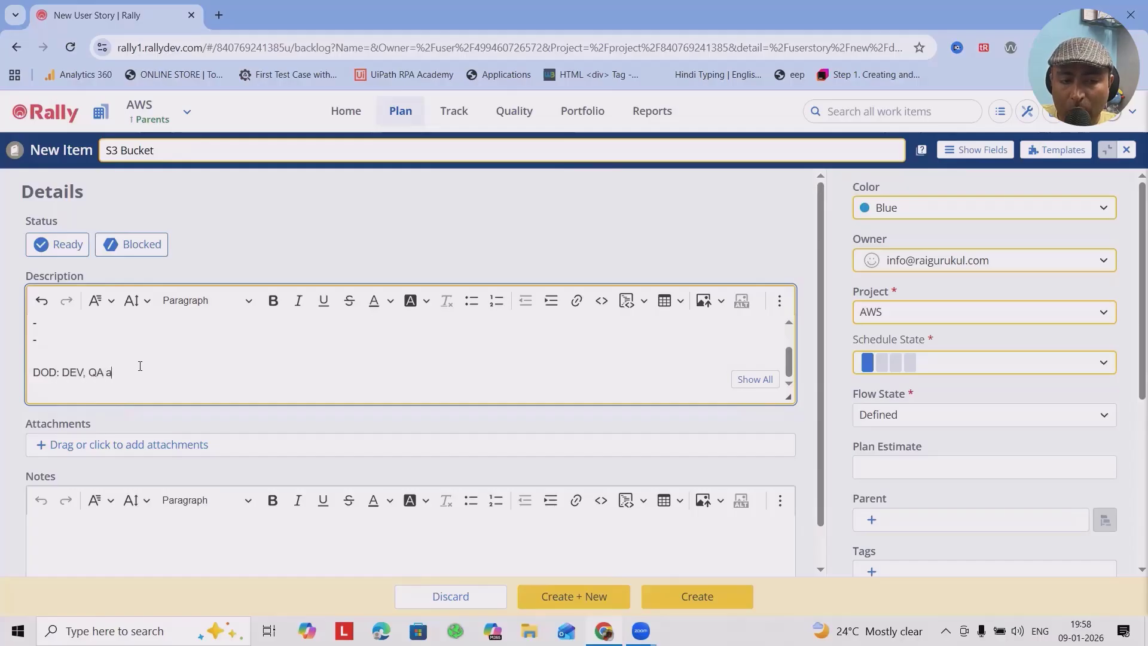
{"action": "type", "text": "nd UAT completion."}
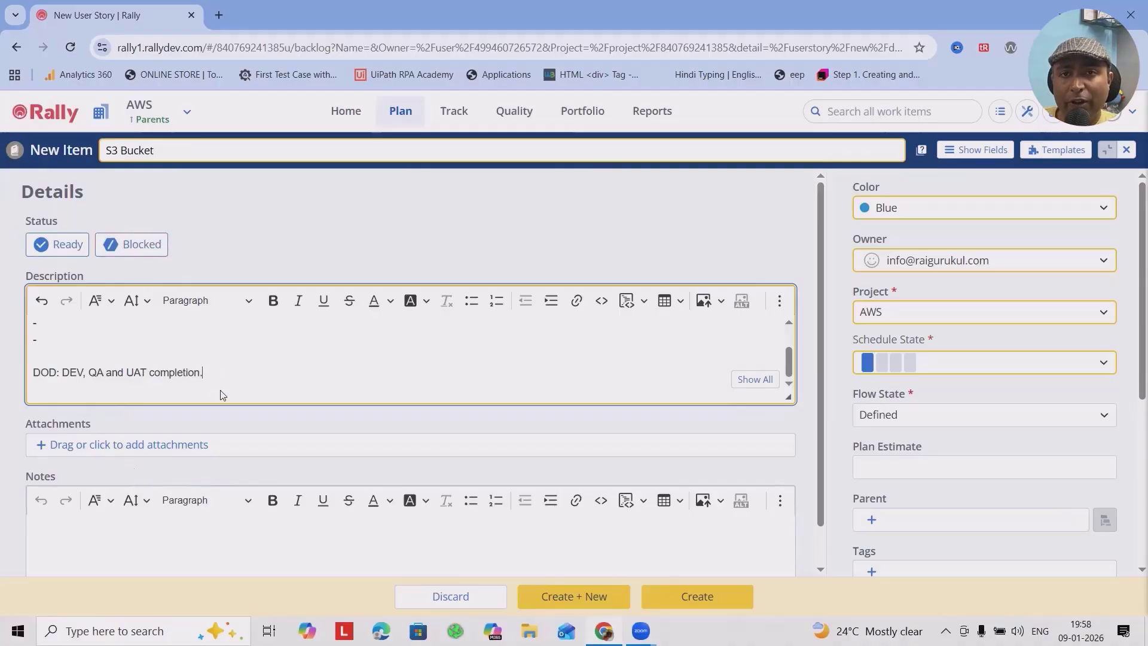
Step: Review the remaining fields of the S3 Bucket story and create it
{"action": "scroll", "coordinate": [280, 445], "scroll_direction": "down", "scroll_amount": 1}
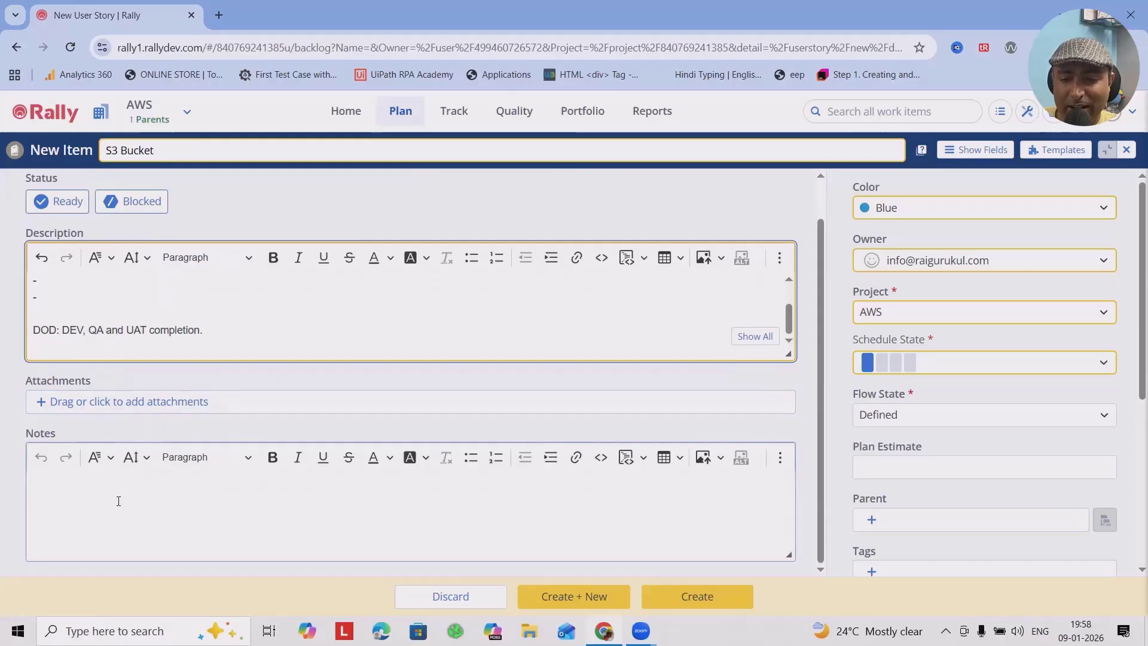
{"action": "scroll", "coordinate": [118, 501], "scroll_direction": "up", "scroll_amount": 2}
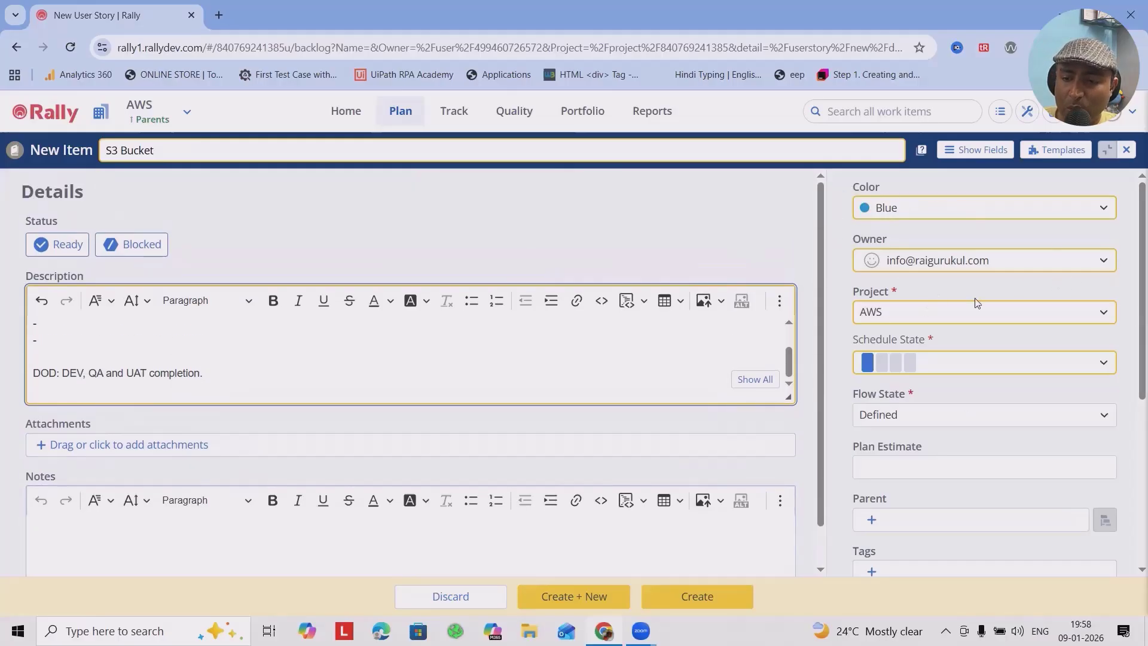
{"action": "scroll", "coordinate": [929, 338], "scroll_direction": "down", "scroll_amount": 1}
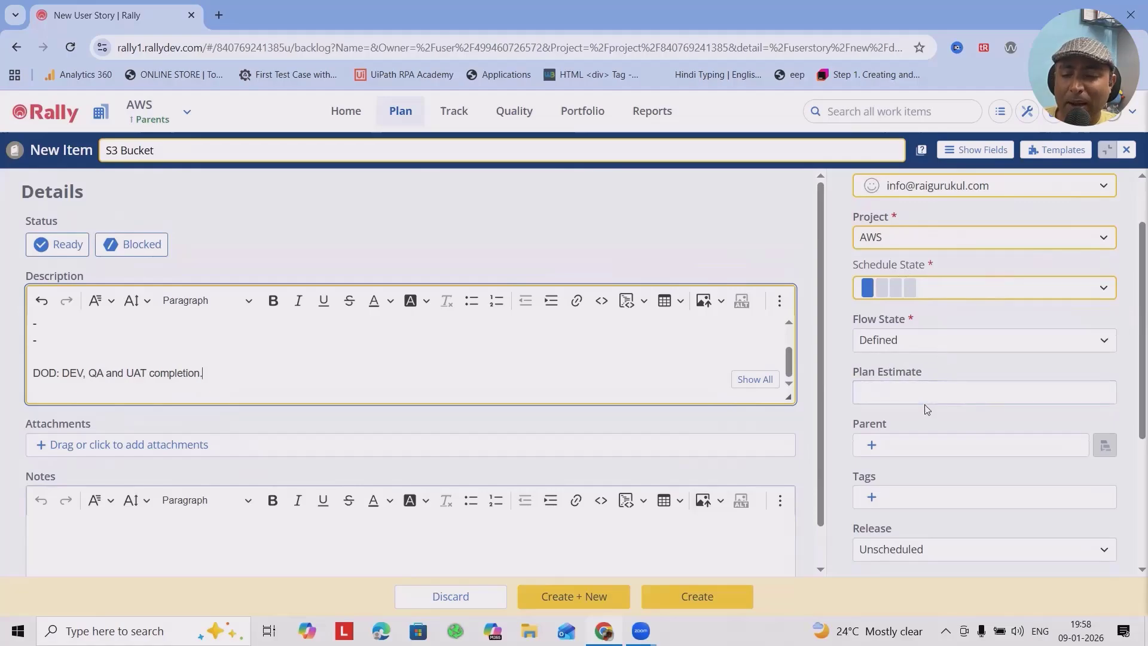
{"action": "scroll", "coordinate": [923, 405], "scroll_direction": "down", "scroll_amount": 4}
{"action": "scroll", "coordinate": [909, 359], "scroll_direction": "up", "scroll_amount": 1}
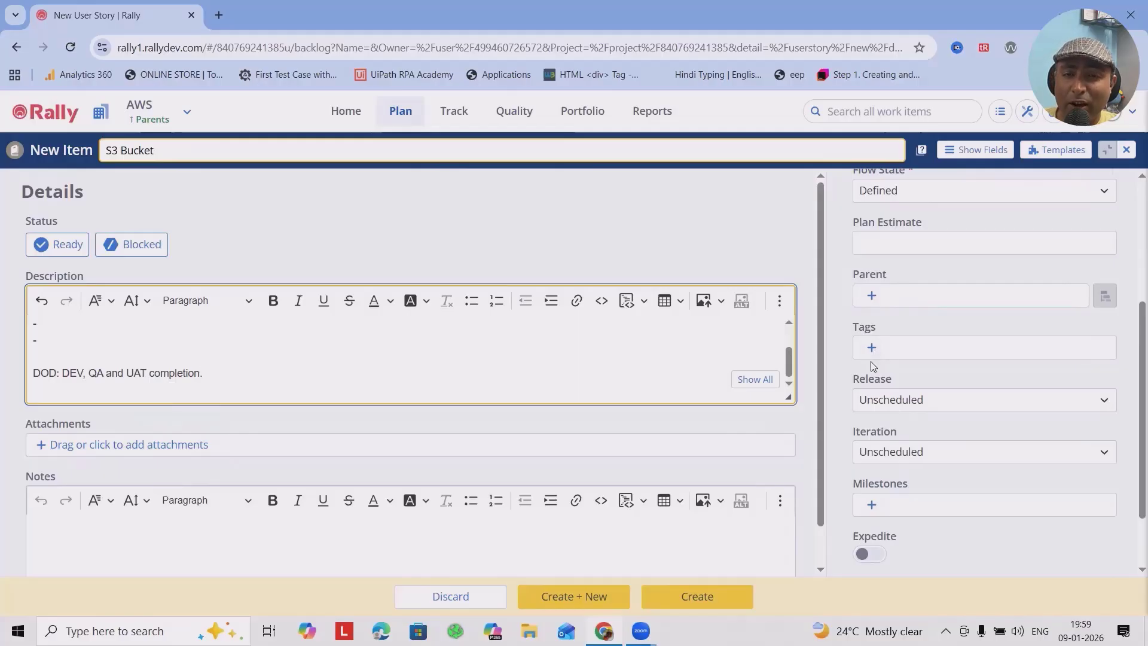
{"action": "scroll", "coordinate": [963, 424], "scroll_direction": "down", "scroll_amount": 2}
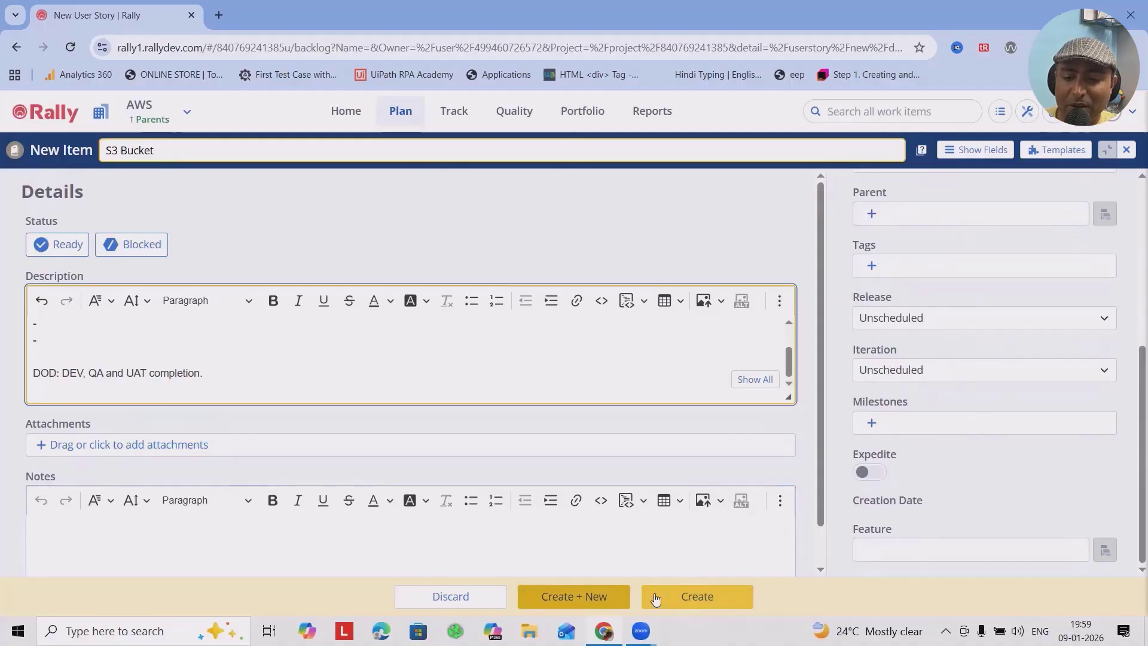
{"action": "left_click", "coordinate": [693, 598]}
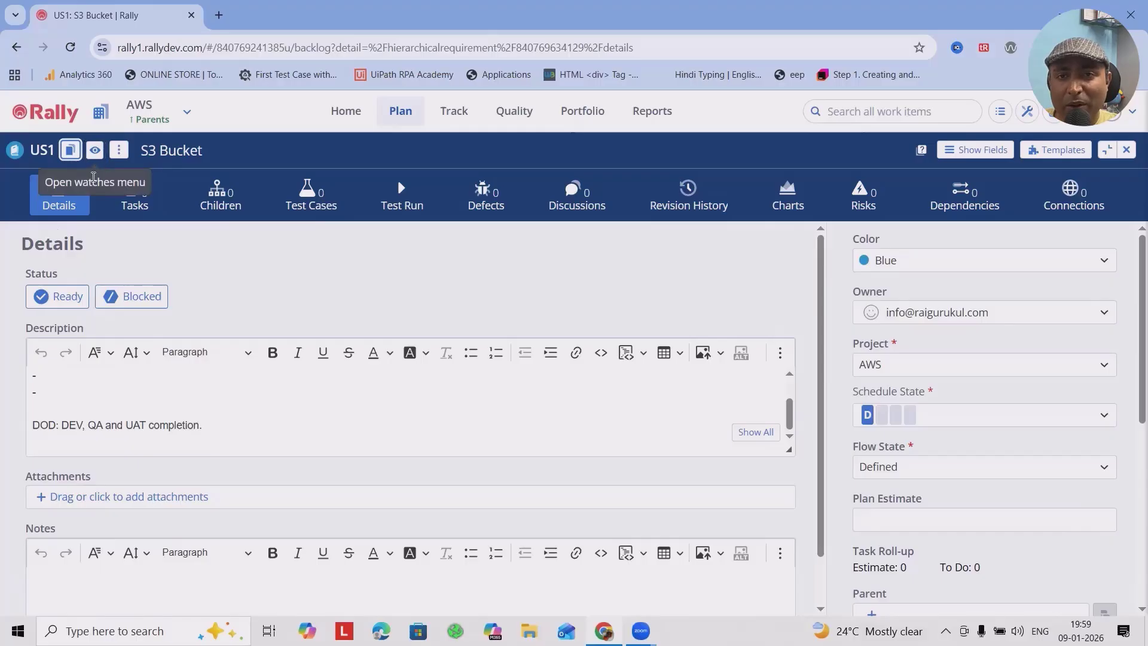
{"action": "left_click", "coordinate": [119, 150]}
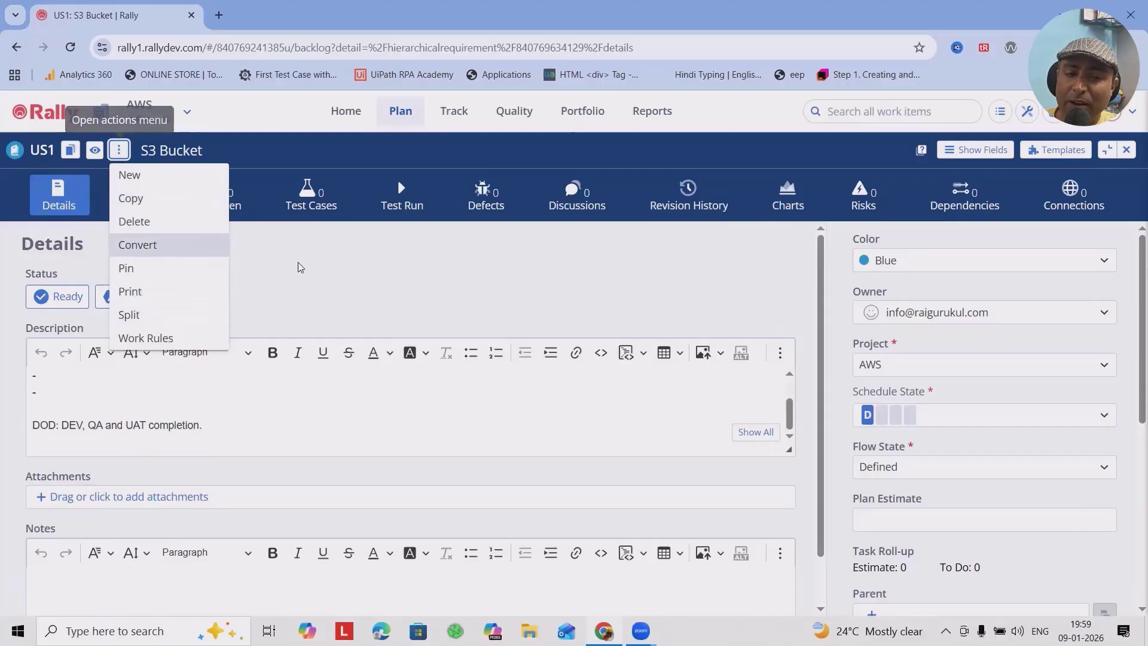
{"action": "left_click", "coordinate": [328, 259]}
Step: Add a task named DEV Task to the S3 Bucket story
{"action": "left_click", "coordinate": [158, 217]}
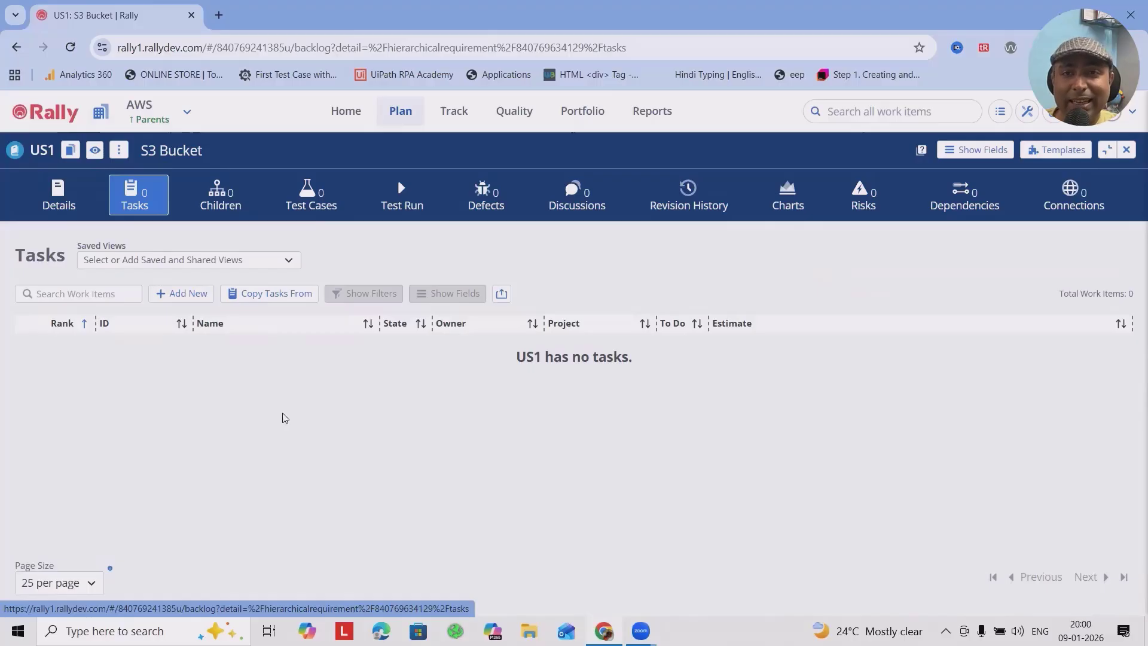
{"action": "left_click", "coordinate": [183, 294]}
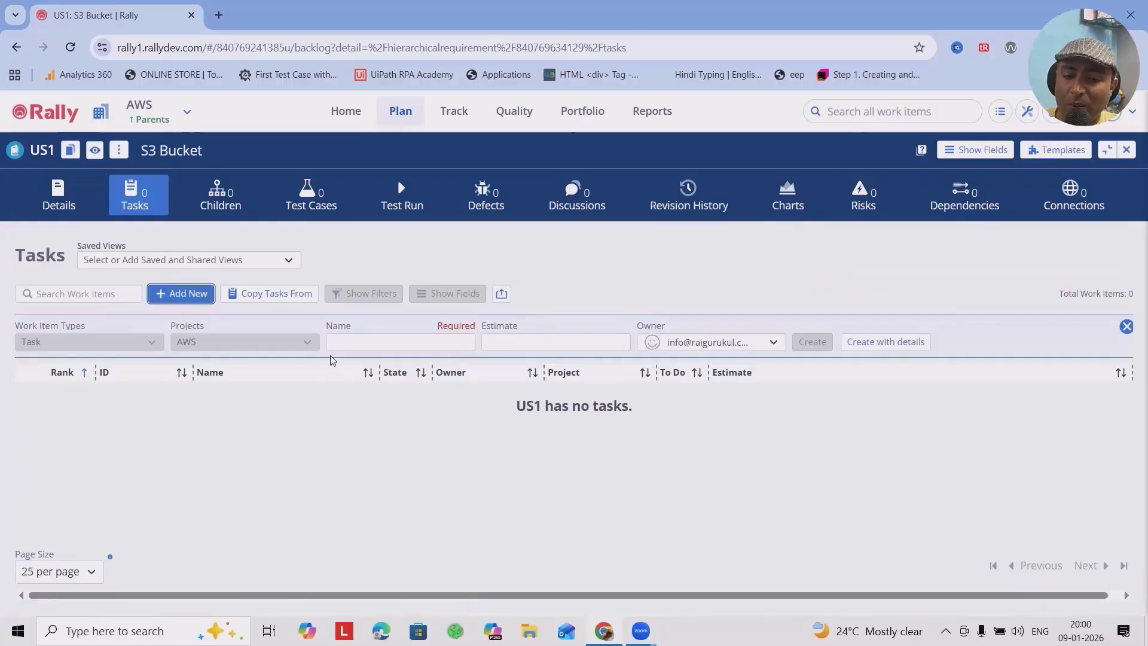
{"action": "left_click", "coordinate": [367, 339]}
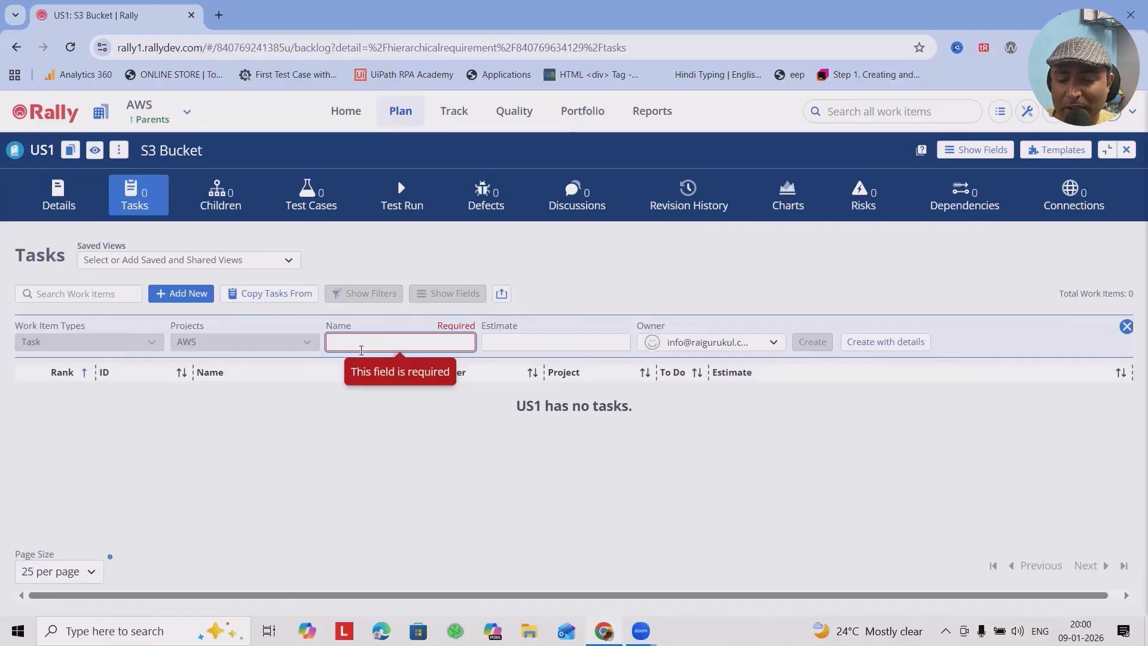
{"action": "type", "text": "DEV "}
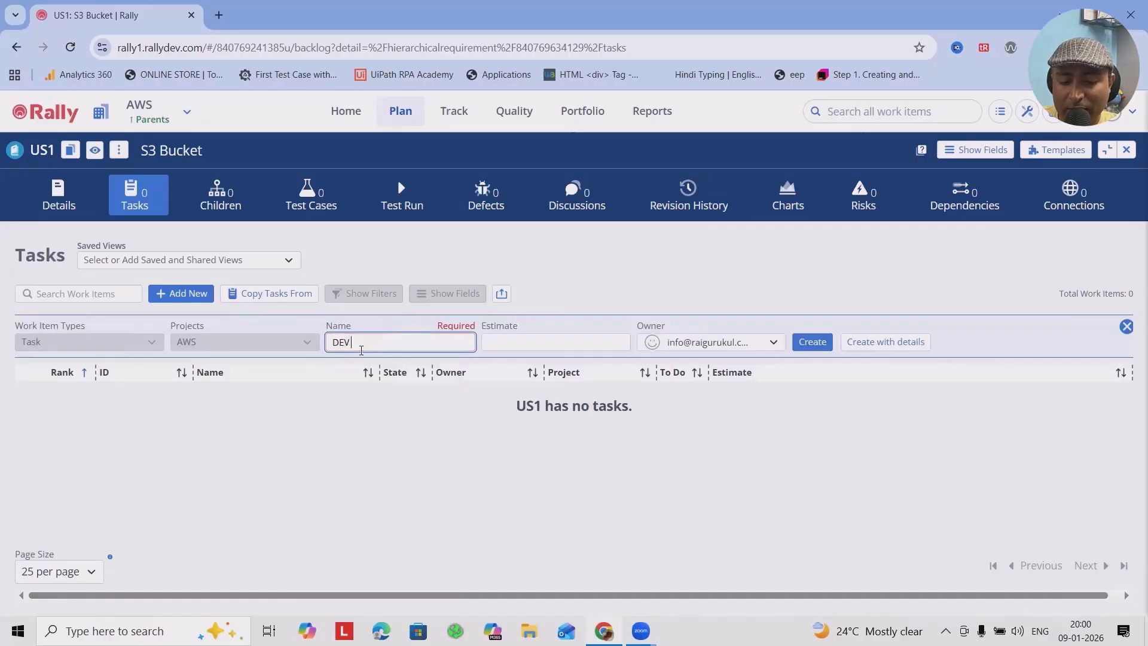
{"action": "type", "text": "Task"}
{"action": "key", "text": "Return"}
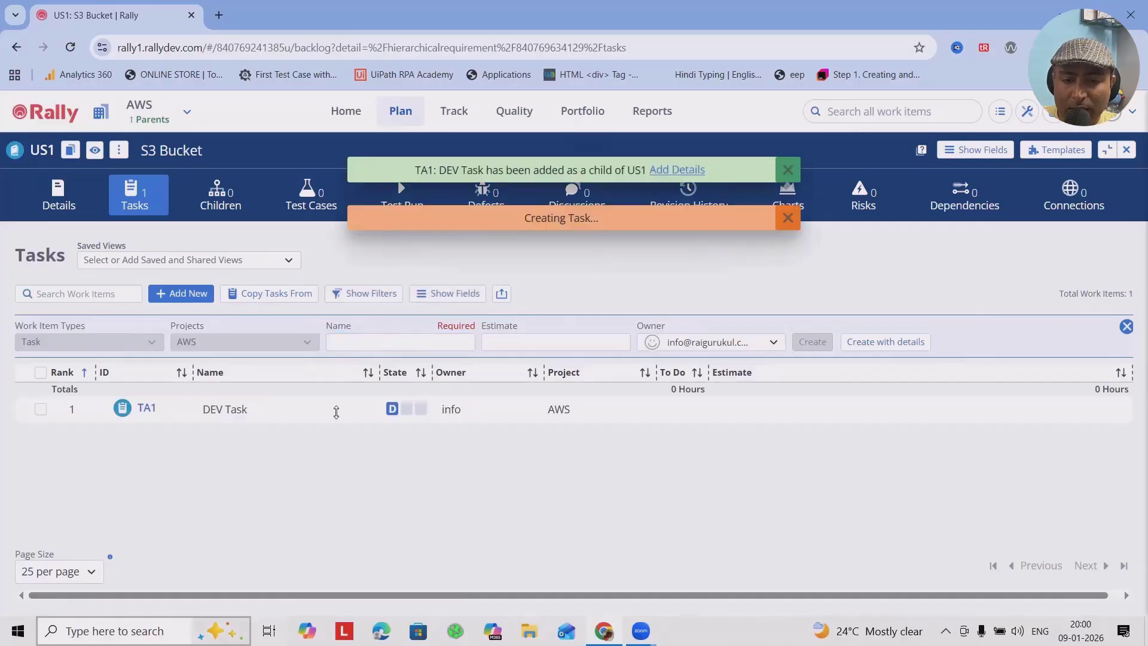
Step: Add two more tasks to the story, named QA Task and UAT Task
{"action": "left_click", "coordinate": [404, 340]}
{"action": "type", "text": "QA Task"}
{"action": "key", "text": "Return"}
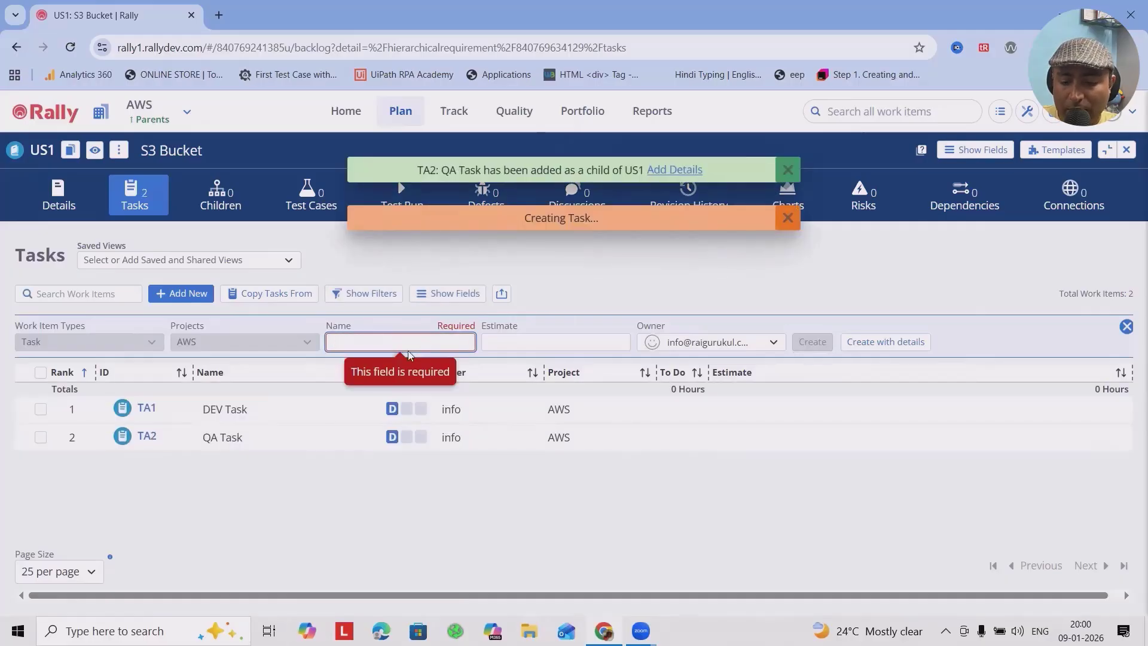
{"action": "type", "text": "UAT Task"}
{"action": "key", "text": "Return"}
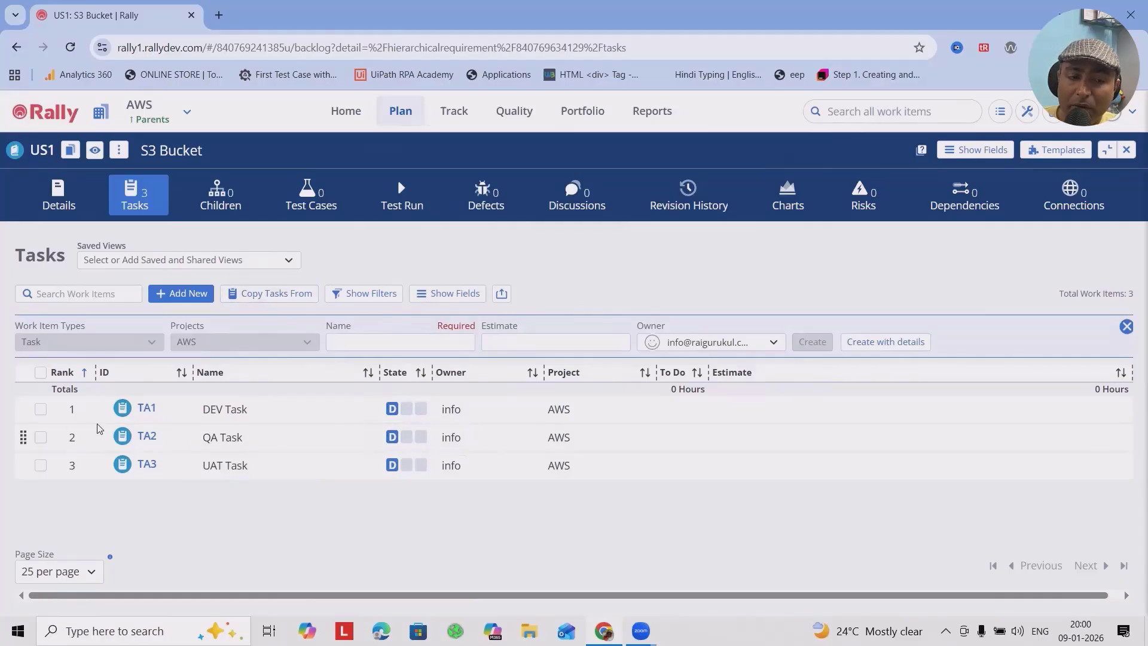
{"action": "left_click", "coordinate": [40, 409]}
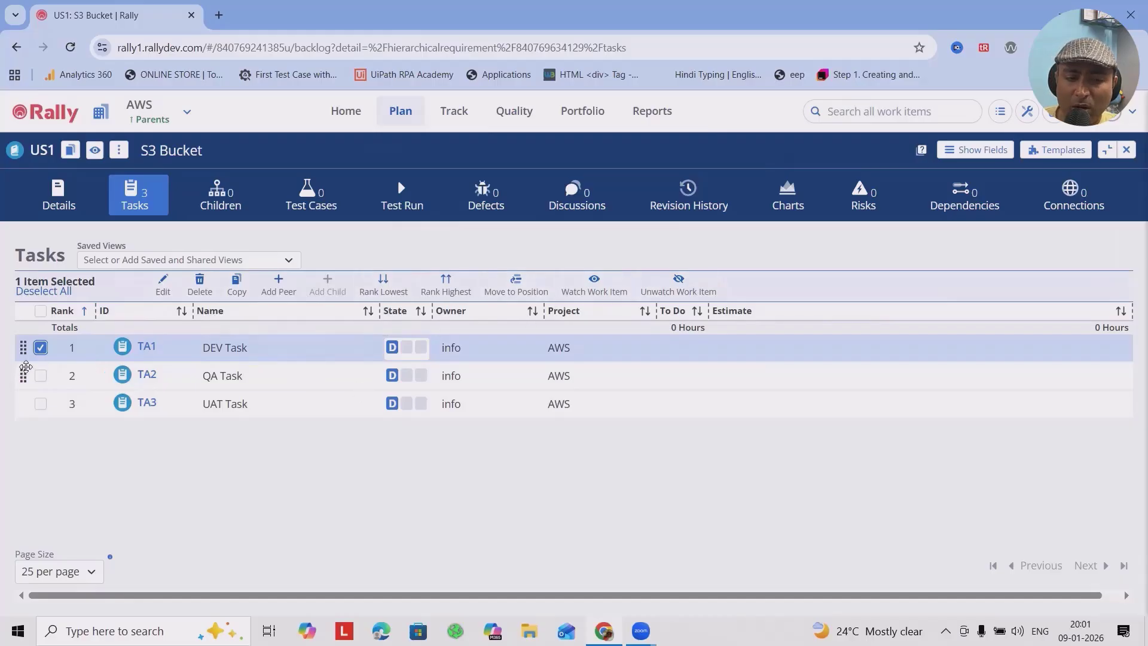
{"action": "left_click", "coordinate": [40, 347]}
{"action": "left_click", "coordinate": [269, 293]}
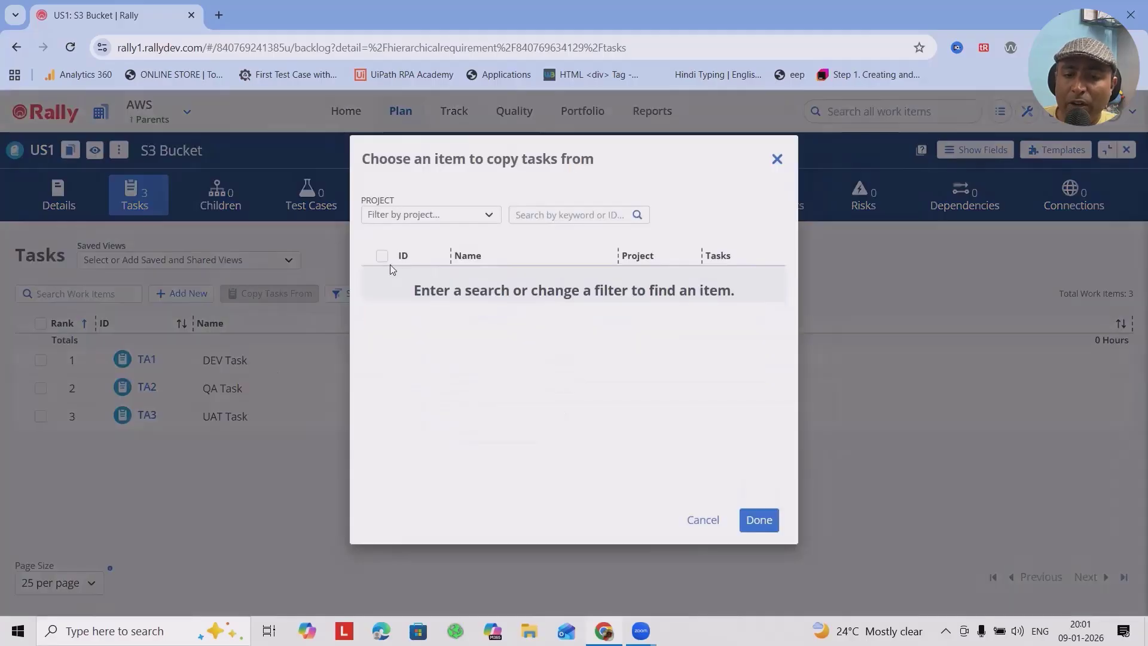
{"action": "left_click", "coordinate": [476, 216]}
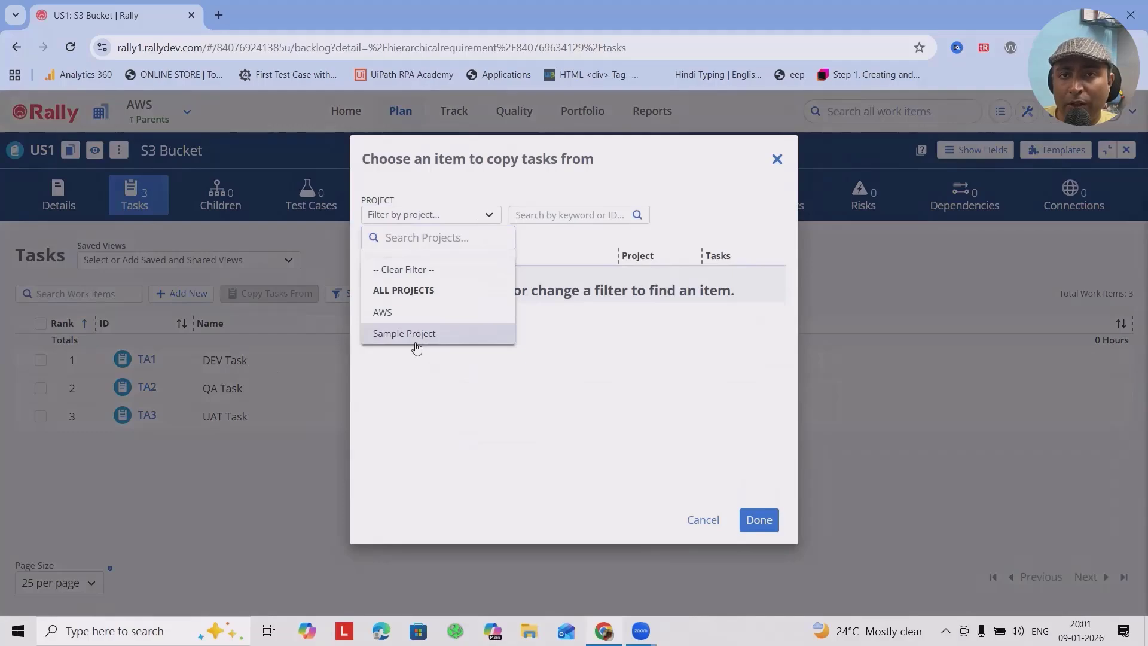
{"action": "left_click", "coordinate": [701, 520]}
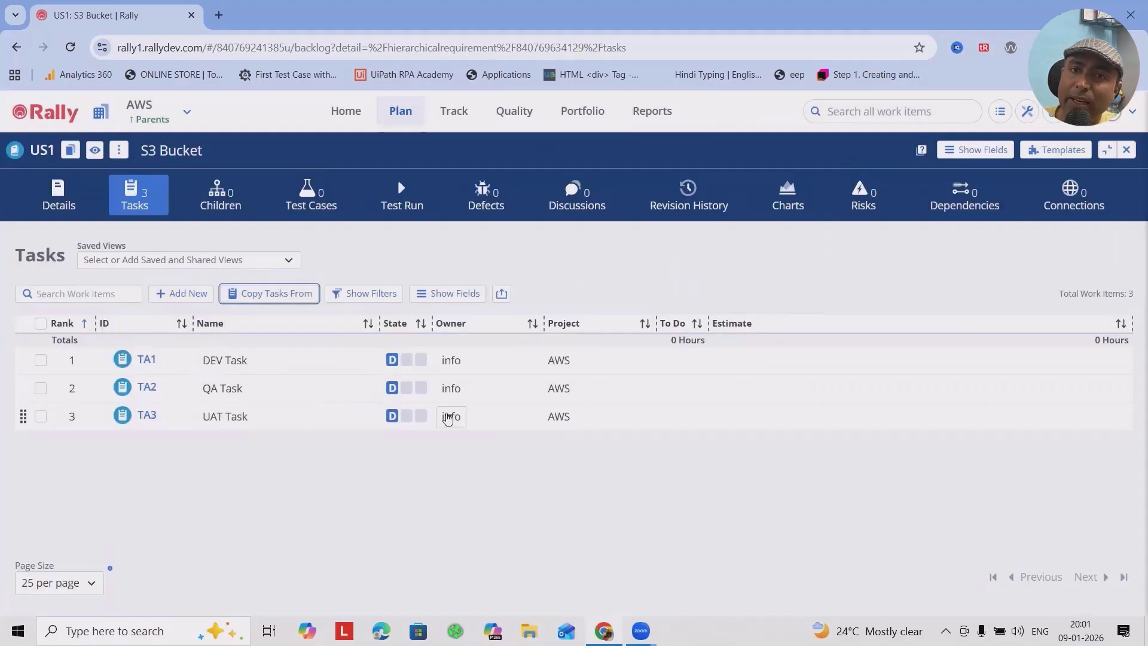
Step: Look over the story's Children, Test Cases, Test Run, Defects, Discussions, Revision History and Risks pages
{"action": "left_click", "coordinate": [221, 195]}
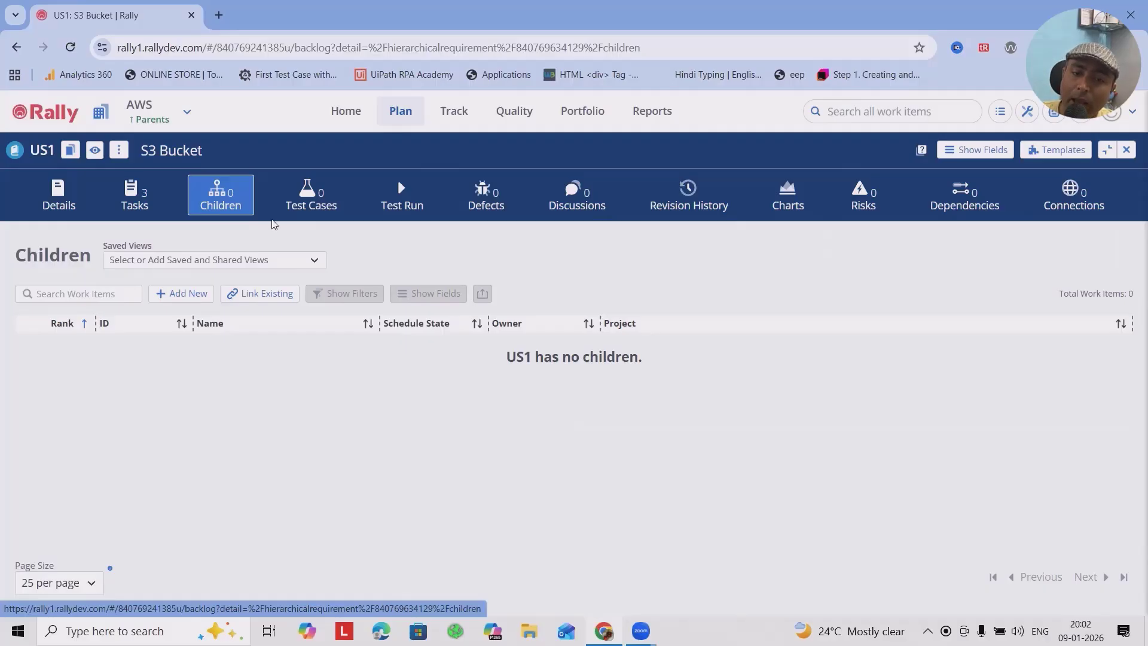
{"action": "left_click", "coordinate": [308, 197]}
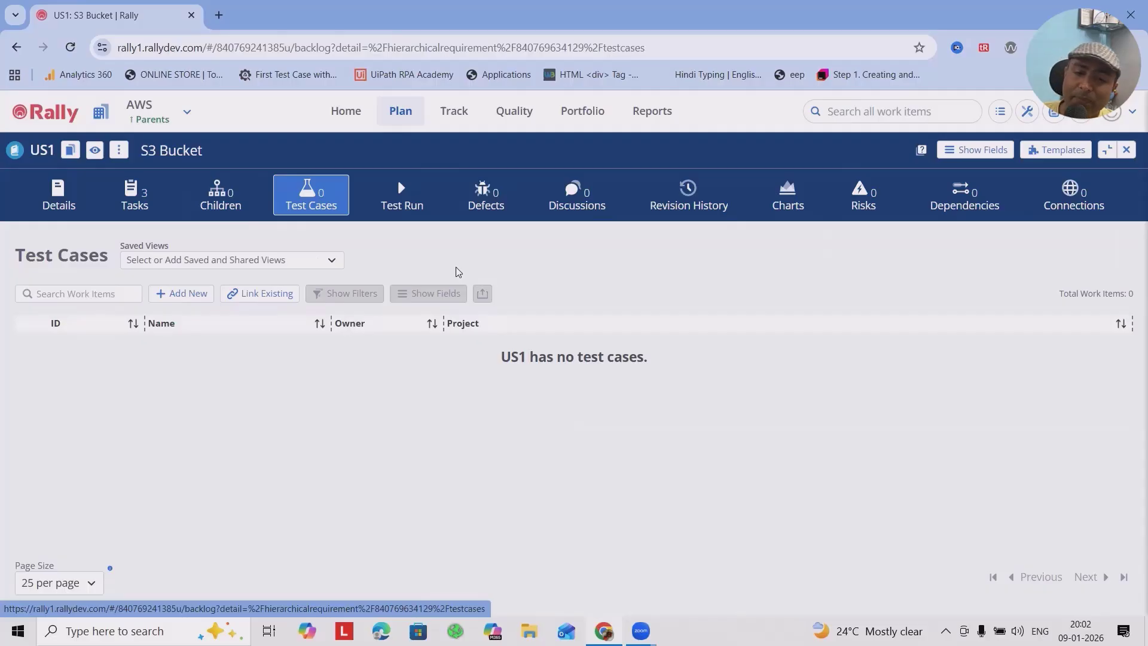
{"action": "left_click", "coordinate": [406, 202]}
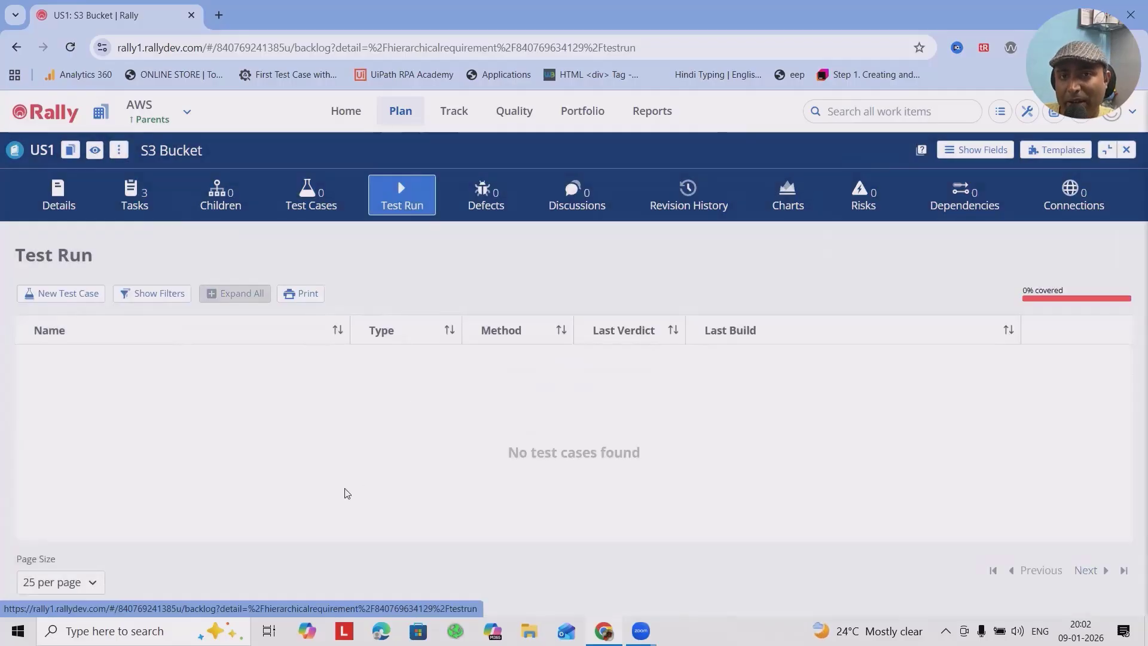
{"action": "left_click", "coordinate": [505, 214]}
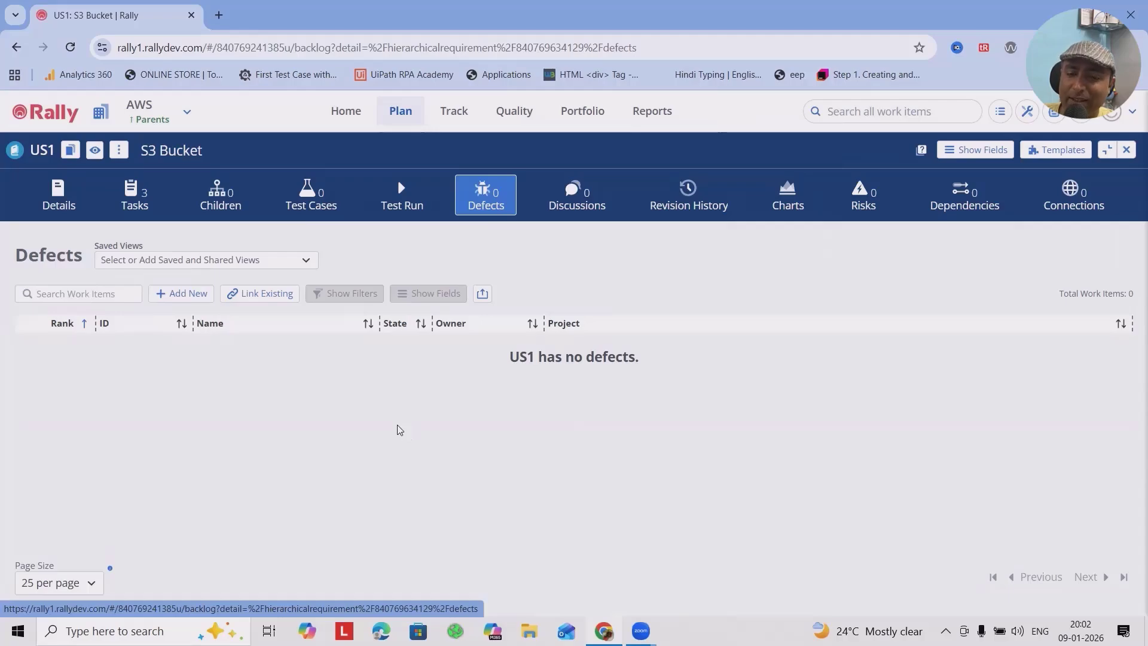
{"action": "left_click", "coordinate": [575, 201]}
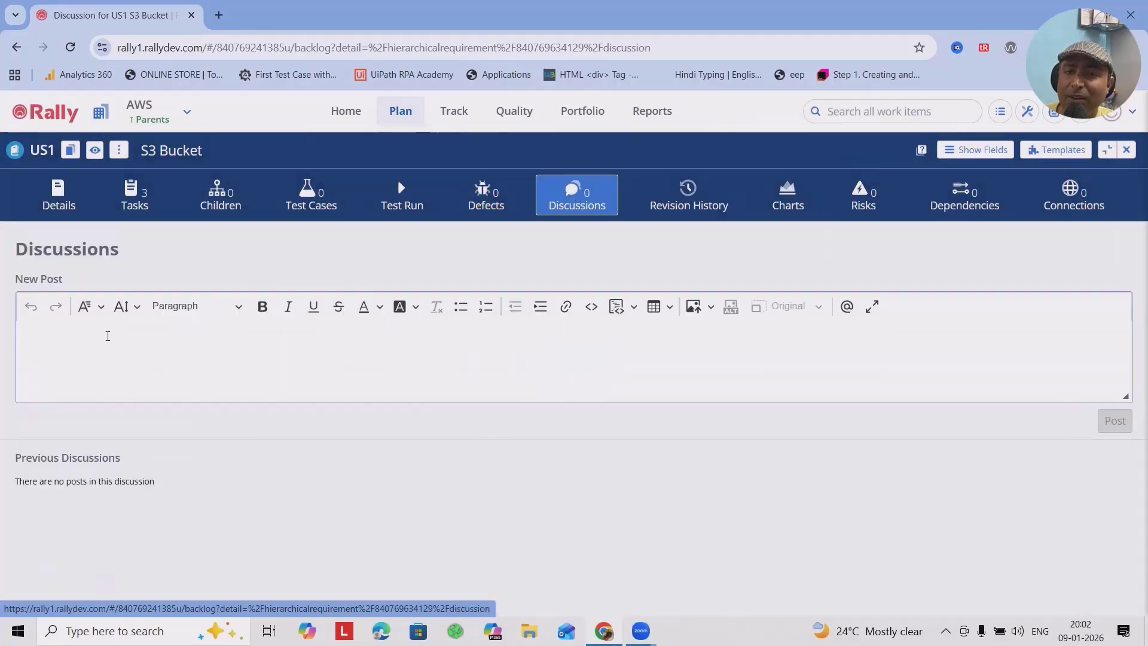
{"action": "left_click", "coordinate": [691, 196]}
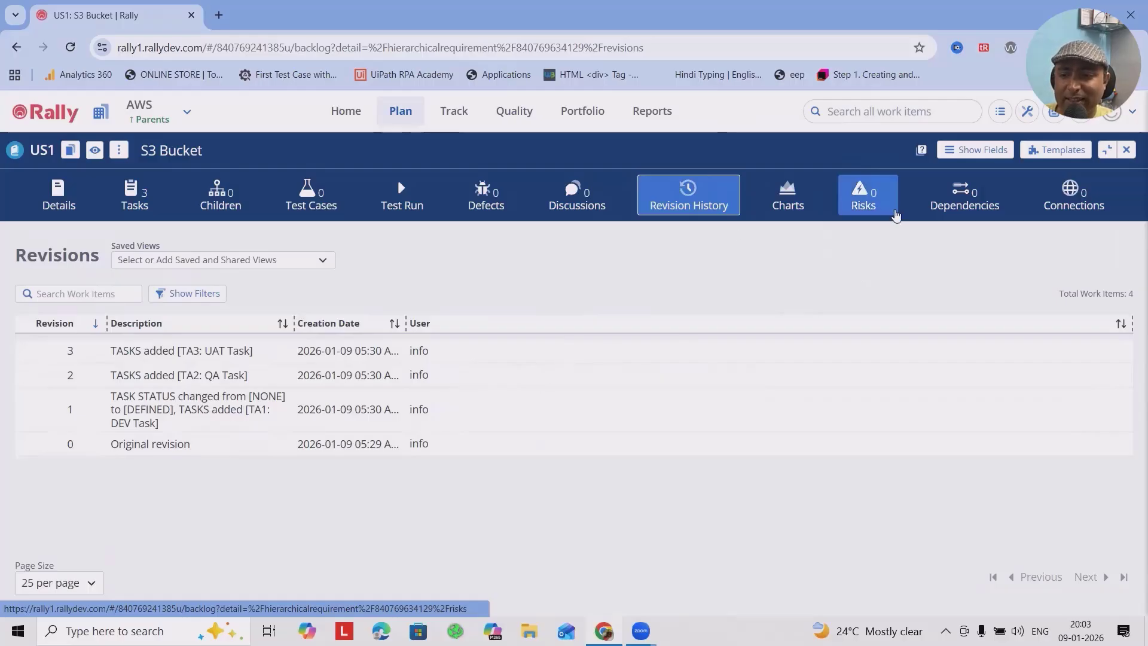
{"action": "left_click", "coordinate": [977, 206]}
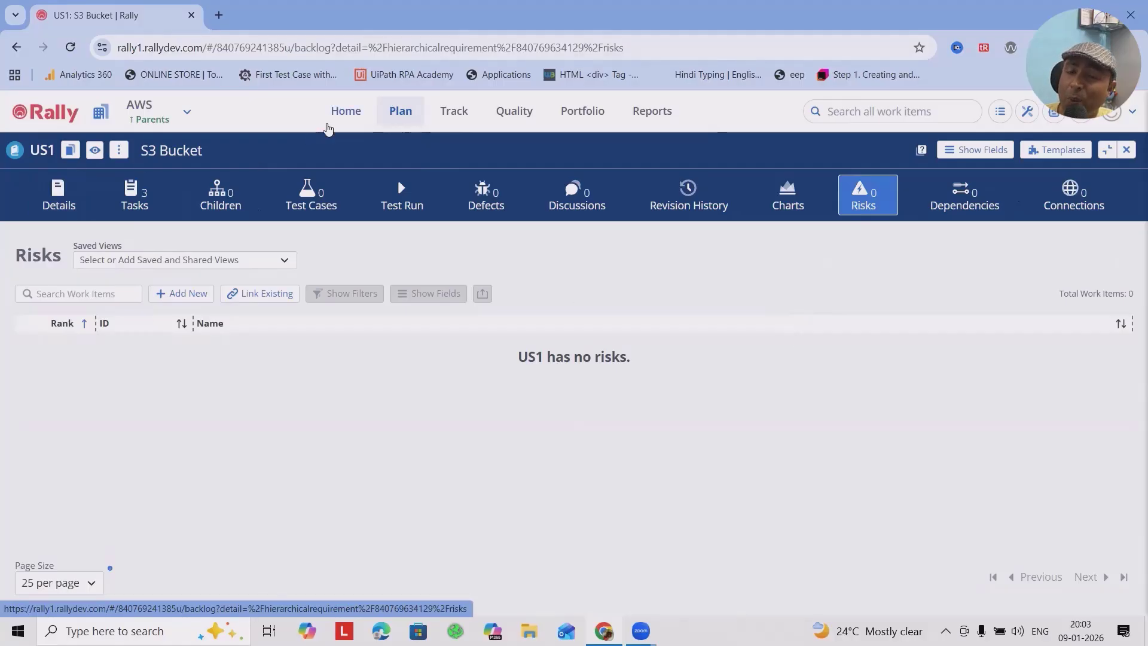
Step: Start a new defect on the S3 Bucket story, named "S3 is down while connecting with 3rd Party application"
{"action": "left_click", "coordinate": [495, 199]}
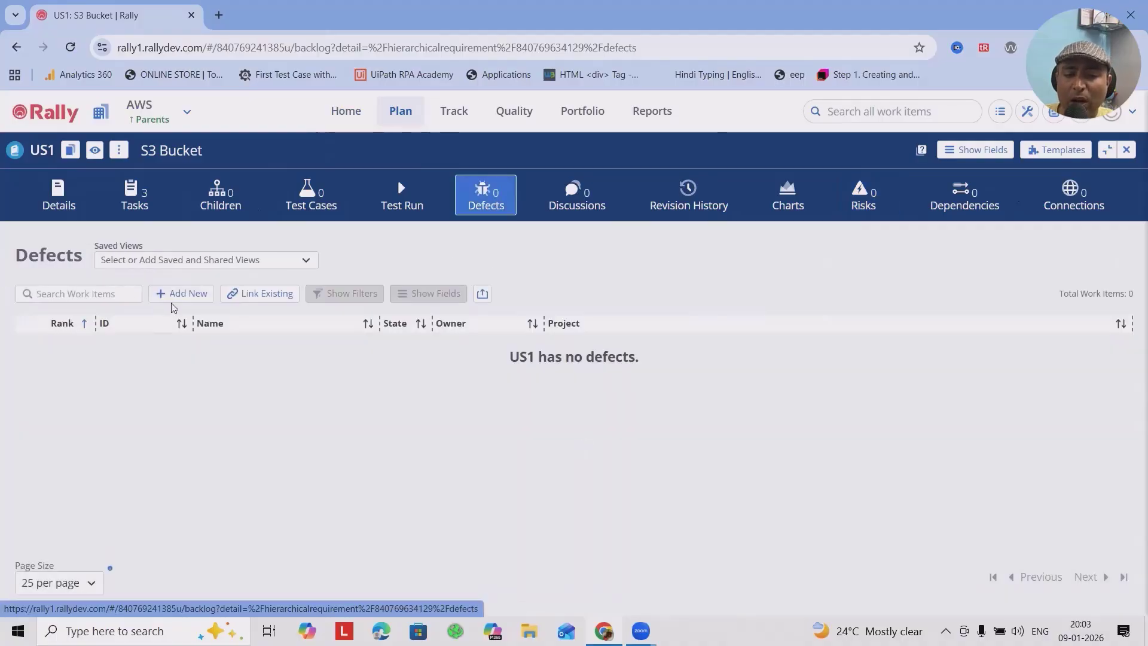
{"action": "left_click", "coordinate": [179, 294]}
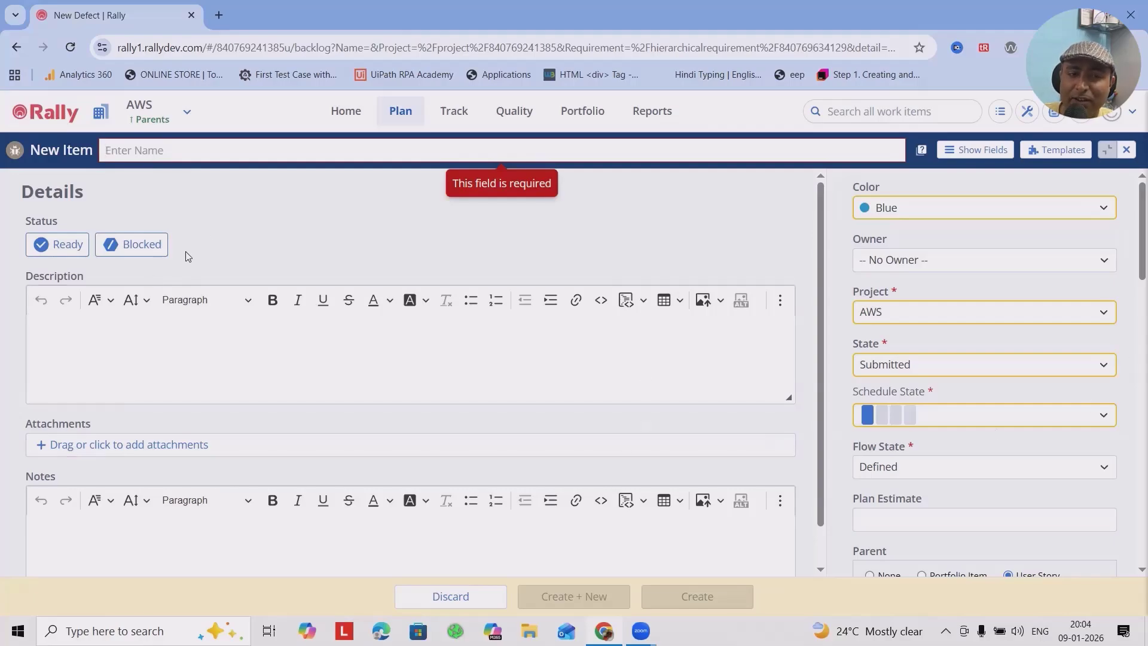
{"action": "left_click", "coordinate": [255, 146]}
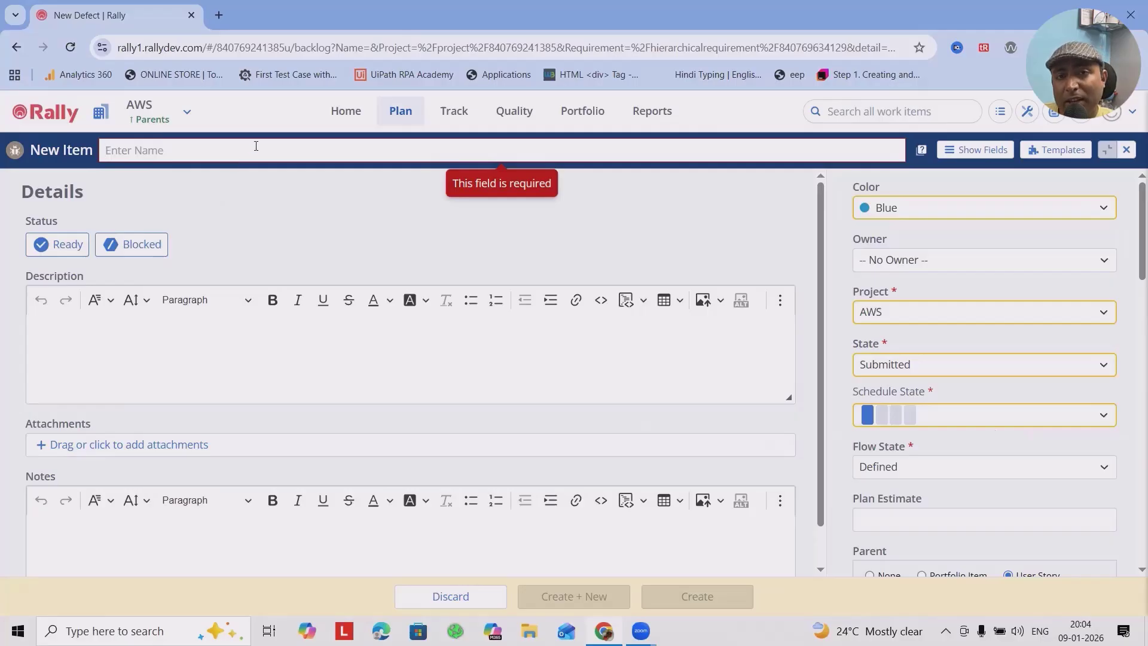
{"action": "type", "text": "S3 "}
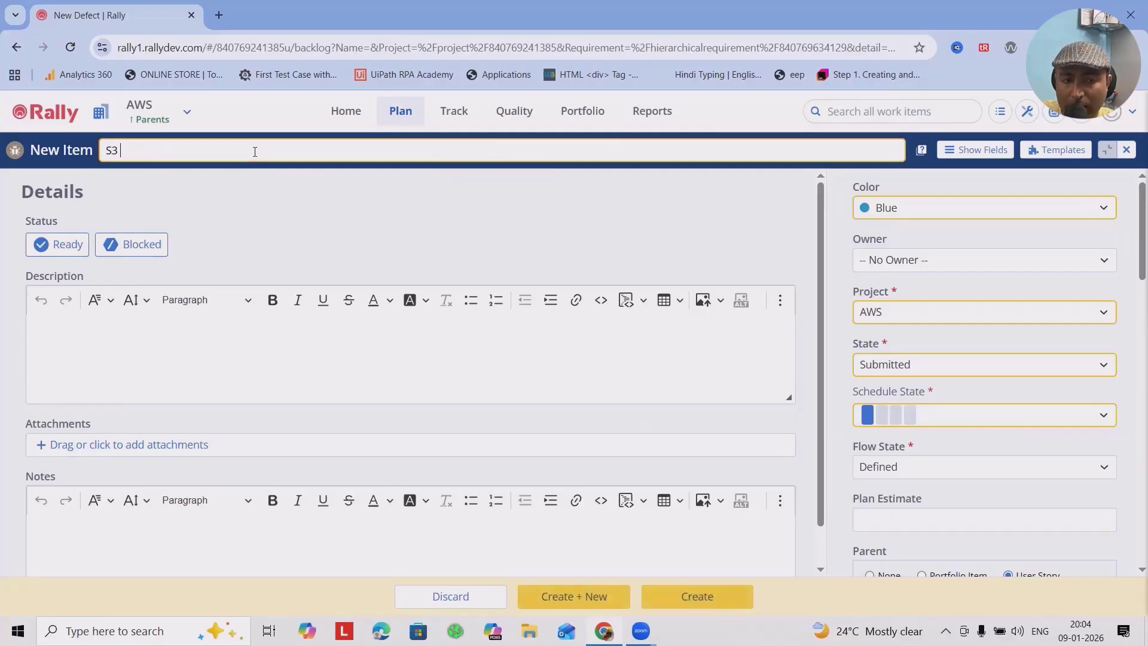
{"action": "type", "text": "is down while "}
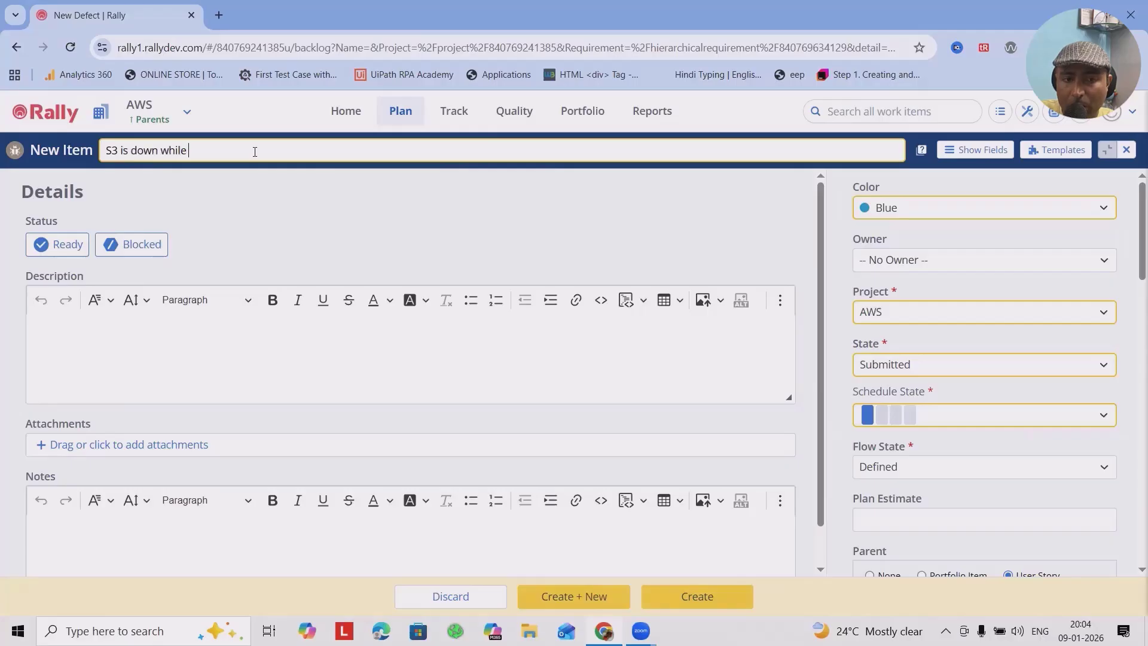
{"action": "type", "text": "connecting with 3rd Party applicatio"}
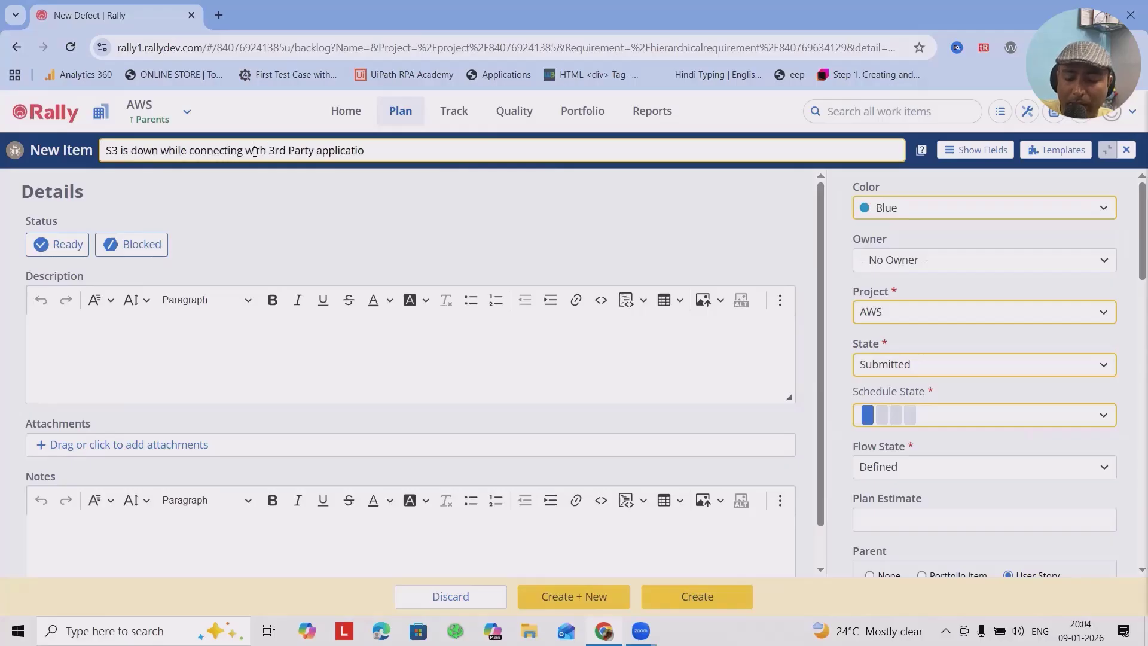
{"action": "type", "text": "n"}
Step: Fill the defect's description with separate lines reading "Steps to reproduce:", "Actual:", "Expected behaviour", "Precondition" and "Note"
{"action": "key", "text": "Tab"}
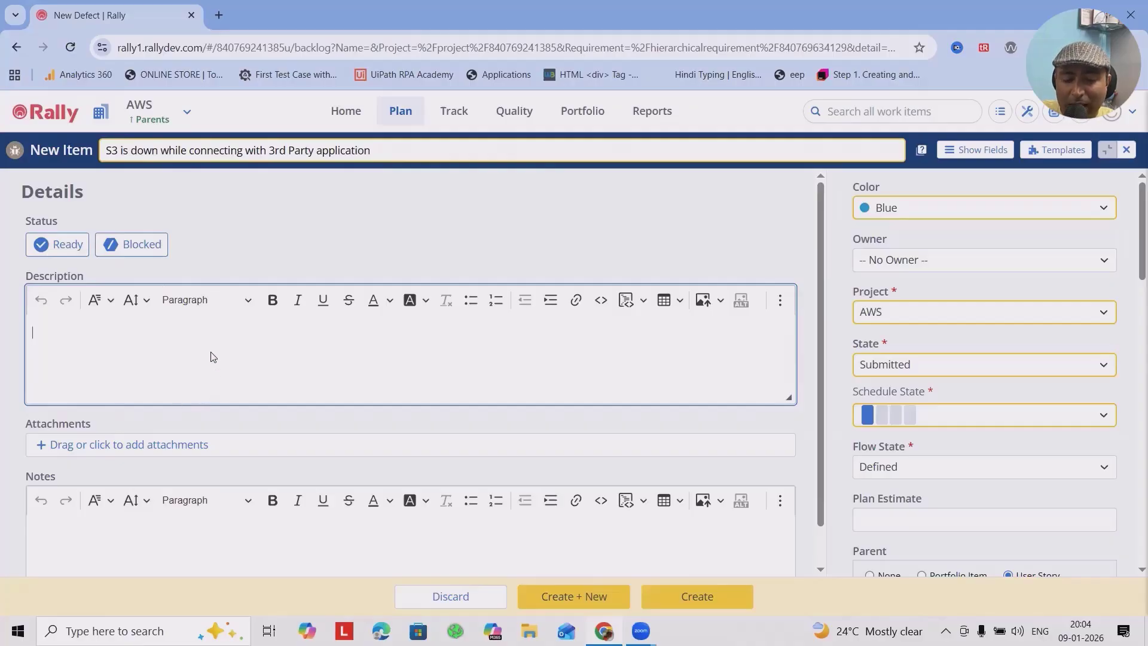
{"action": "type", "text": "S"}
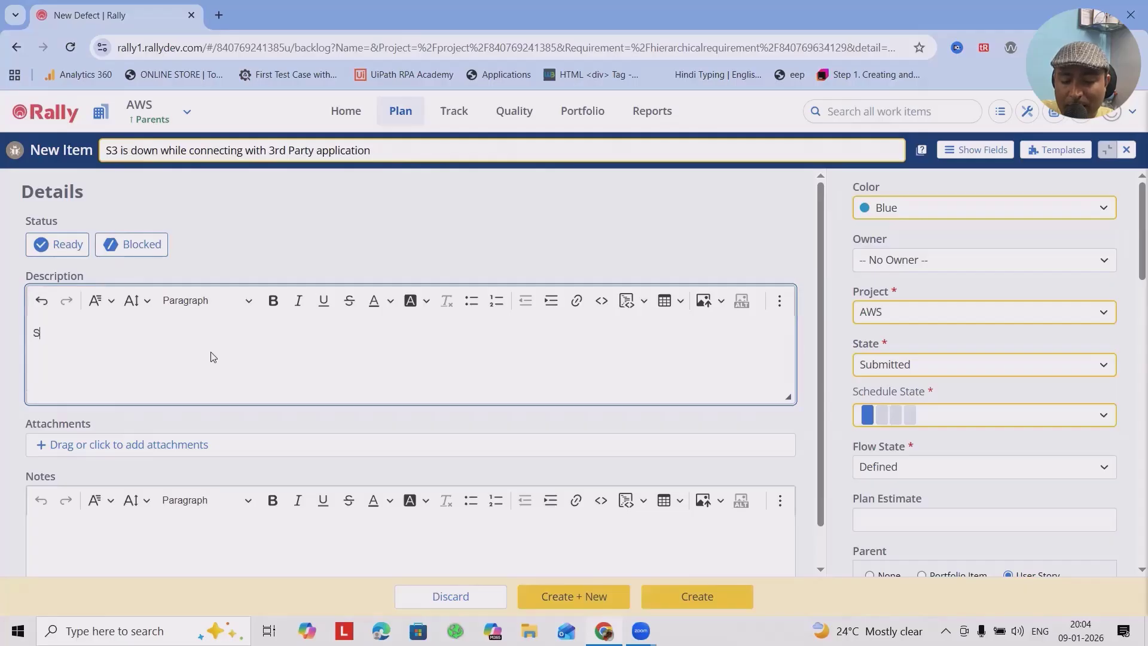
{"action": "type", "text": "teps to reproduce:"}
{"action": "key", "text": "Return"}
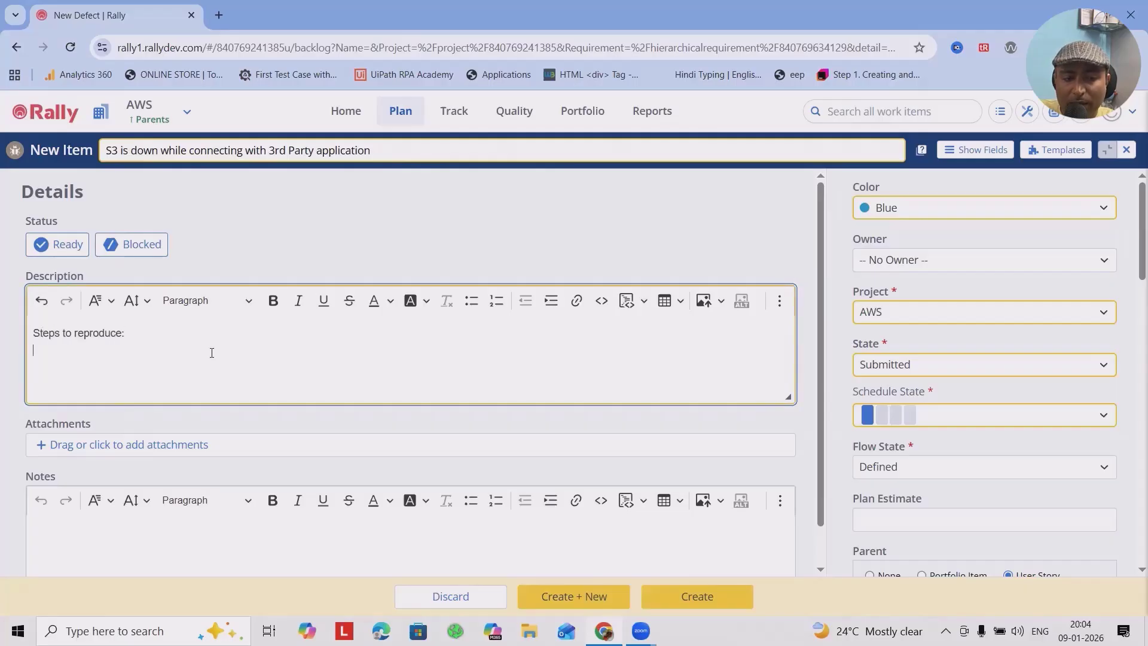
{"action": "type", "text": "Actual "}
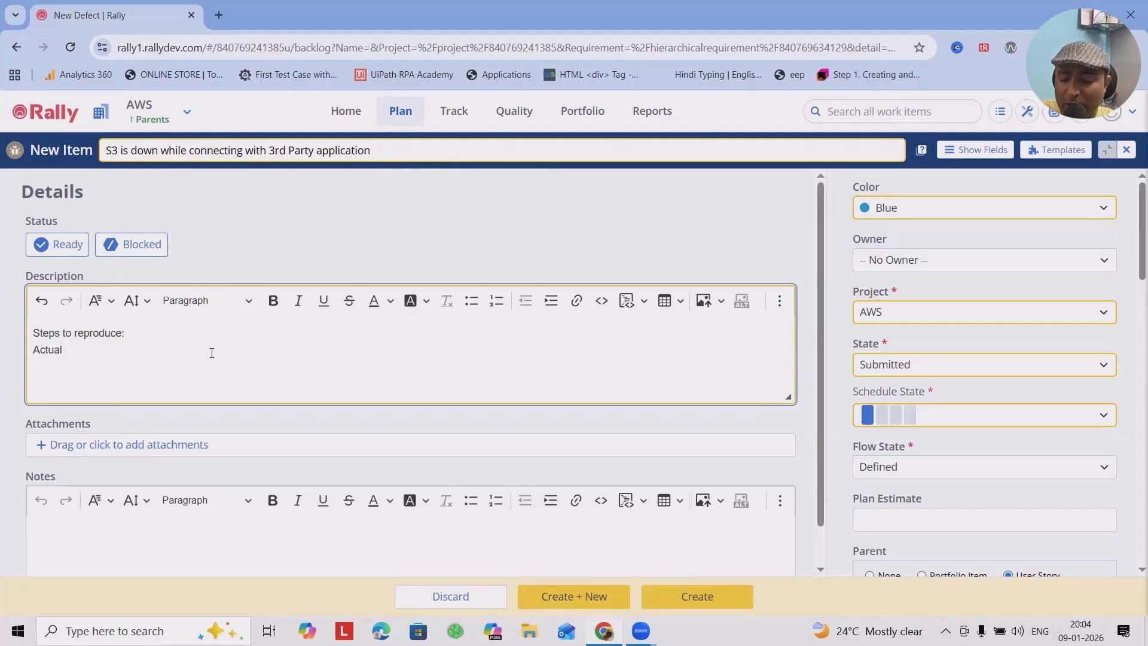
{"action": "type", "text": ":"}
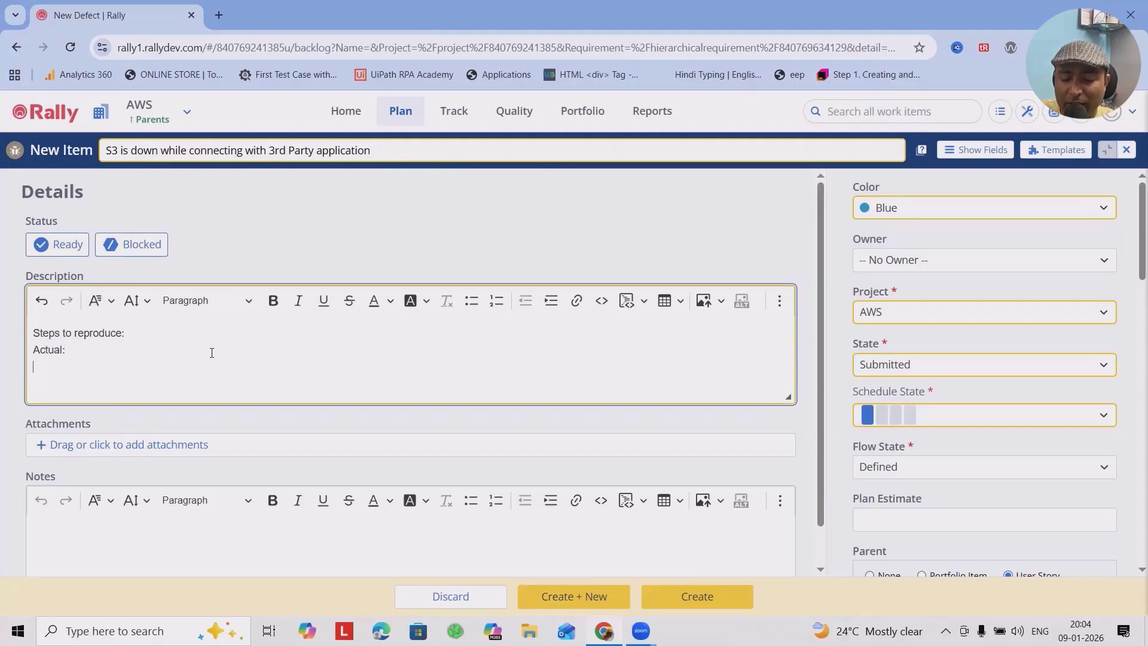
{"action": "key", "text": "Return"}
{"action": "type", "text": "Expecte"}
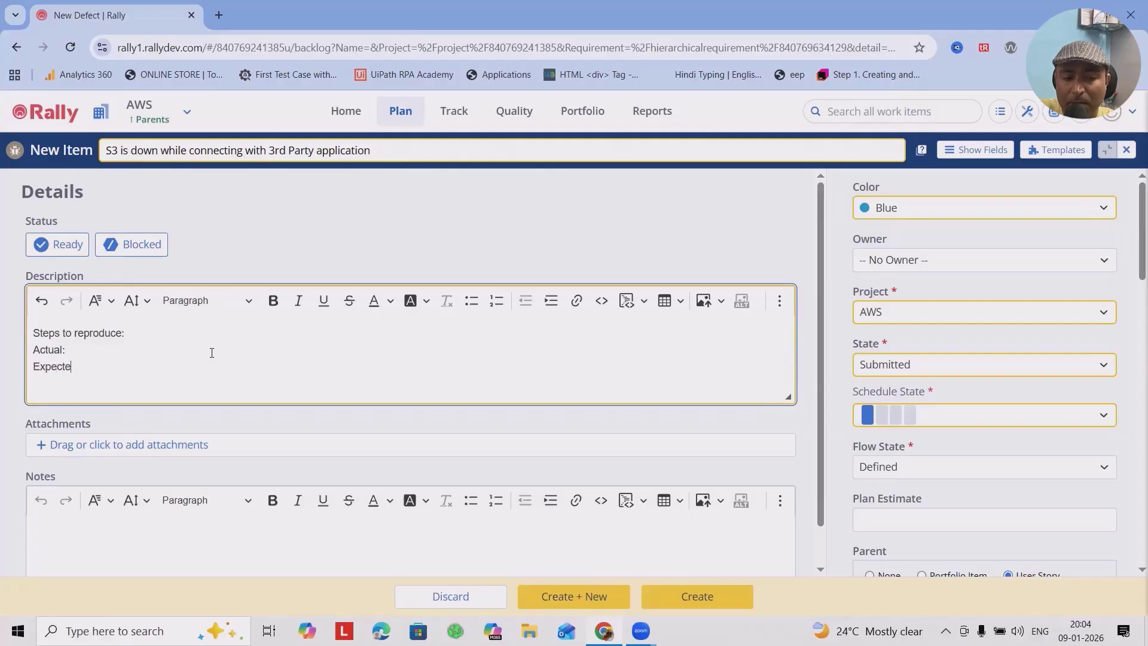
{"action": "type", "text": "d behaviour"}
{"action": "key", "text": "Return"}
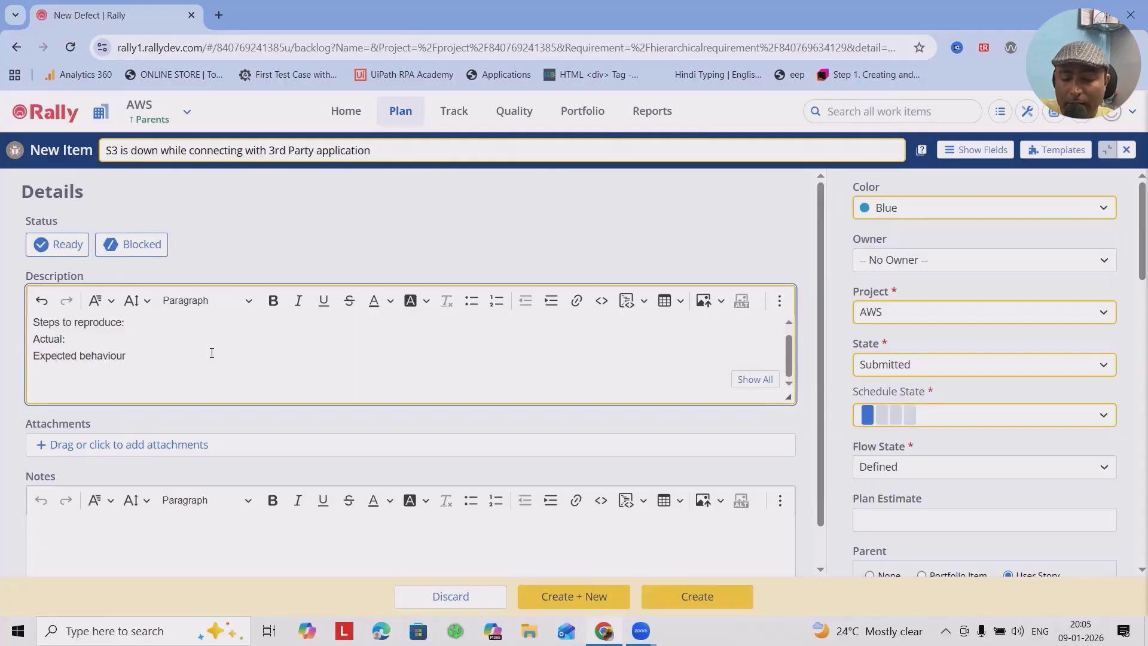
{"action": "type", "text": "Precpm"}
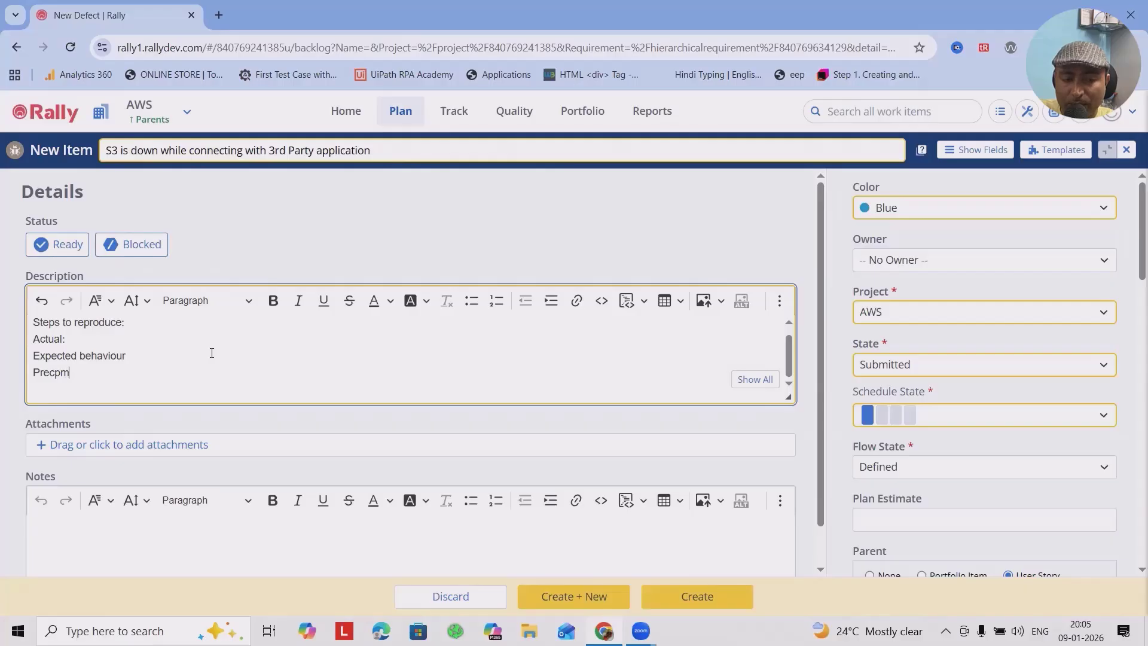
{"action": "key", "text": "BackSpace"}
{"action": "key", "text": "BackSpace"}
{"action": "type", "text": "ondition"}
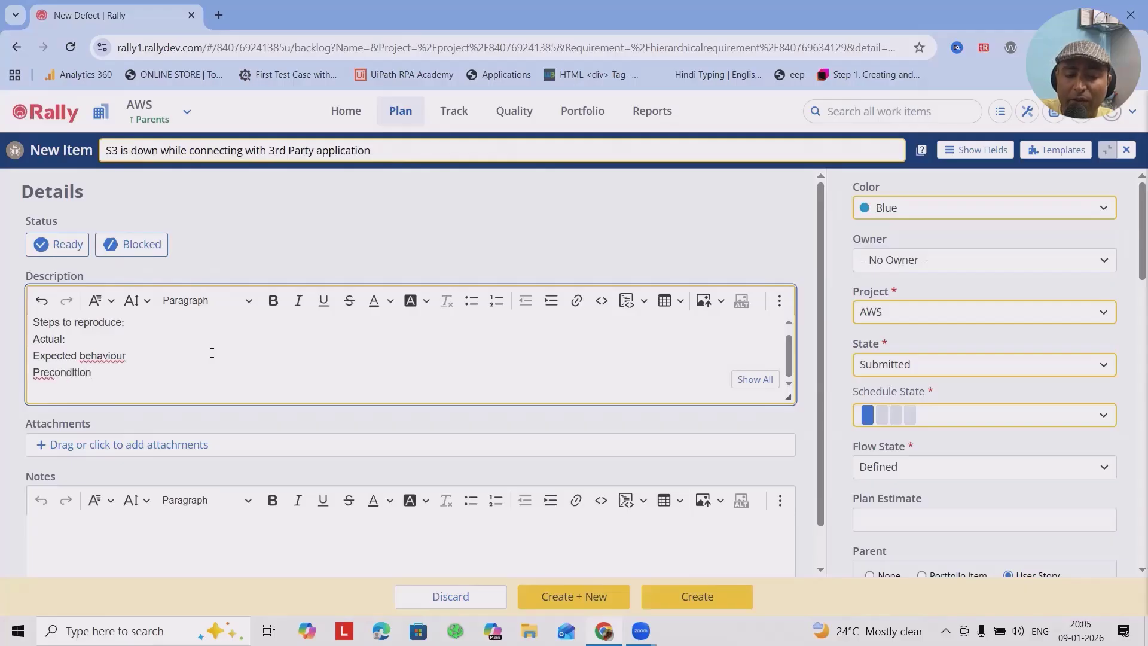
{"action": "key", "text": "Return"}
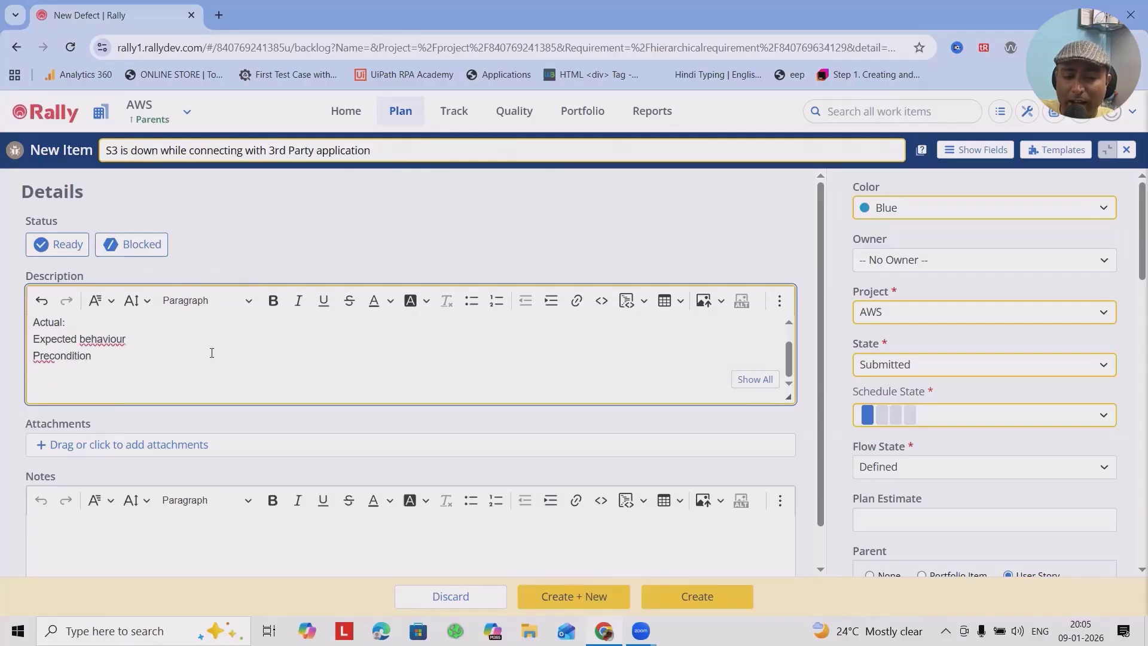
{"action": "type", "text": "Note"}
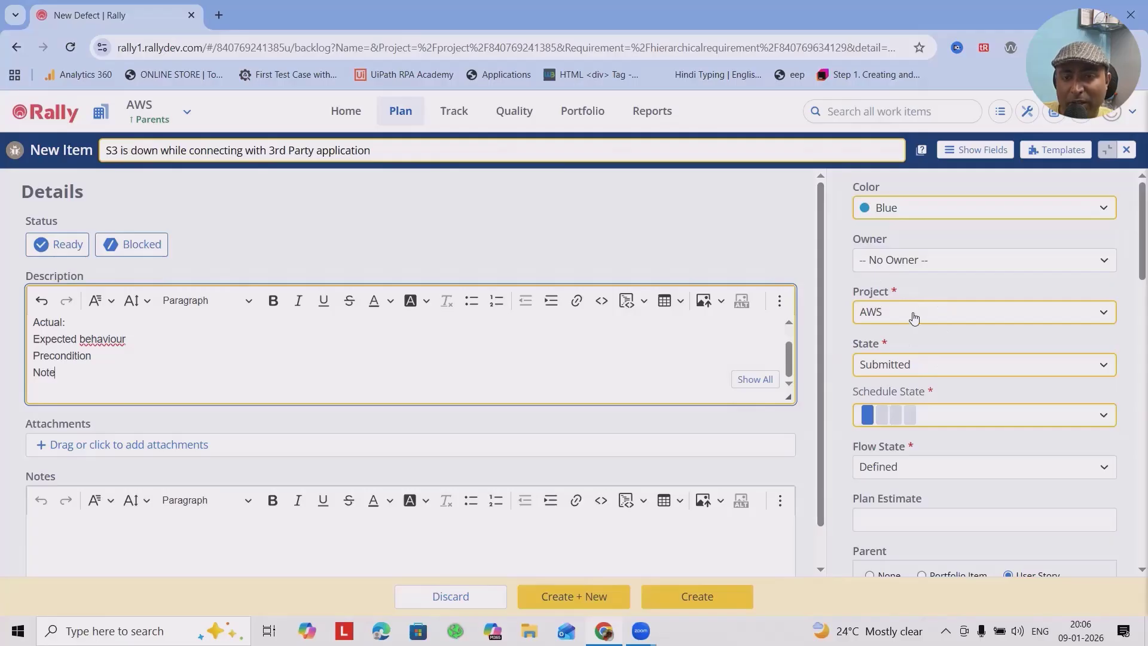
Step: Review the defect's remaining fields, from State and Parent through Priority, Severity, build fields and Resolution, and create the defect
{"action": "scroll", "coordinate": [886, 380], "scroll_direction": "down", "scroll_amount": 3}
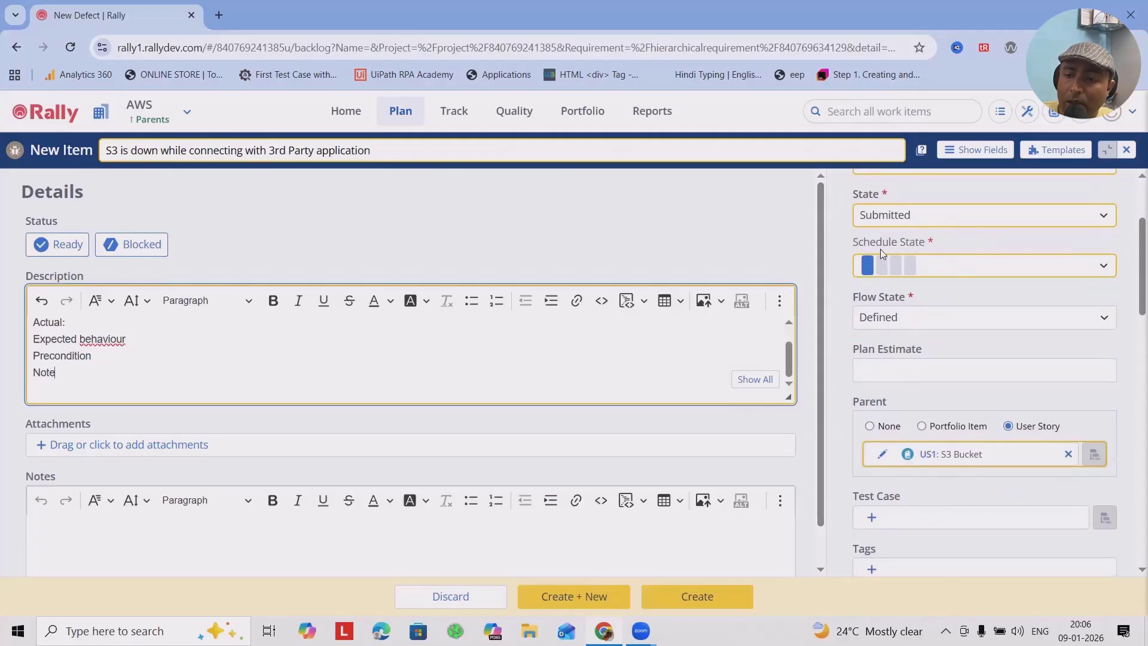
{"action": "scroll", "coordinate": [933, 327], "scroll_direction": "down", "scroll_amount": 1}
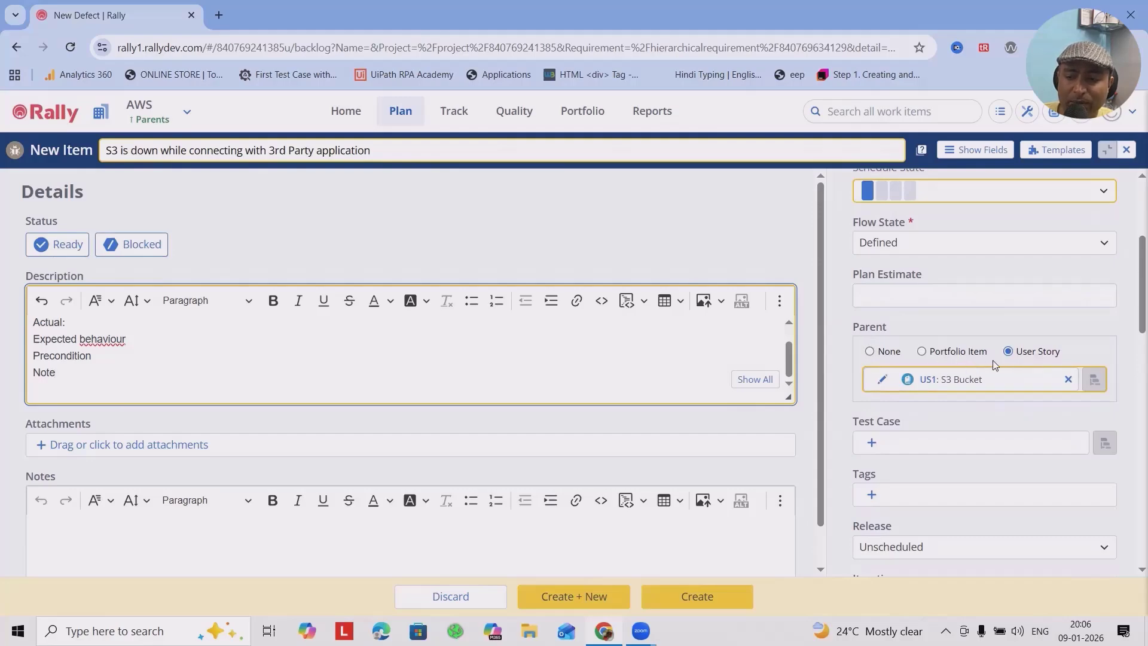
{"action": "scroll", "coordinate": [987, 395], "scroll_direction": "down", "scroll_amount": 2}
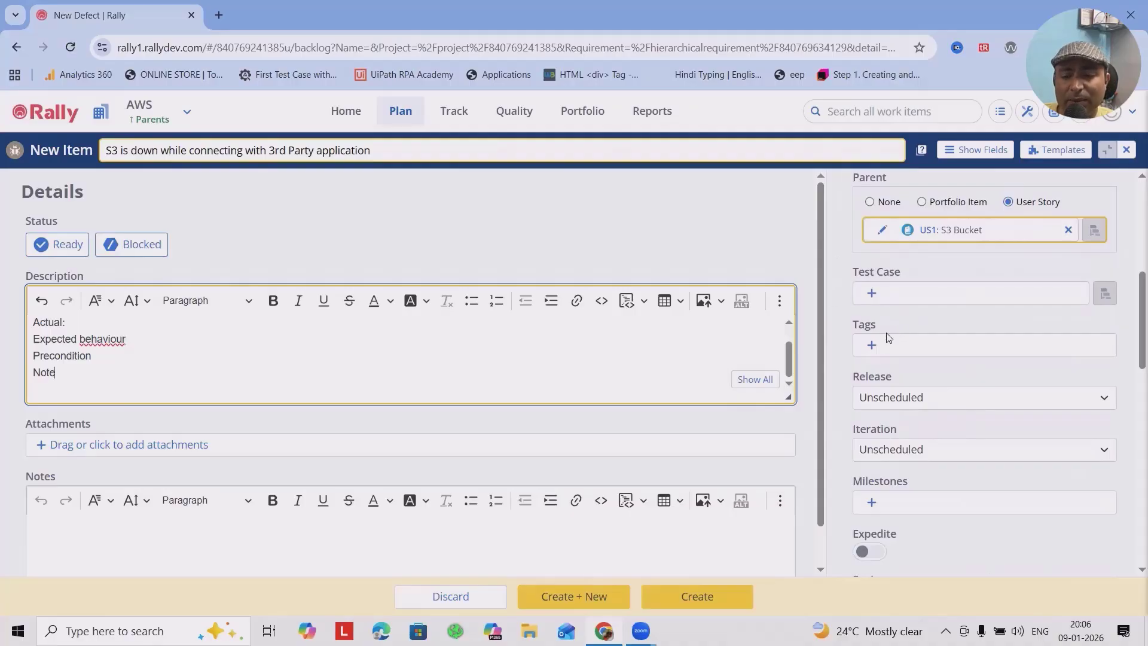
{"action": "scroll", "coordinate": [894, 281], "scroll_direction": "down", "scroll_amount": 2}
{"action": "scroll", "coordinate": [894, 281], "scroll_direction": "up", "scroll_amount": 2}
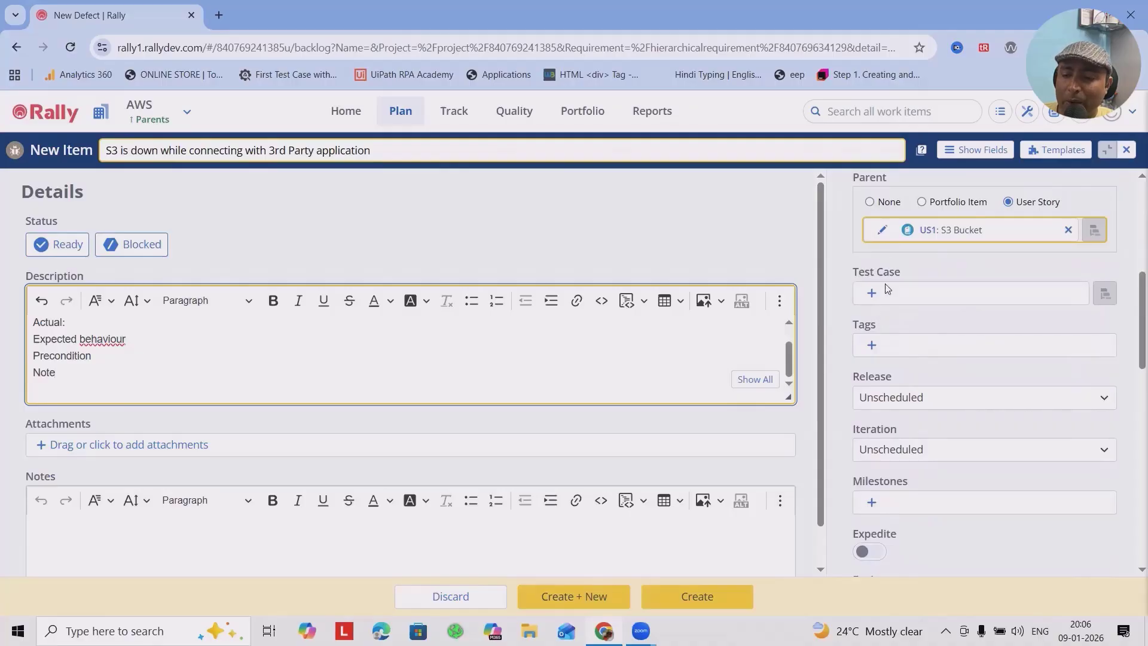
{"action": "scroll", "coordinate": [953, 397], "scroll_direction": "down", "scroll_amount": 2}
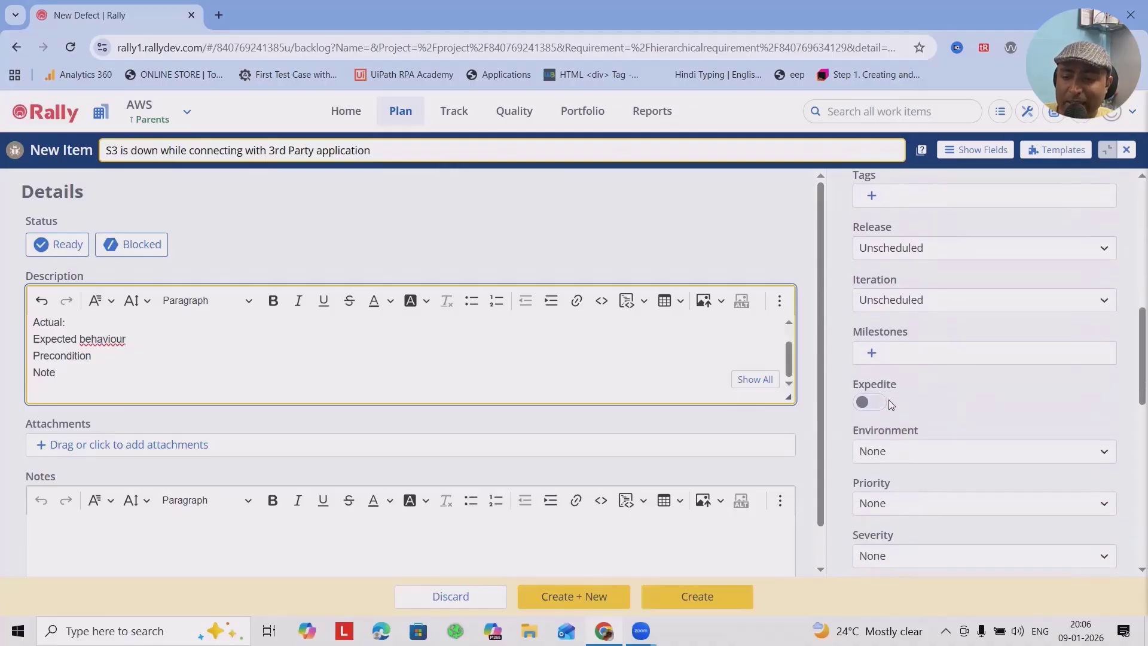
{"action": "scroll", "coordinate": [889, 436], "scroll_direction": "down", "scroll_amount": 2}
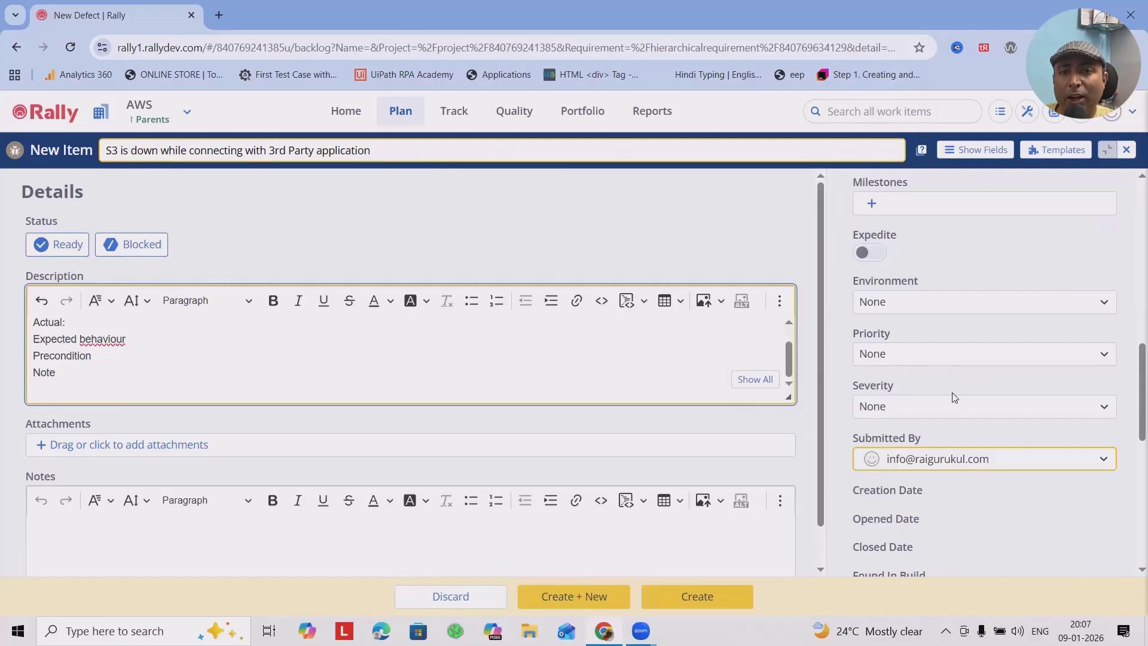
{"action": "scroll", "coordinate": [952, 396], "scroll_direction": "down", "scroll_amount": 3}
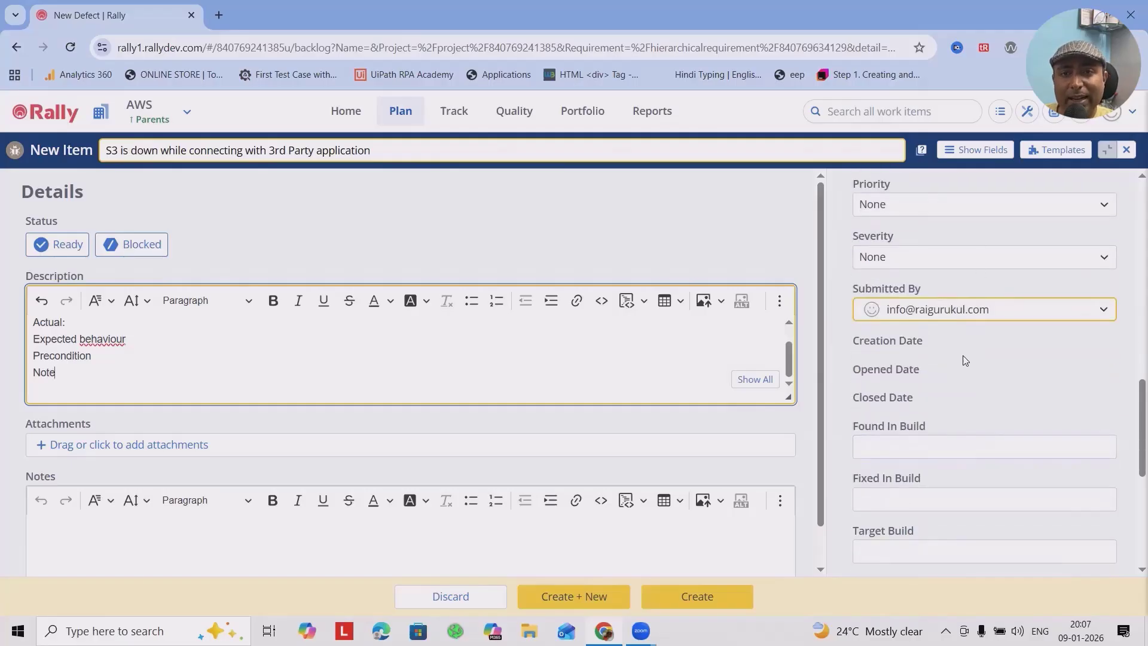
{"action": "scroll", "coordinate": [929, 443], "scroll_direction": "down", "scroll_amount": 2}
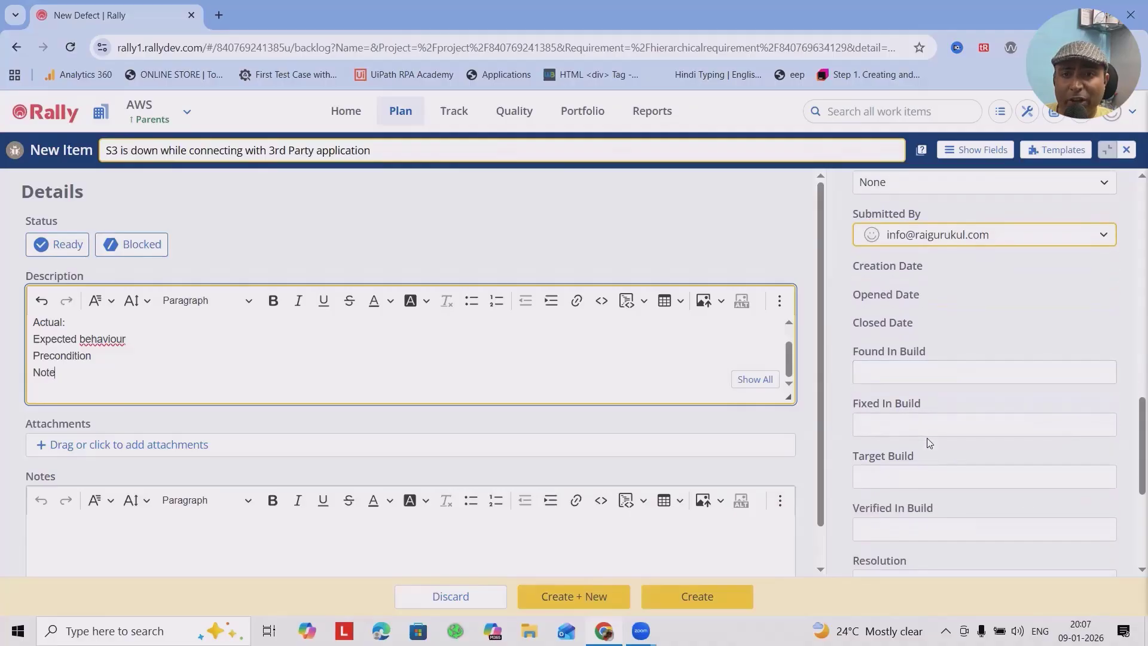
{"action": "left_click_drag", "start_coordinate": [850, 408], "coordinate": [951, 405]}
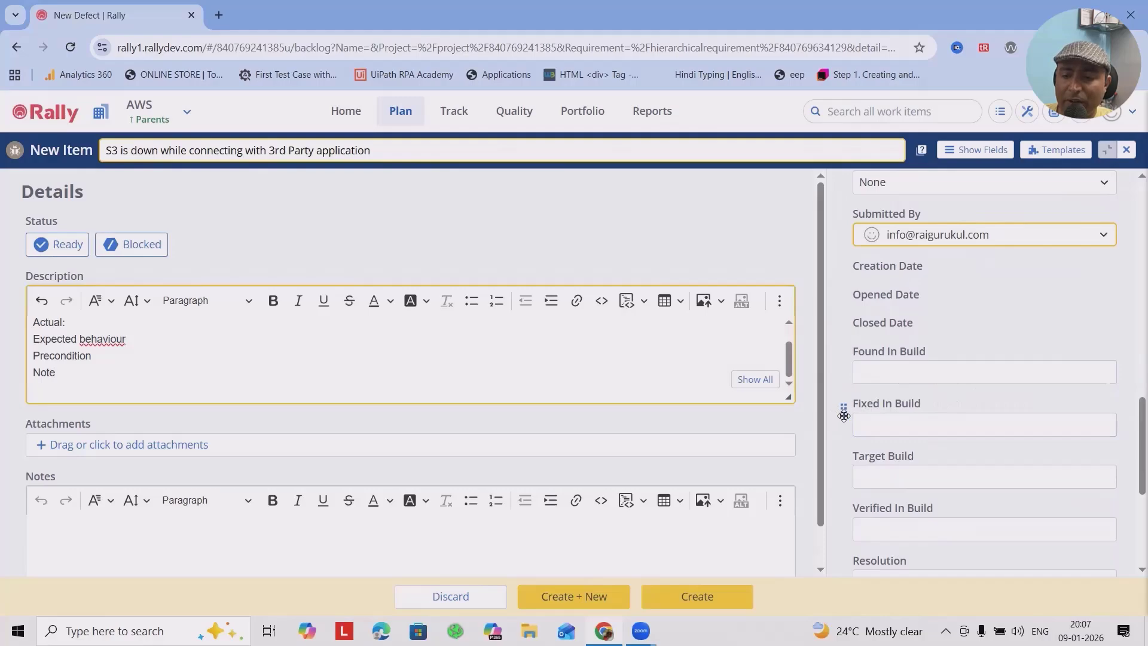
{"action": "left_click_drag", "start_coordinate": [845, 410], "coordinate": [888, 451]}
{"action": "scroll", "coordinate": [923, 500], "scroll_direction": "down", "scroll_amount": 6}
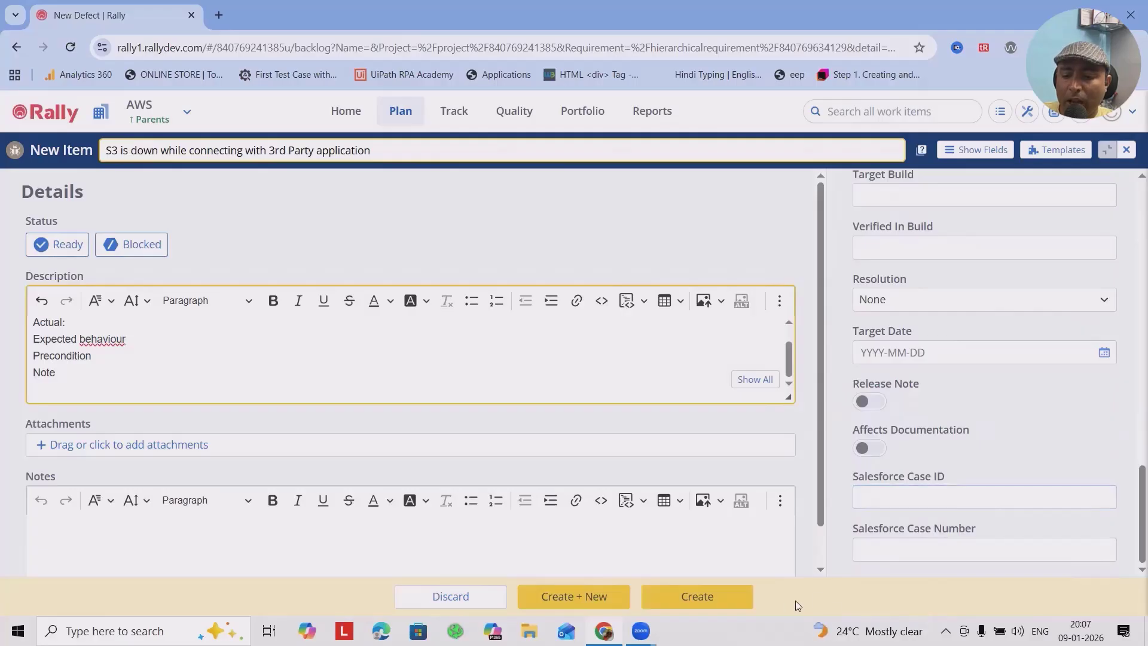
{"action": "left_click", "coordinate": [730, 605]}
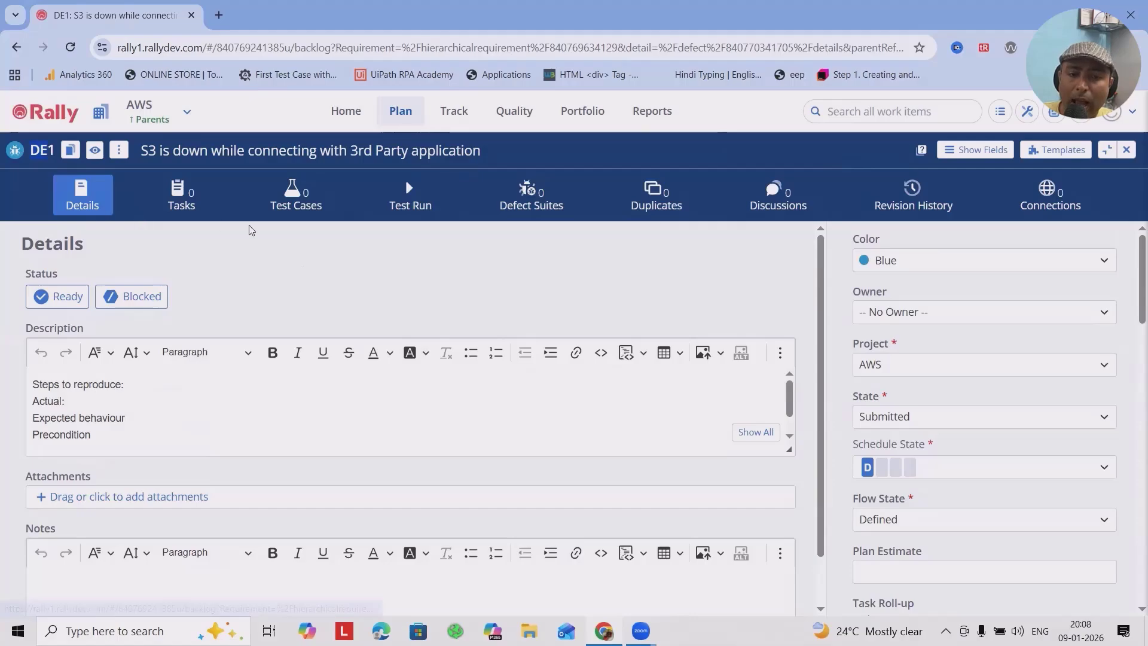
Step: Check the new defect's details, follow its parent link to the S3 Bucket story and view that story's defects
{"action": "scroll", "coordinate": [833, 440], "scroll_direction": "down", "scroll_amount": 1}
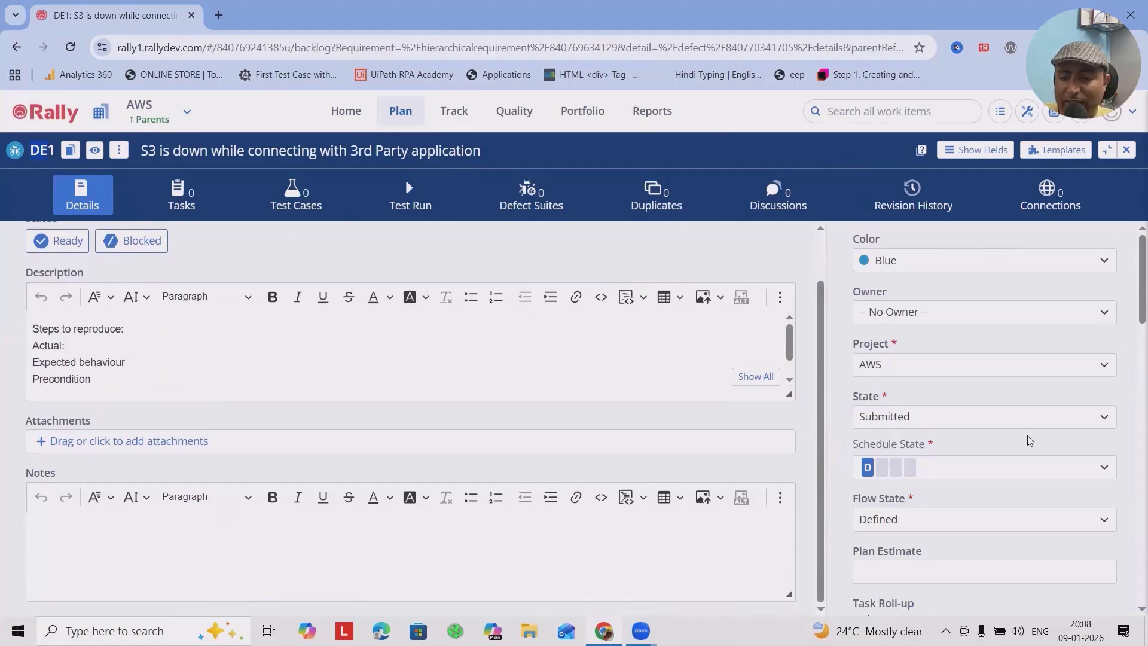
{"action": "scroll", "coordinate": [1030, 440], "scroll_direction": "down", "scroll_amount": 3}
{"action": "scroll", "coordinate": [1076, 478], "scroll_direction": "down", "scroll_amount": 2}
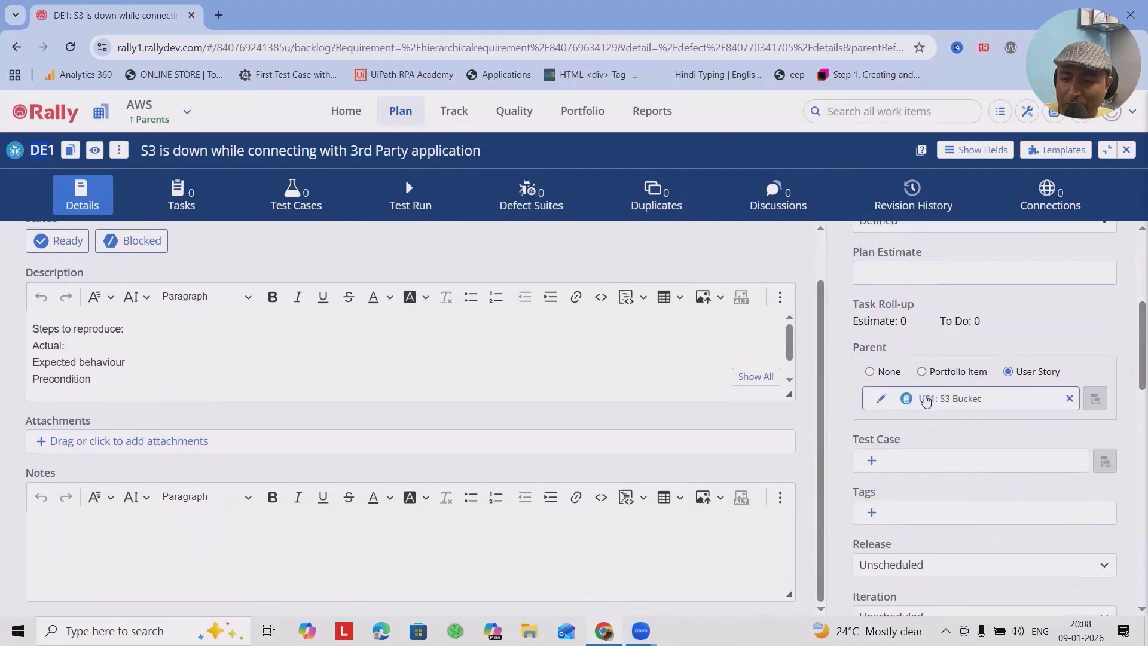
{"action": "left_click", "coordinate": [925, 399]}
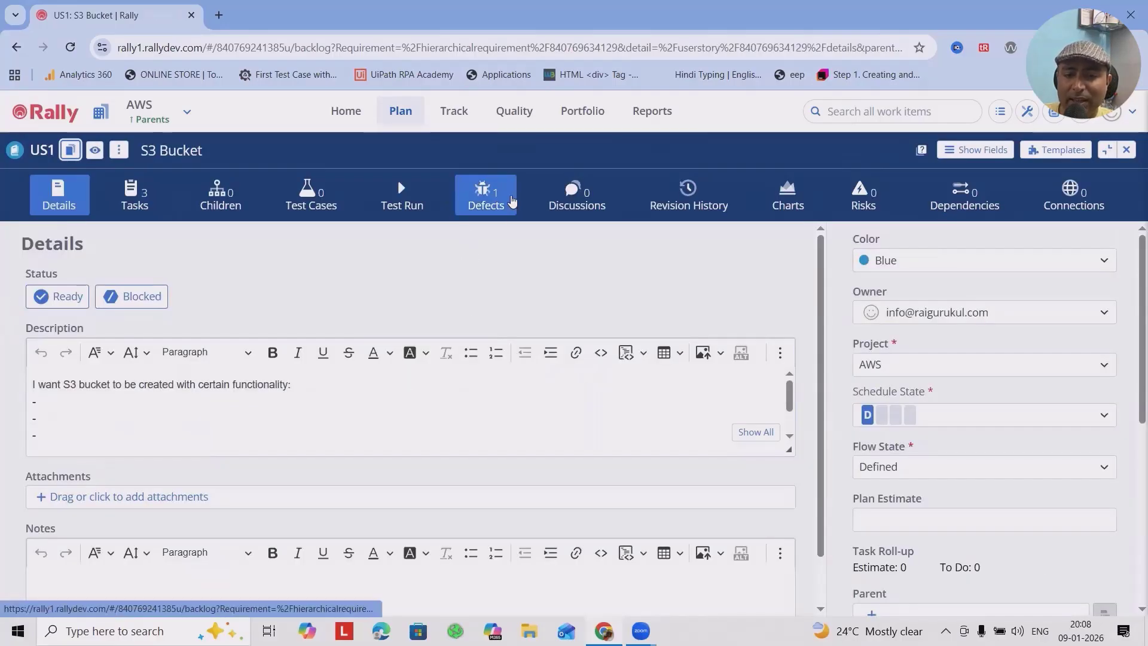
{"action": "left_click", "coordinate": [495, 195]}
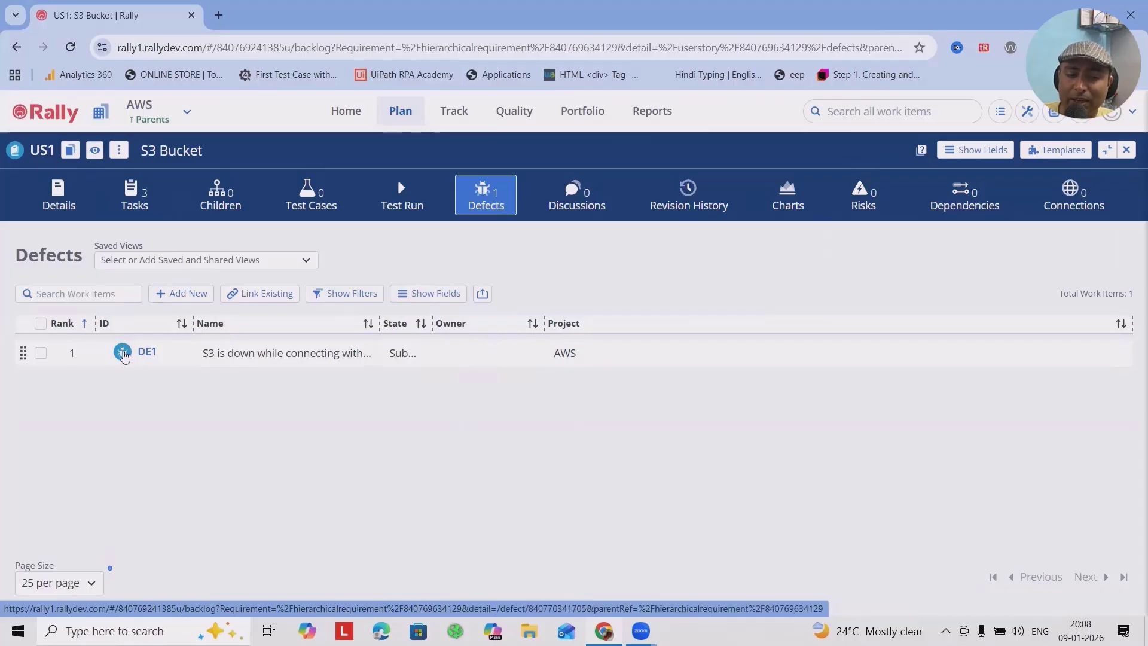
Step: Reopen the defect from the story's defect list, check its parent and show the actions available for it
{"action": "left_click", "coordinate": [135, 352]}
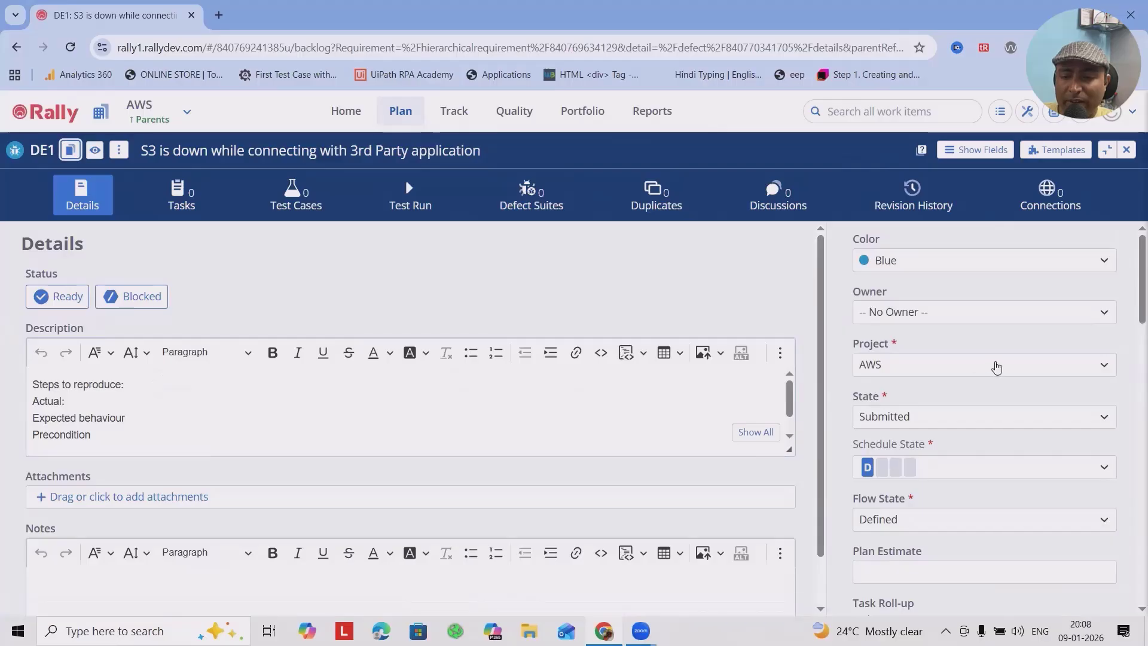
{"action": "scroll", "coordinate": [996, 364], "scroll_direction": "down", "scroll_amount": 4}
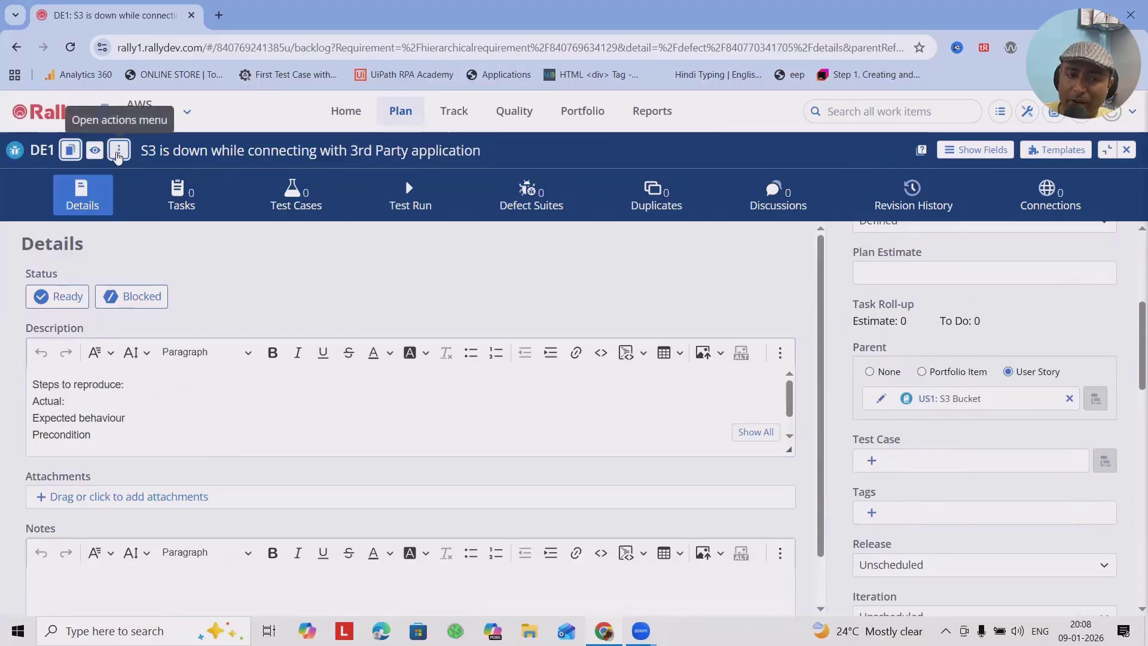
{"action": "left_click", "coordinate": [118, 151]}
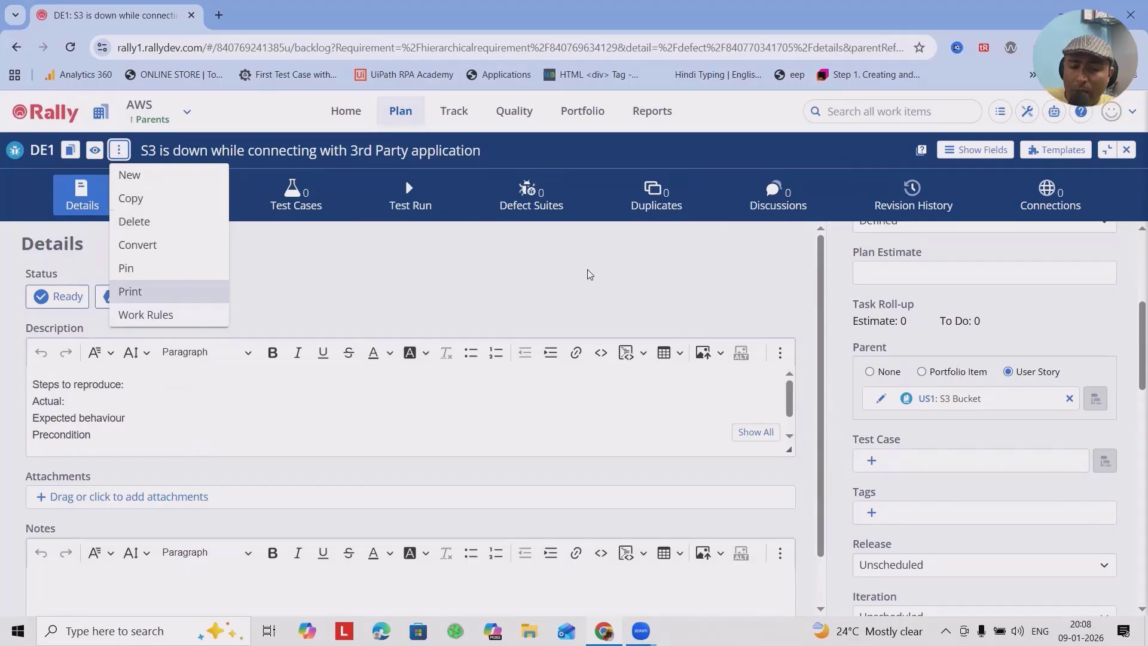
Step: Review the defect's description, attachments and notes along with its remaining fields down to the Salesforce case details
{"action": "left_click", "coordinate": [625, 268]}
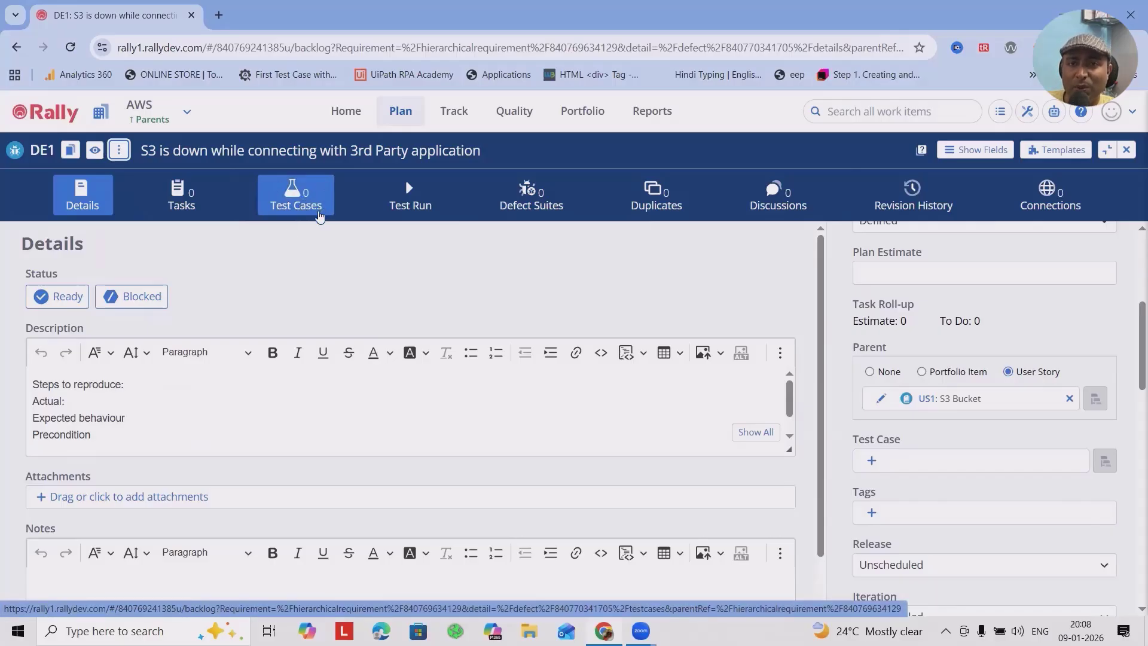
{"action": "scroll", "coordinate": [106, 350], "scroll_direction": "down", "scroll_amount": 2}
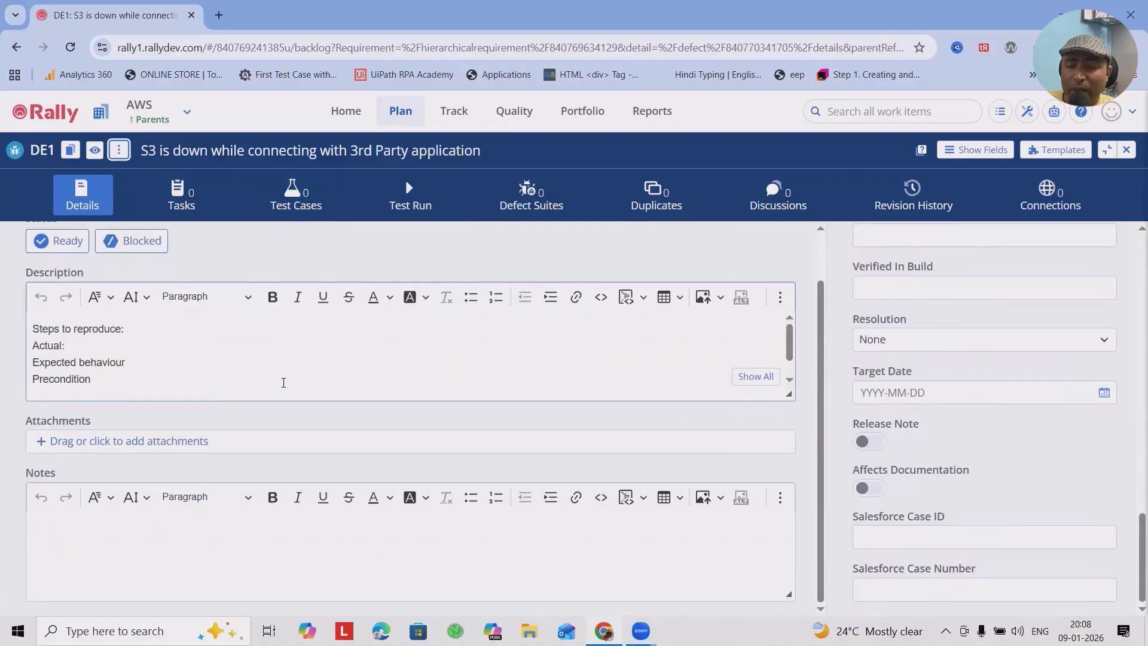
{"action": "scroll", "coordinate": [284, 382], "scroll_direction": "up", "scroll_amount": 2}
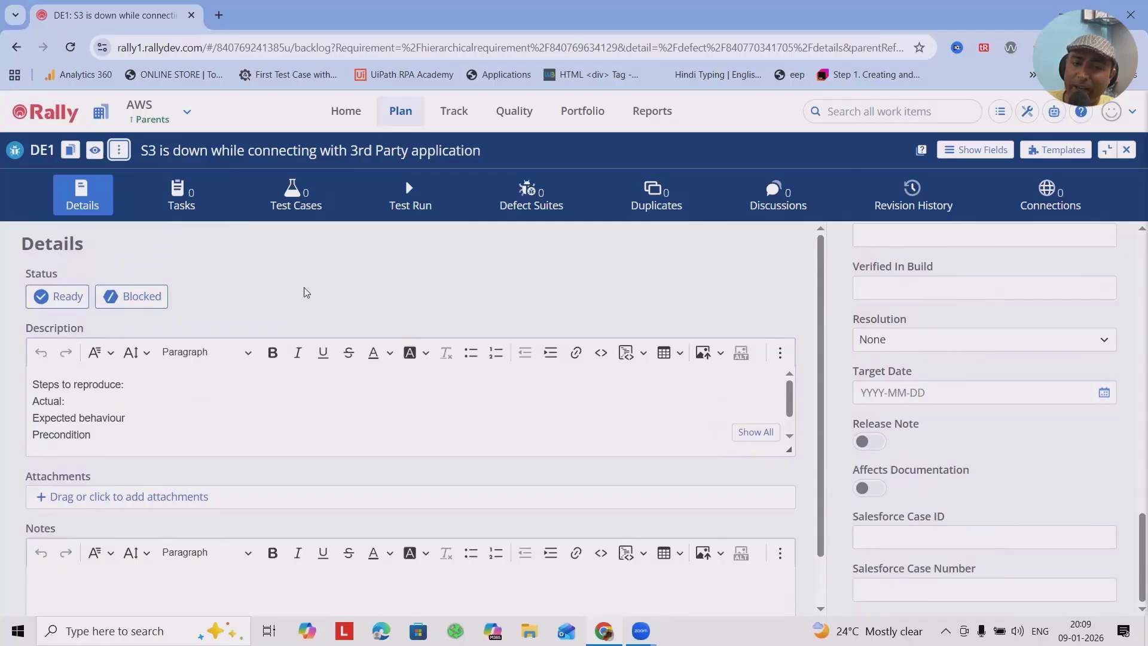
Step: View the AWS project's backlog and check which work item types can be added there
{"action": "mouse_move", "coordinate": [400, 112]}
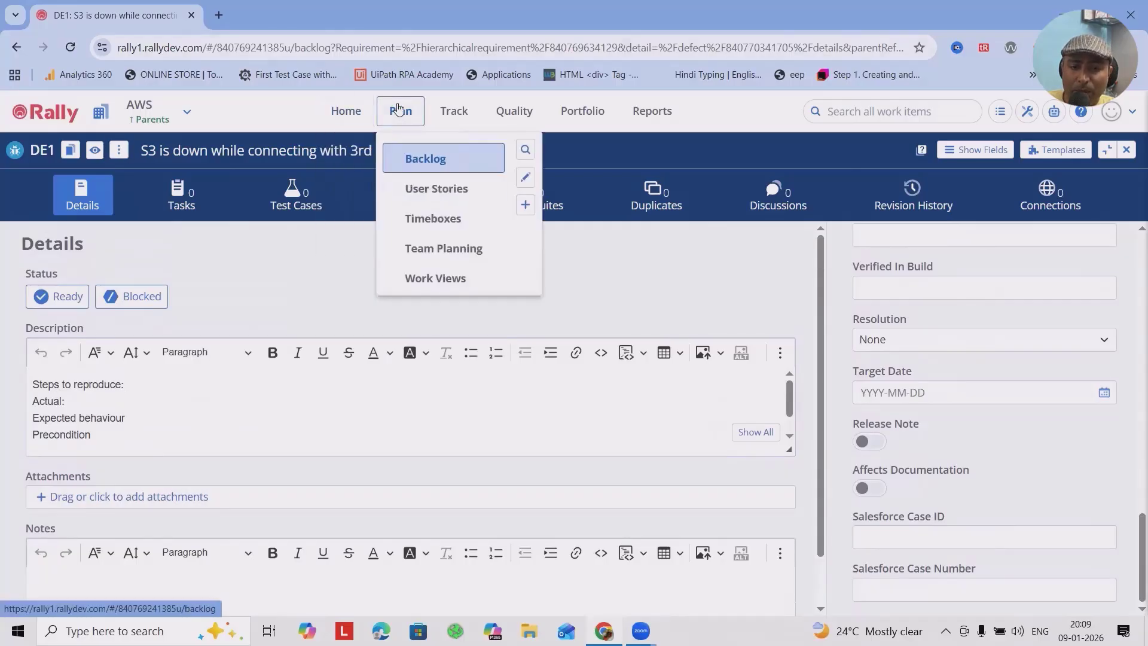
{"action": "left_click", "coordinate": [421, 164]}
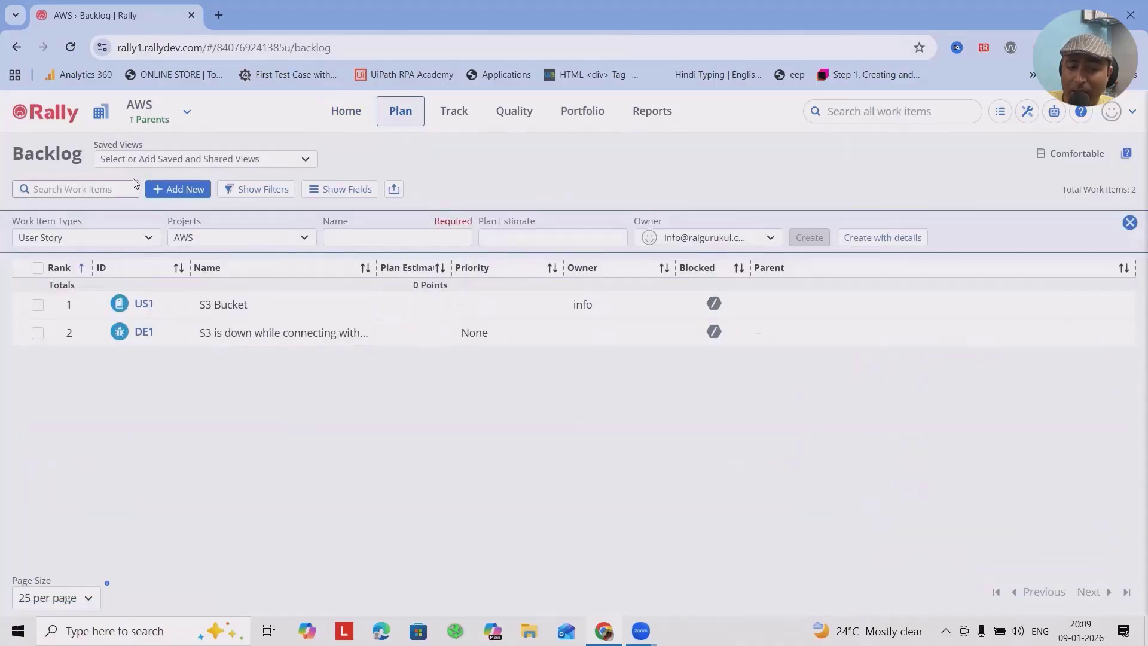
{"action": "mouse_move", "coordinate": [143, 331]}
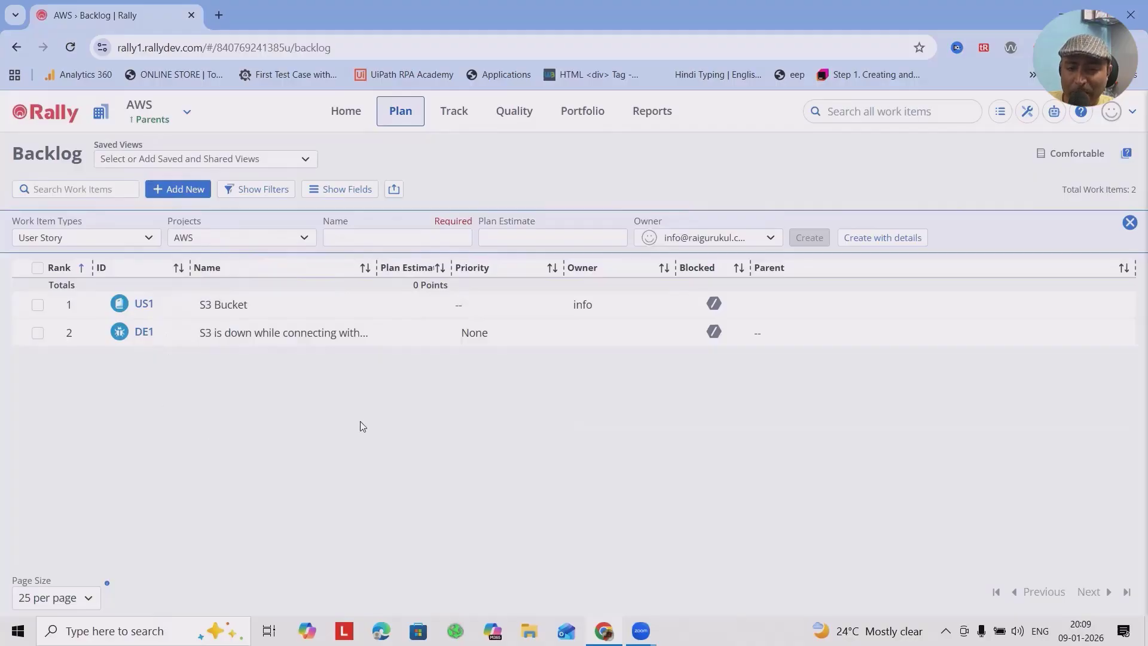
{"action": "left_click", "coordinate": [142, 238]}
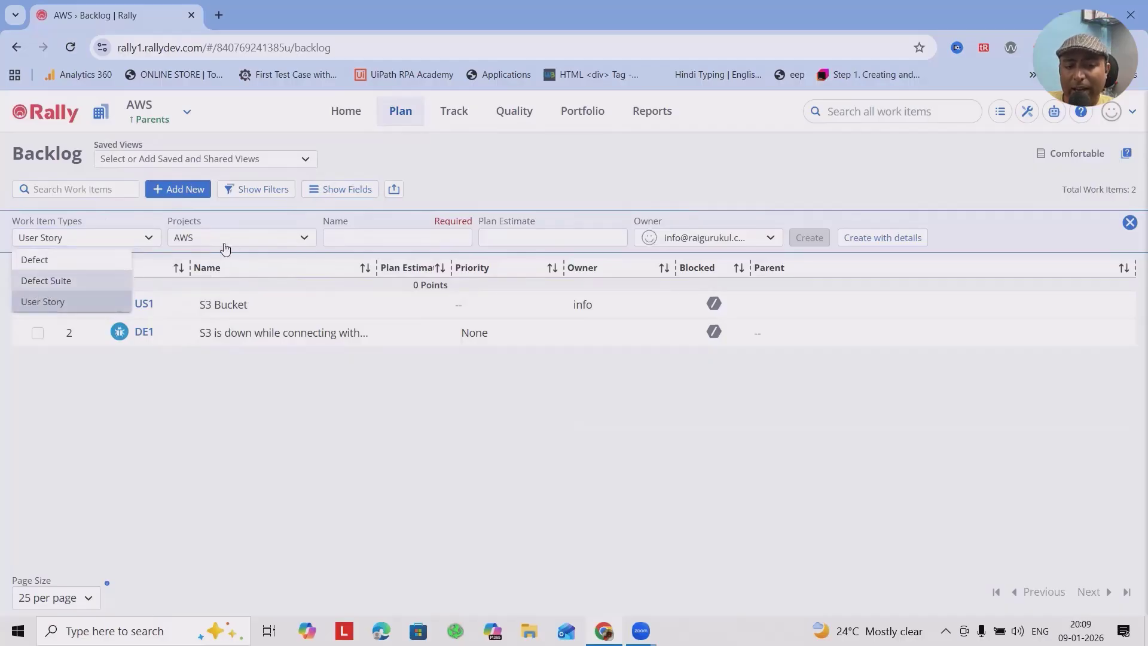
Step: In the user stories list, move the S3 Bucket story's schedule state through P to C
{"action": "left_click", "coordinate": [400, 114]}
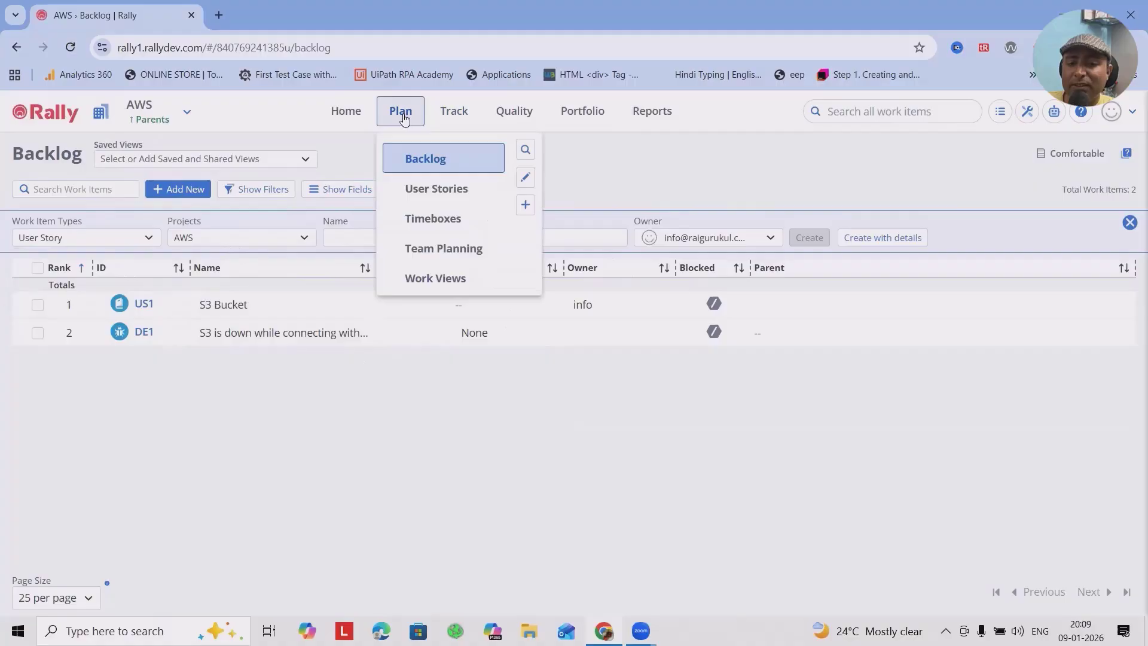
{"action": "left_click", "coordinate": [453, 199]}
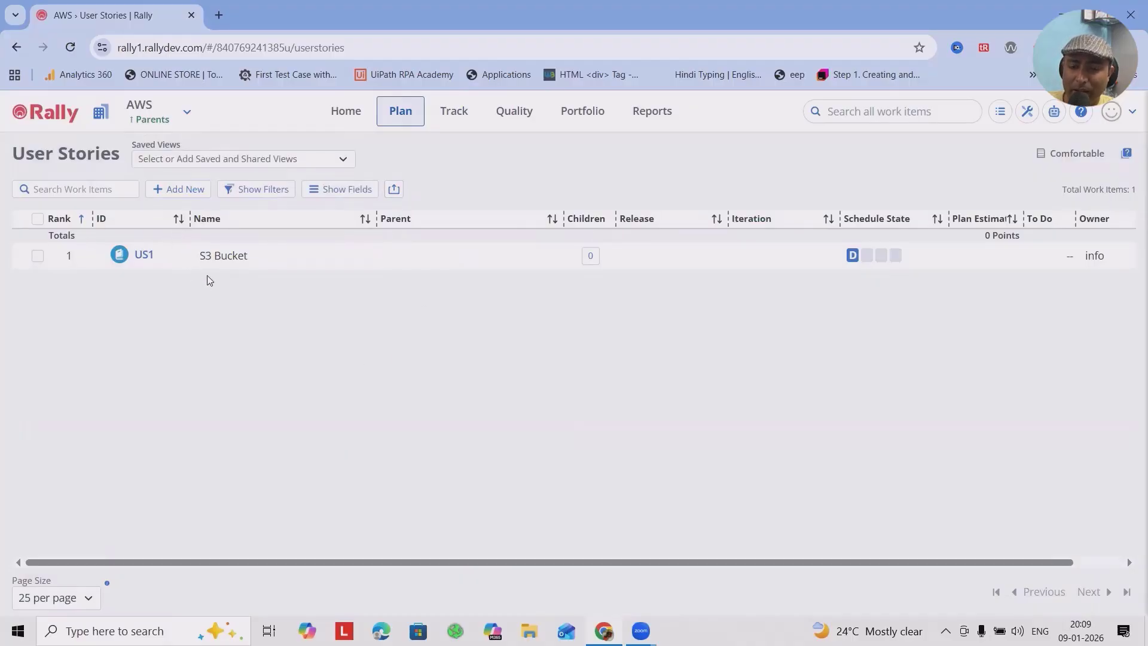
{"action": "left_click", "coordinate": [868, 261]}
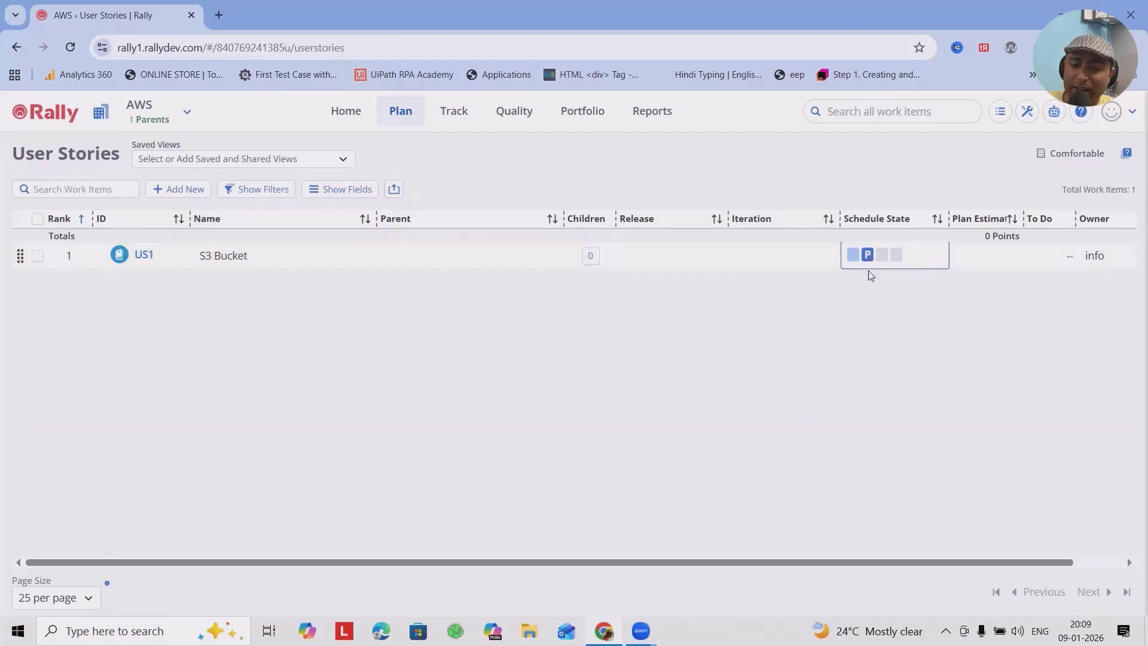
{"action": "left_click", "coordinate": [881, 258]}
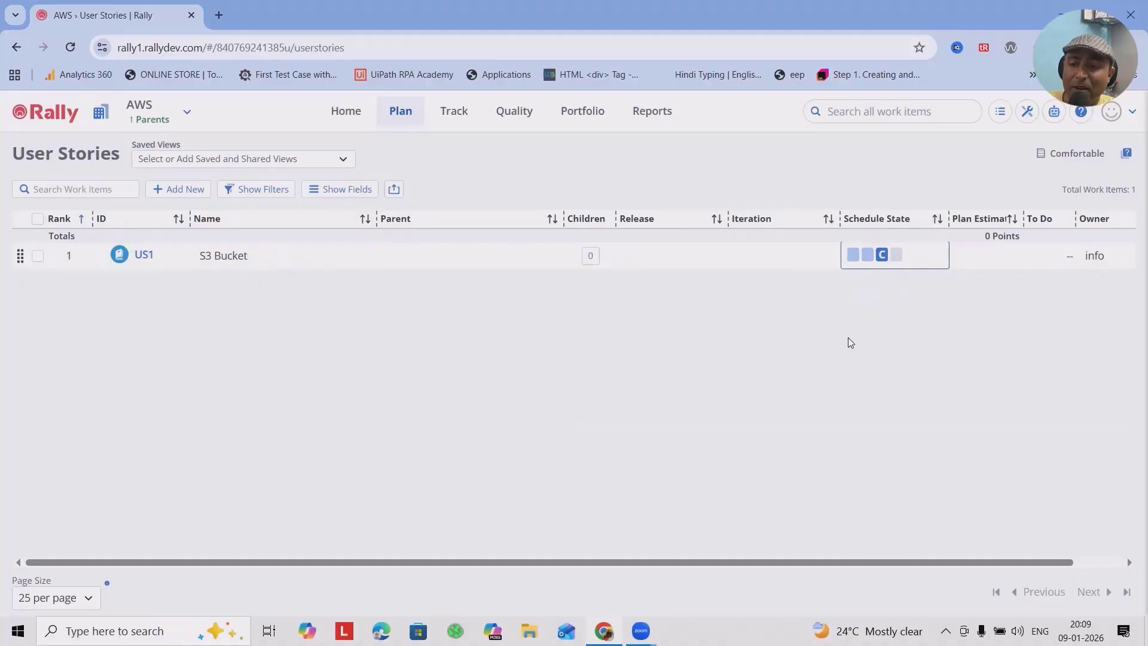
Step: Check the filter options of the user stories list and add the Blocked column to it
{"action": "left_click", "coordinate": [270, 190]}
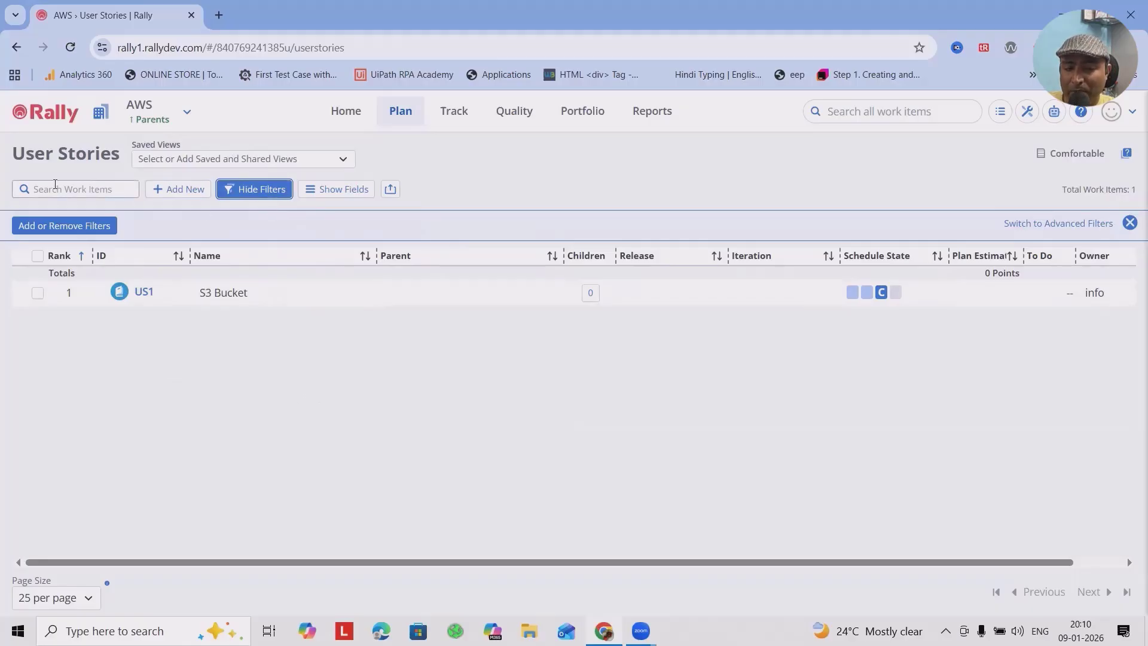
{"action": "left_click", "coordinate": [268, 190]}
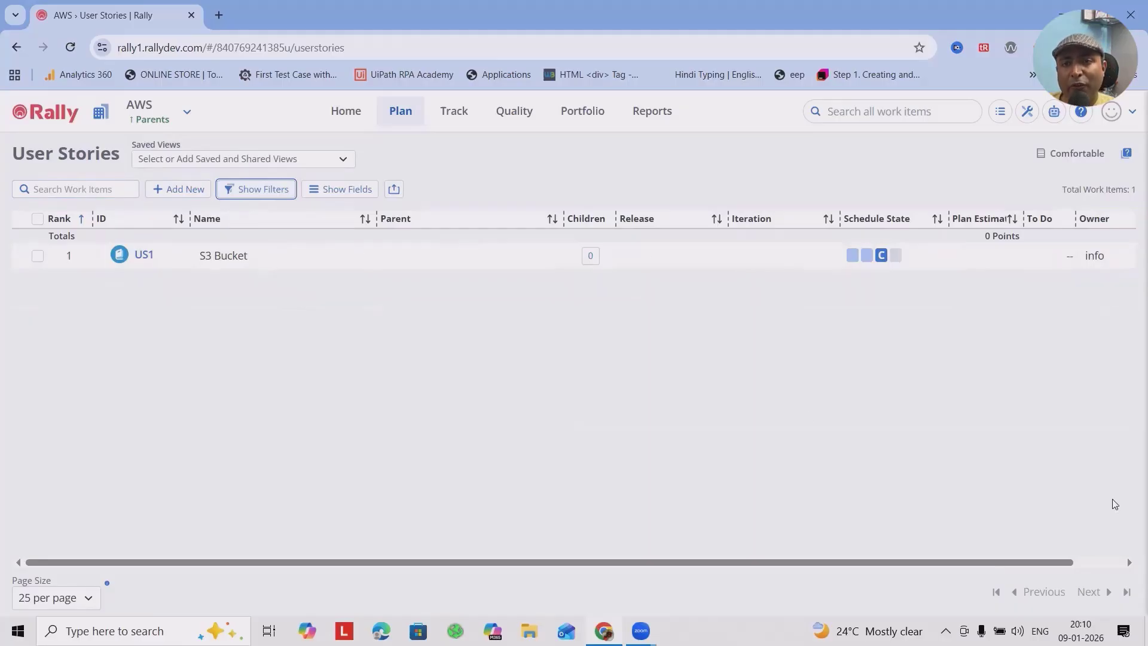
{"action": "left_click", "coordinate": [341, 189]}
{"action": "scroll", "coordinate": [328, 389], "scroll_direction": "down", "scroll_amount": 5}
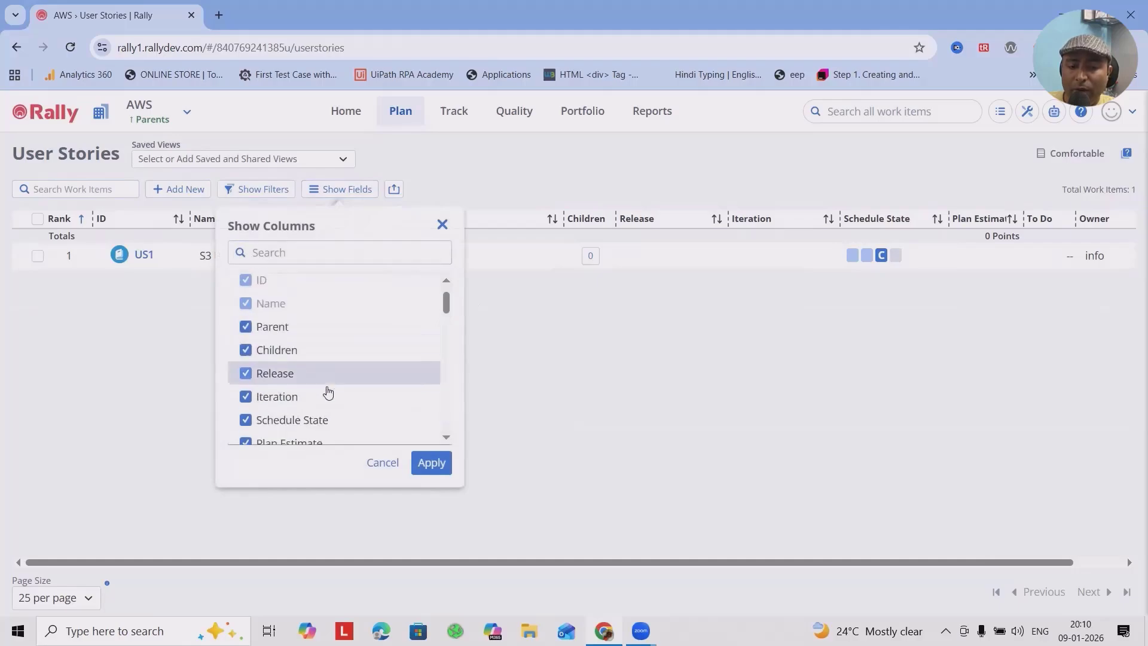
{"action": "scroll", "coordinate": [328, 403], "scroll_direction": "down", "scroll_amount": 10}
{"action": "scroll", "coordinate": [323, 418], "scroll_direction": "up", "scroll_amount": 10}
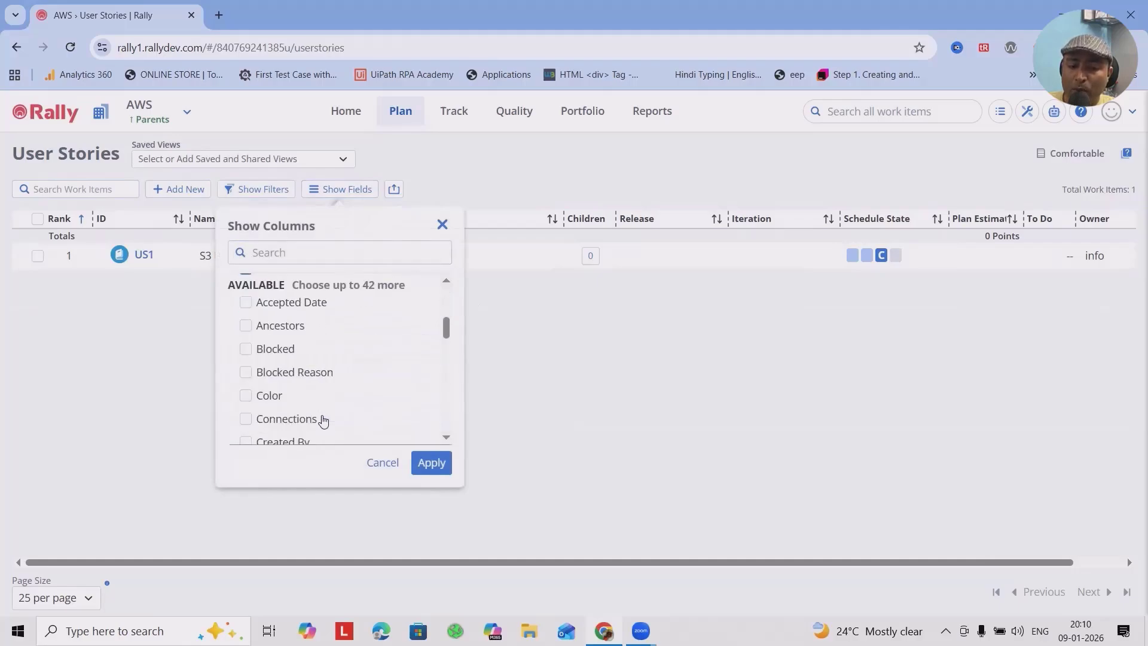
{"action": "scroll", "coordinate": [323, 418], "scroll_direction": "down", "scroll_amount": 1}
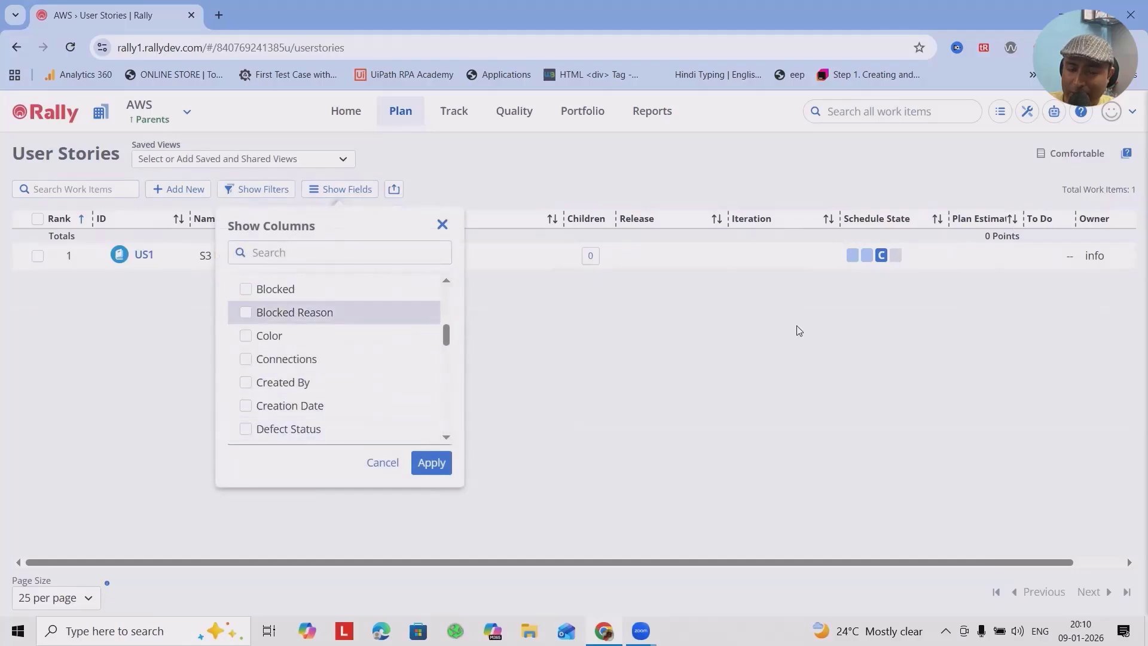
{"action": "scroll", "coordinate": [251, 341], "scroll_direction": "up", "scroll_amount": 1}
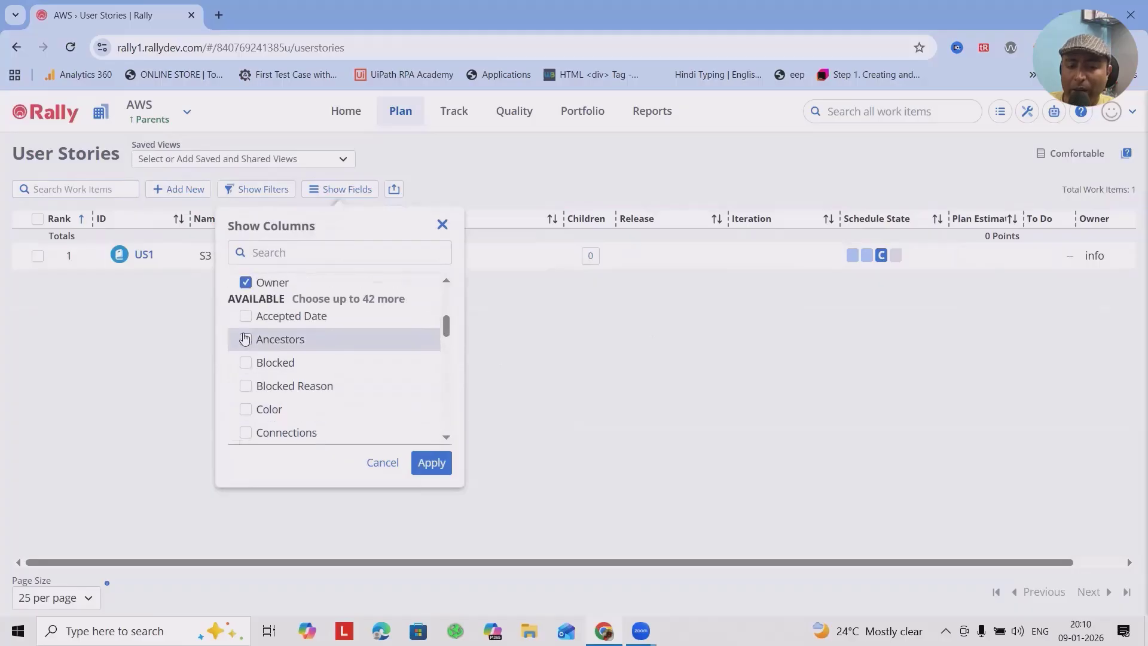
{"action": "left_click", "coordinate": [246, 365]}
{"action": "left_click", "coordinate": [434, 465]}
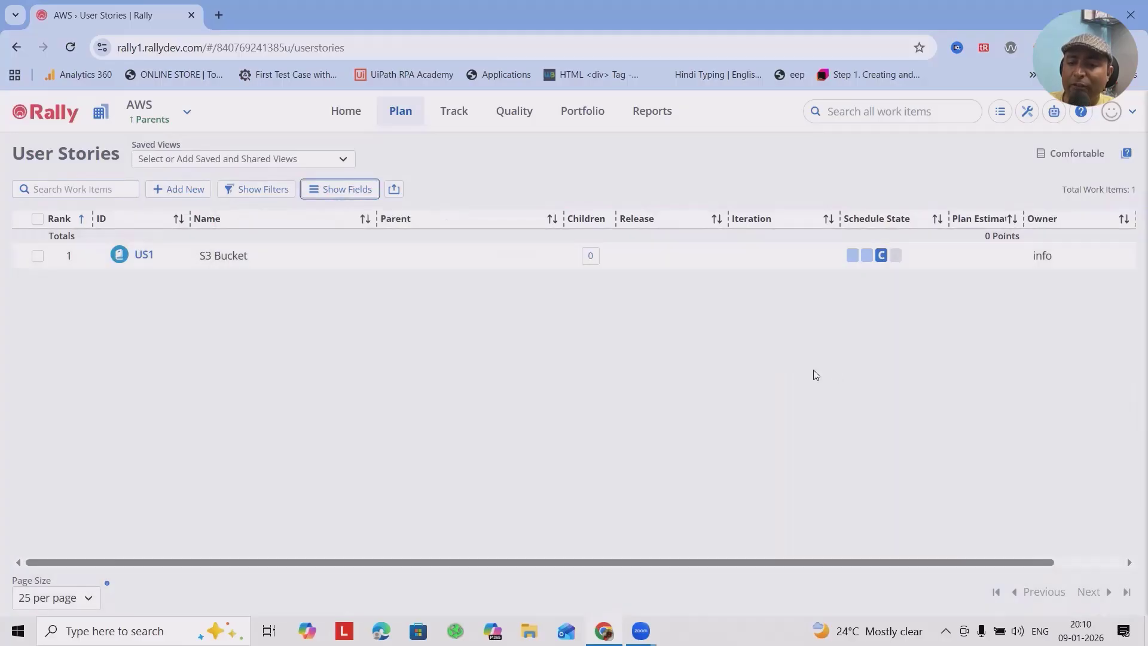
{"action": "left_click_drag", "start_coordinate": [718, 562], "coordinate": [406, 531]}
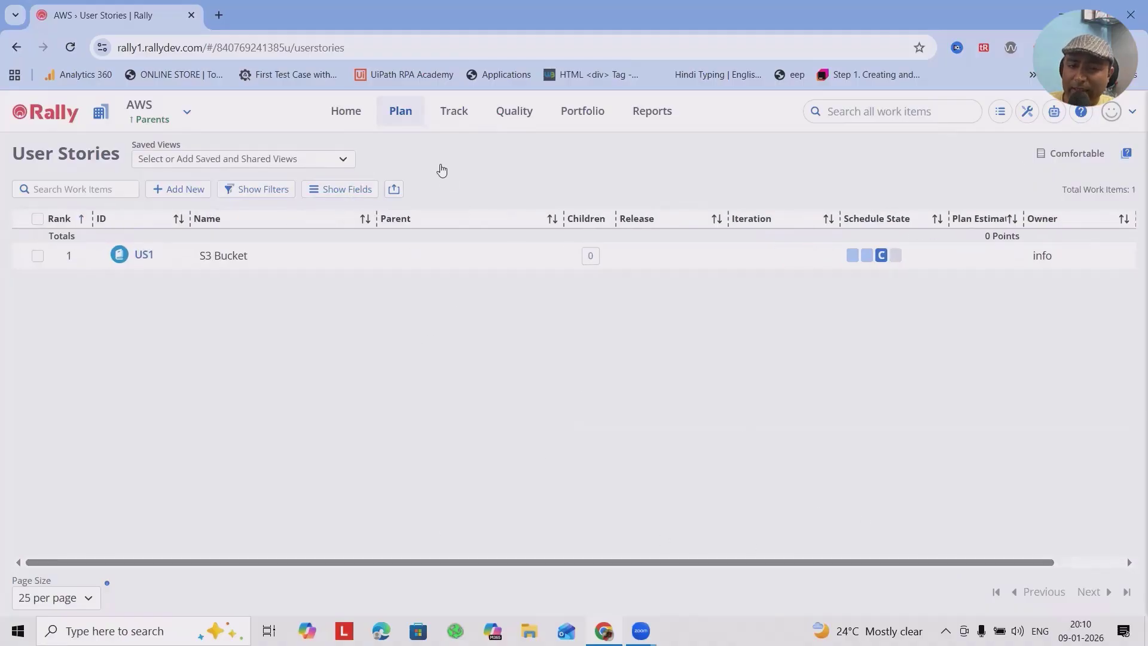
Step: Look over the backlog again and go to the project's timeboxes
{"action": "left_click", "coordinate": [402, 111]}
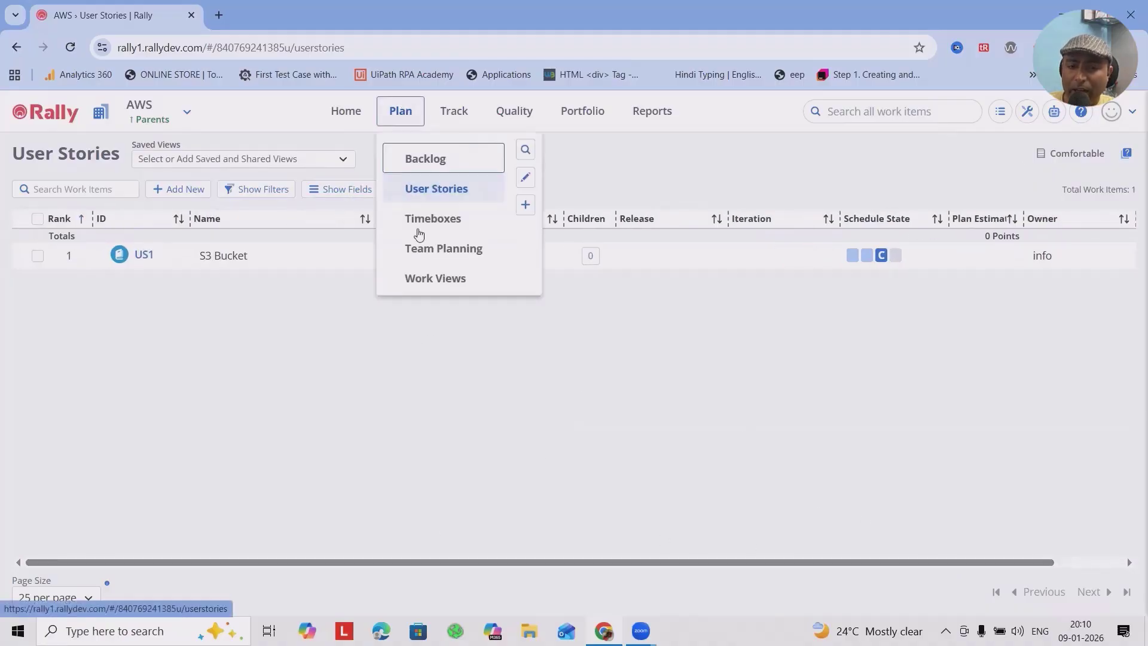
{"action": "left_click", "coordinate": [456, 159]}
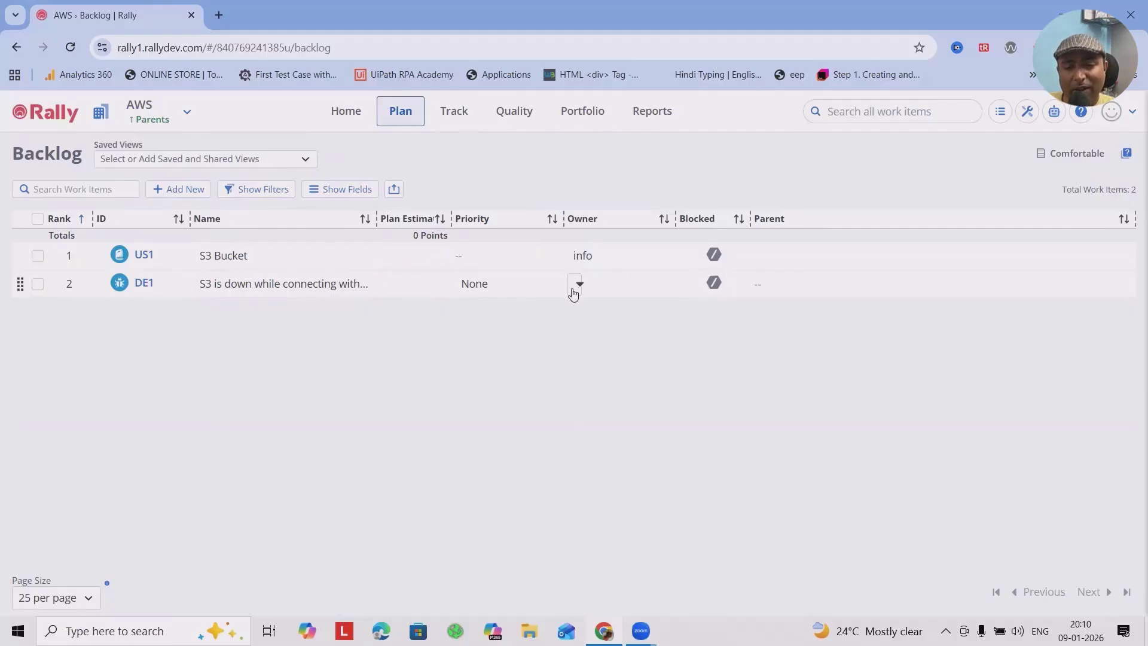
{"action": "mouse_move", "coordinate": [400, 113]}
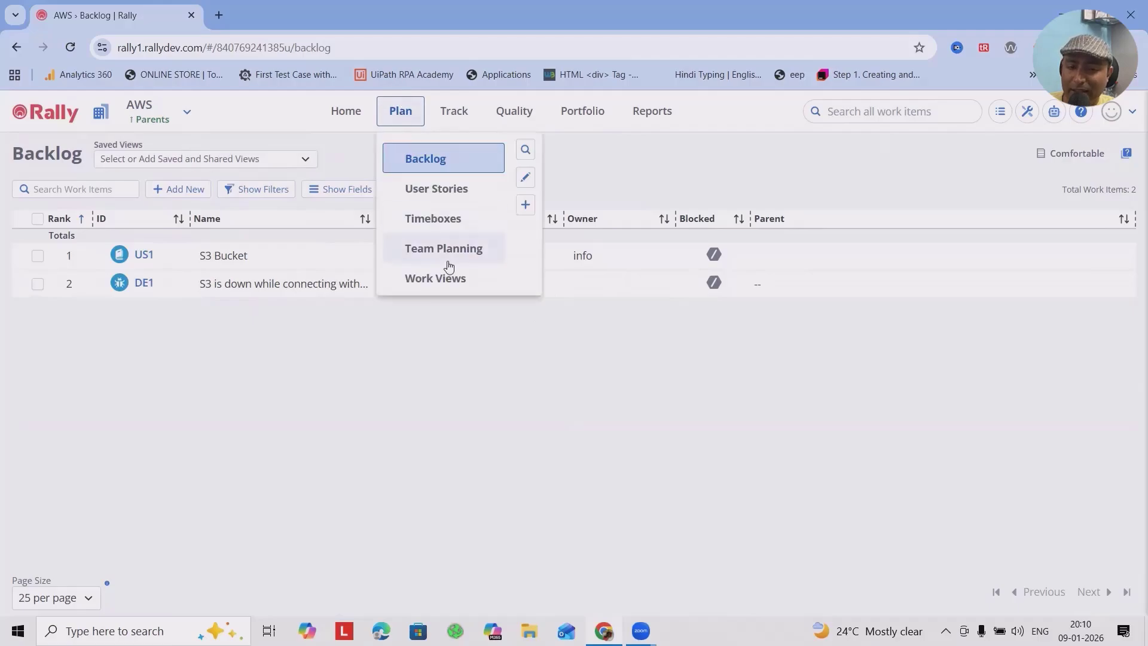
{"action": "left_click", "coordinate": [448, 256]}
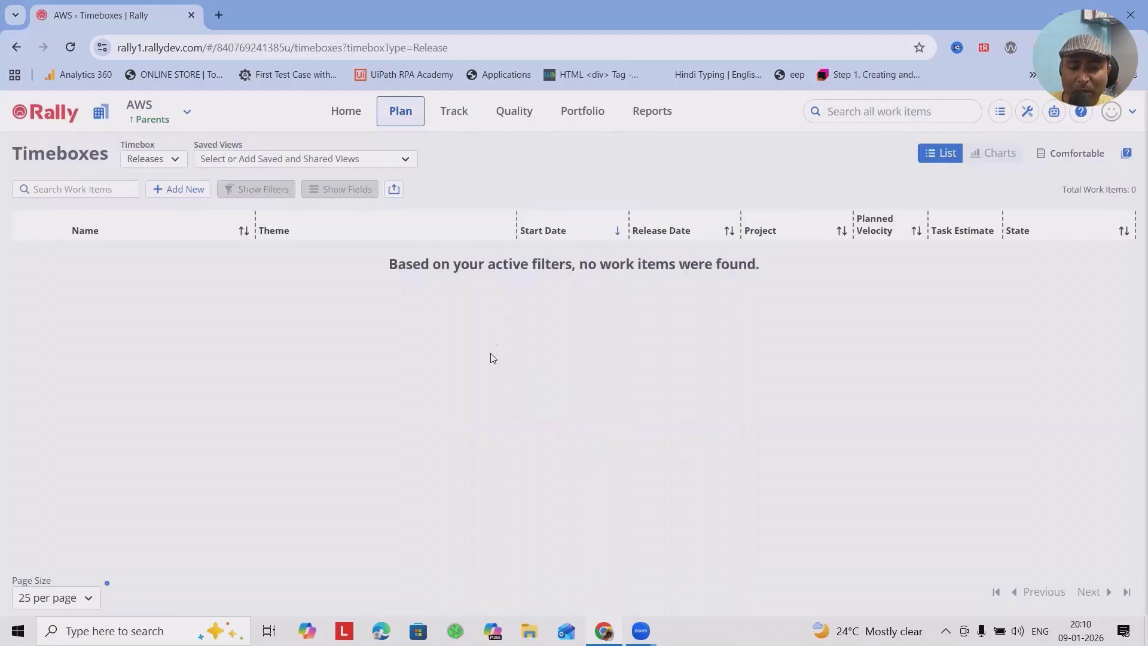
Step: Check the available timebox types and keep the list on Releases
{"action": "left_click", "coordinate": [174, 162]}
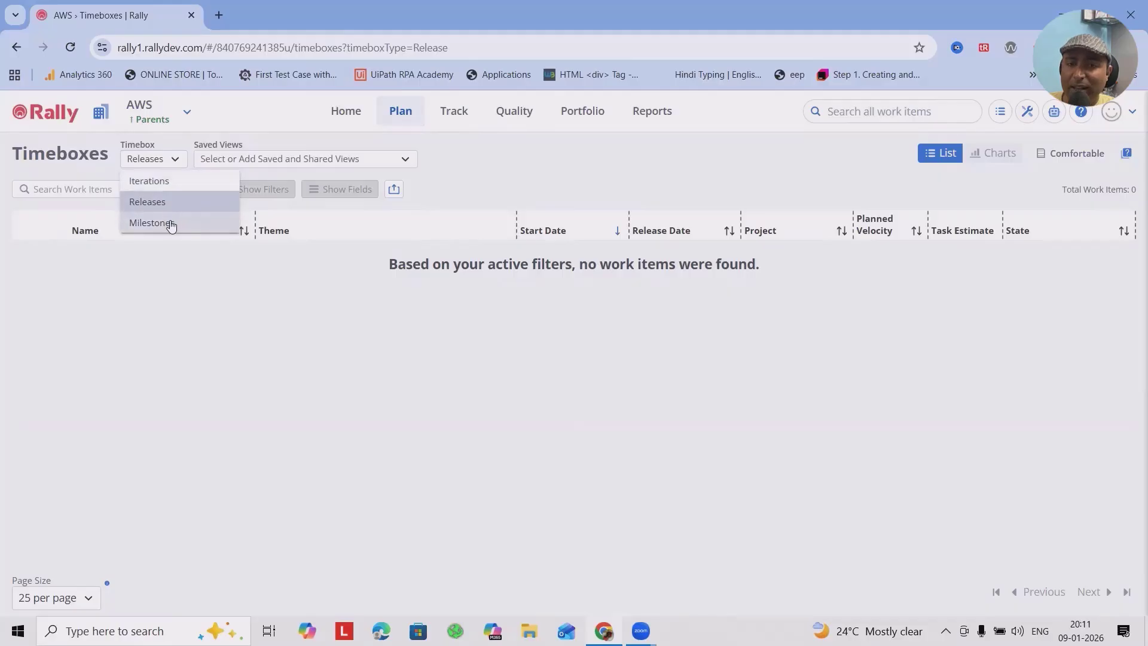
{"action": "left_click", "coordinate": [154, 202]}
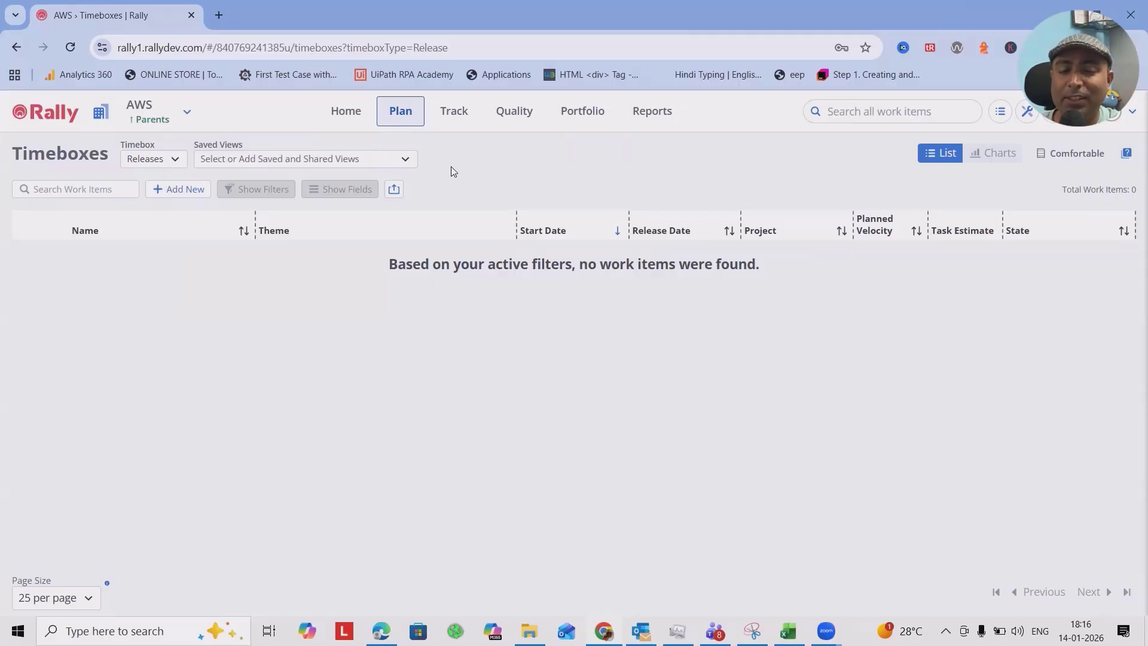
{"action": "left_click", "coordinate": [167, 165]}
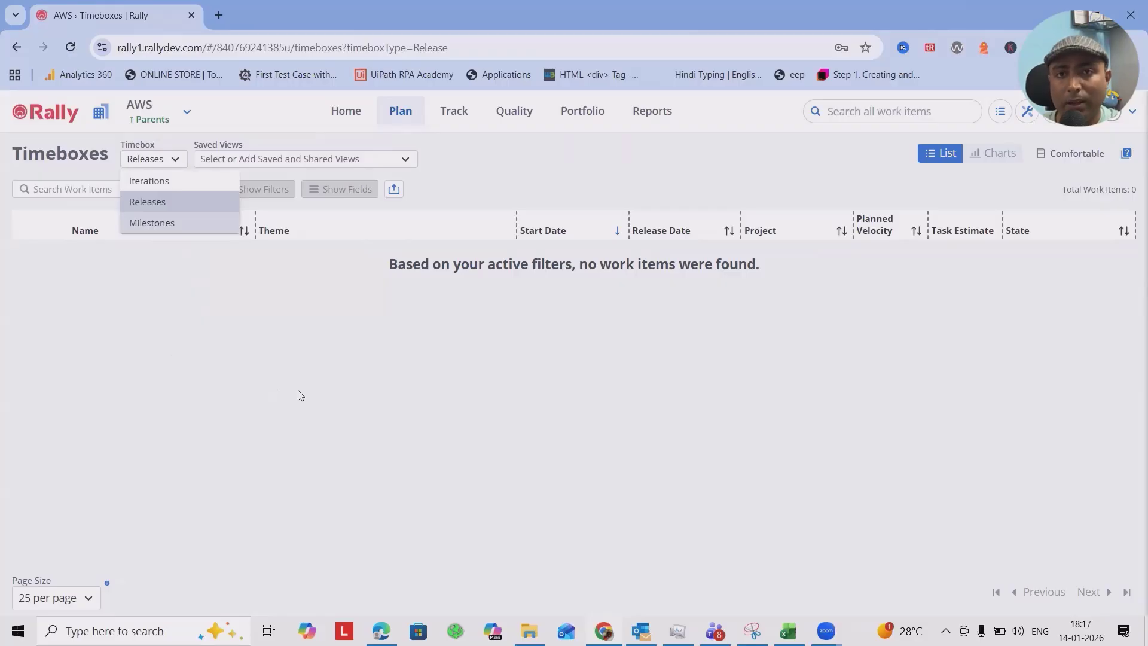
{"action": "left_click", "coordinate": [201, 333]}
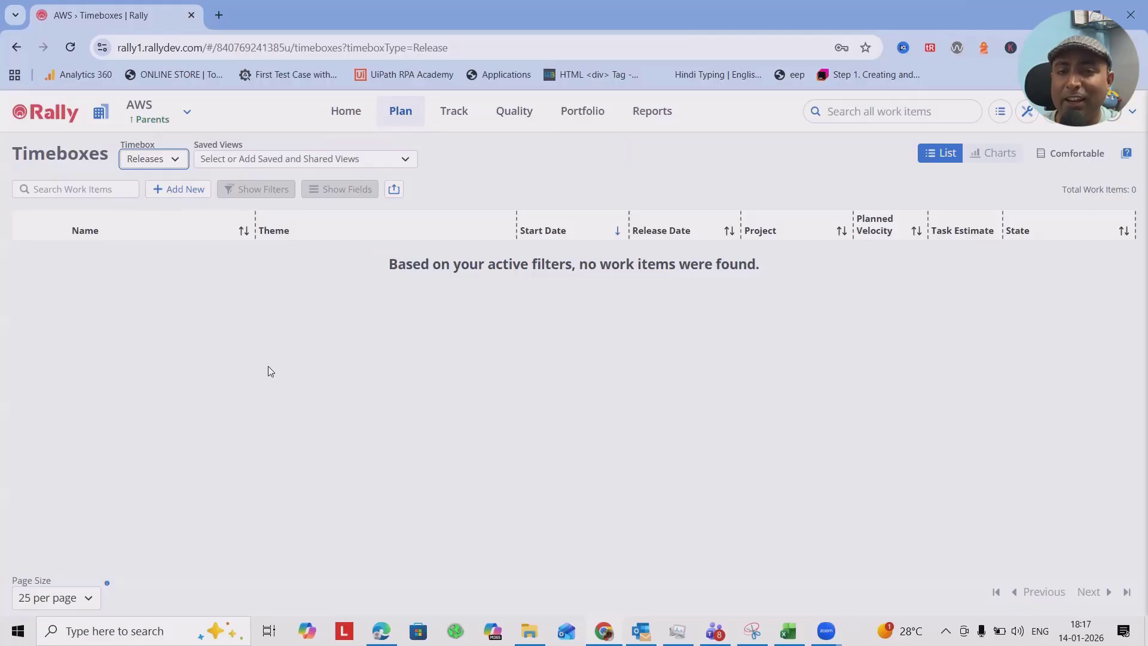
Step: Fill in a new AWS release named R1.0 with start date 2026-01-14 and release date 2026-01-28
{"action": "left_click", "coordinate": [181, 190]}
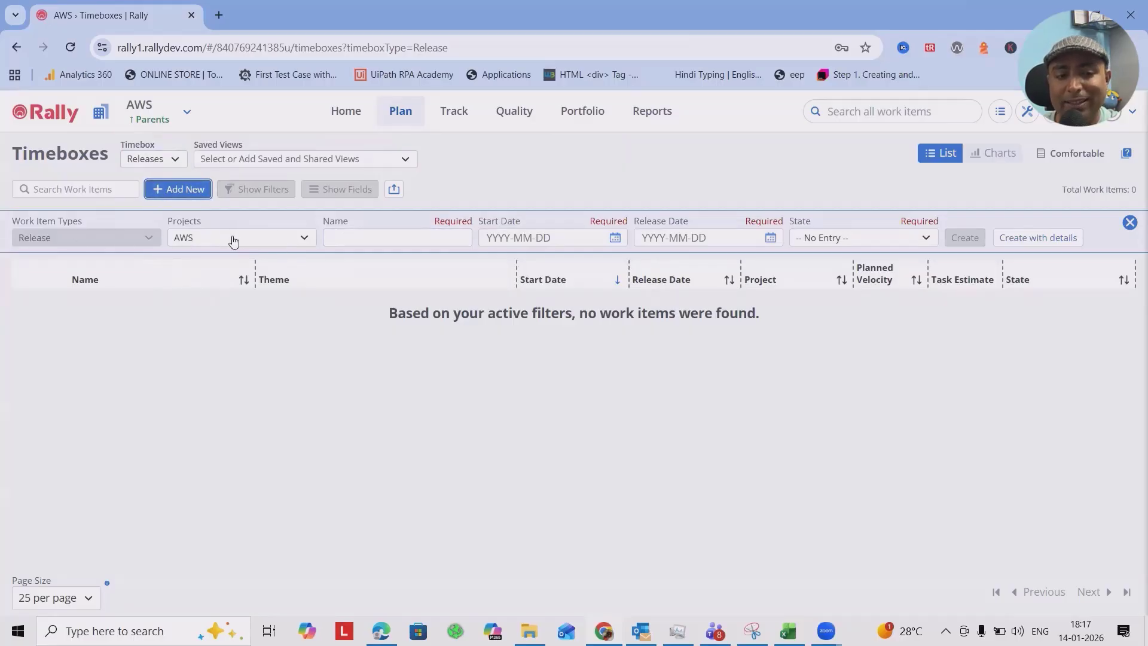
{"action": "left_click", "coordinate": [367, 238]}
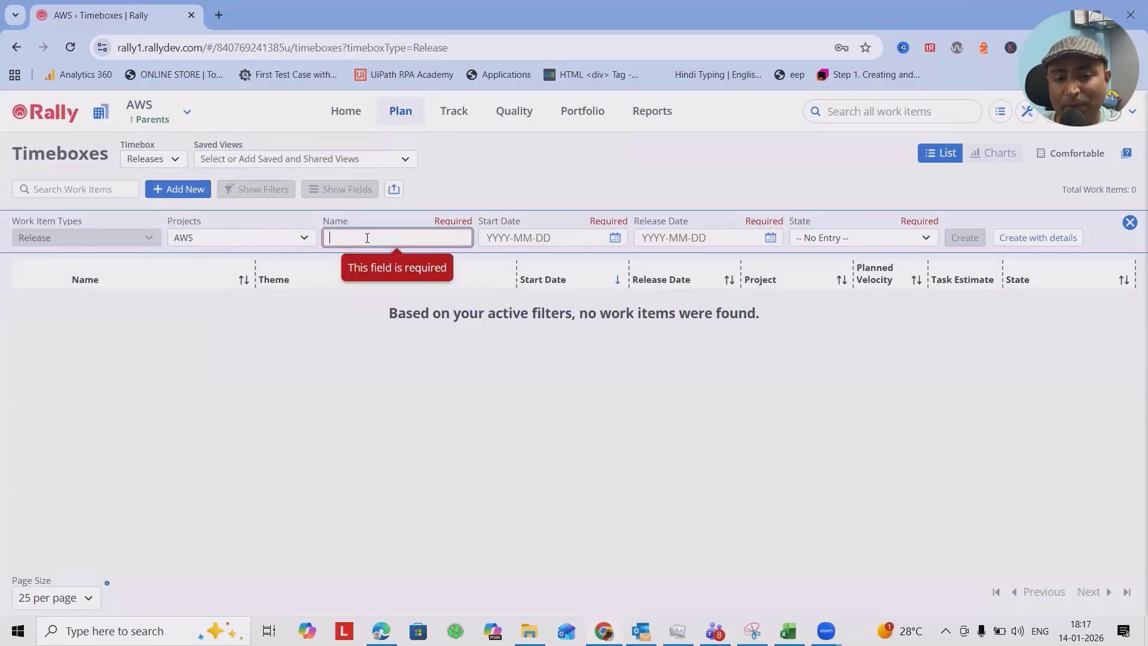
{"action": "type", "text": "R"}
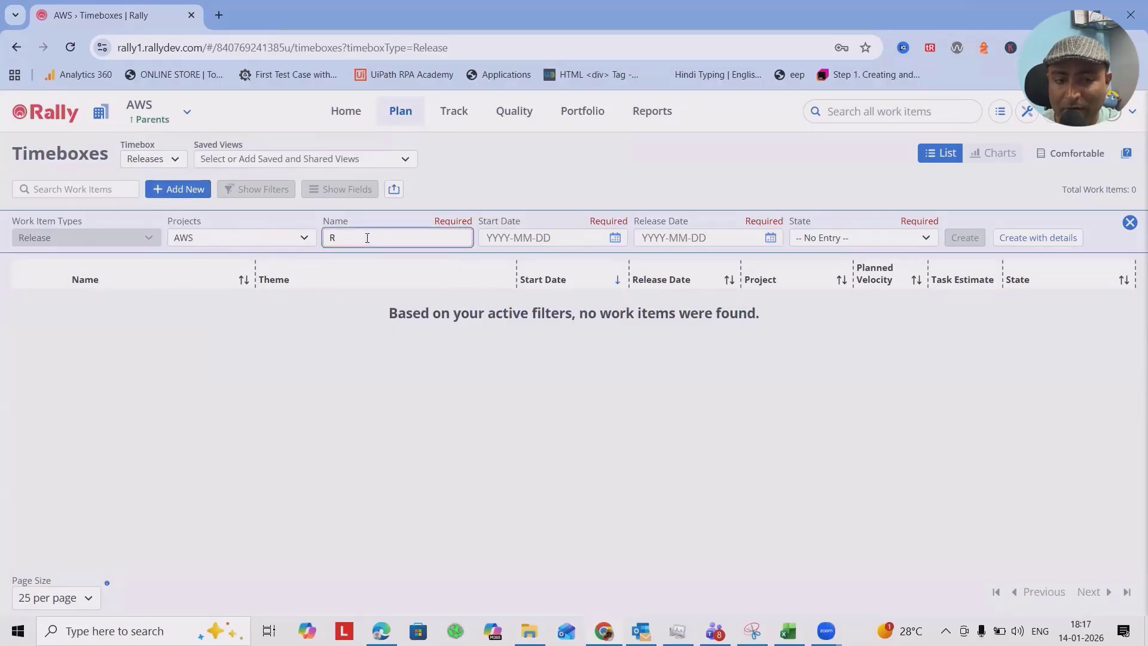
{"action": "type", "text": "1."}
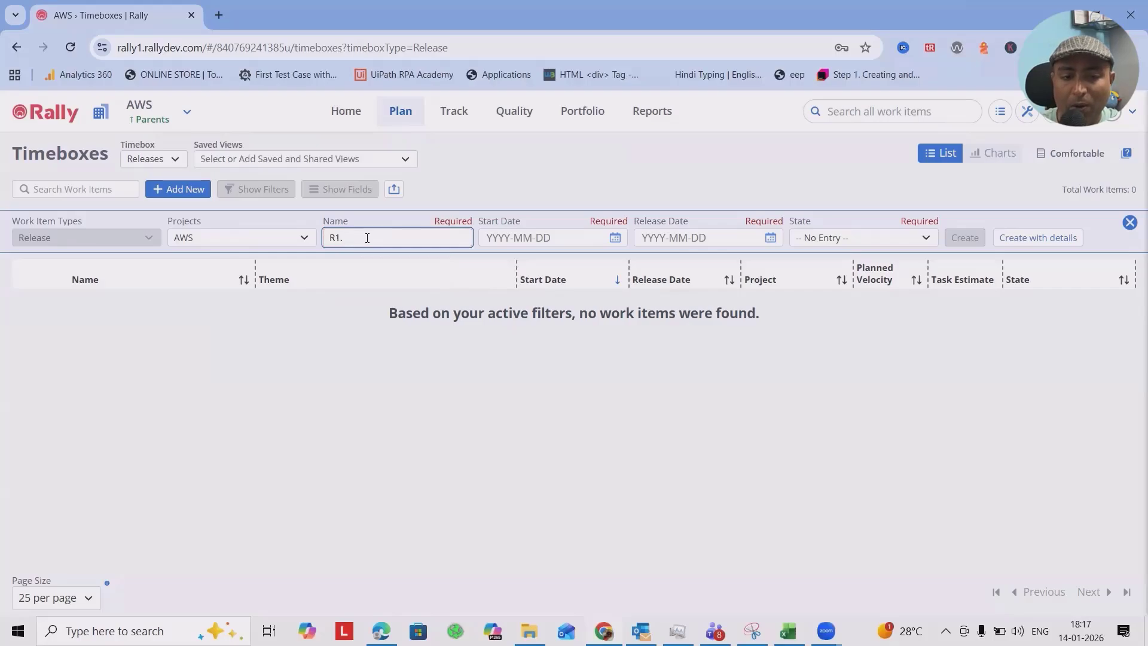
{"action": "type", "text": "0"}
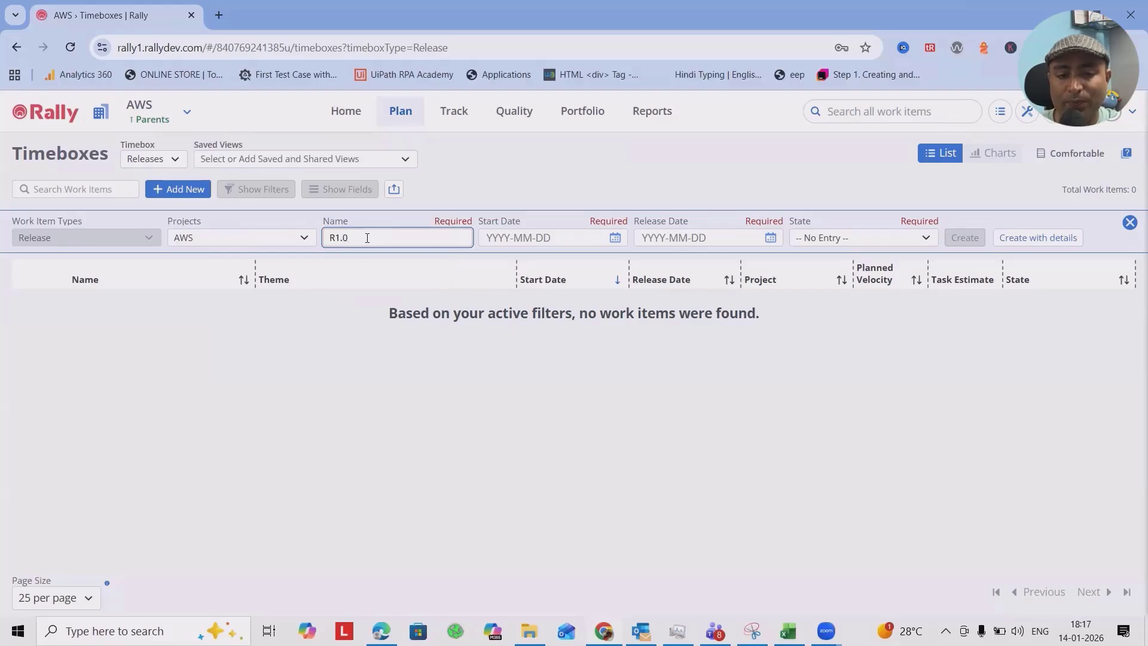
{"action": "left_click", "coordinate": [614, 237]}
{"action": "left_click", "coordinate": [563, 339]}
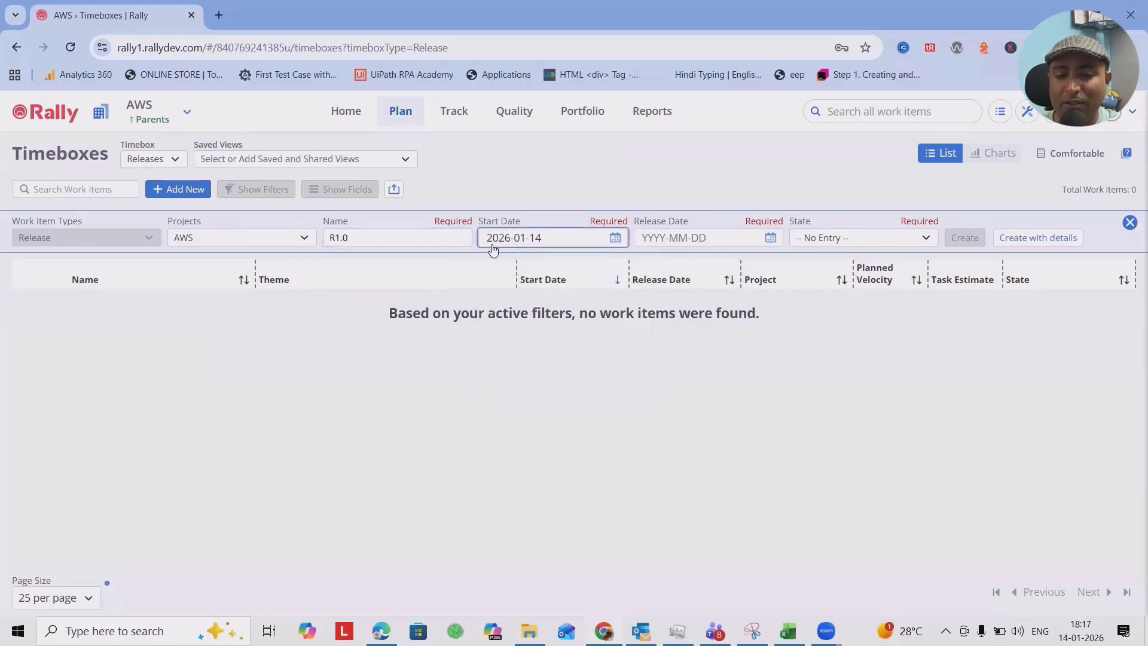
{"action": "left_click", "coordinate": [769, 237]}
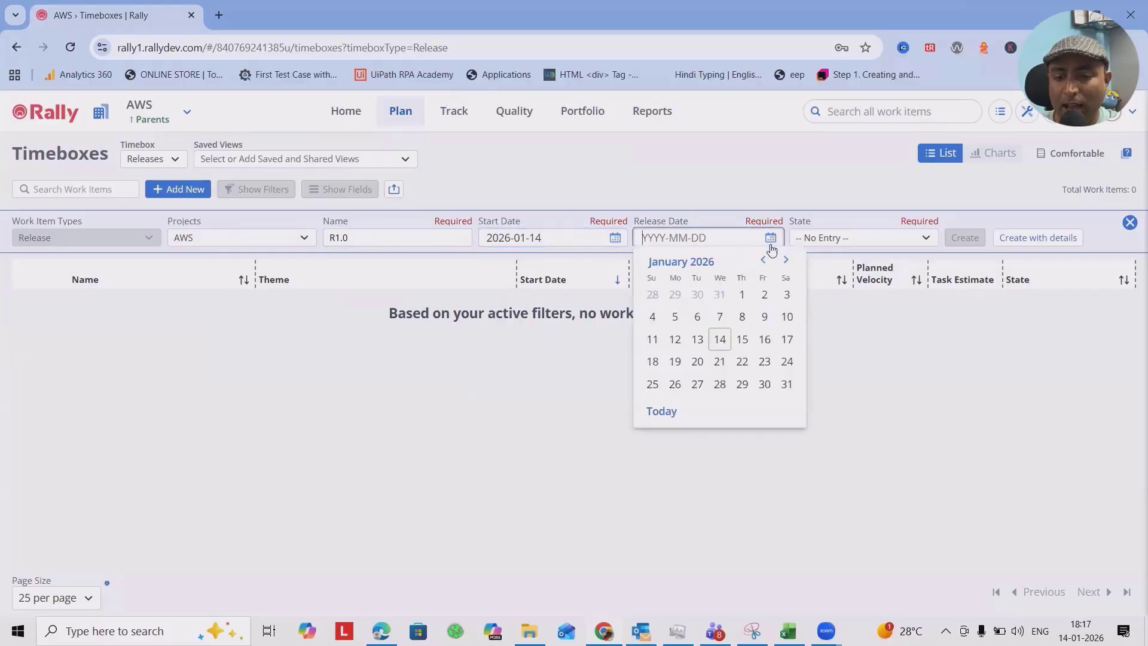
{"action": "left_click", "coordinate": [720, 383]}
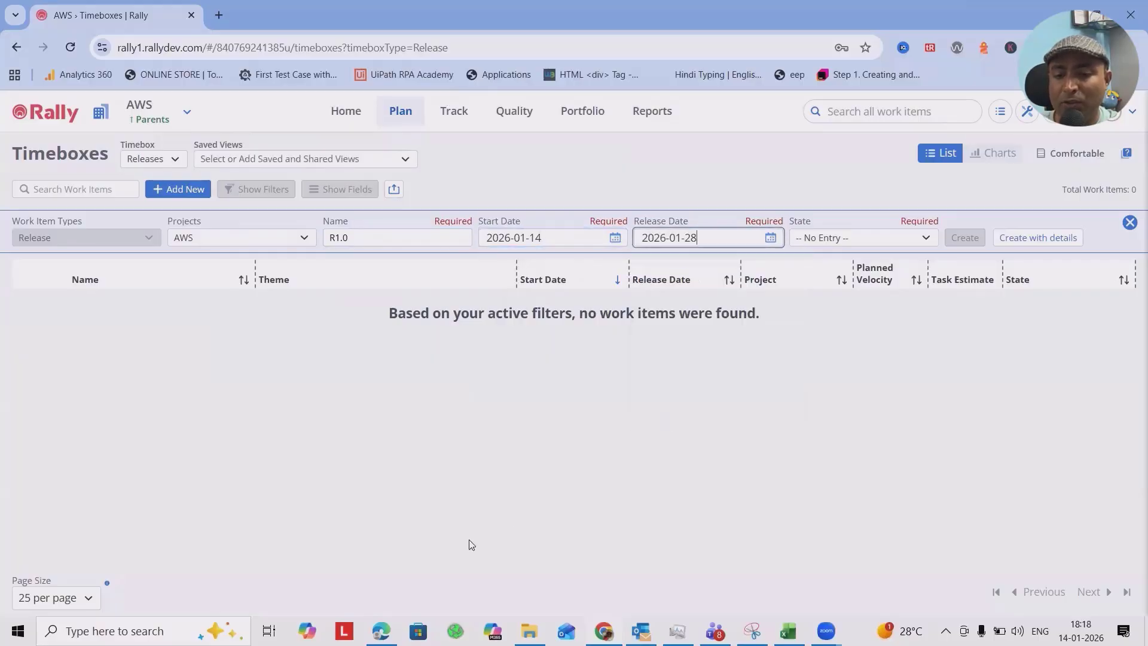
Step: Set the state of release R1.0 to Active and create it
{"action": "left_click", "coordinate": [922, 239]}
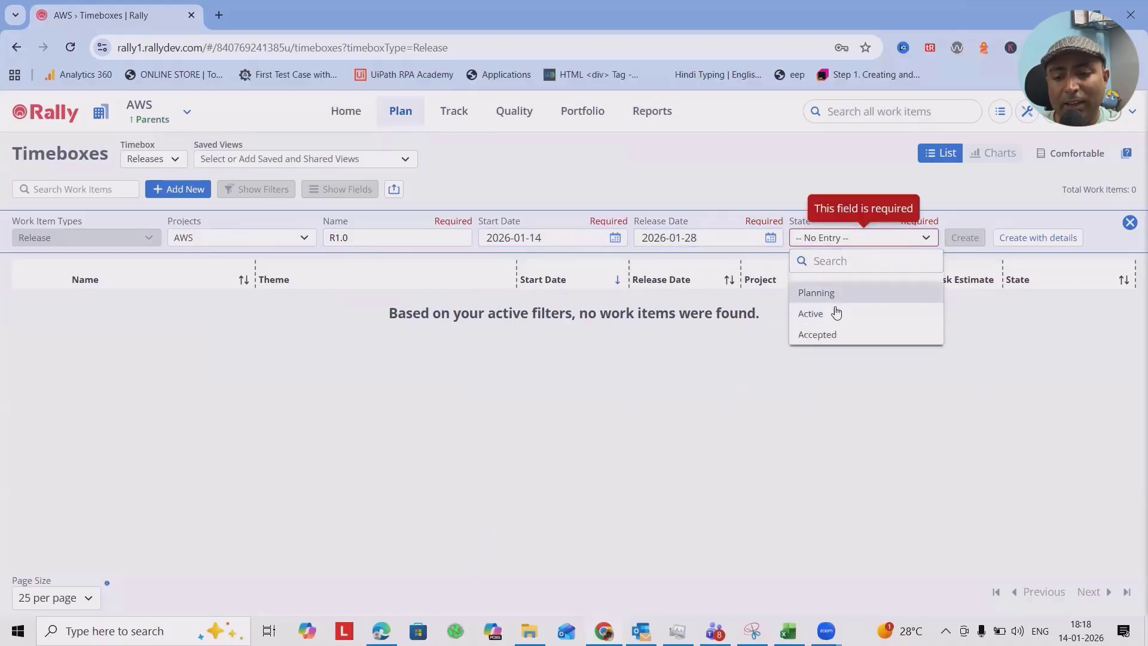
{"action": "left_click", "coordinate": [837, 319]}
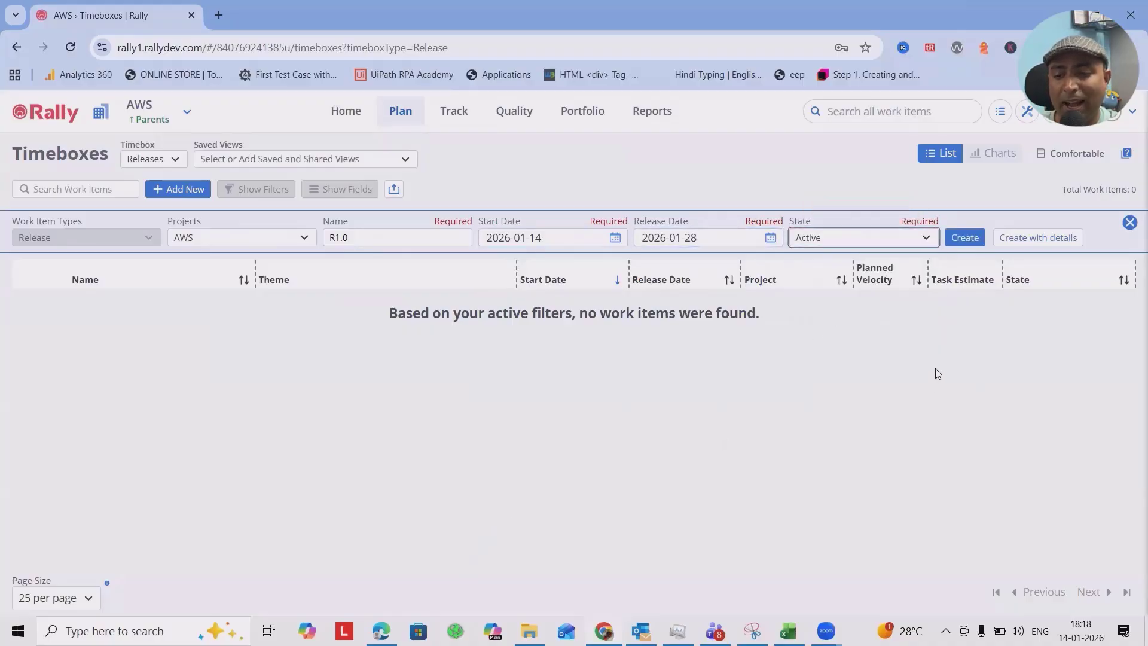
{"action": "left_click", "coordinate": [976, 236]}
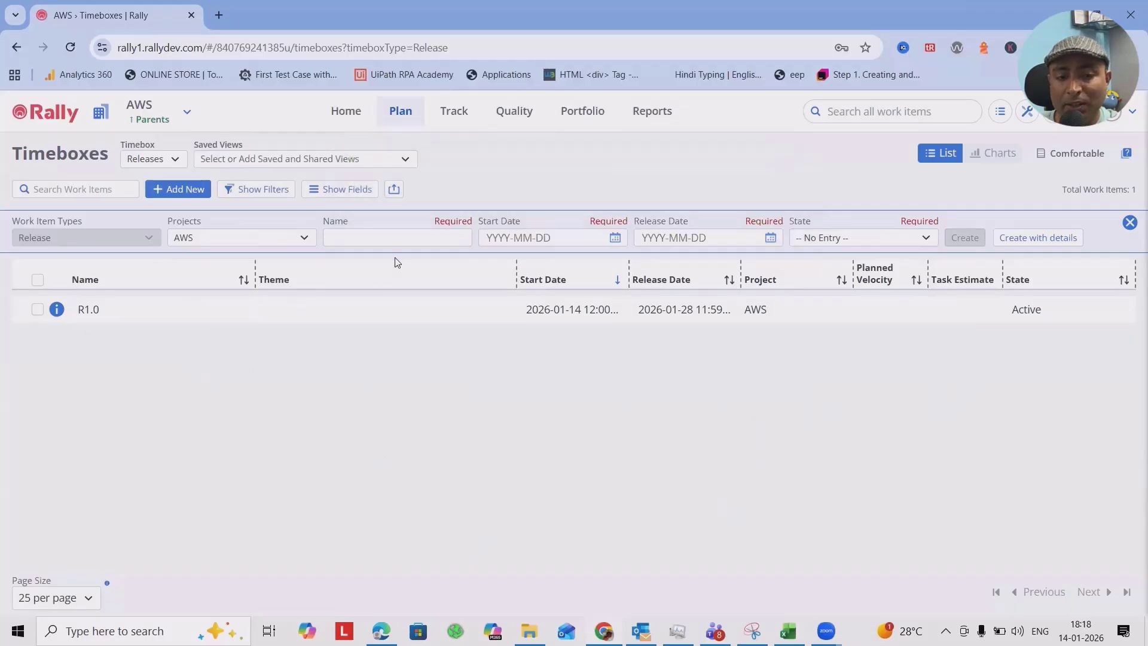
Step: Create an AWS release named R1.1 with start date 2026-01-21, release date 2026-02-04 and state Planning
{"action": "left_click", "coordinate": [412, 240]}
{"action": "type", "text": "R"}
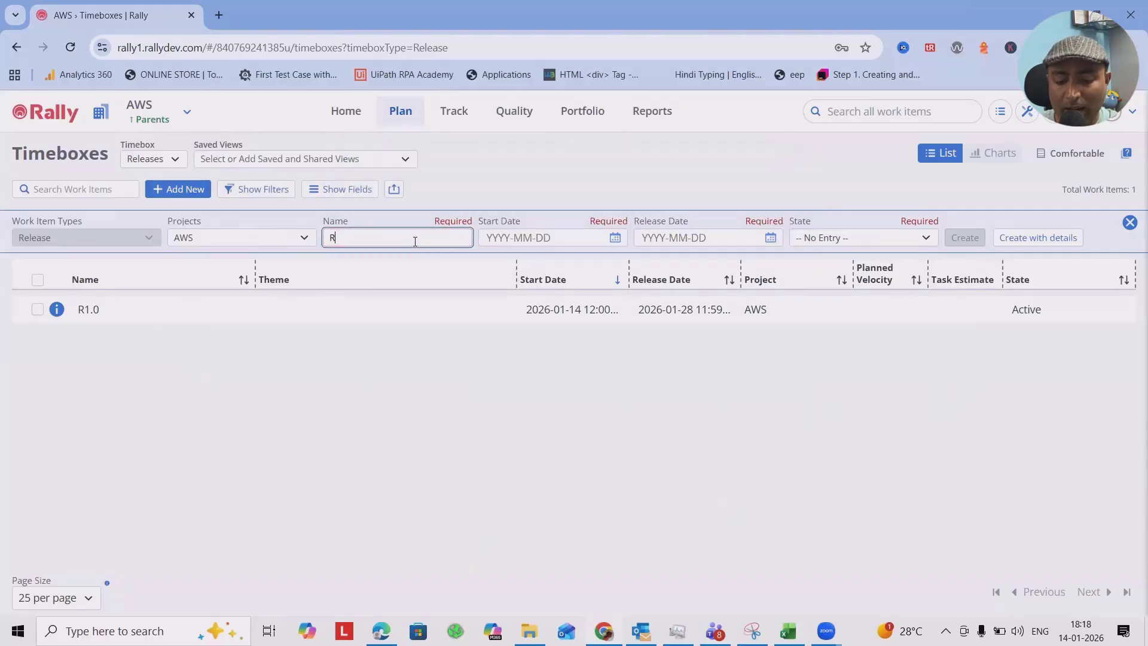
{"action": "type", "text": "1.1"}
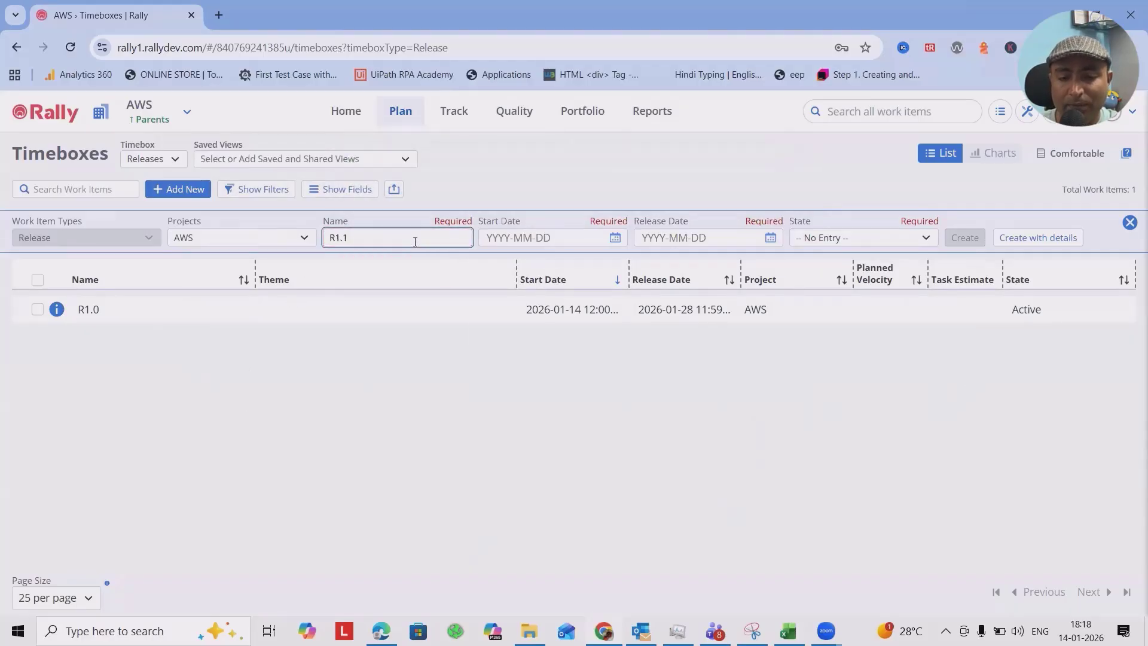
{"action": "left_click", "coordinate": [538, 237]}
{"action": "left_click", "coordinate": [564, 361]}
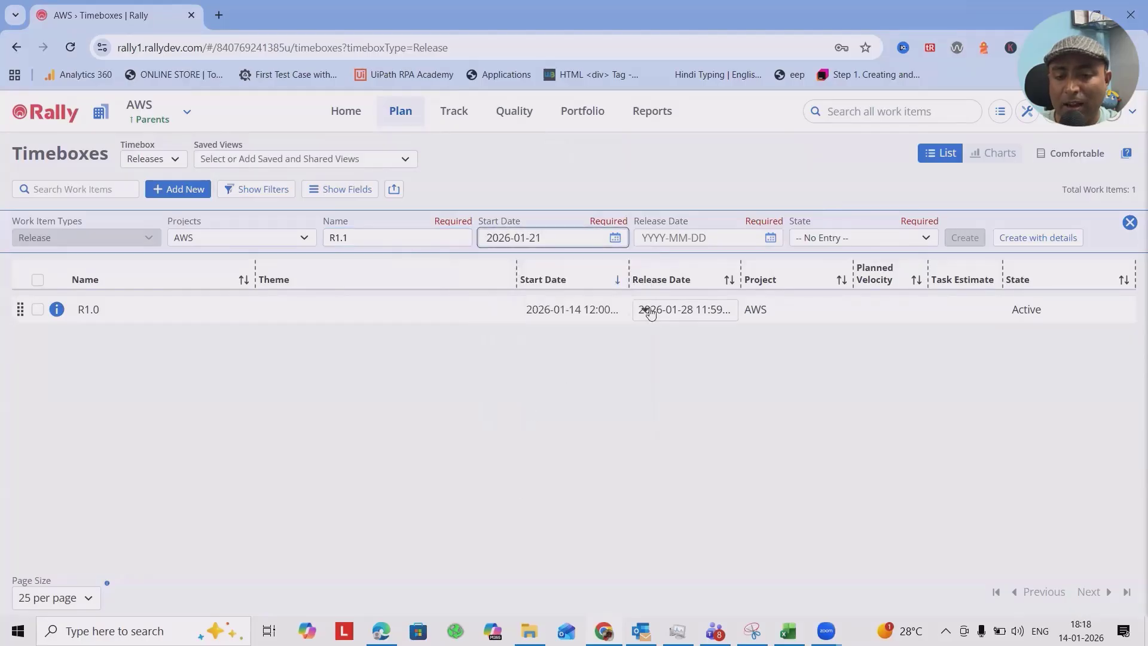
{"action": "left_click", "coordinate": [771, 237]}
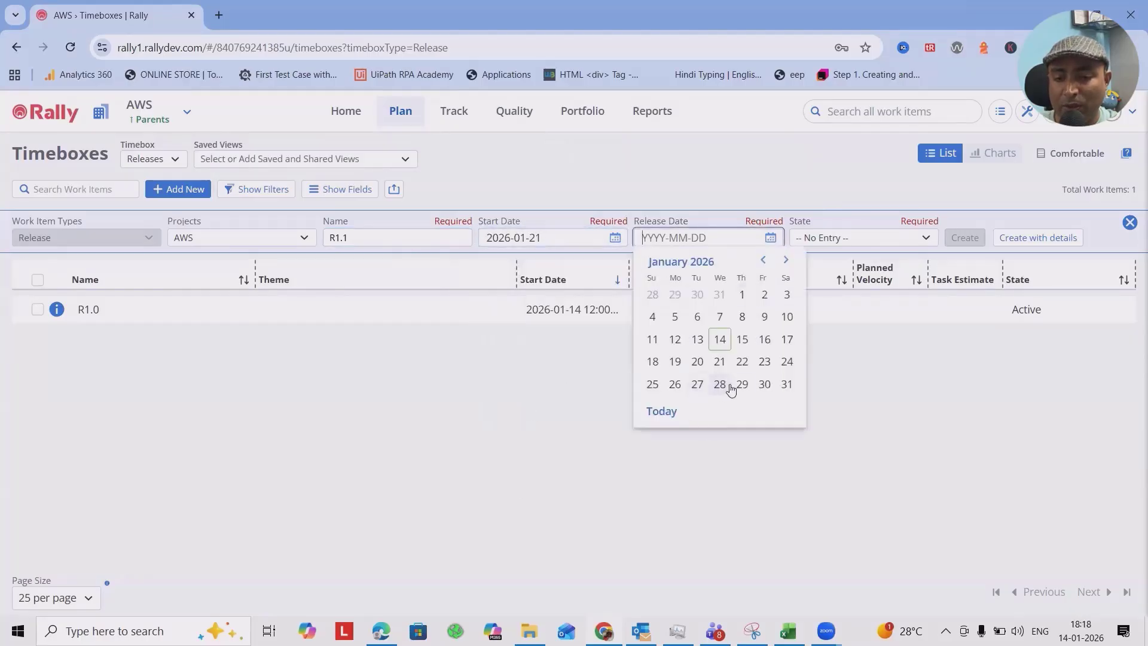
{"action": "left_click", "coordinate": [785, 260]}
{"action": "left_click", "coordinate": [720, 298]}
{"action": "left_click", "coordinate": [861, 237]}
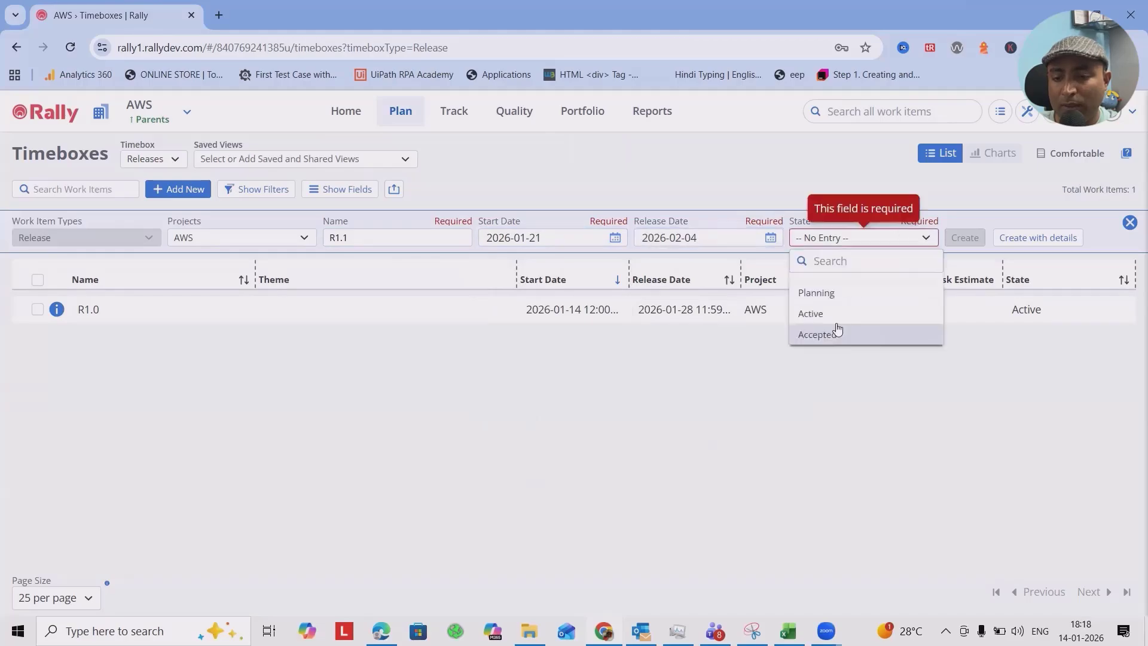
{"action": "left_click", "coordinate": [837, 292]}
{"action": "left_click", "coordinate": [963, 237]}
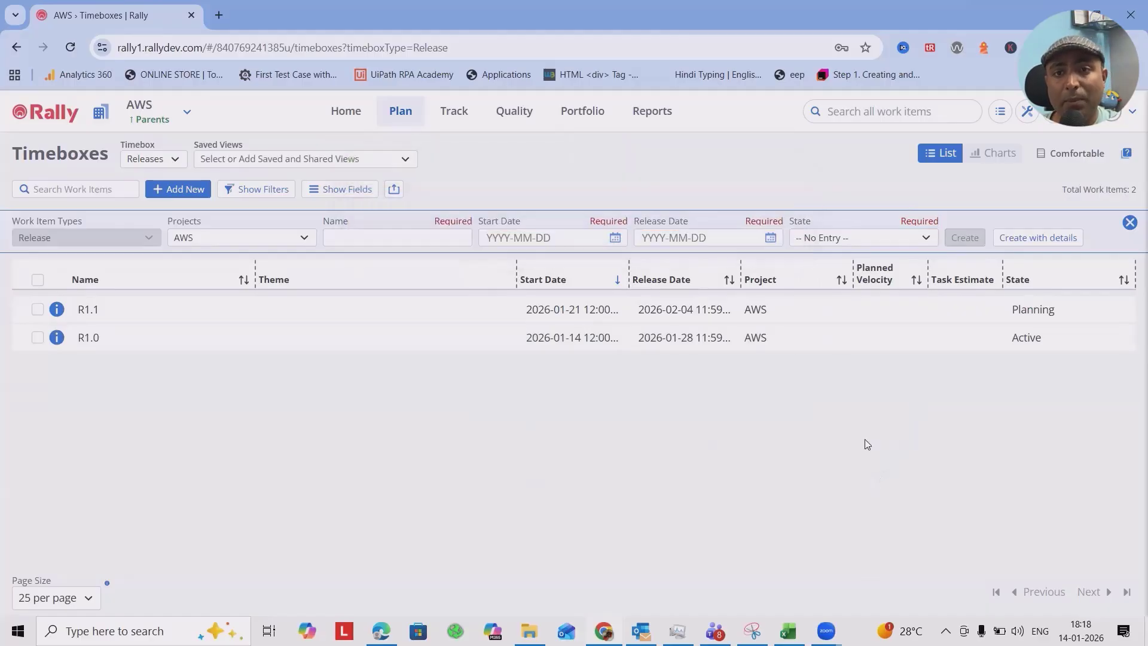
Step: Create another AWS release named R1.1 with start date 2026-02-05, release date 2026-02-19 and state Planning
{"action": "left_click", "coordinate": [384, 237]}
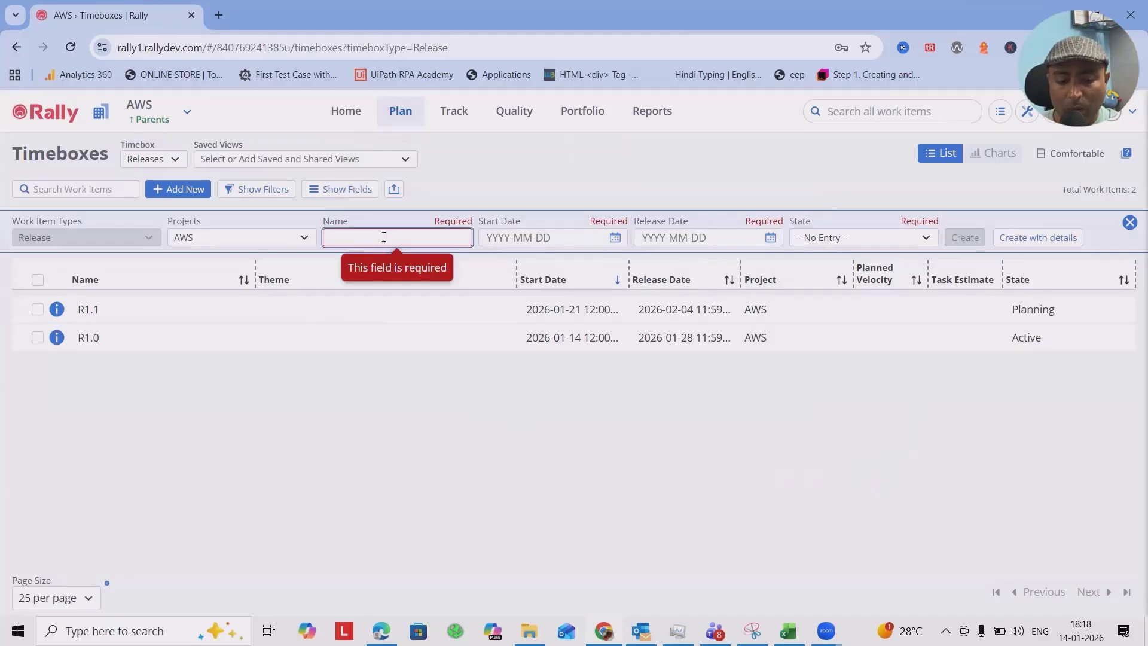
{"action": "type", "text": "!R1.1"}
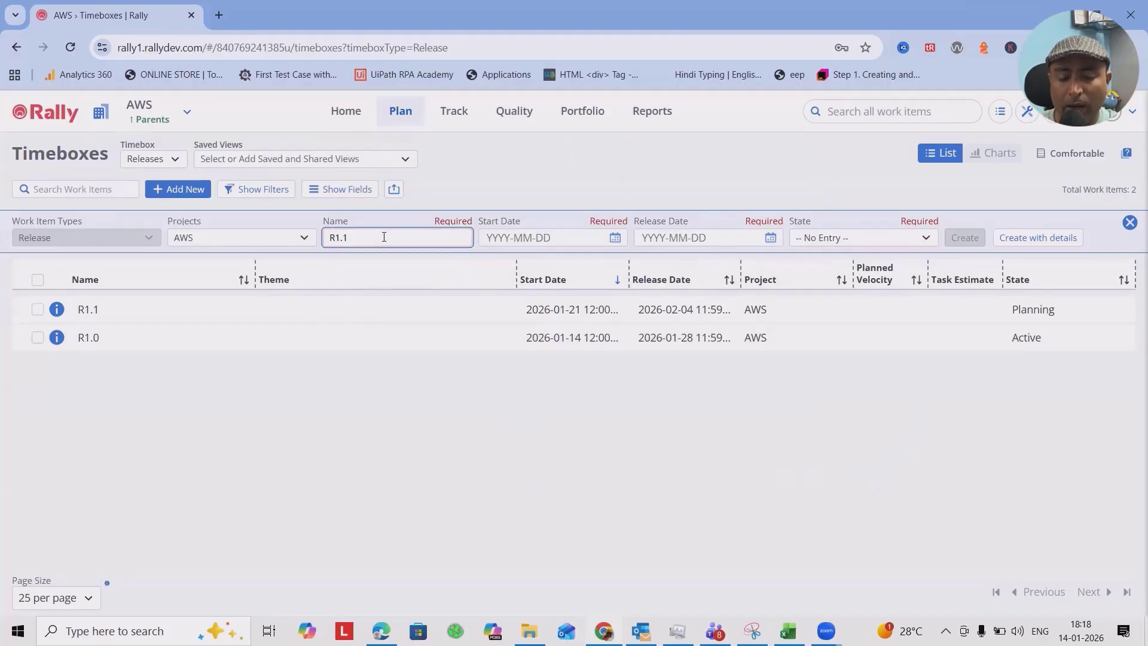
{"action": "left_click", "coordinate": [574, 238]}
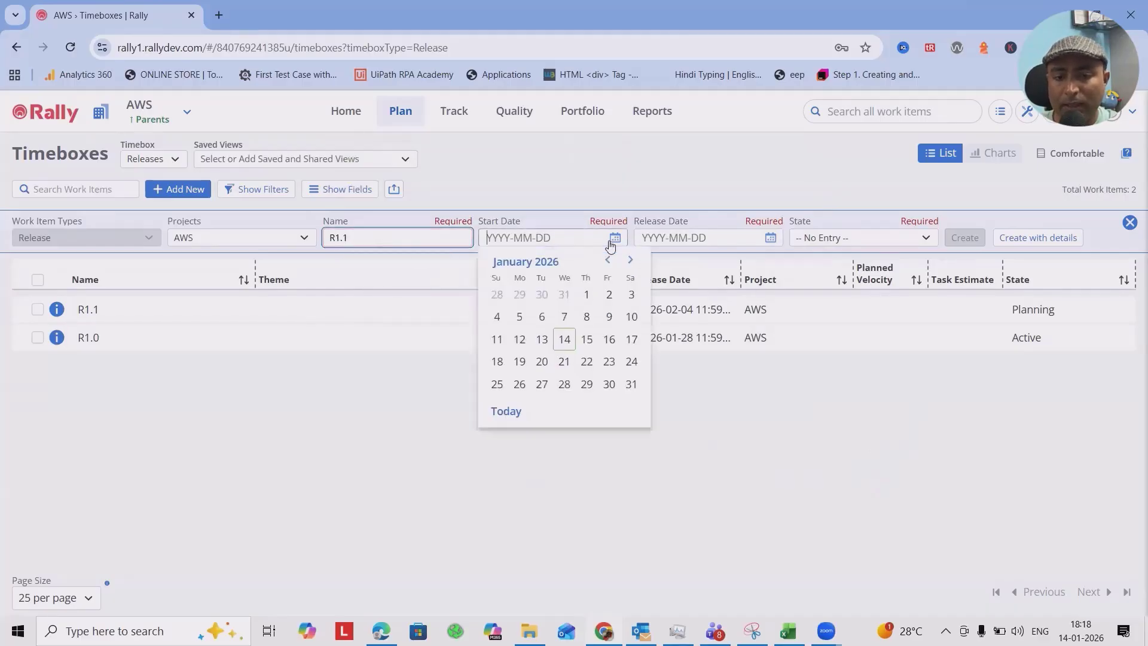
{"action": "left_click", "coordinate": [630, 260]}
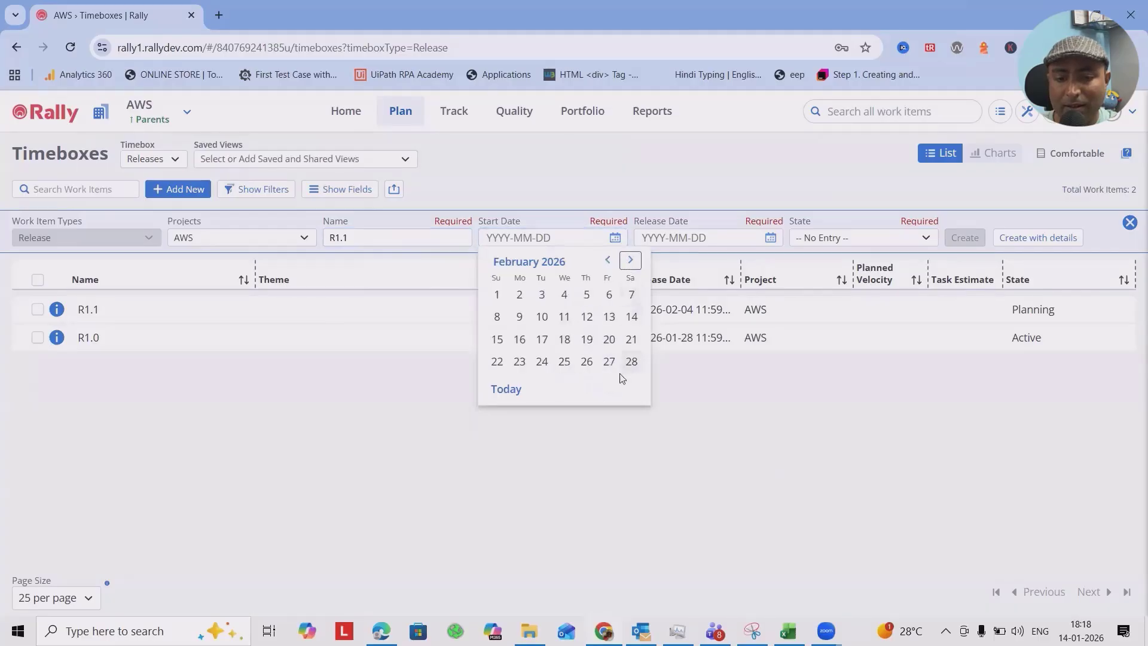
{"action": "left_click", "coordinate": [587, 299]}
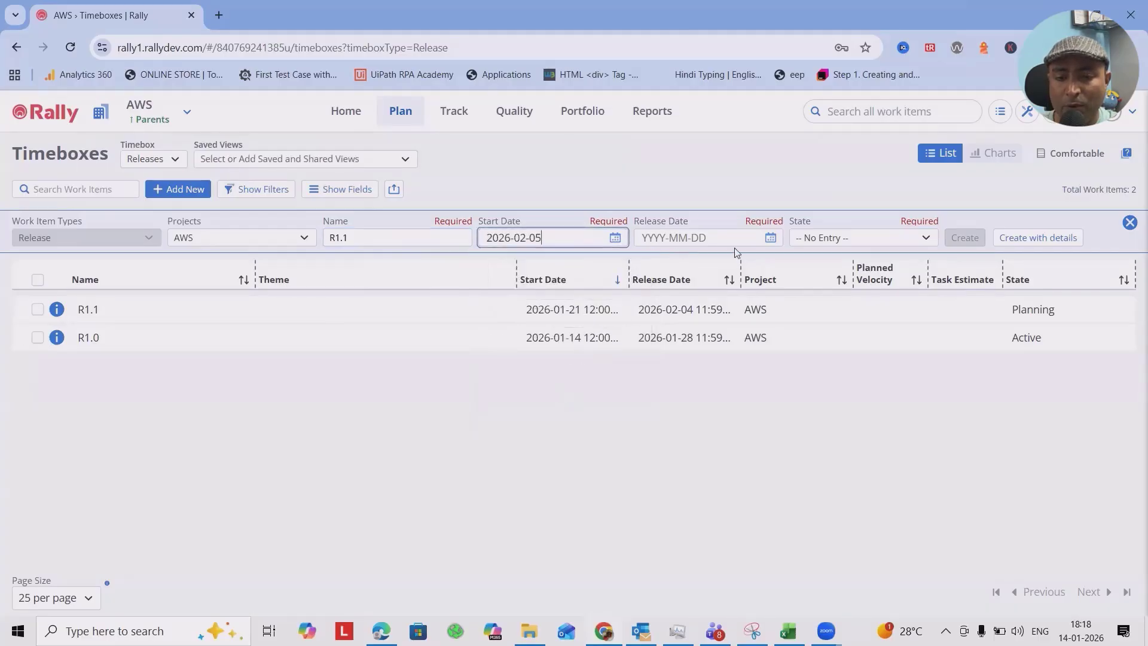
{"action": "left_click", "coordinate": [771, 237]}
{"action": "left_click", "coordinate": [786, 260]}
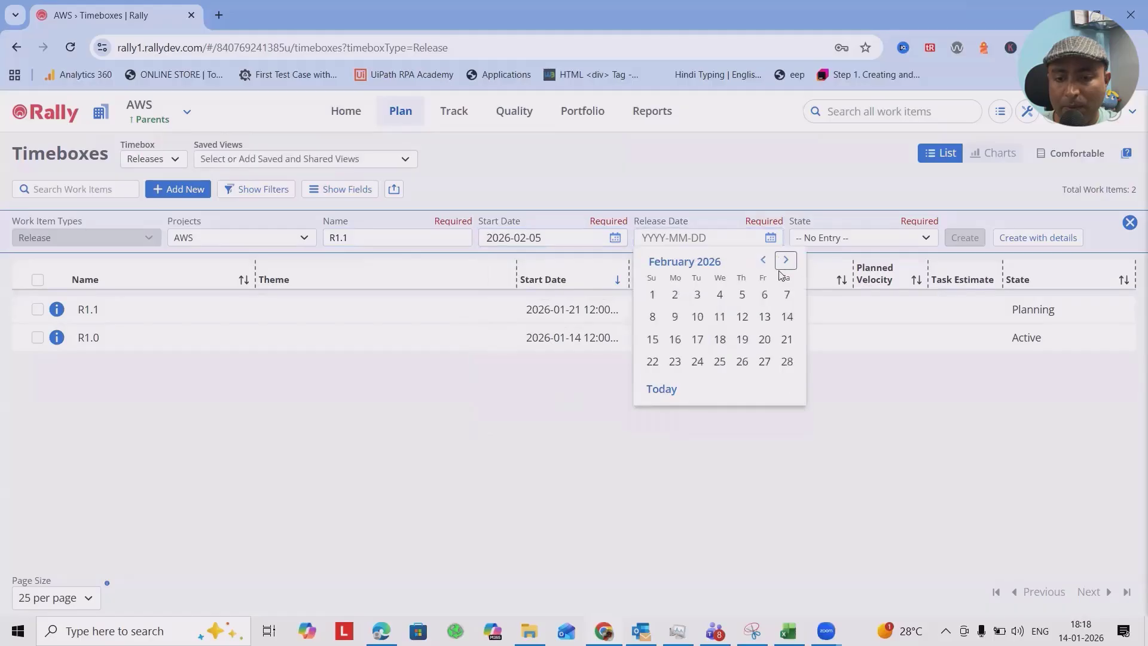
{"action": "left_click", "coordinate": [742, 339]}
{"action": "left_click", "coordinate": [925, 238]}
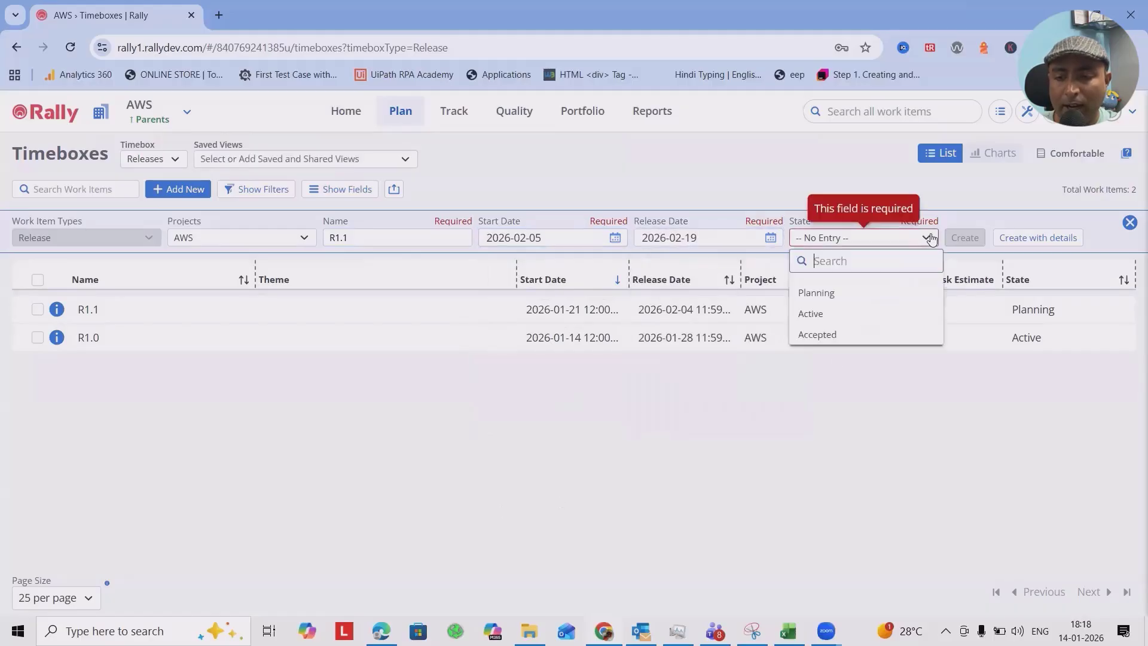
{"action": "left_click", "coordinate": [843, 302]}
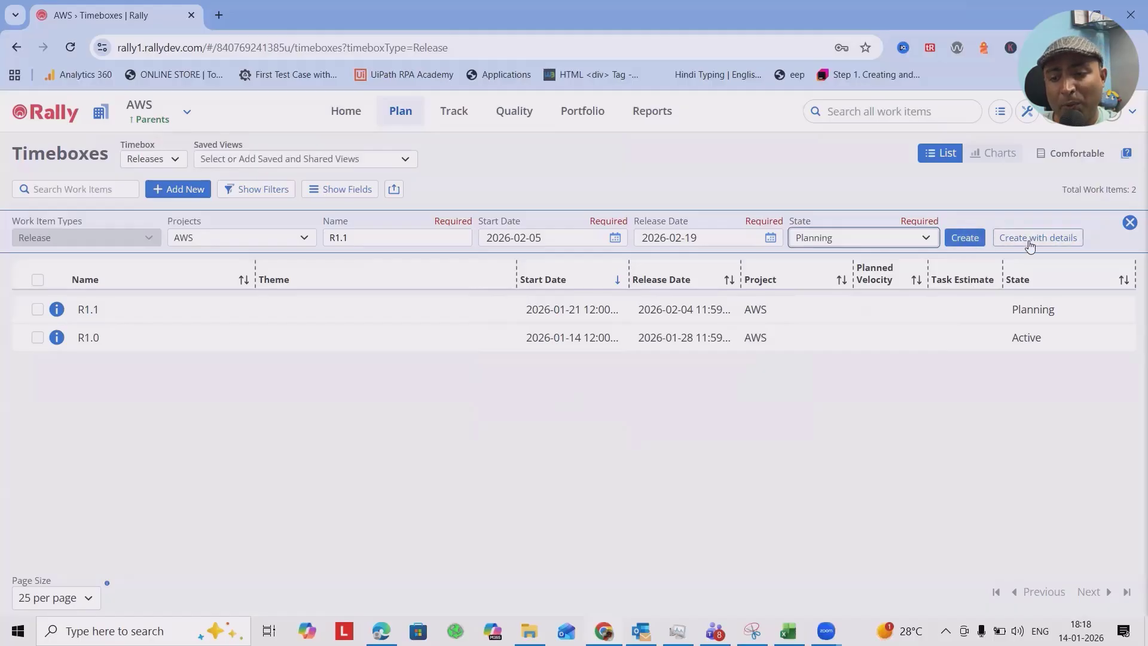
{"action": "left_click", "coordinate": [964, 238]}
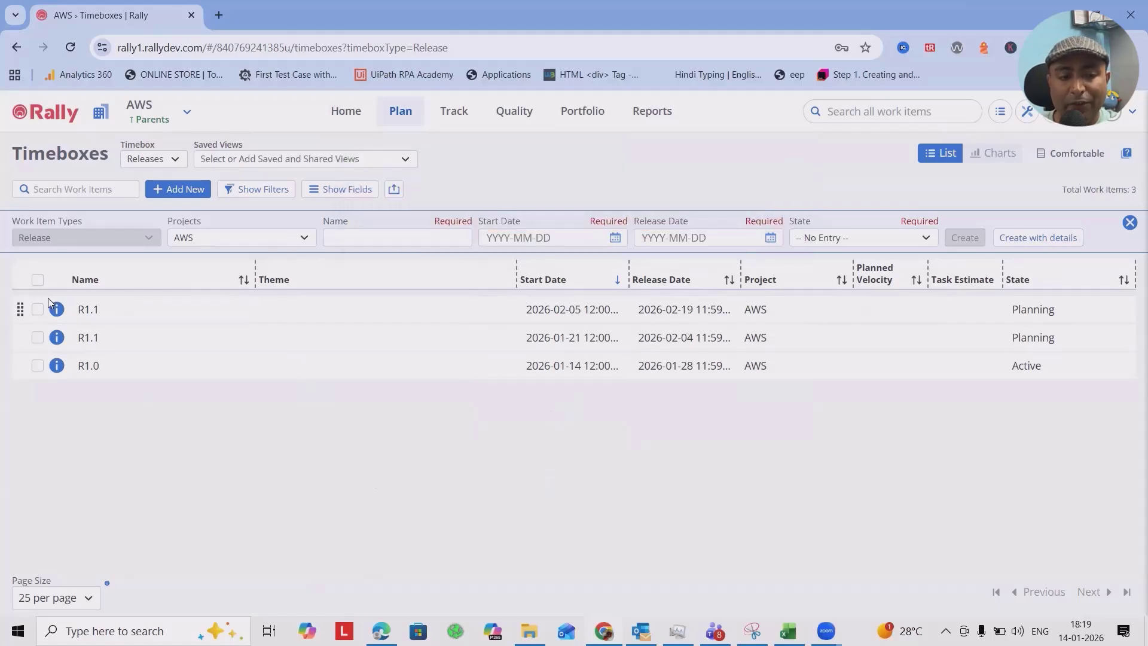
{"action": "left_click", "coordinate": [38, 280]}
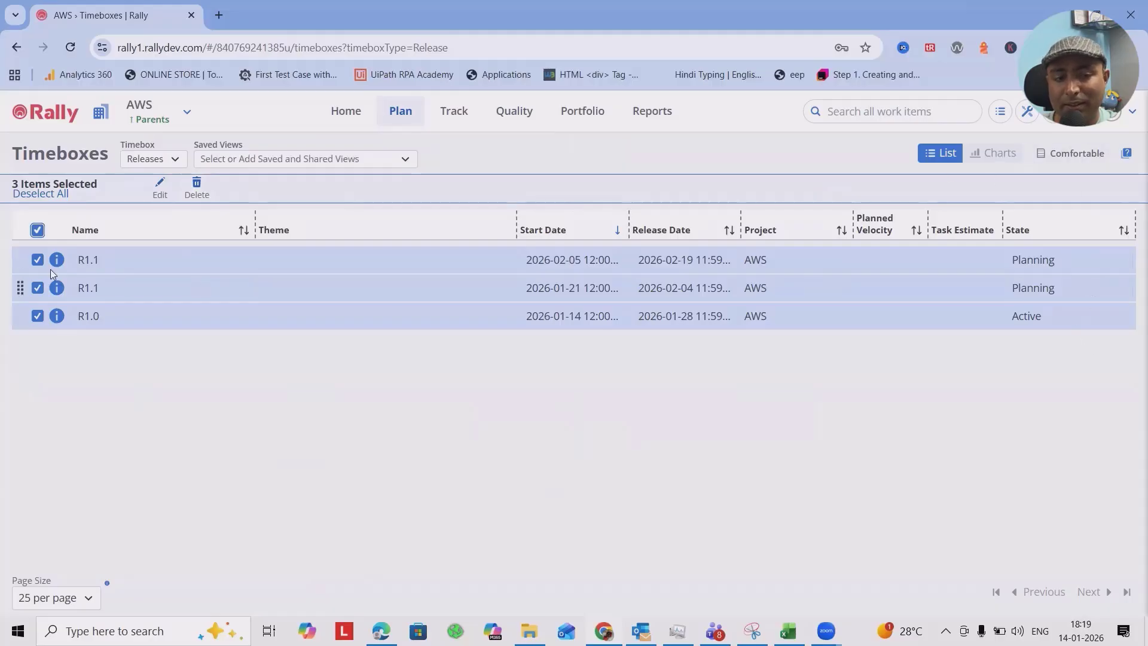
{"action": "left_click", "coordinate": [36, 231]}
{"action": "left_click", "coordinate": [113, 262]}
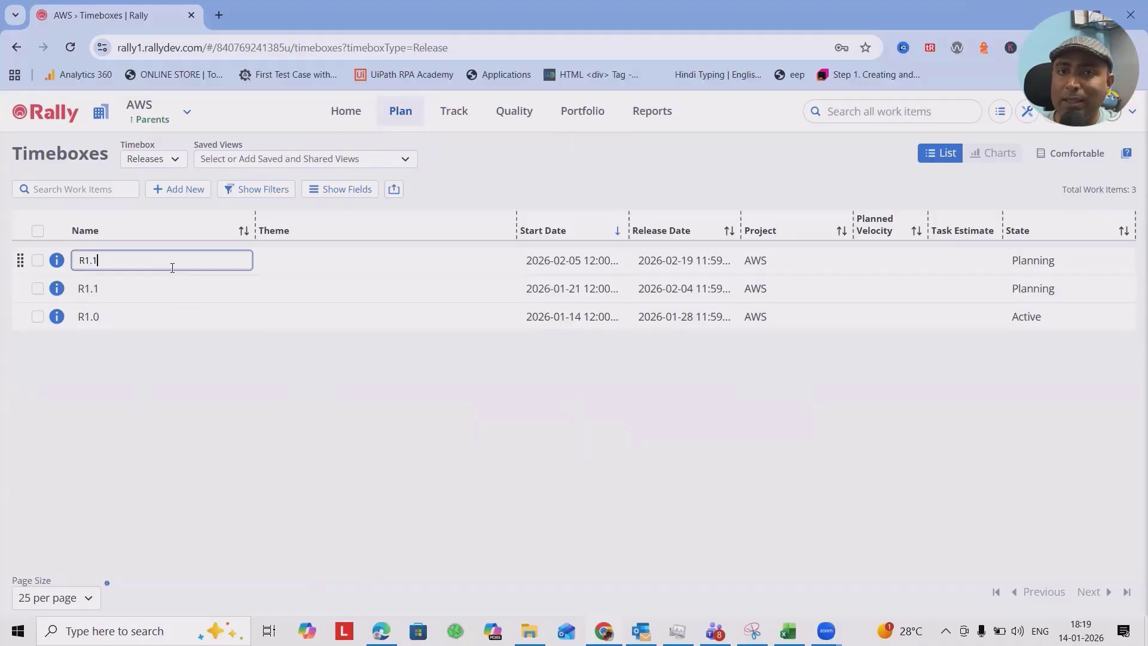
{"action": "left_click", "coordinate": [291, 263]}
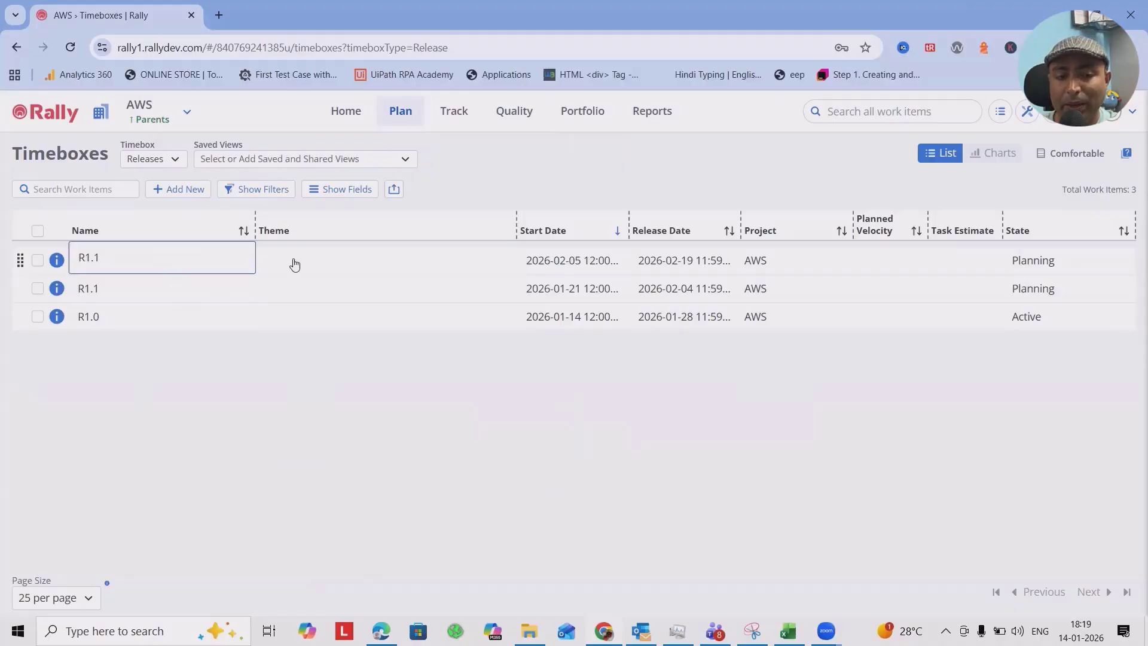
{"action": "left_click", "coordinate": [598, 454]}
Step: Examine which columns can be shown in the releases list and leave the selection as it is
{"action": "left_click", "coordinate": [353, 195]}
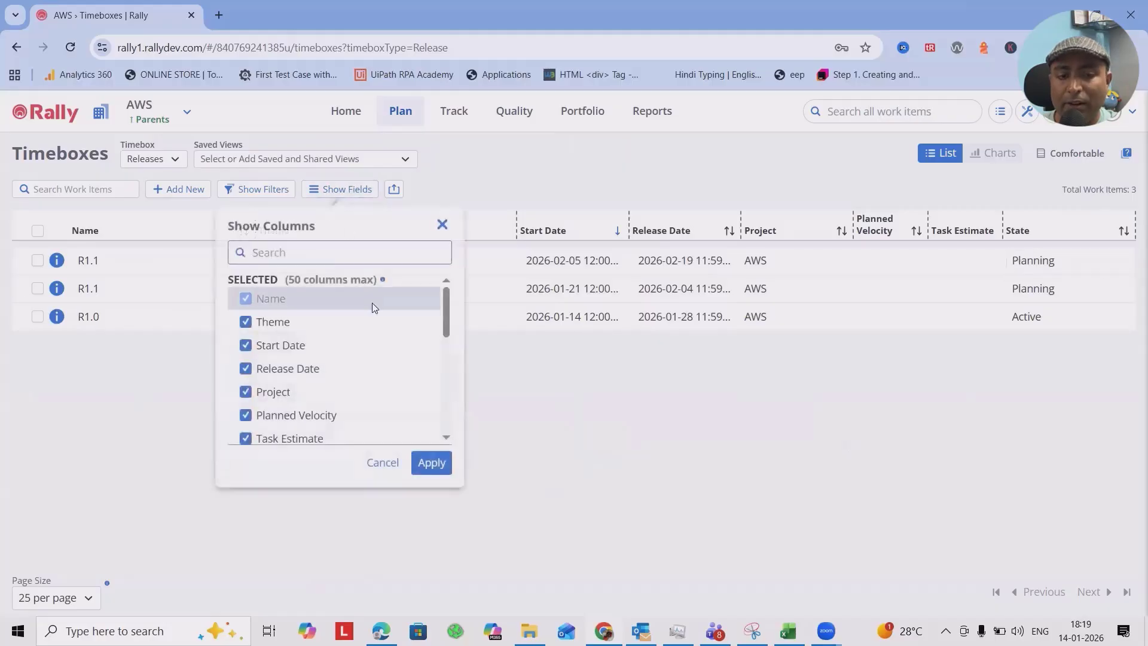
{"action": "scroll", "coordinate": [335, 353], "scroll_direction": "down", "scroll_amount": 5}
{"action": "scroll", "coordinate": [287, 347], "scroll_direction": "up", "scroll_amount": 5}
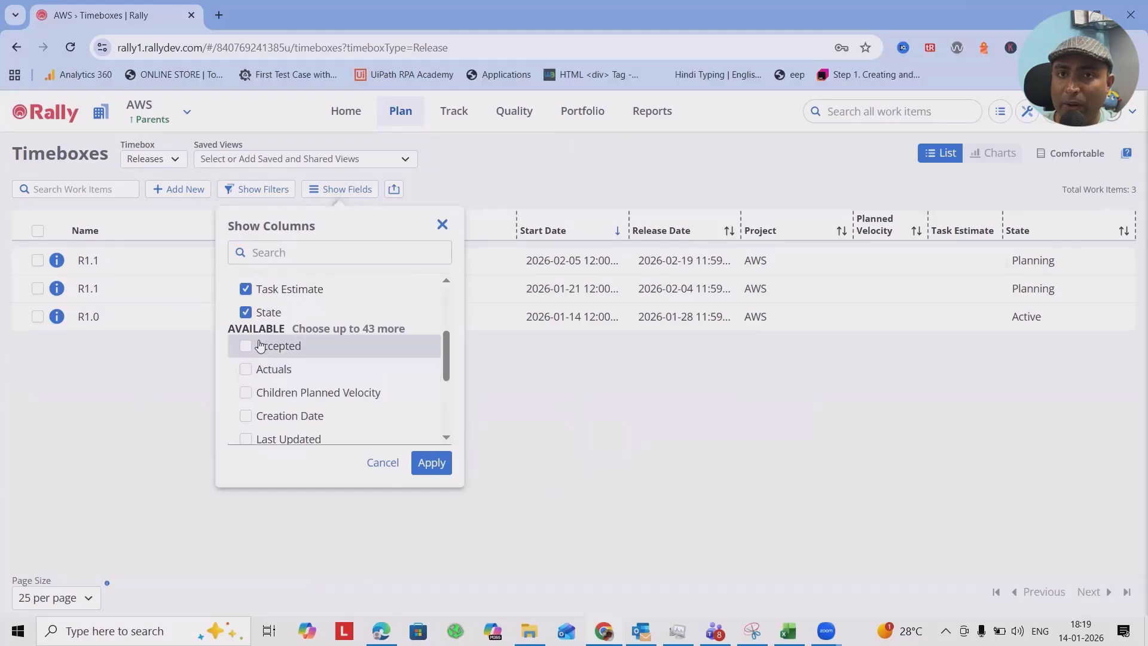
{"action": "scroll", "coordinate": [286, 418], "scroll_direction": "down", "scroll_amount": 1}
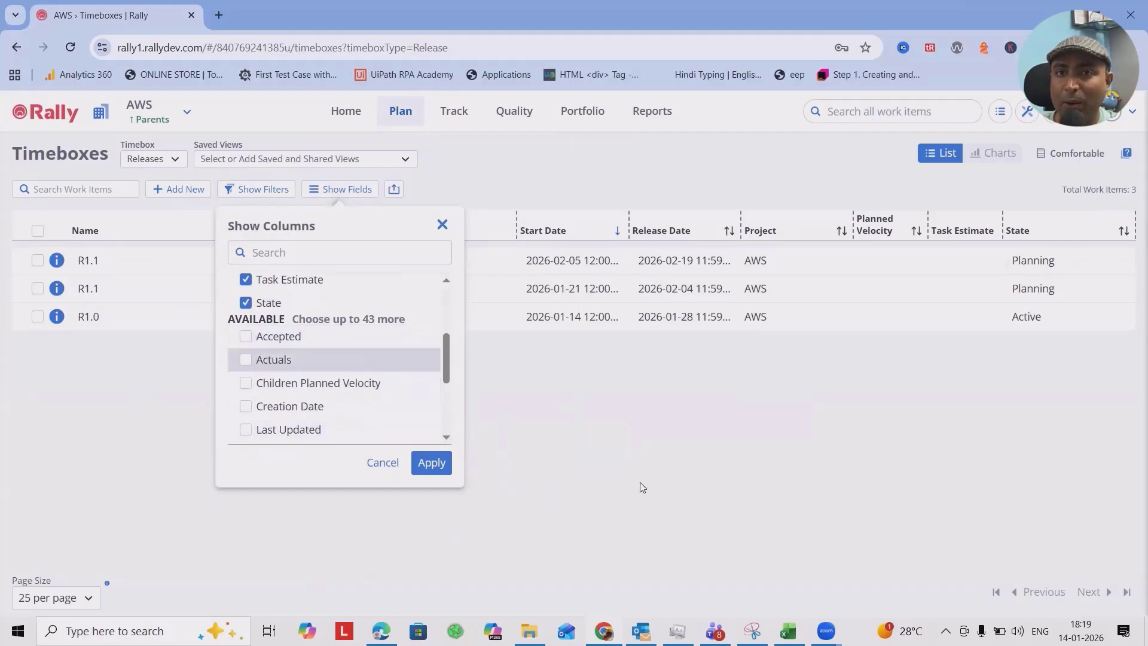
{"action": "left_click", "coordinate": [661, 471]}
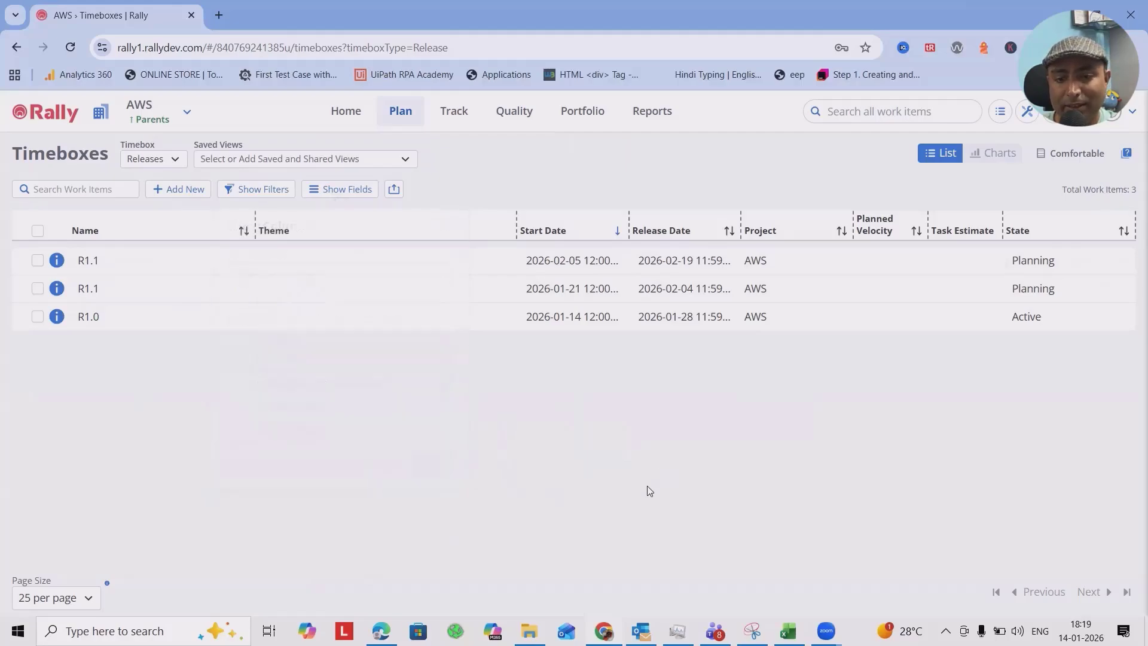
{"action": "left_click", "coordinate": [84, 261]}
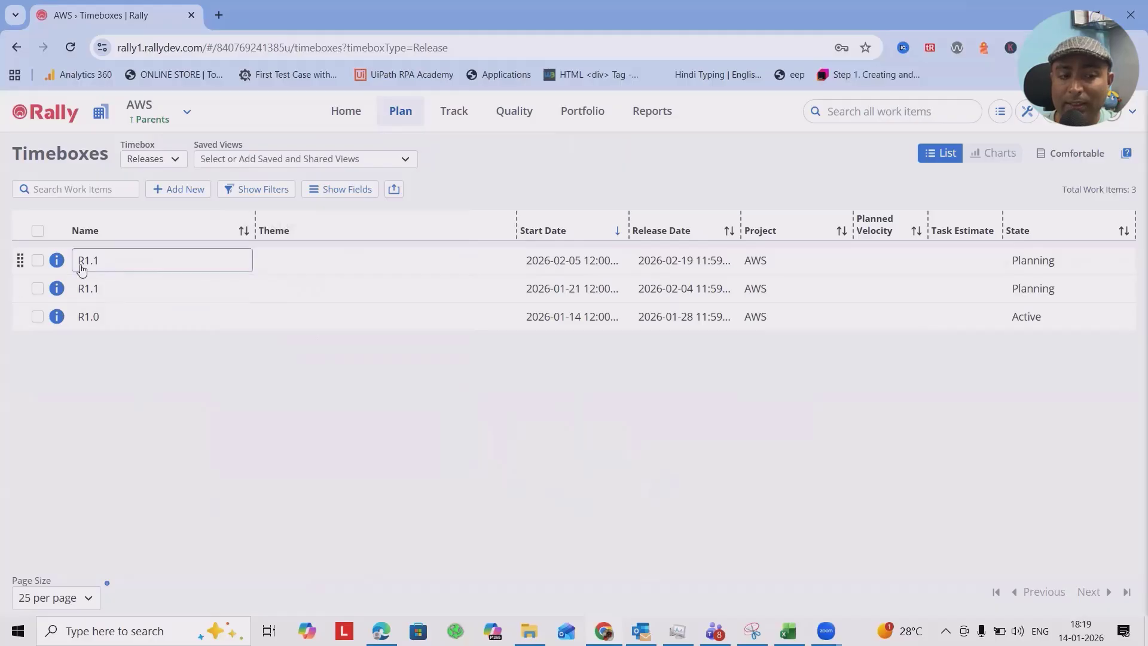
{"action": "left_click", "coordinate": [480, 436]}
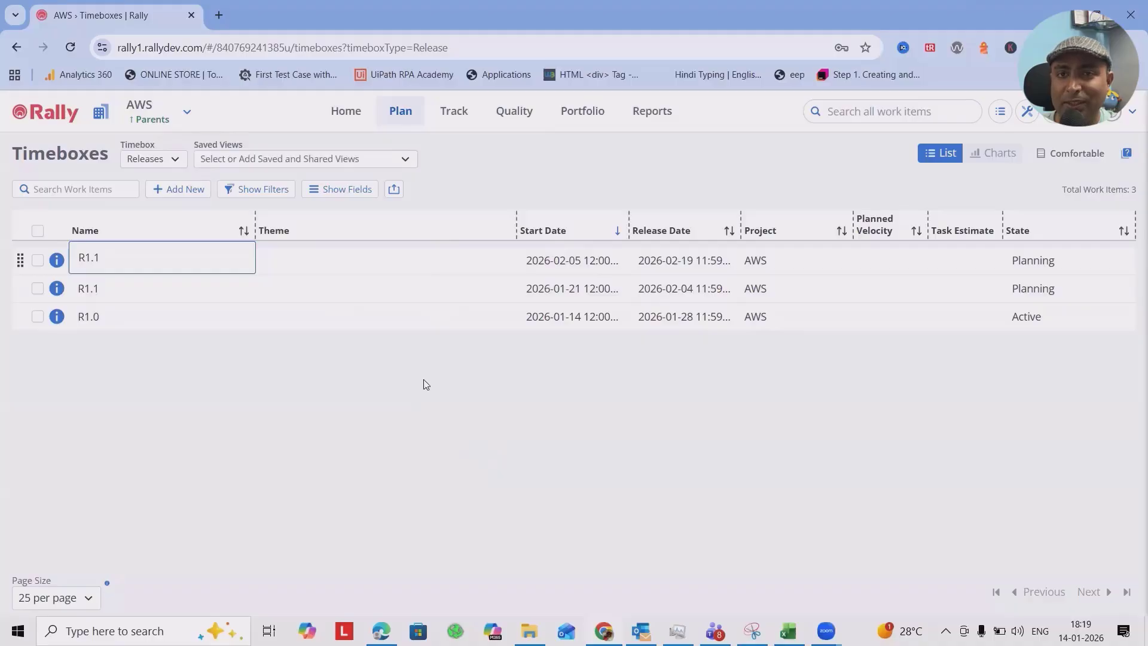
{"action": "right_click", "coordinate": [455, 122]}
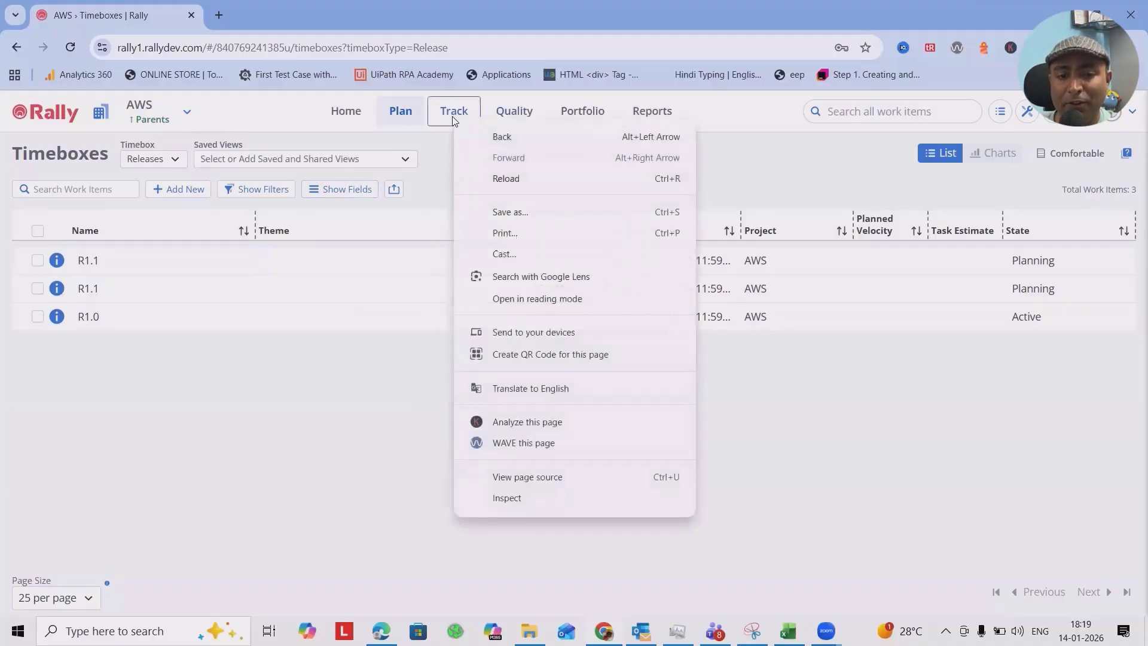
{"action": "left_click", "coordinate": [454, 122]}
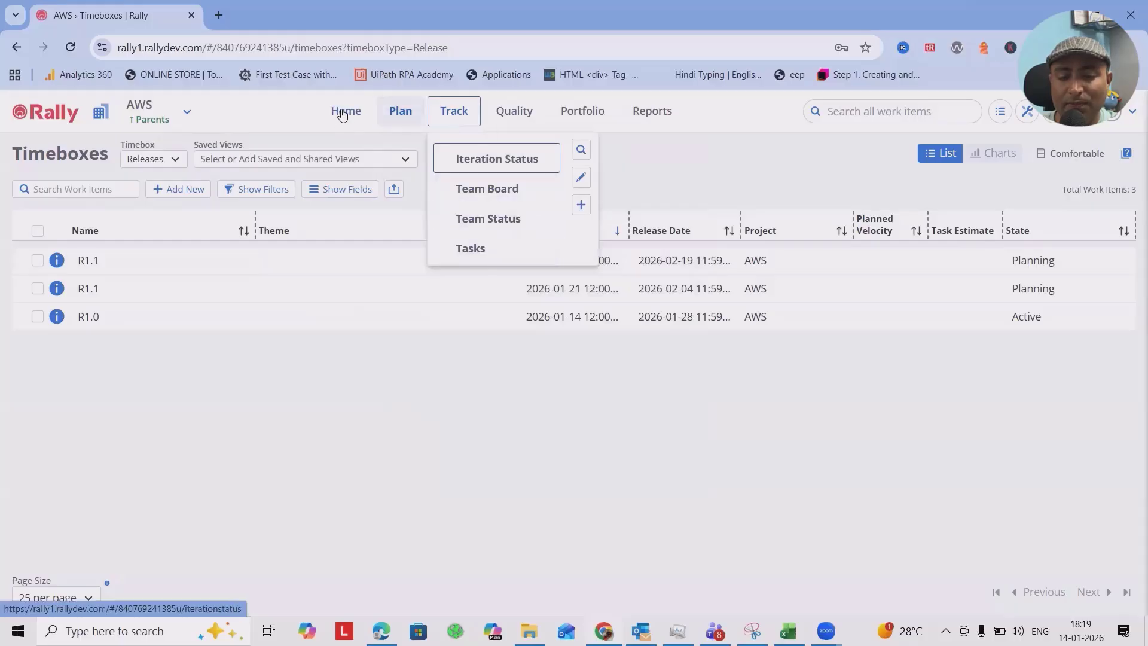
{"action": "left_click", "coordinate": [526, 113]}
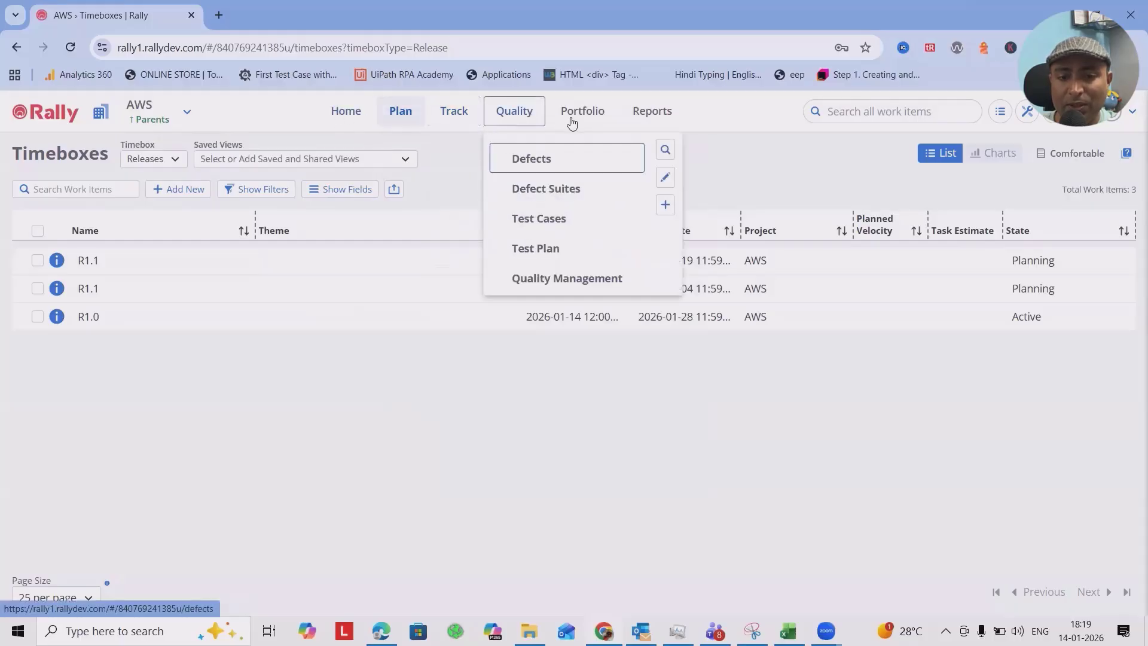
Step: Go to the user stories list and open the S3 Bucket story to examine its detail fields, including release and iteration
{"action": "left_click", "coordinate": [572, 120]}
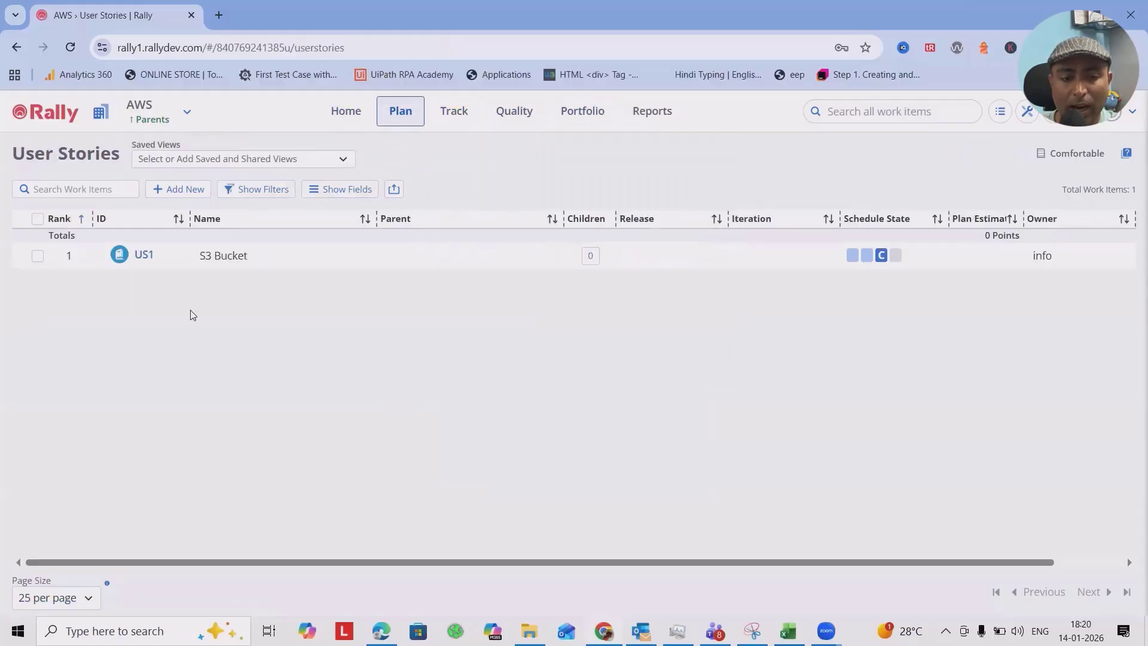
{"action": "left_click", "coordinate": [226, 256]}
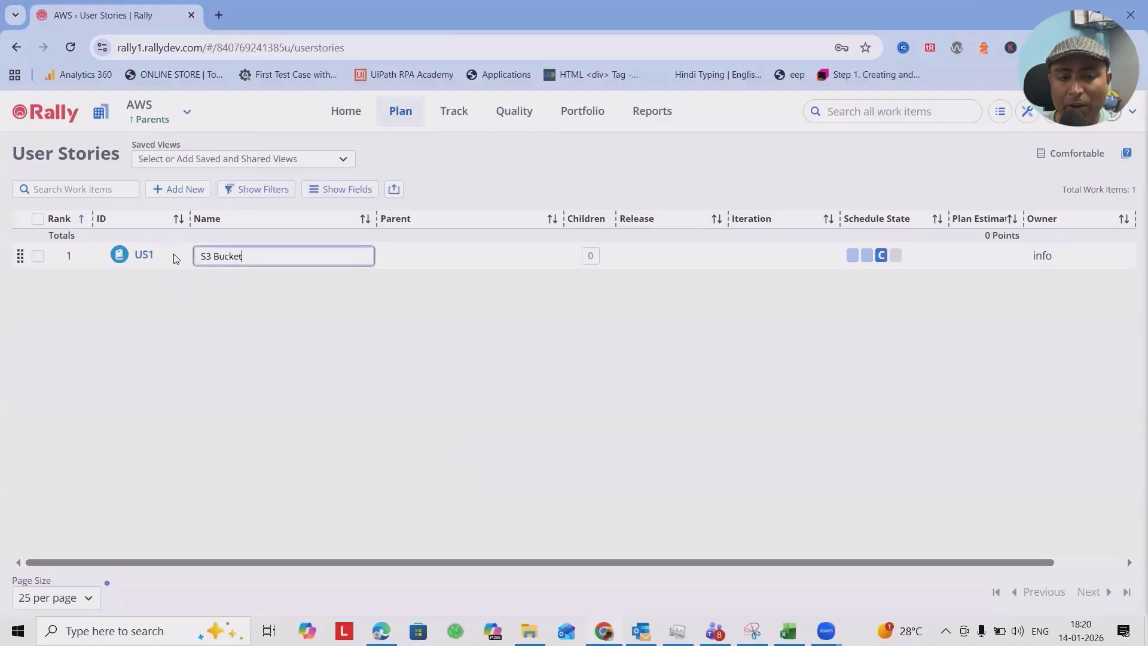
{"action": "left_click", "coordinate": [143, 255]}
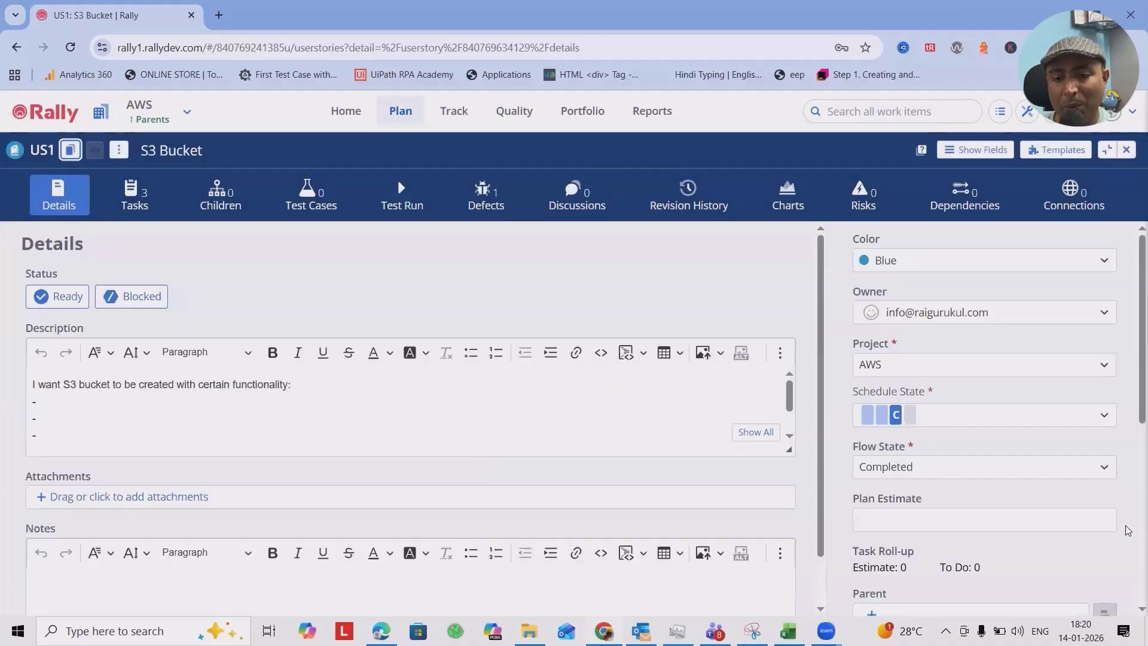
{"action": "scroll", "coordinate": [1073, 474], "scroll_direction": "down", "scroll_amount": 6}
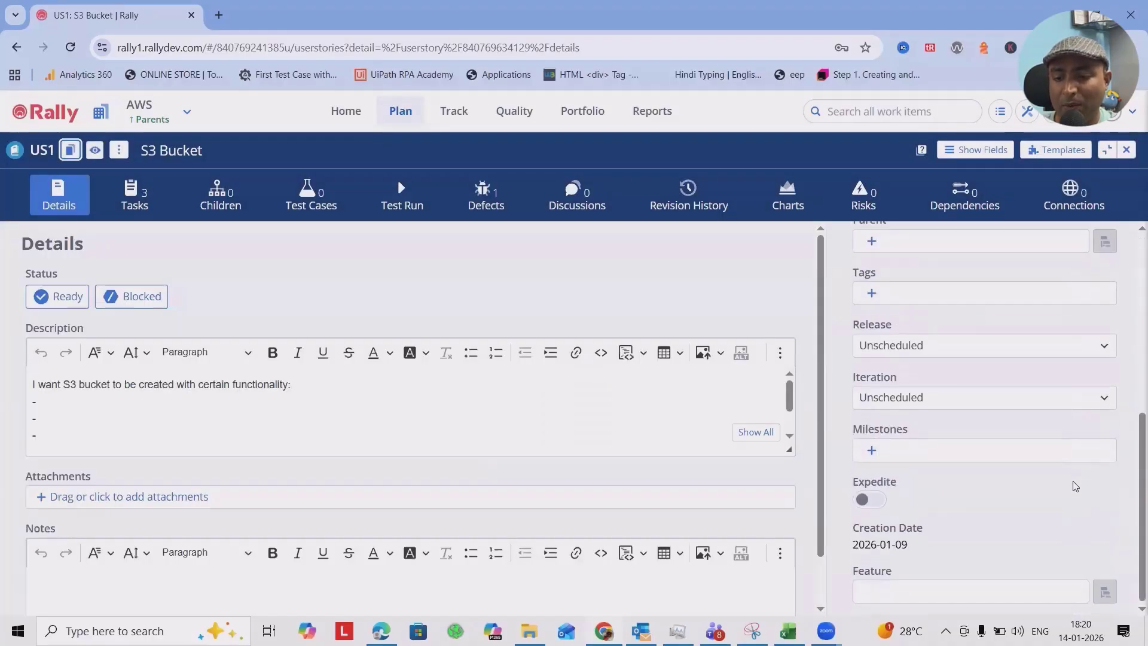
{"action": "scroll", "coordinate": [1073, 486], "scroll_direction": "up", "scroll_amount": 6}
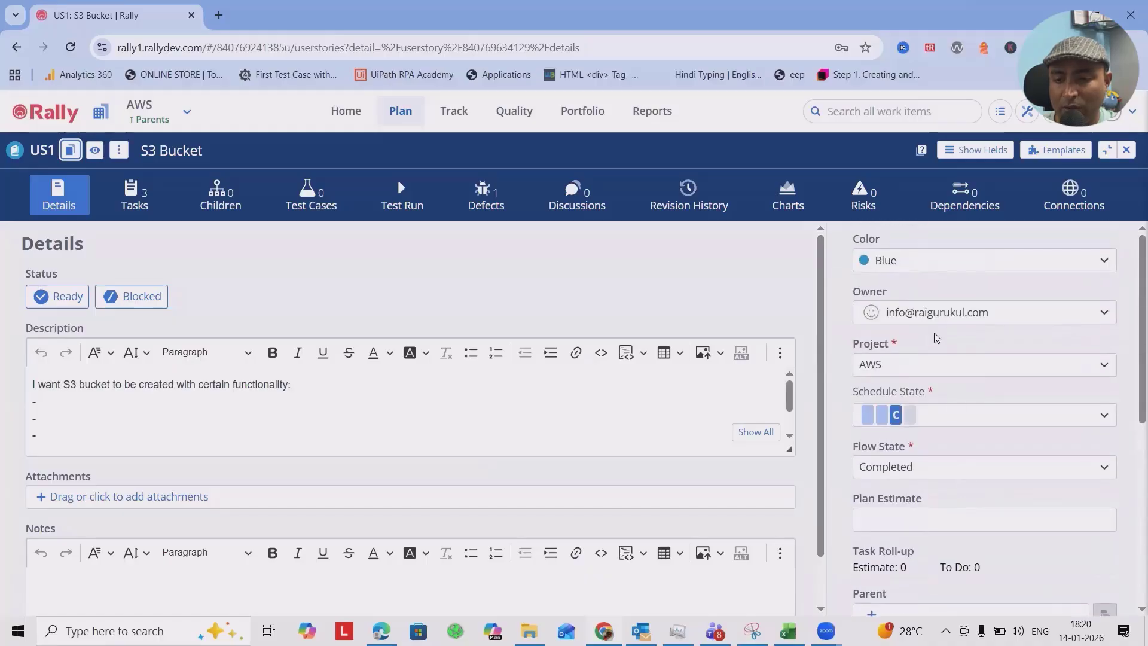
Step: Assign the S3 Bucket story to release R1.0 and save the story
{"action": "scroll", "coordinate": [932, 394], "scroll_direction": "down", "scroll_amount": 5}
{"action": "left_click", "coordinate": [964, 354]}
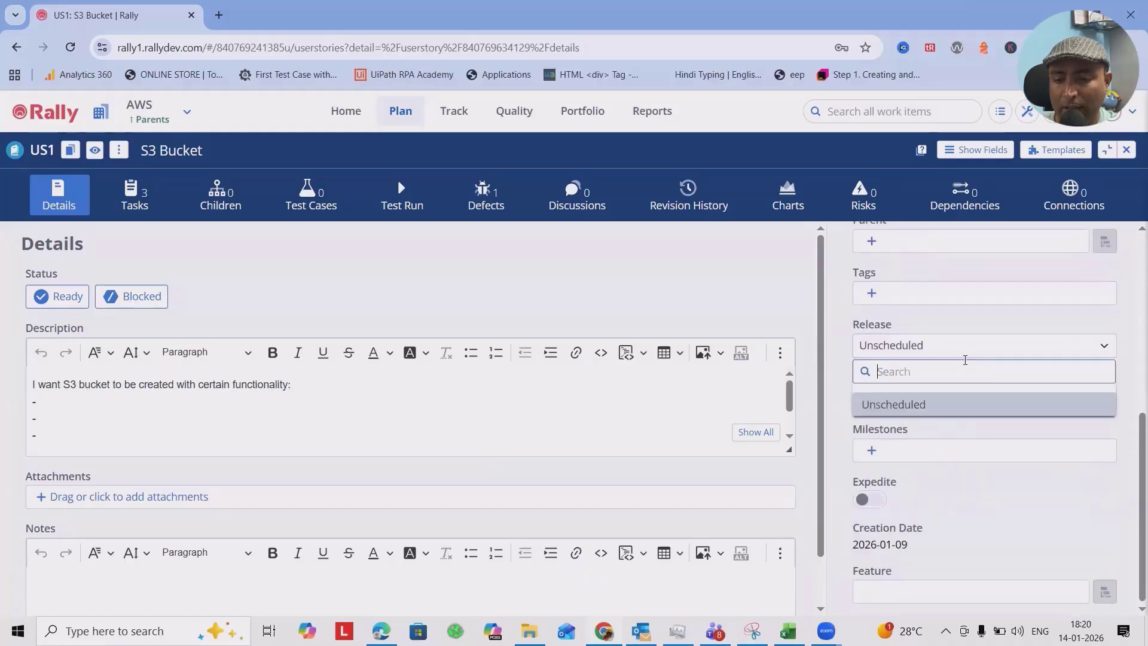
{"action": "left_click", "coordinate": [891, 477]}
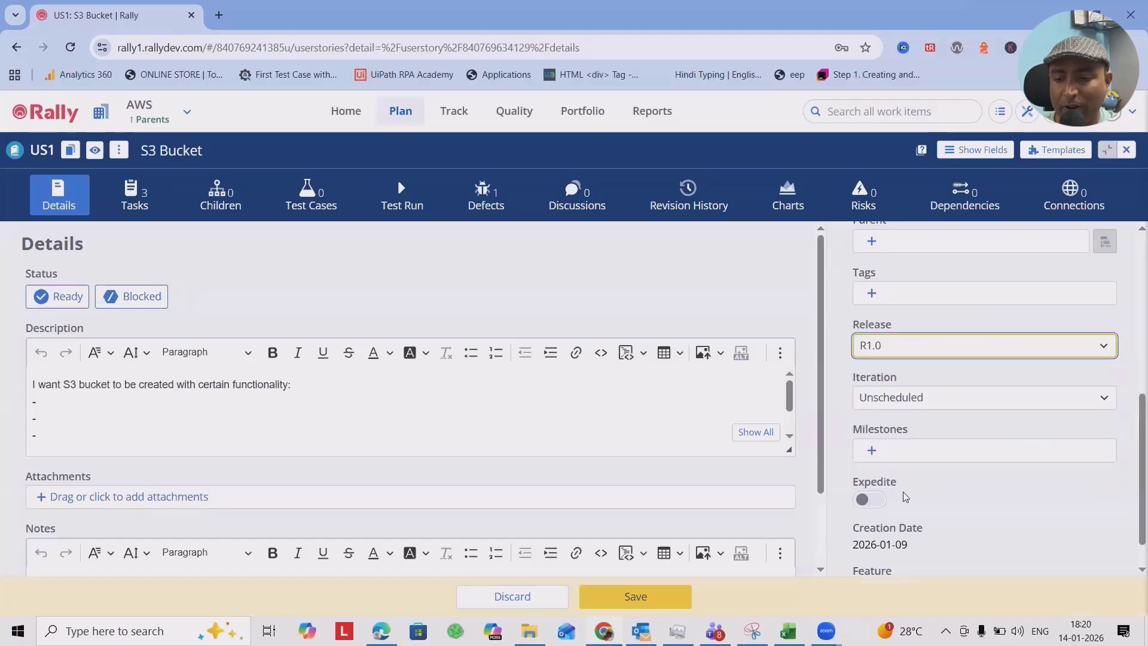
{"action": "left_click", "coordinate": [597, 596]}
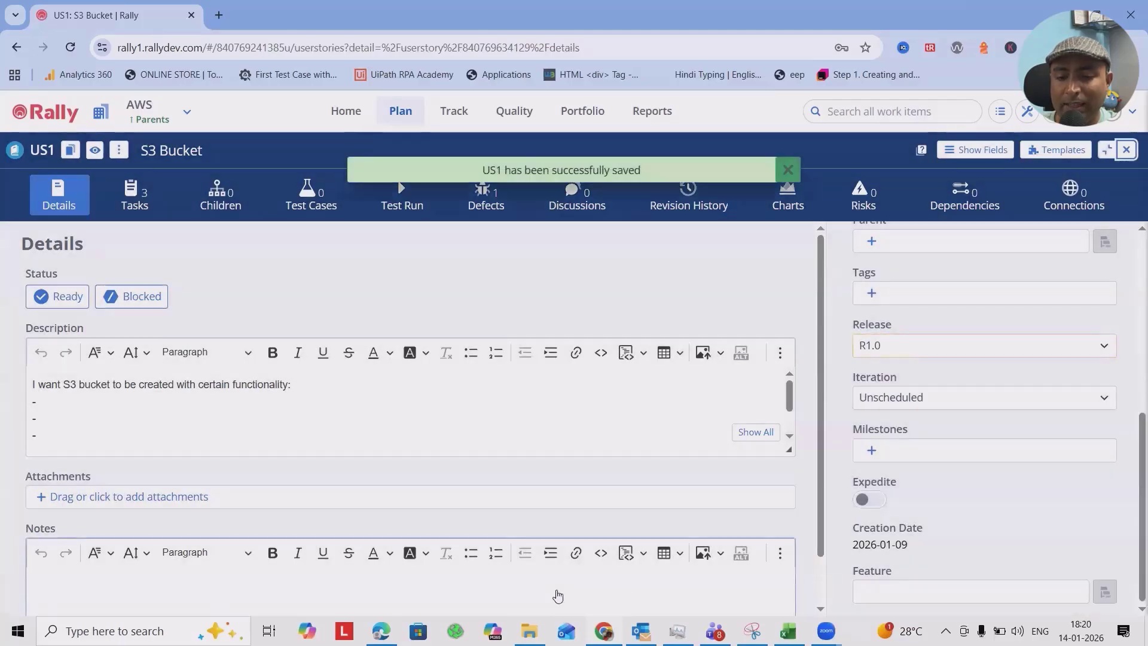
Step: Open release R1.0 from the AWS timeboxes and review the artifacts linked to it
{"action": "left_click", "coordinate": [397, 120]}
{"action": "left_click", "coordinate": [436, 218]}
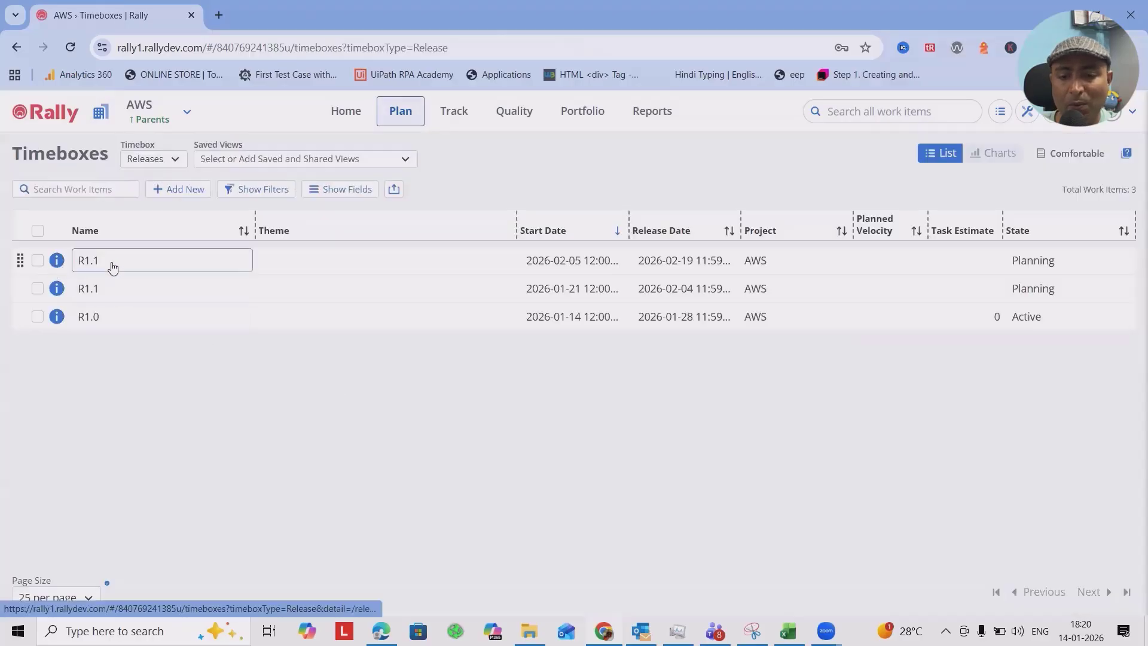
{"action": "left_click", "coordinate": [89, 317]}
{"action": "left_click", "coordinate": [538, 207]}
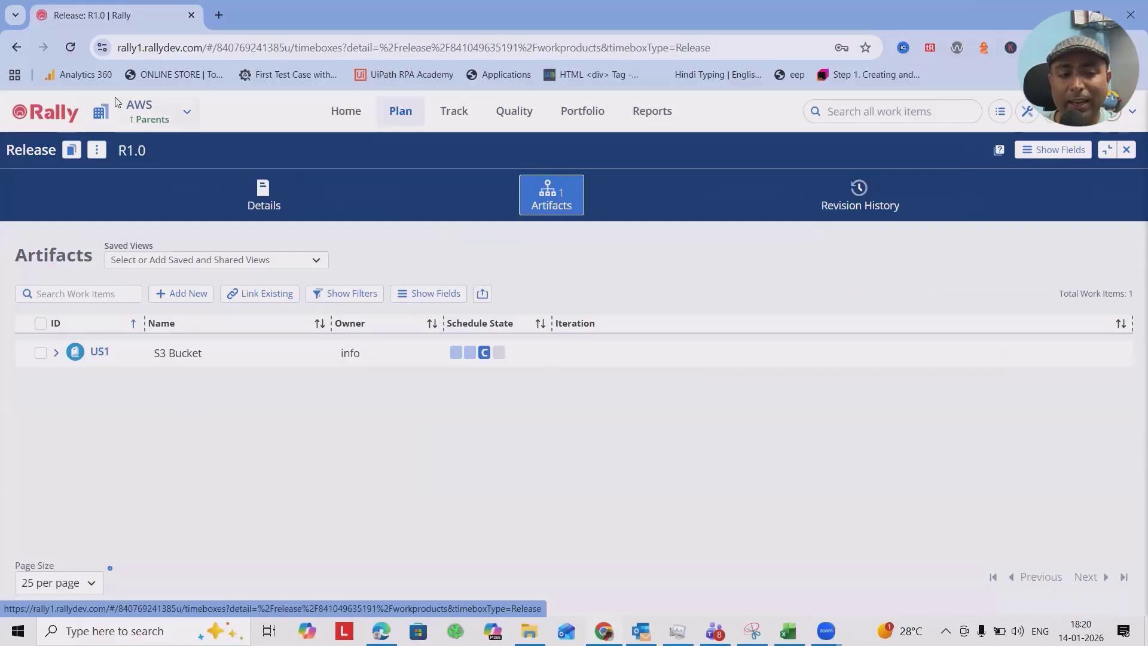
{"action": "left_click", "coordinate": [18, 47]}
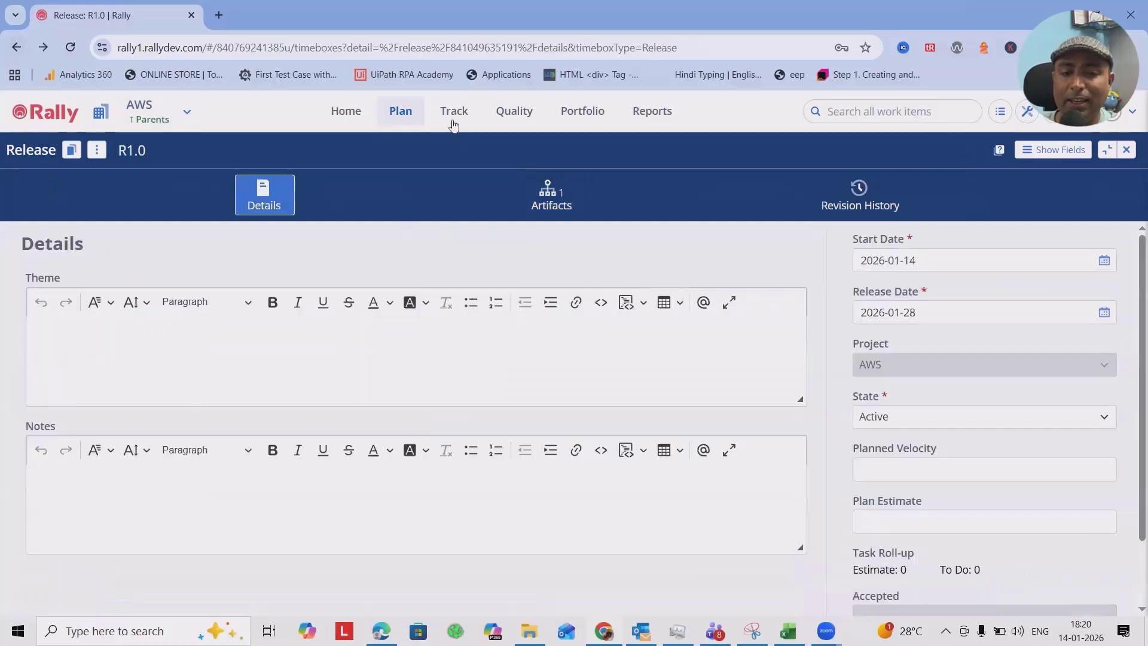
Step: Go back to the AWS timeboxes and show iterations instead of releases
{"action": "left_click", "coordinate": [413, 114]}
{"action": "left_click", "coordinate": [444, 220]}
{"action": "left_click", "coordinate": [152, 159]}
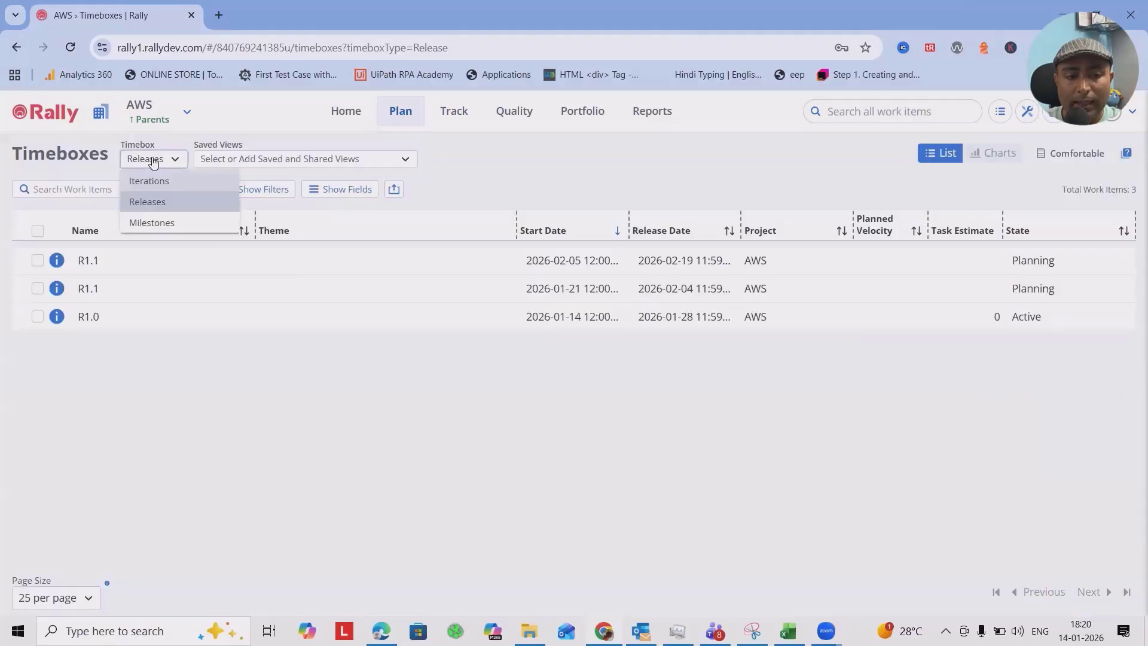
{"action": "left_click", "coordinate": [164, 189]}
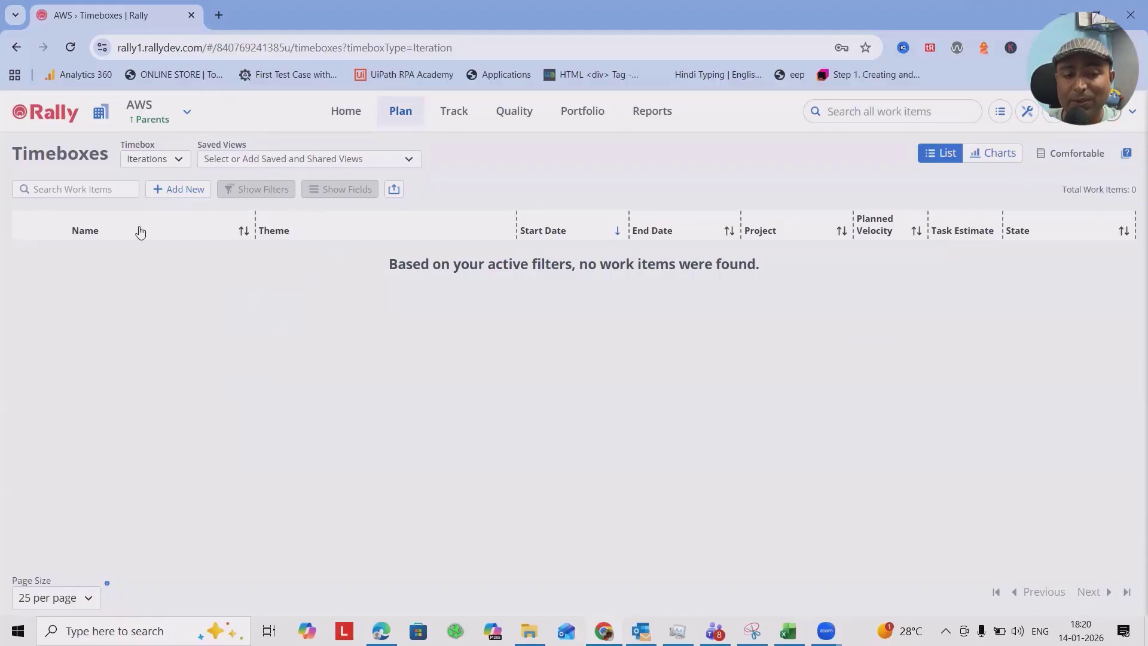
Step: Create an AWS iteration named Iteration1 with start date 2026-01-14, end date 2026-01-28 and state Planning
{"action": "left_click", "coordinate": [181, 190]}
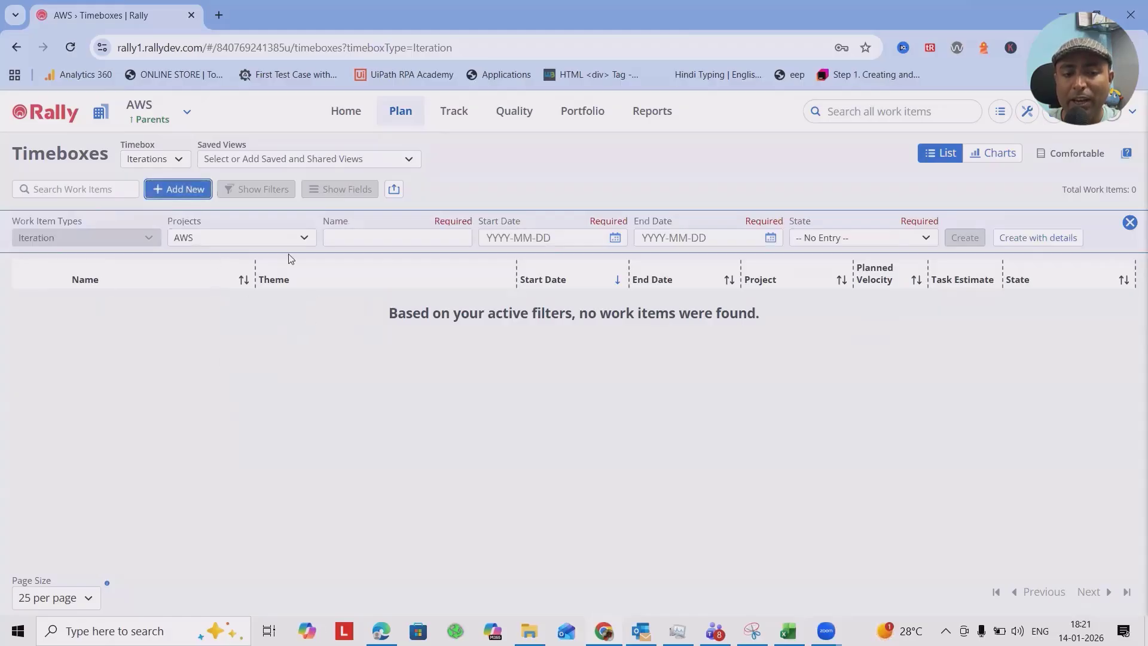
{"action": "left_click", "coordinate": [394, 239]}
{"action": "type", "text": "Iteration1"}
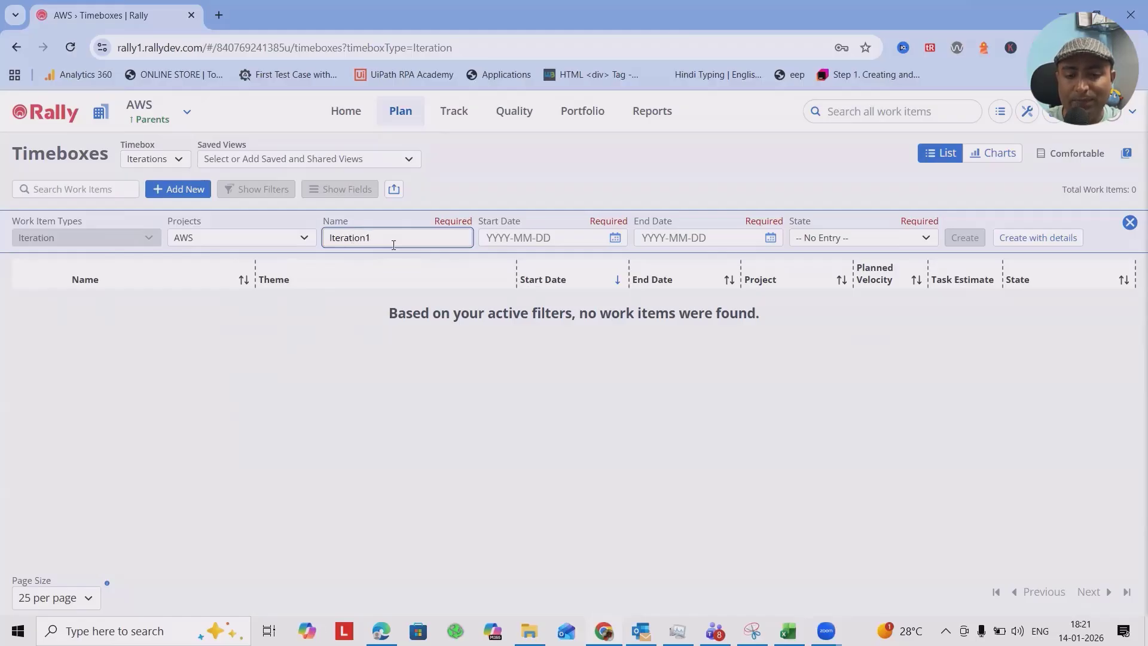
{"action": "left_click", "coordinate": [618, 240]}
{"action": "left_click", "coordinate": [564, 338]}
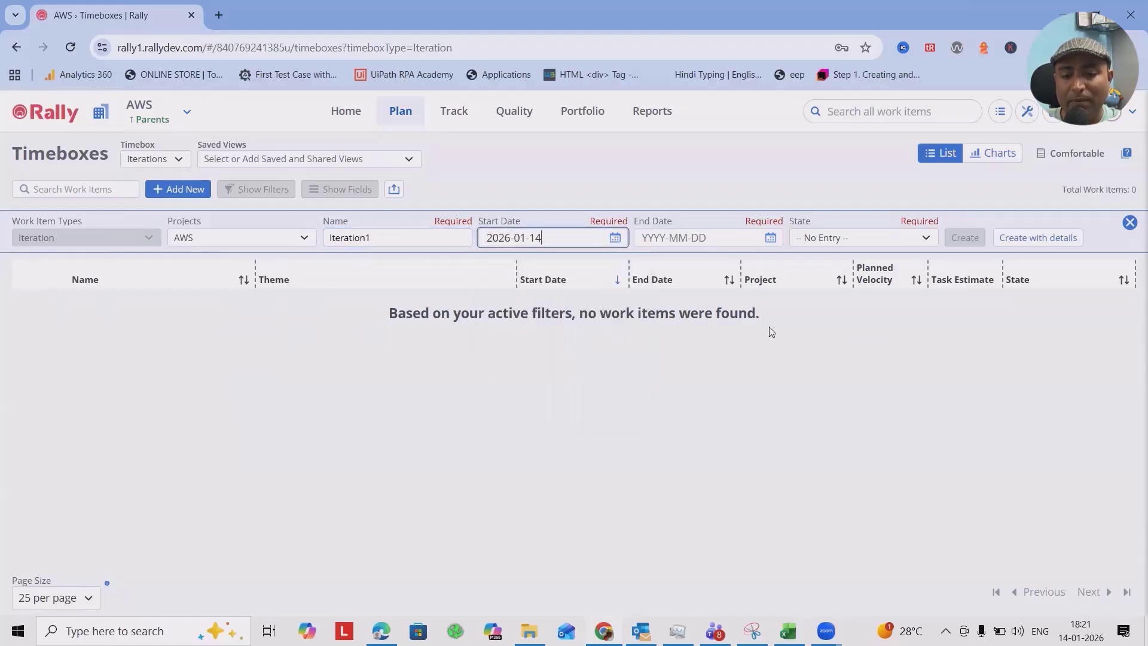
{"action": "left_click", "coordinate": [770, 238]}
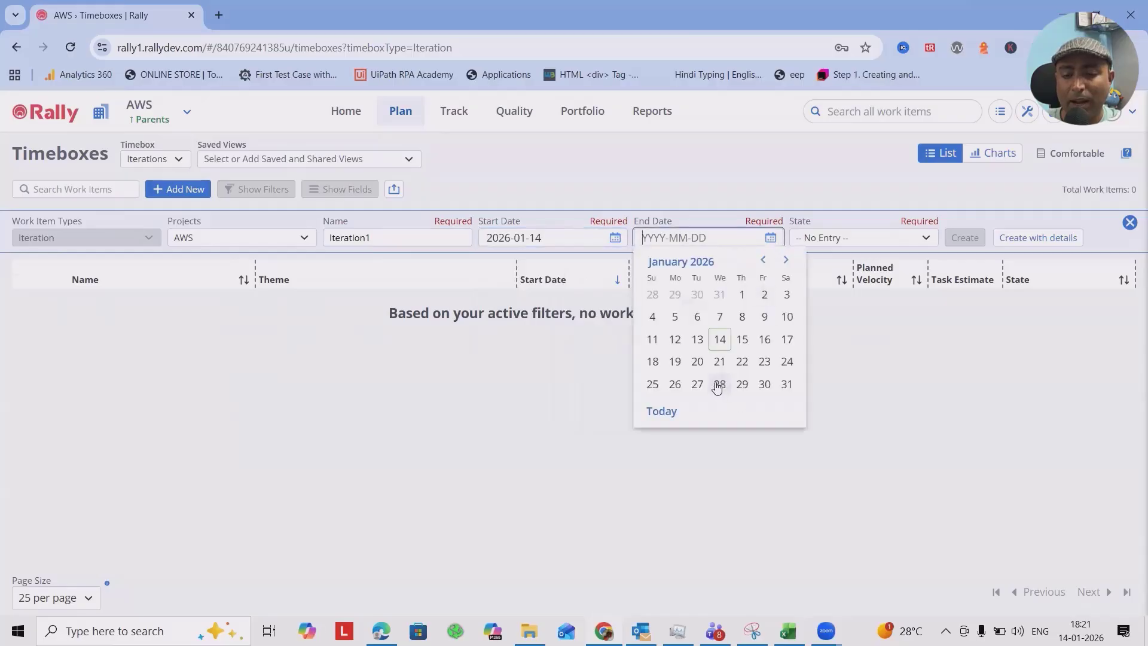
{"action": "left_click", "coordinate": [719, 384]}
{"action": "left_click", "coordinate": [893, 245]}
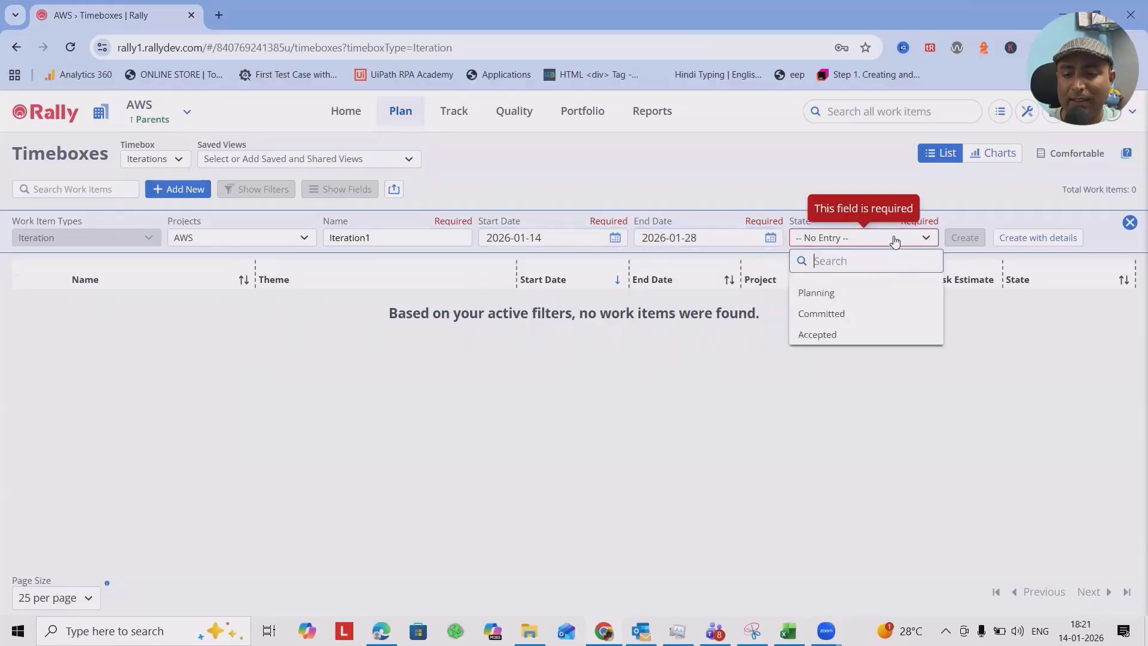
{"action": "left_click", "coordinate": [841, 302]}
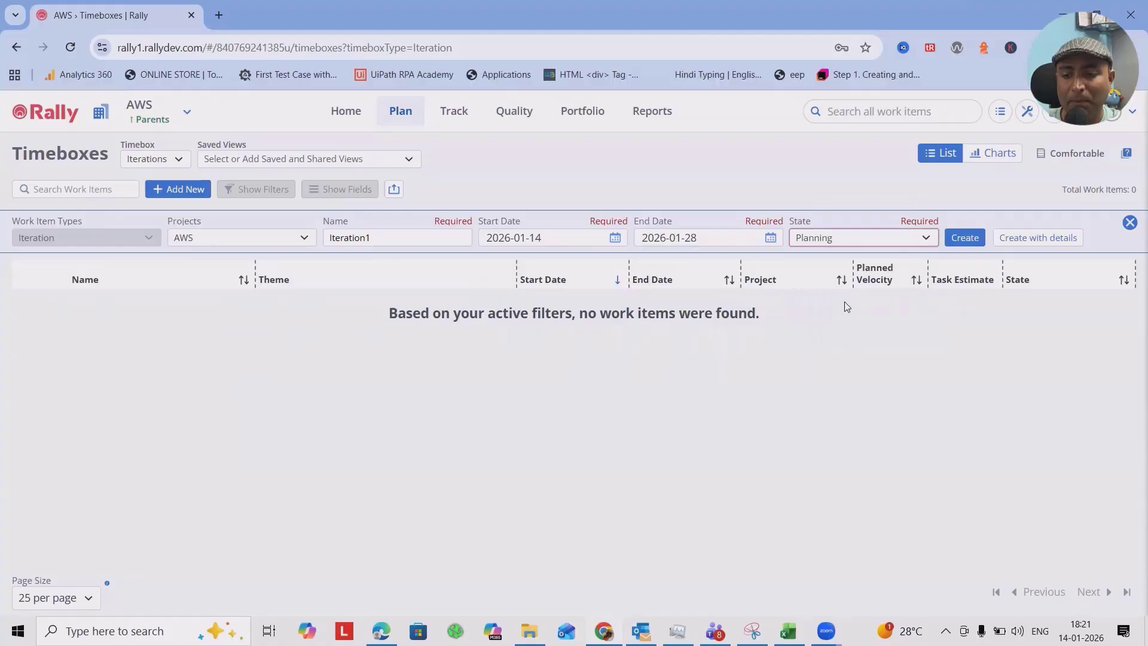
{"action": "left_click", "coordinate": [965, 237]}
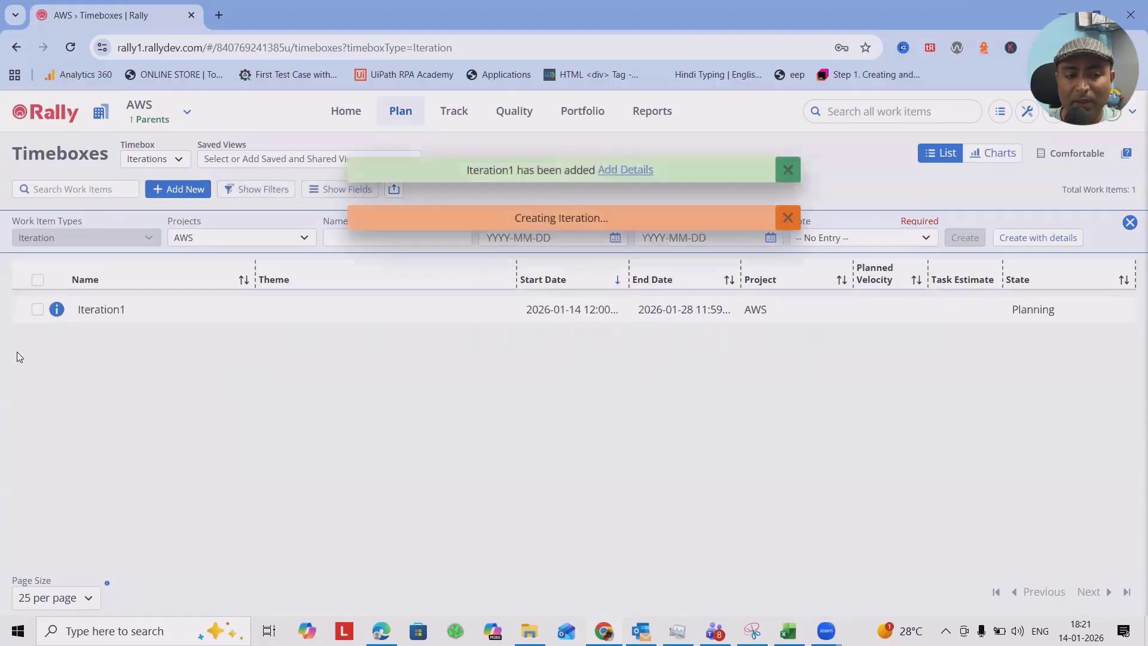
{"action": "left_click", "coordinate": [37, 309]}
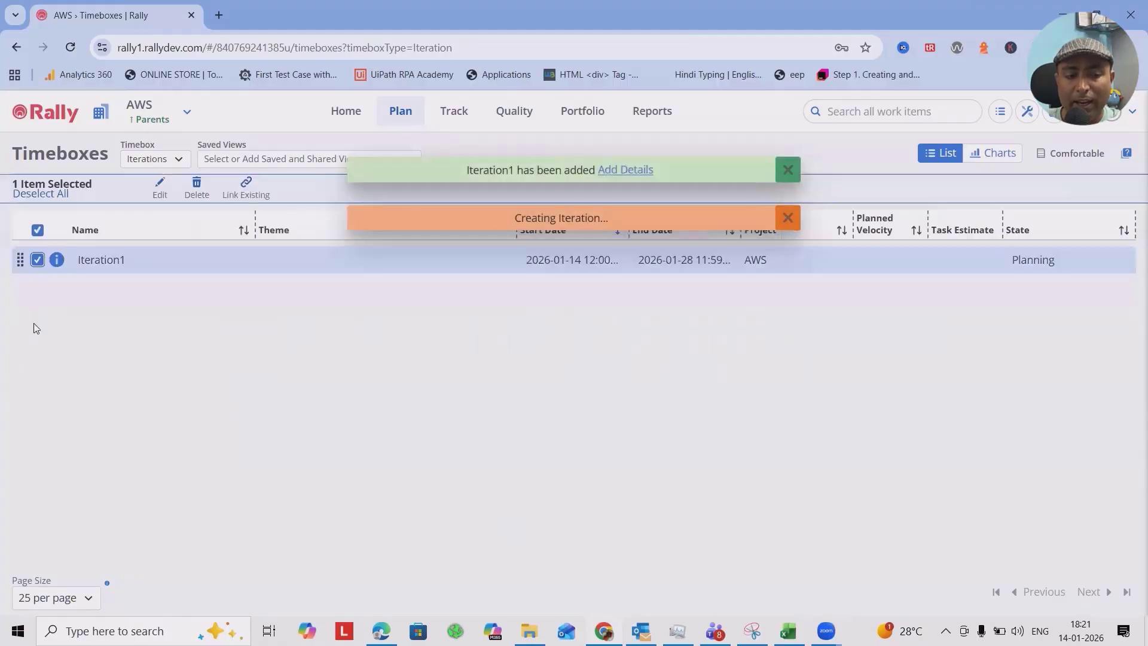
{"action": "left_click", "coordinate": [38, 232]}
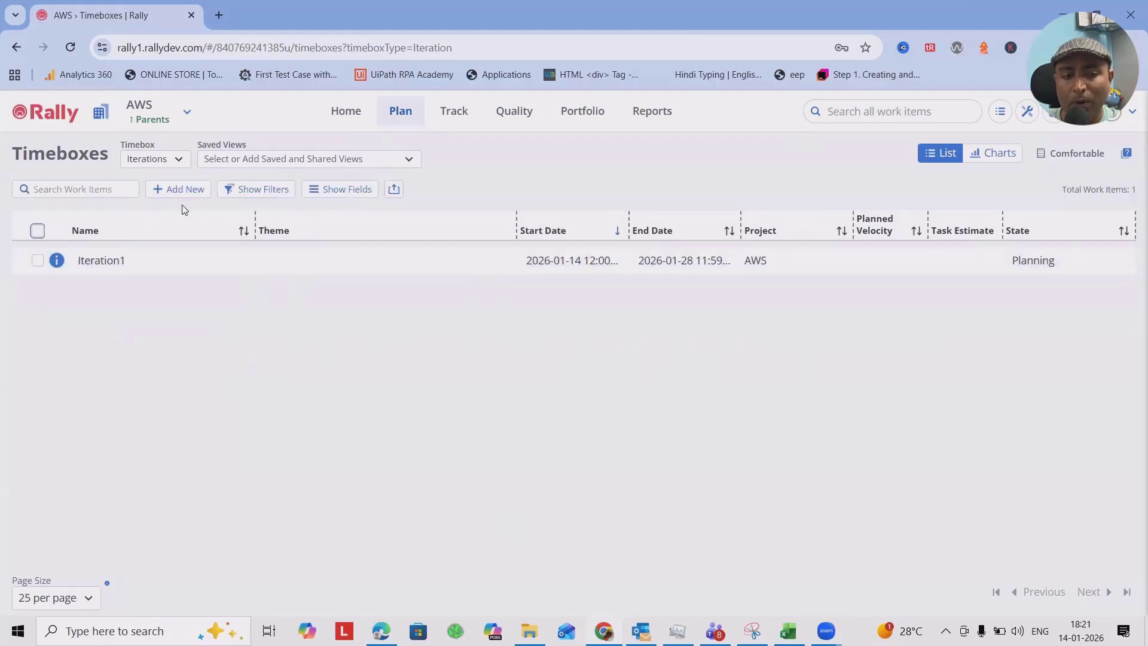
Step: Create an AWS iteration named Iteration 2 with start date 2026-01-28, end date 2026-02-11 and state Planning
{"action": "left_click", "coordinate": [180, 189]}
{"action": "left_click", "coordinate": [378, 240]}
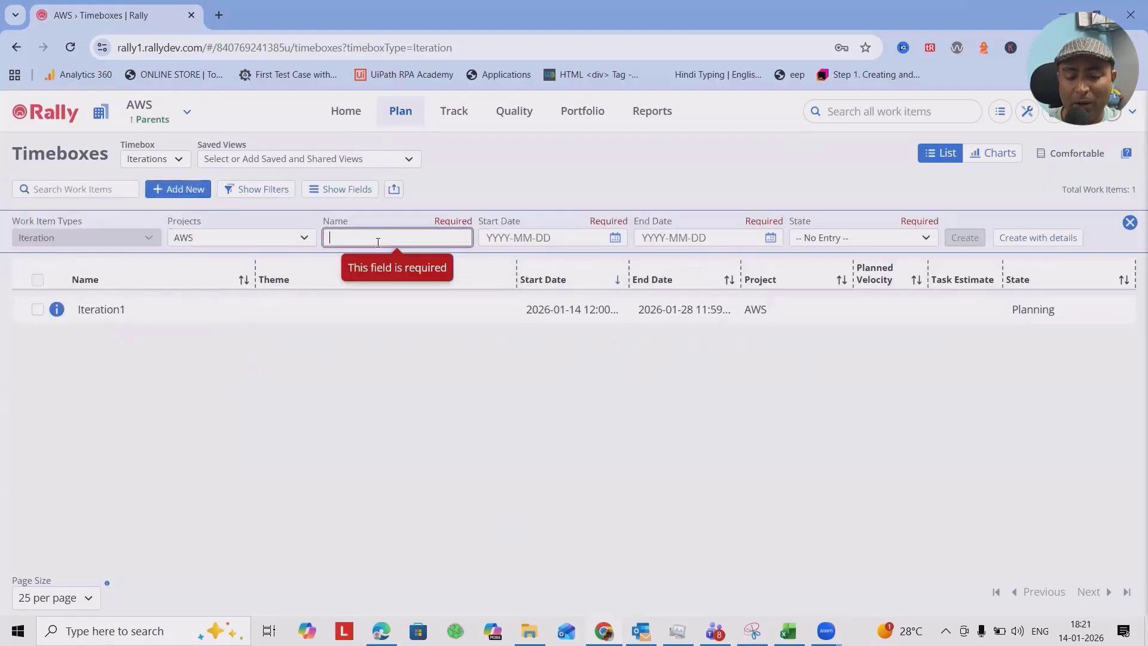
{"action": "type", "text": "Iteration 2"}
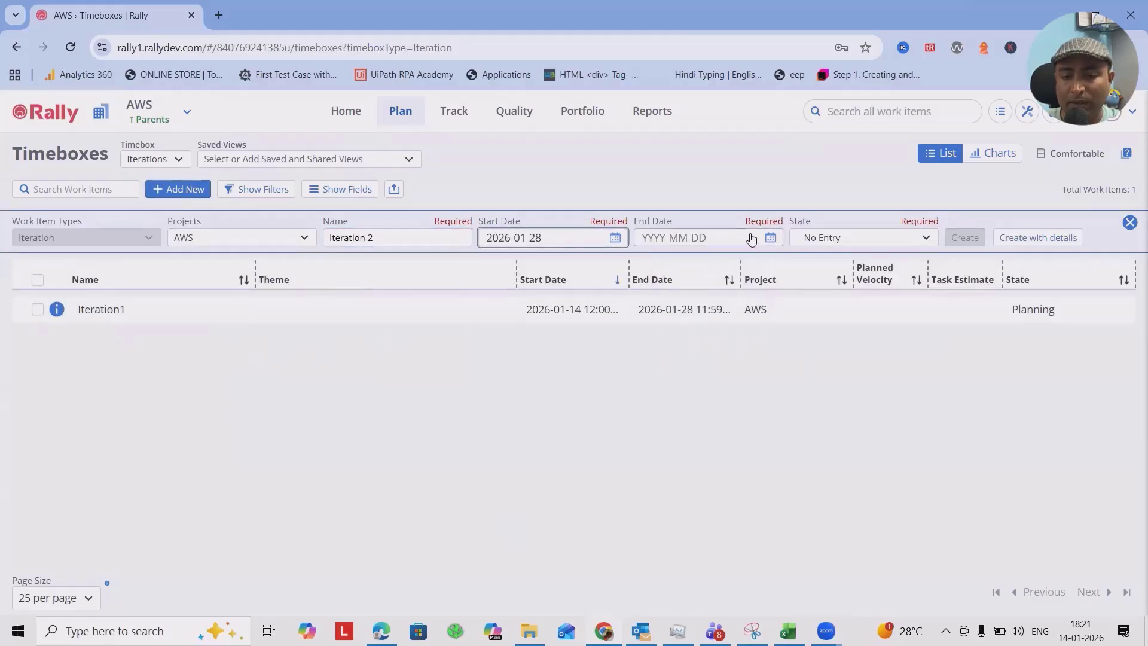
{"action": "left_click", "coordinate": [769, 238]}
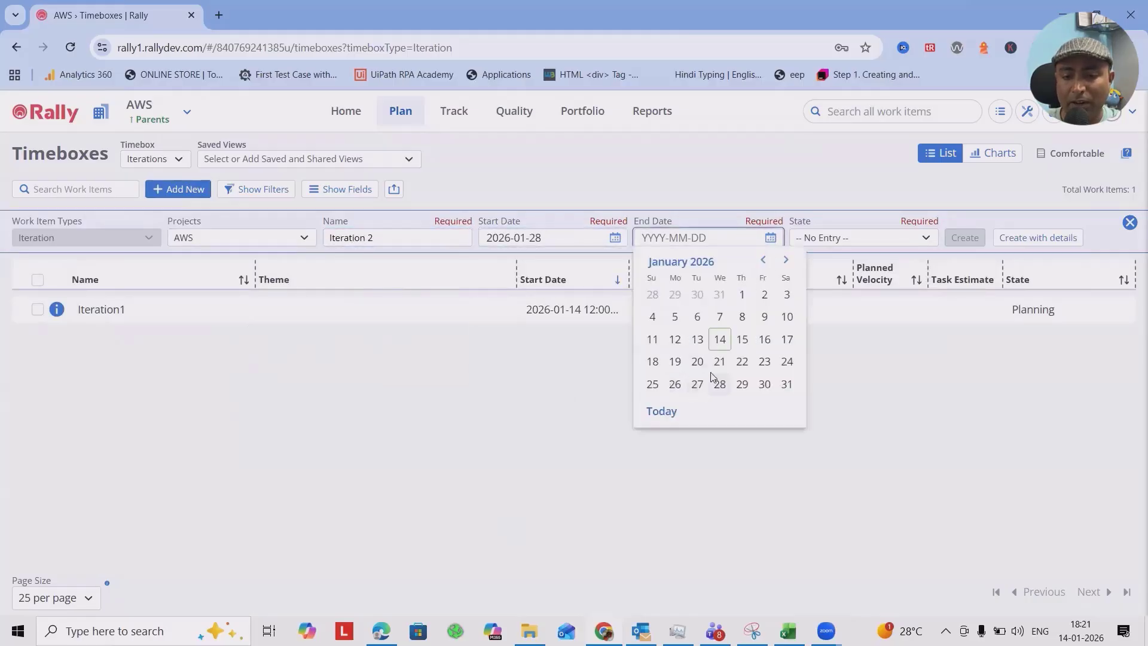
{"action": "left_click", "coordinate": [786, 259]}
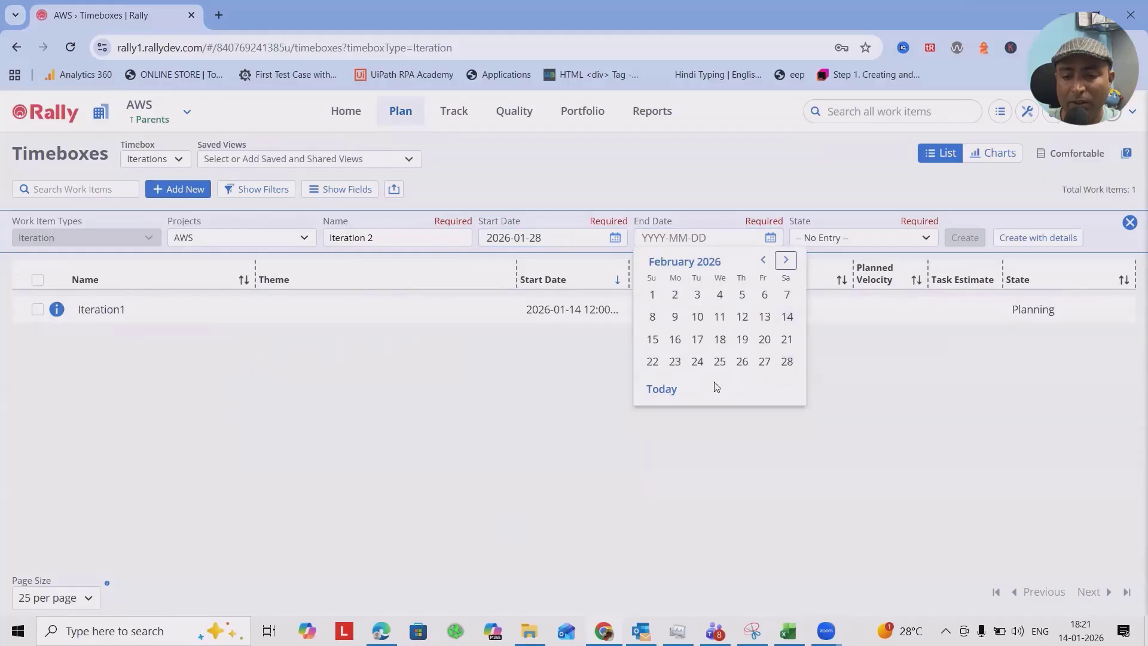
{"action": "left_click", "coordinate": [719, 317]}
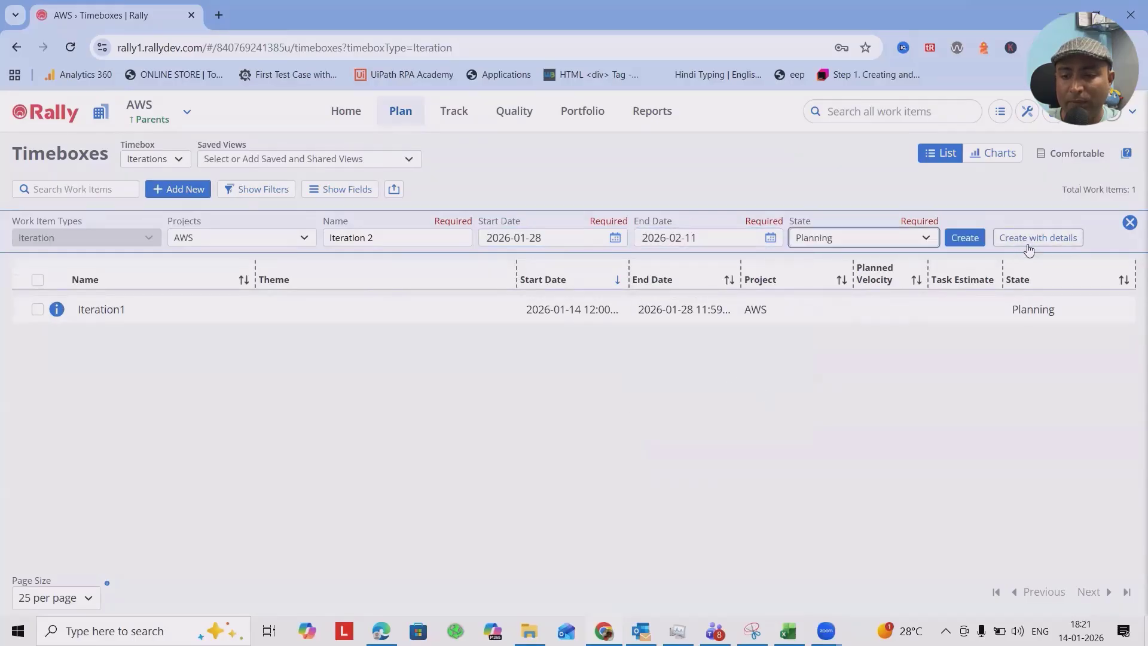
{"action": "left_click", "coordinate": [964, 237]}
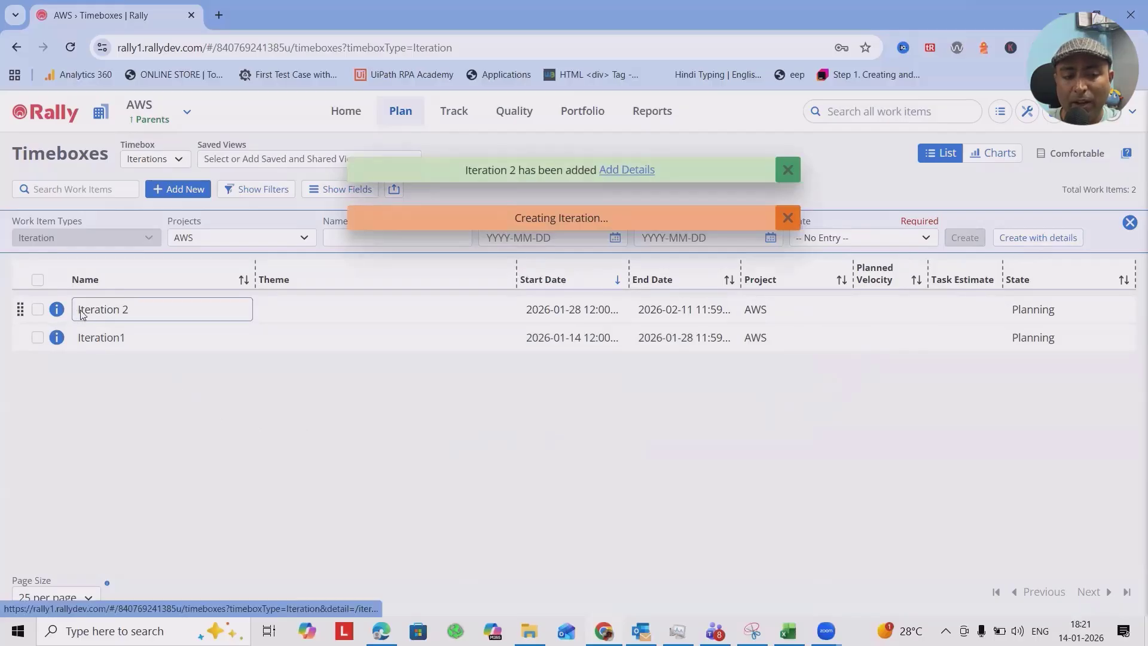
Step: Go to the user stories list and create an AWS user story named RTOS
{"action": "mouse_move", "coordinate": [392, 116]}
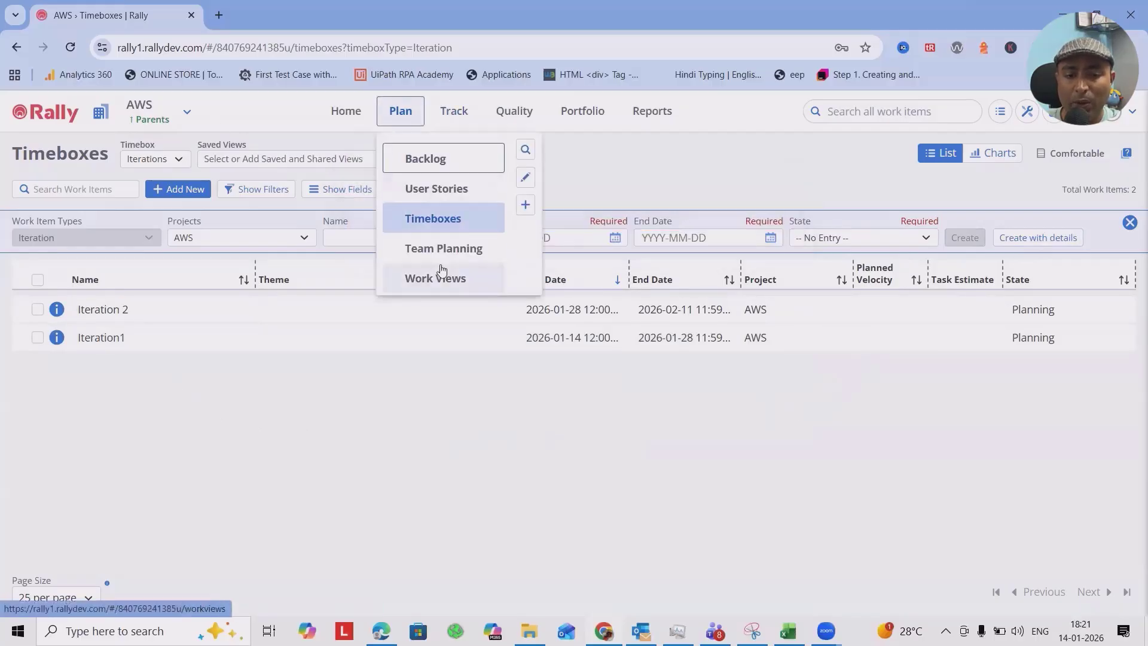
{"action": "left_click", "coordinate": [442, 198]}
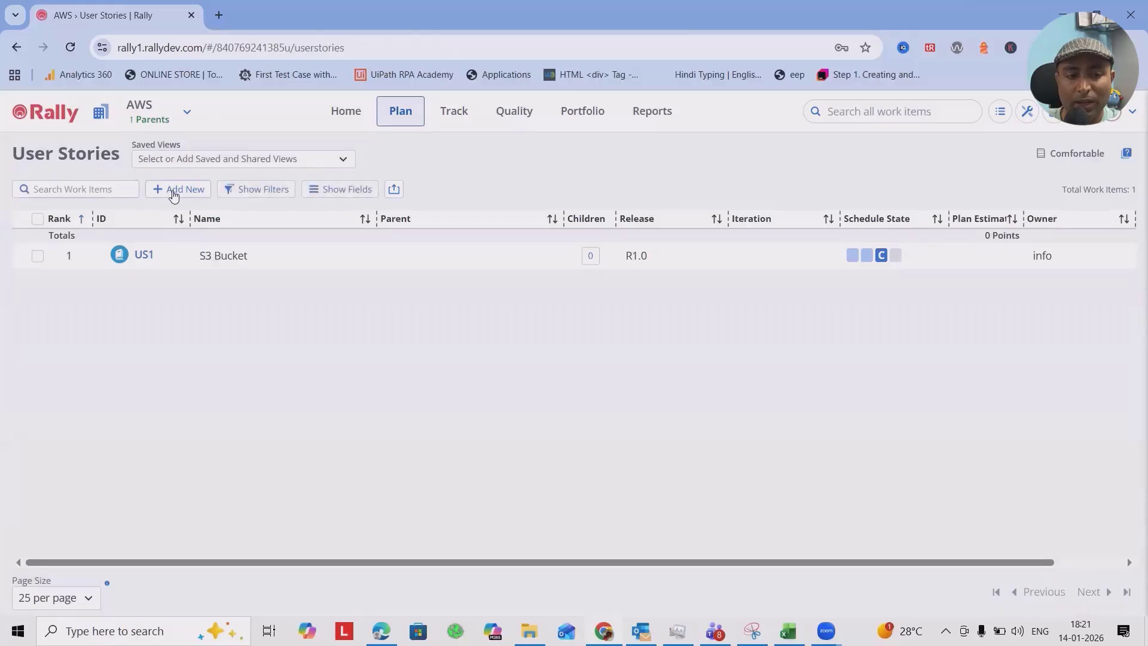
{"action": "left_click", "coordinate": [409, 242]}
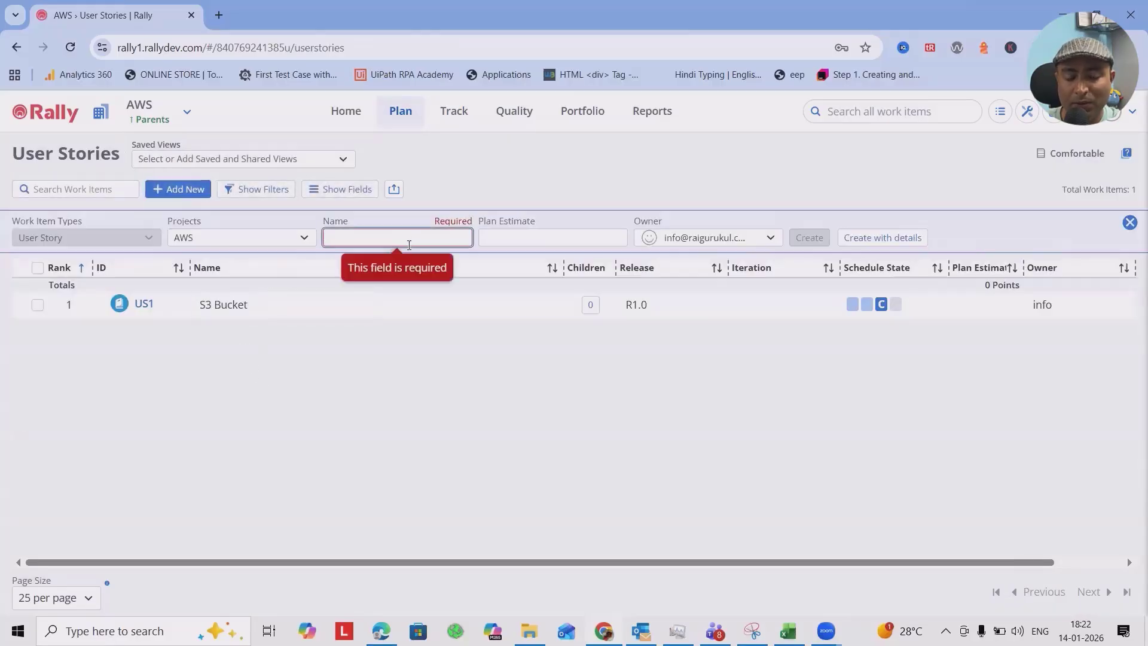
{"action": "type", "text": "RTOS"}
{"action": "left_click", "coordinate": [809, 237]}
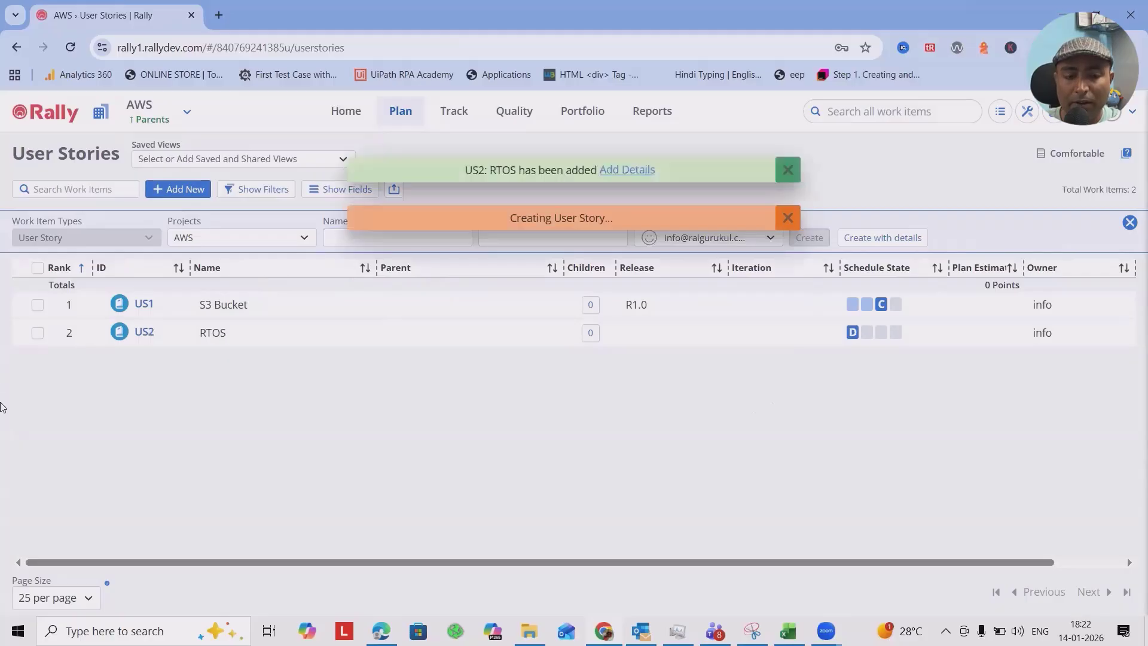
Step: Assign the RTOS story to Iteration1 in its details and save the story
{"action": "left_click", "coordinate": [144, 332]}
{"action": "scroll", "coordinate": [968, 382], "scroll_direction": "down", "scroll_amount": 6}
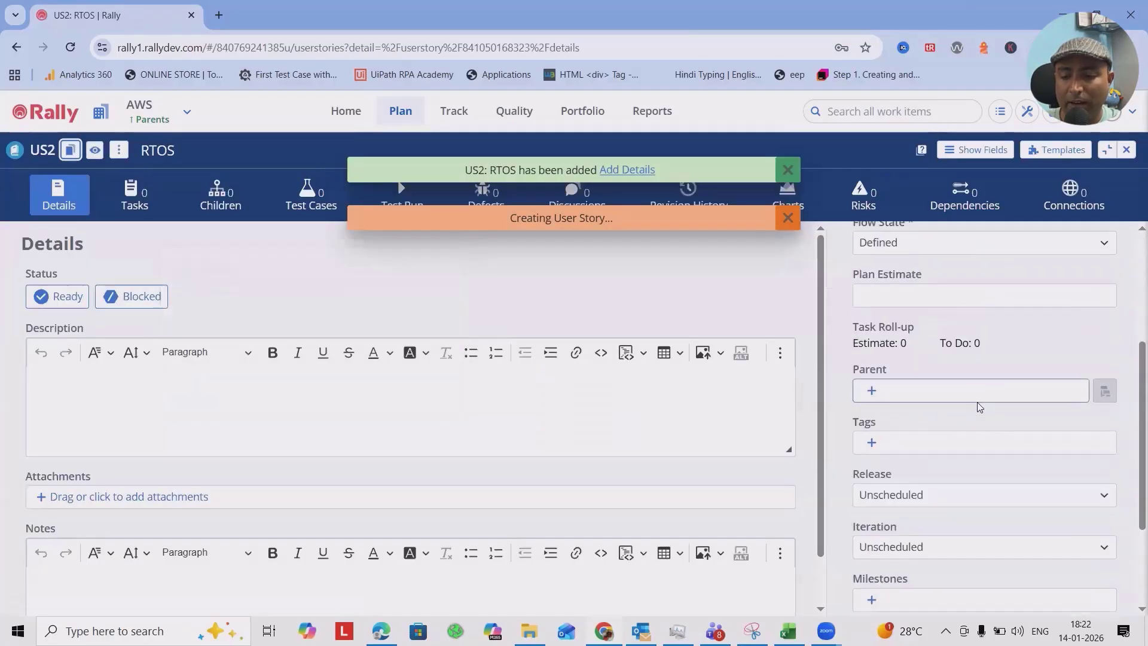
{"action": "left_click", "coordinate": [1008, 398]}
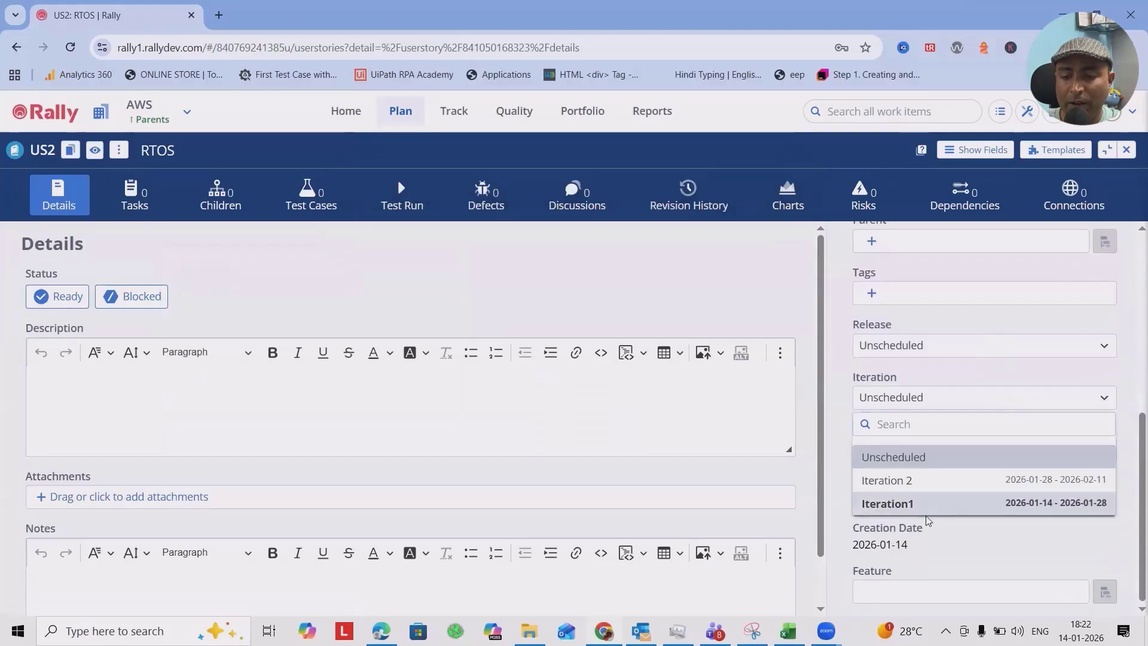
{"action": "left_click", "coordinate": [907, 505]}
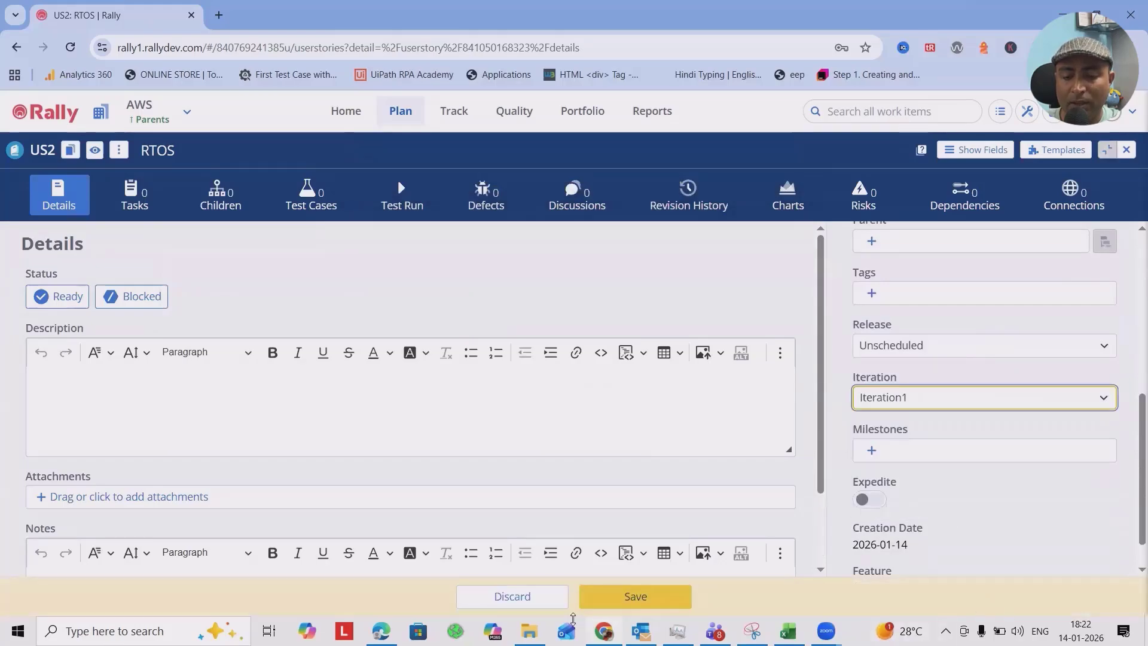
{"action": "left_click", "coordinate": [589, 597]}
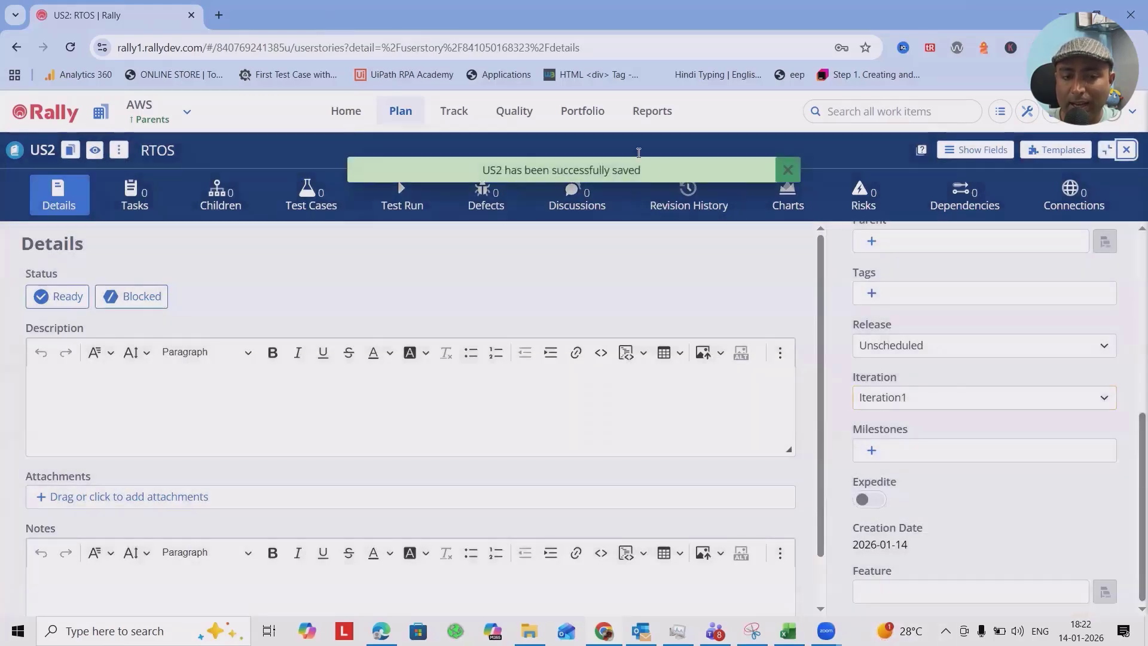
Step: Open Iteration1 from the timeboxes and review the artifacts linked to it
{"action": "left_click", "coordinate": [401, 115]}
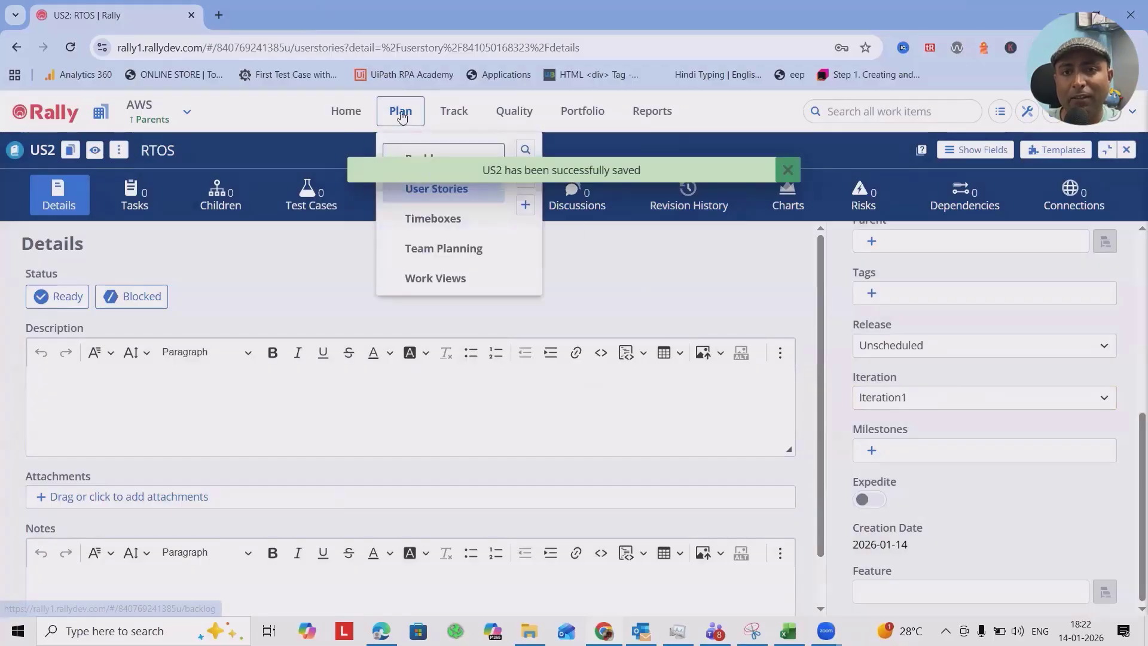
{"action": "left_click", "coordinate": [442, 220]}
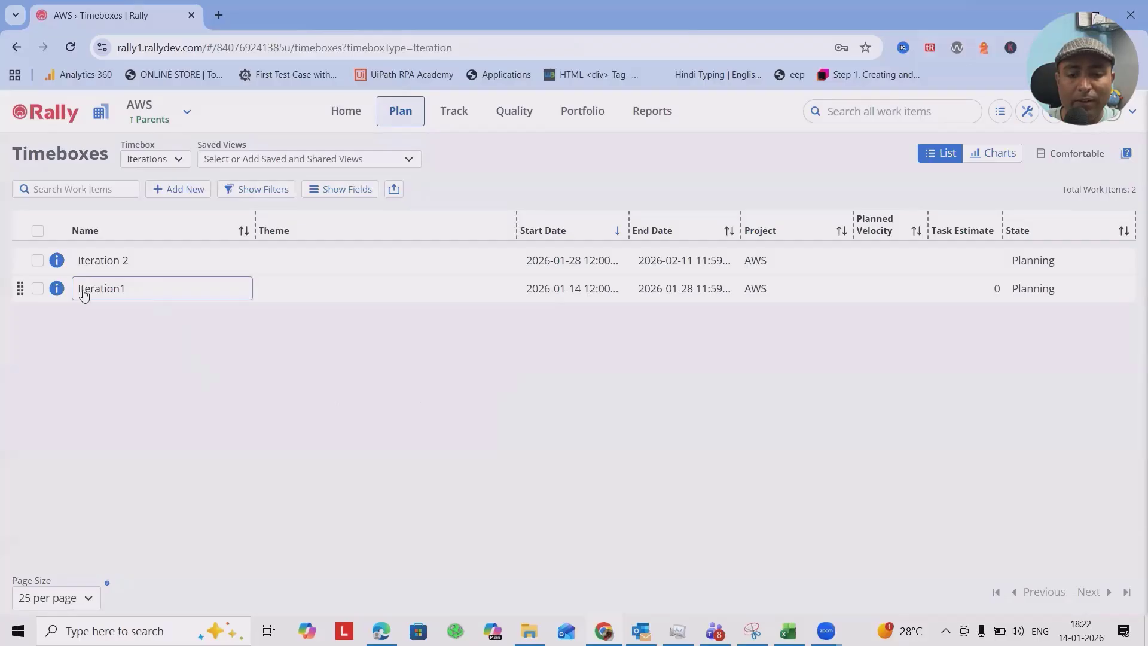
{"action": "left_click", "coordinate": [58, 290]}
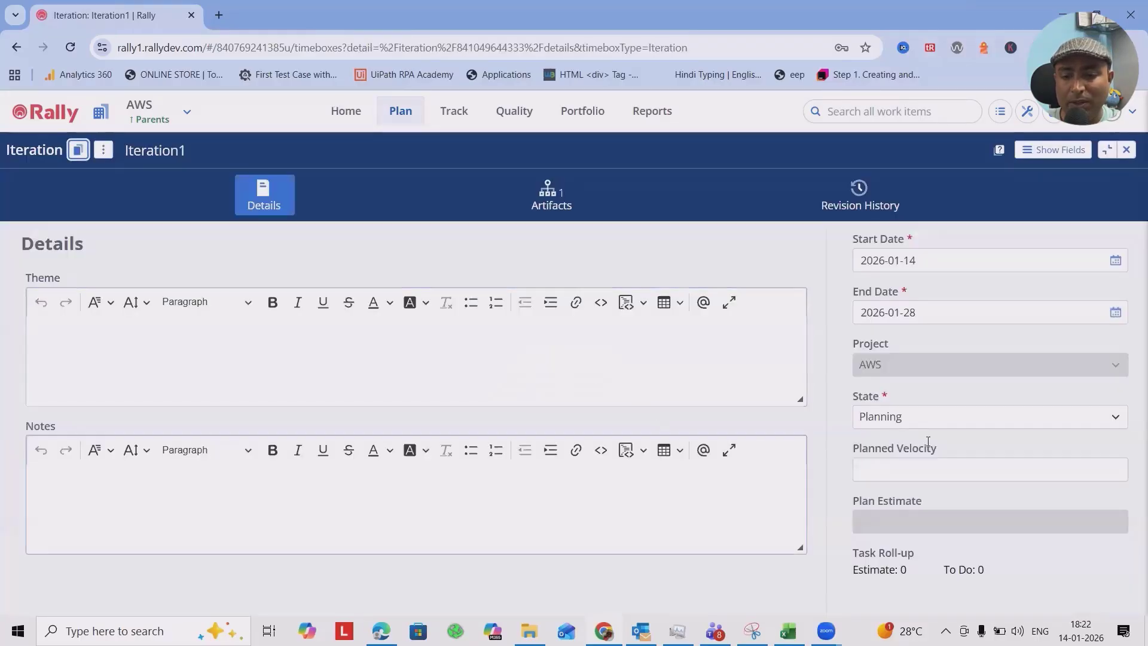
{"action": "left_click", "coordinate": [551, 198]}
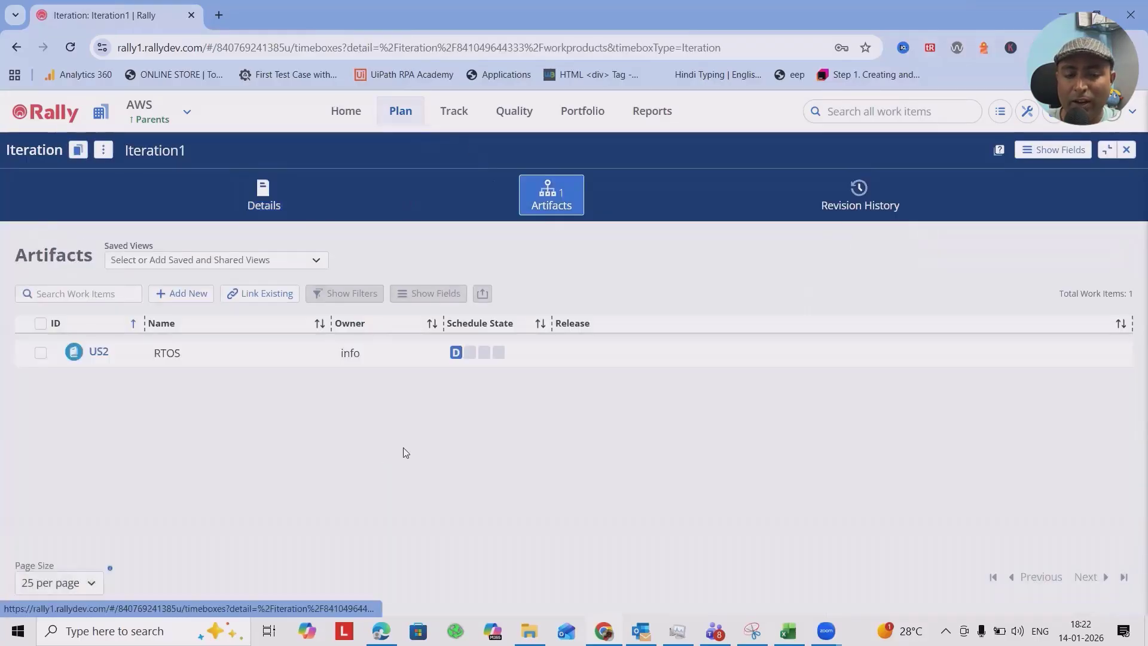
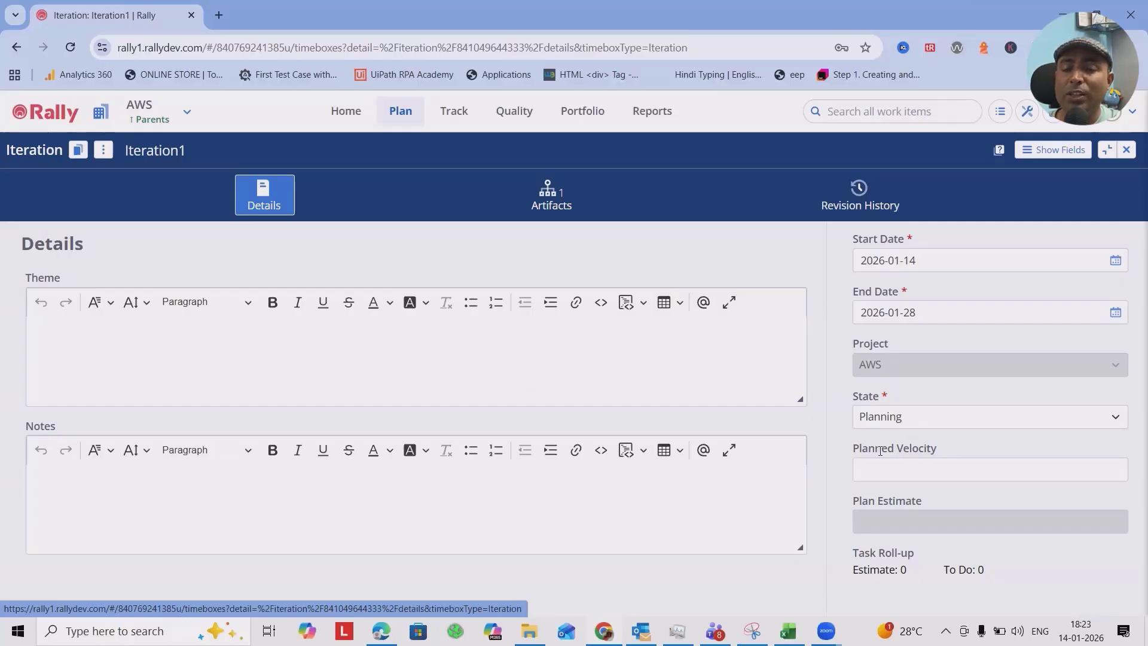
{"action": "left_click", "coordinate": [154, 394]}
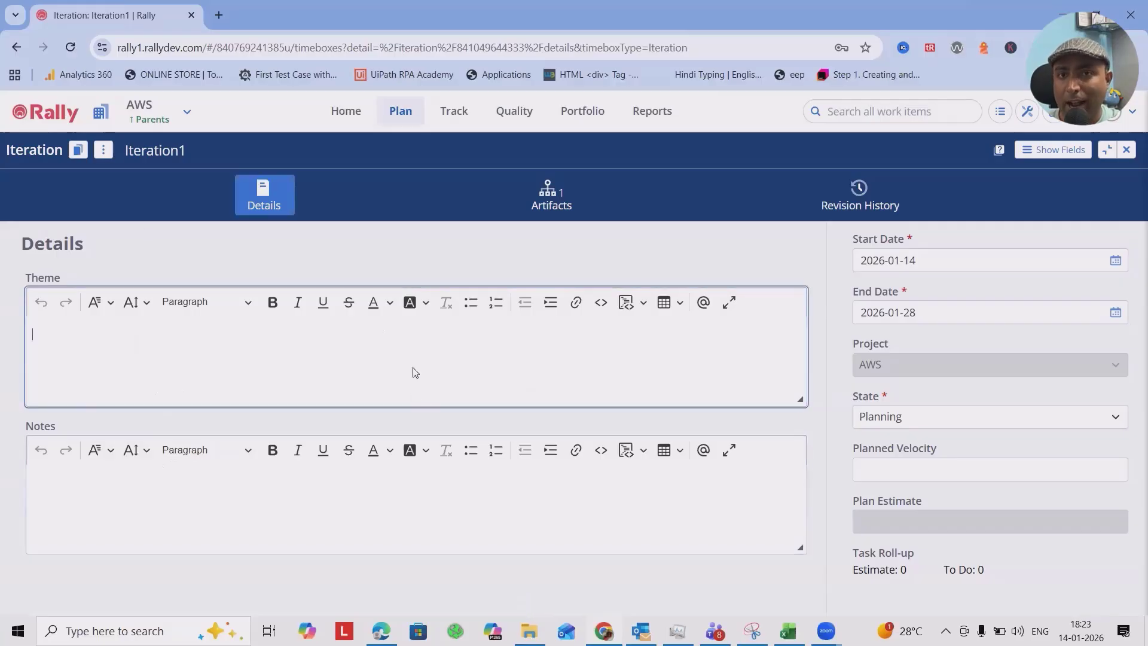
{"action": "left_click", "coordinate": [185, 507]}
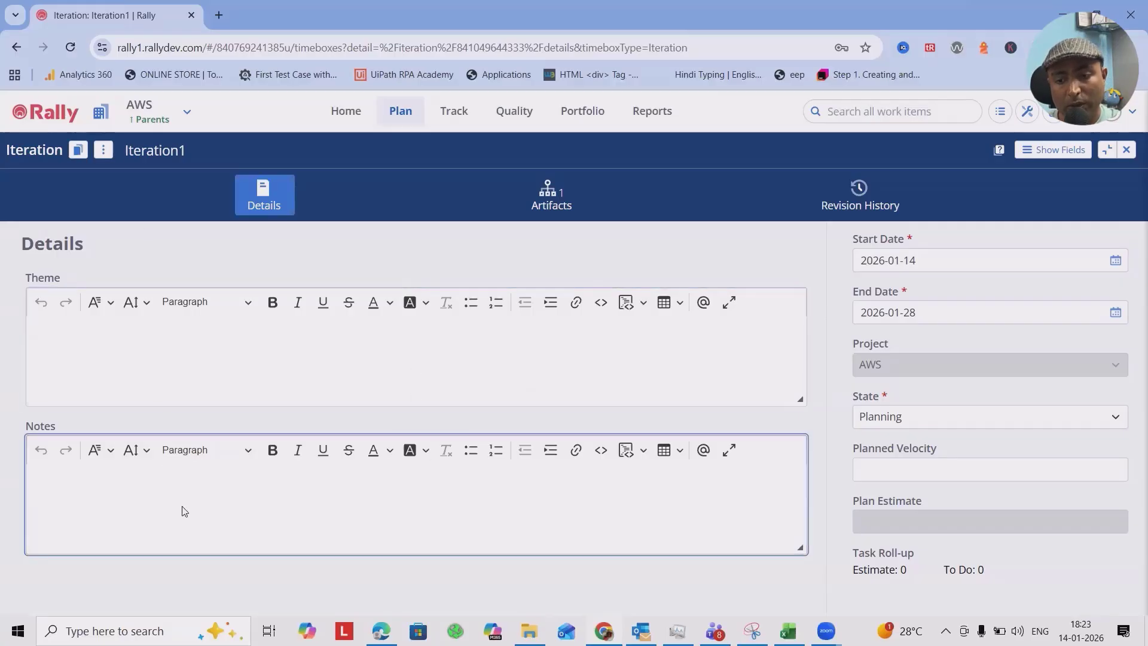
{"action": "left_click", "coordinate": [911, 467]}
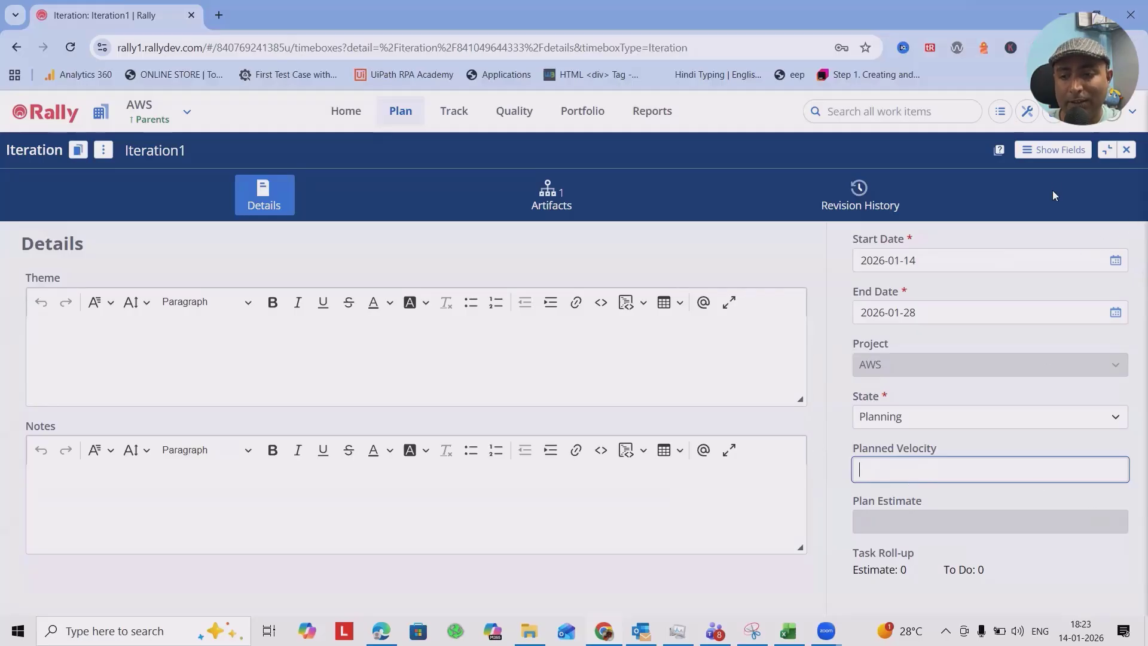
Step: Hide the Theme field from Iteration1's details and apply the field selection
{"action": "left_click", "coordinate": [1052, 150]}
{"action": "scroll", "coordinate": [992, 335], "scroll_direction": "down", "scroll_amount": 3}
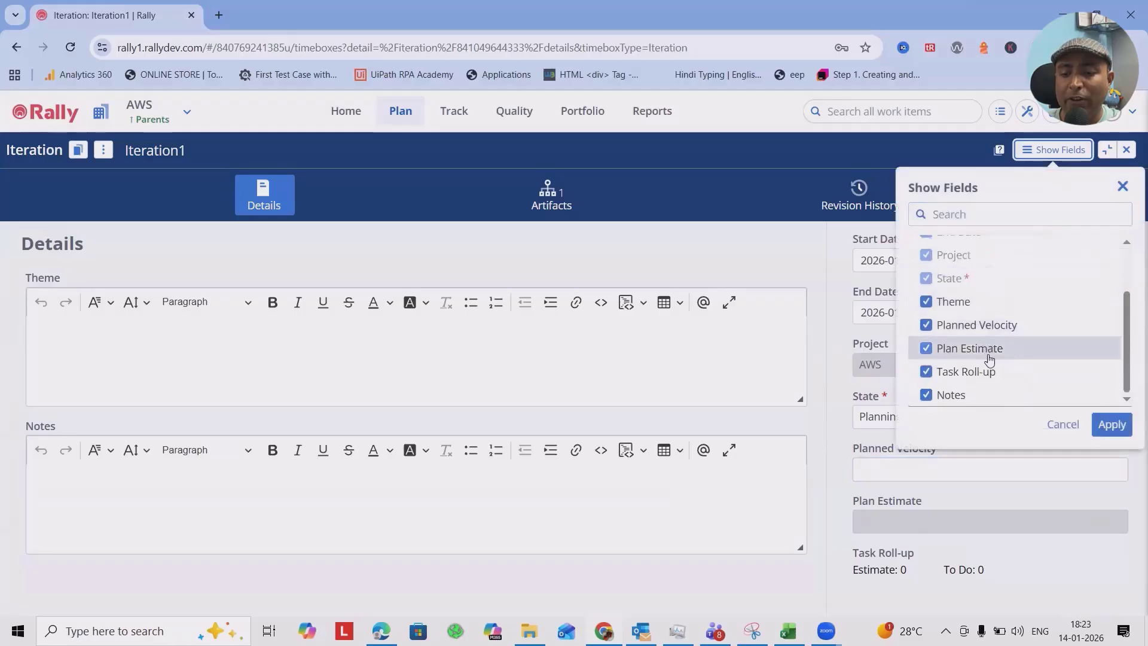
{"action": "scroll", "coordinate": [969, 293], "scroll_direction": "up", "scroll_amount": 2}
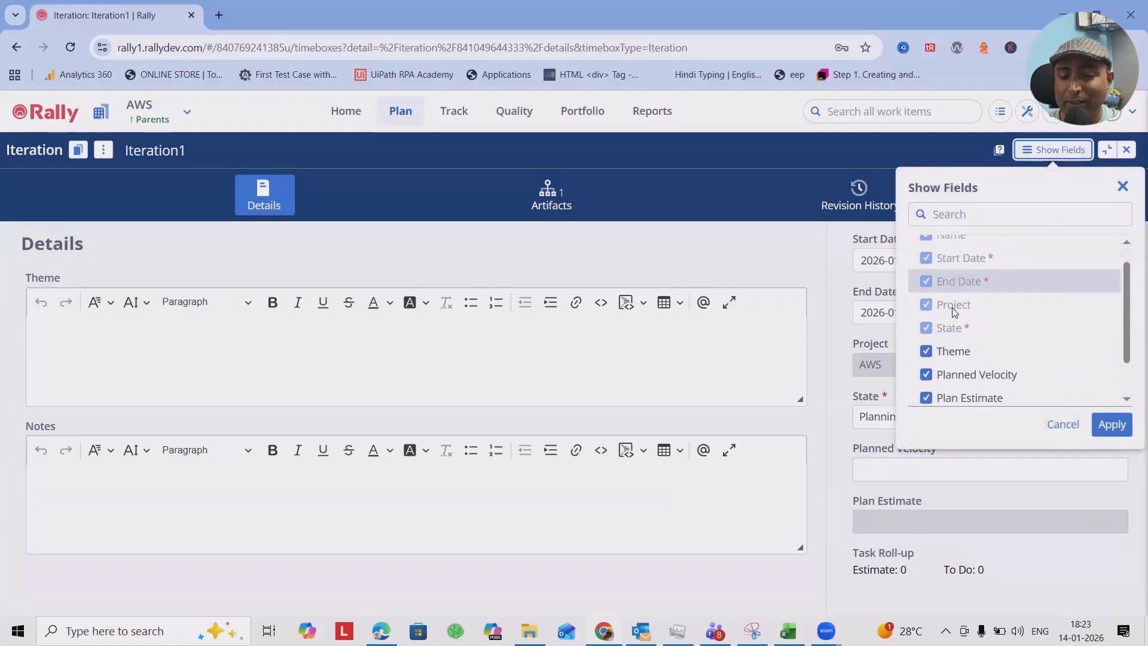
{"action": "scroll", "coordinate": [954, 311], "scroll_direction": "down", "scroll_amount": 2}
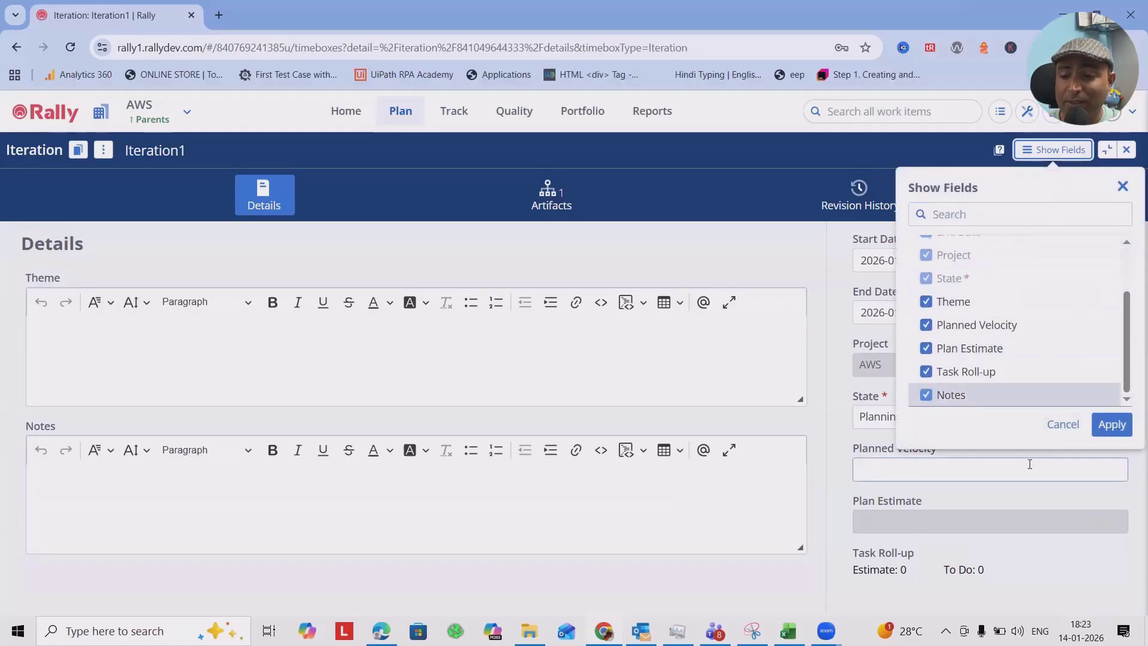
{"action": "left_click", "coordinate": [936, 309]}
{"action": "left_click", "coordinate": [1113, 425]}
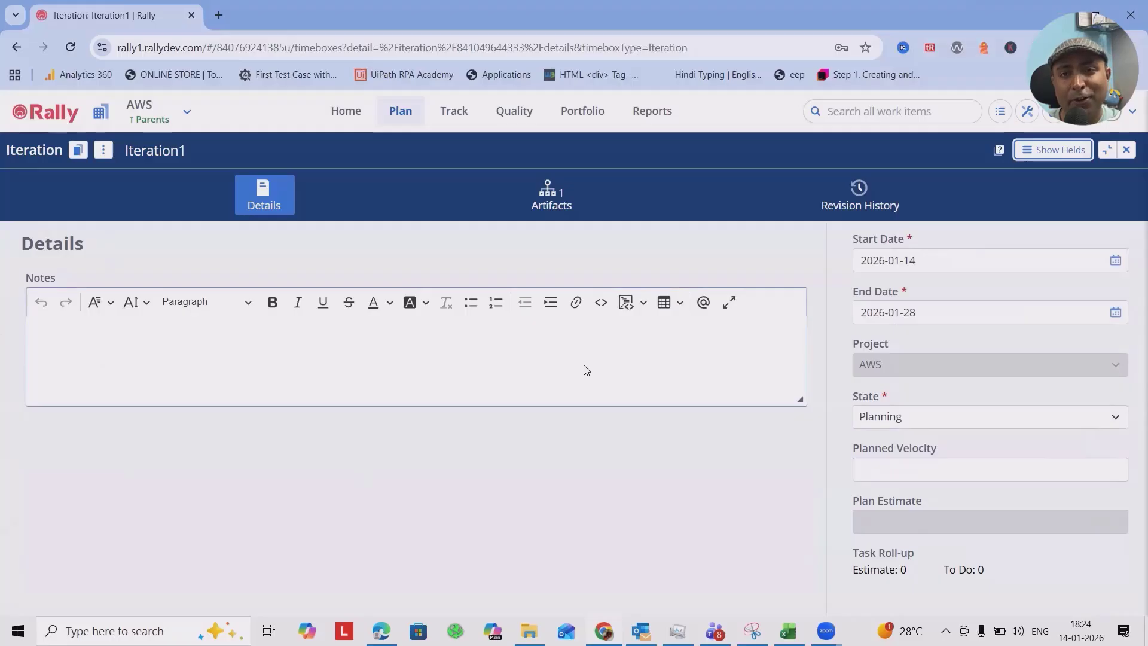
Step: Select the RTOS story among Iteration1's artifacts to review its available actions, and close the iteration
{"action": "left_click", "coordinate": [544, 208]}
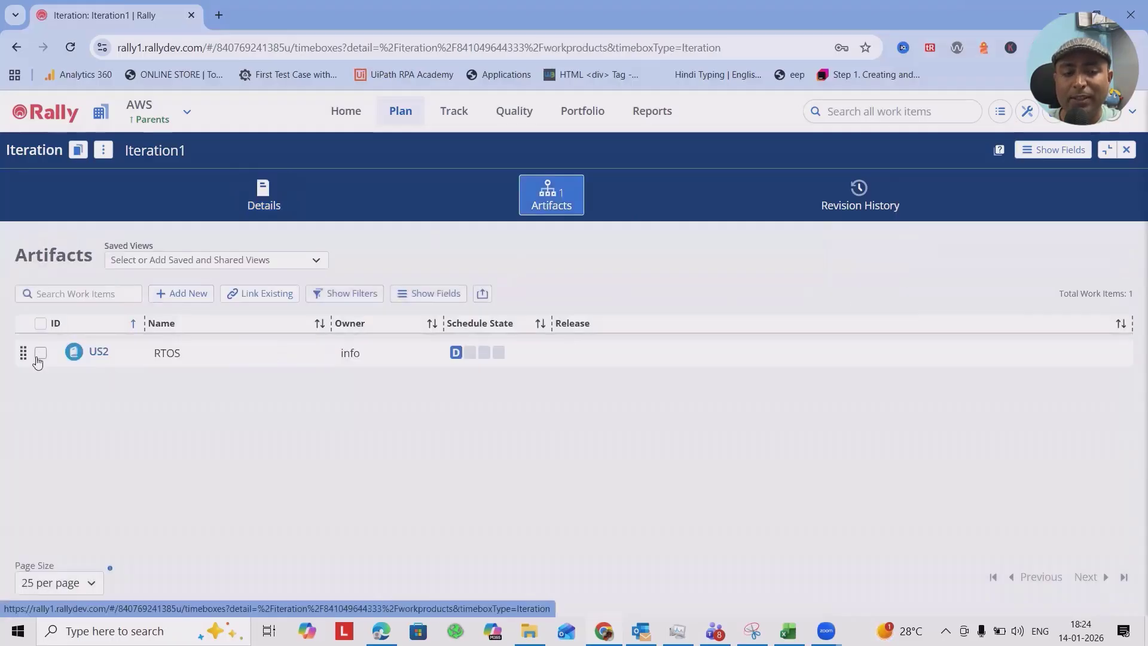
{"action": "left_click", "coordinate": [40, 352]}
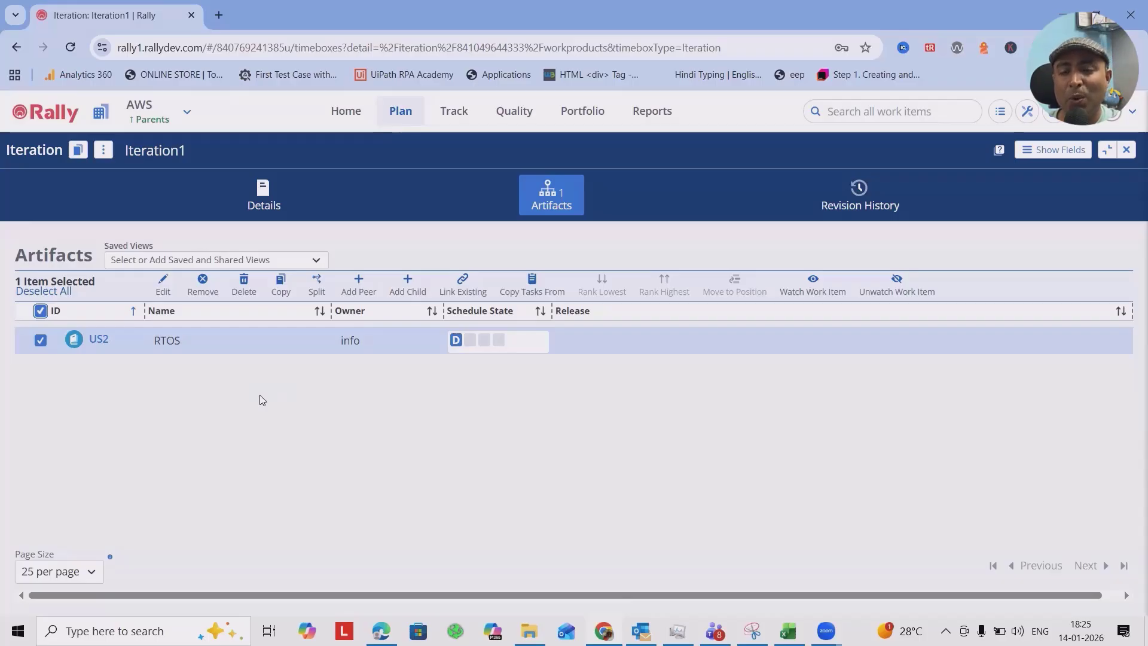
{"action": "left_click", "coordinate": [1126, 149]}
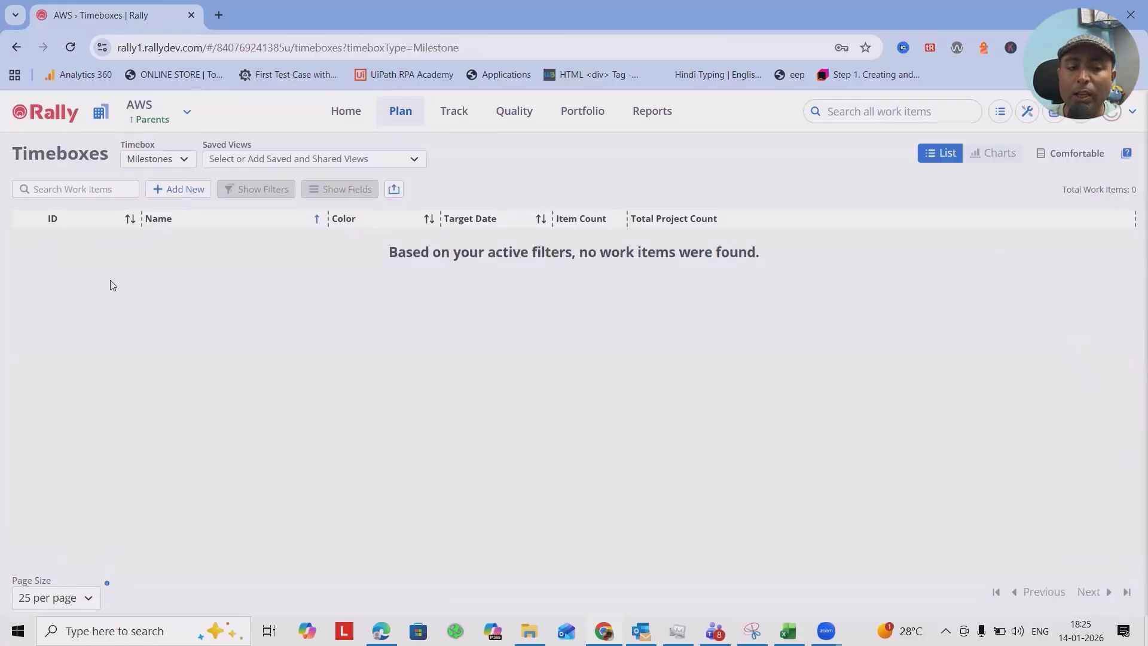
Step: Show the milestones in the timeboxes and start a new milestone named Feature 1 with target date 2026-01-28
{"action": "left_click", "coordinate": [190, 166]}
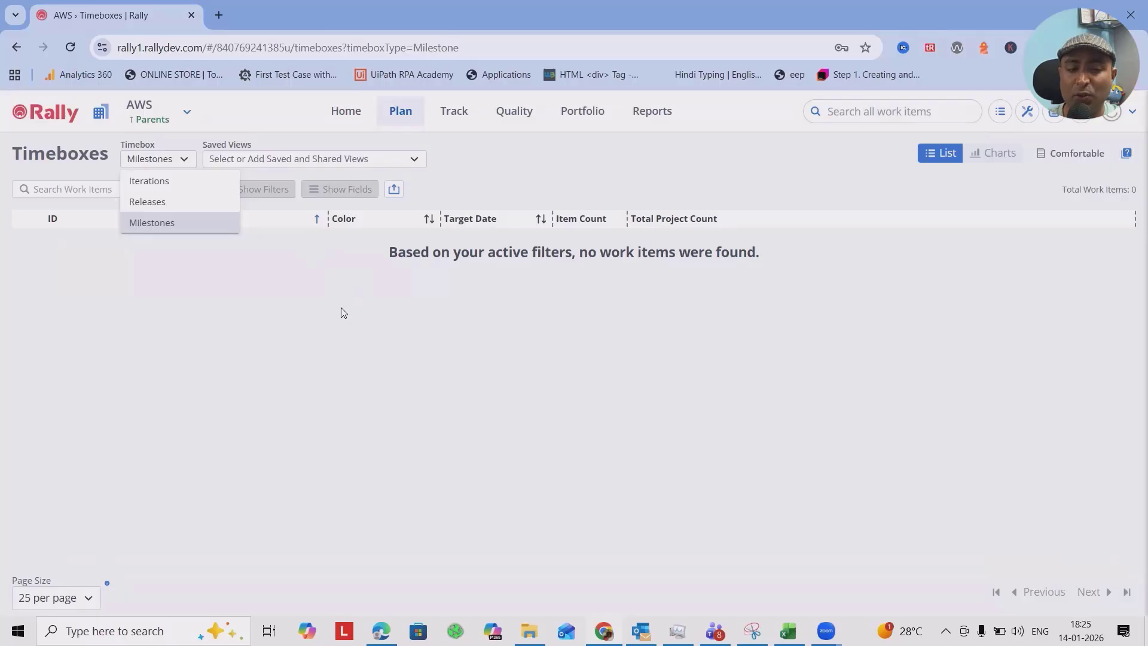
{"action": "left_click", "coordinate": [166, 228]}
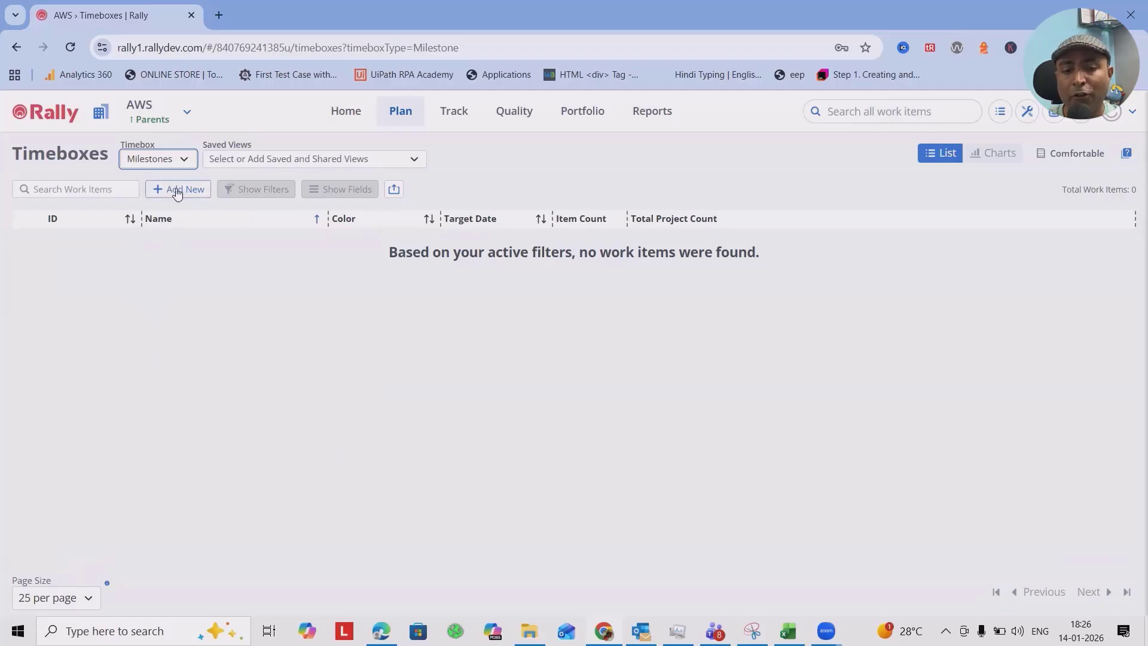
{"action": "left_click", "coordinate": [177, 191]}
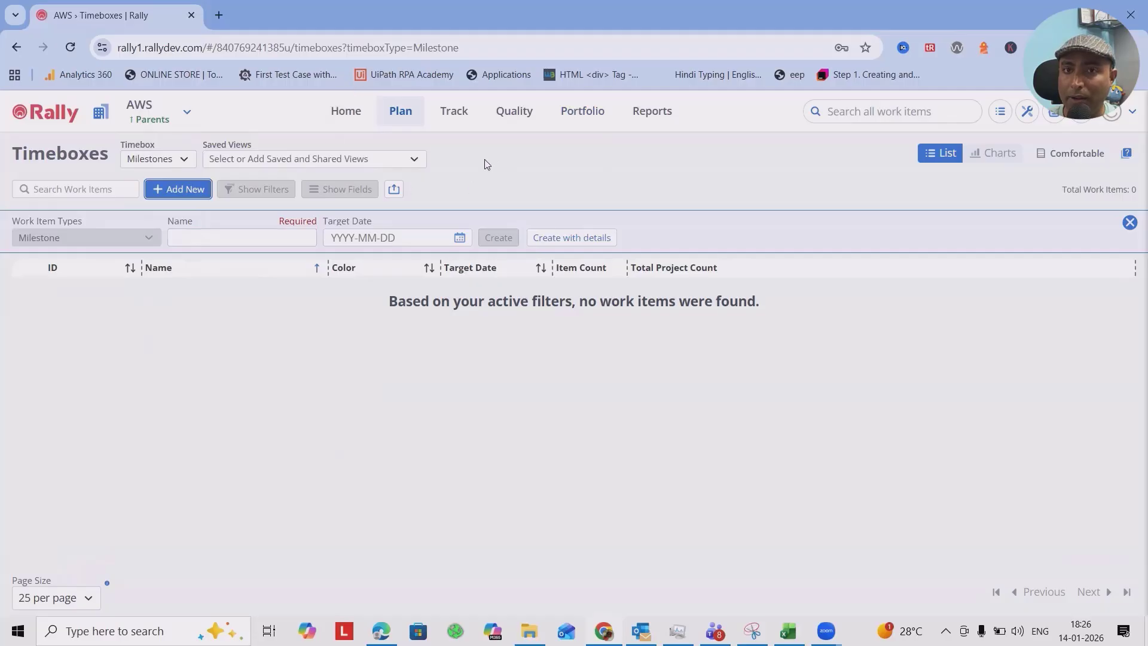
{"action": "left_click", "coordinate": [216, 236]}
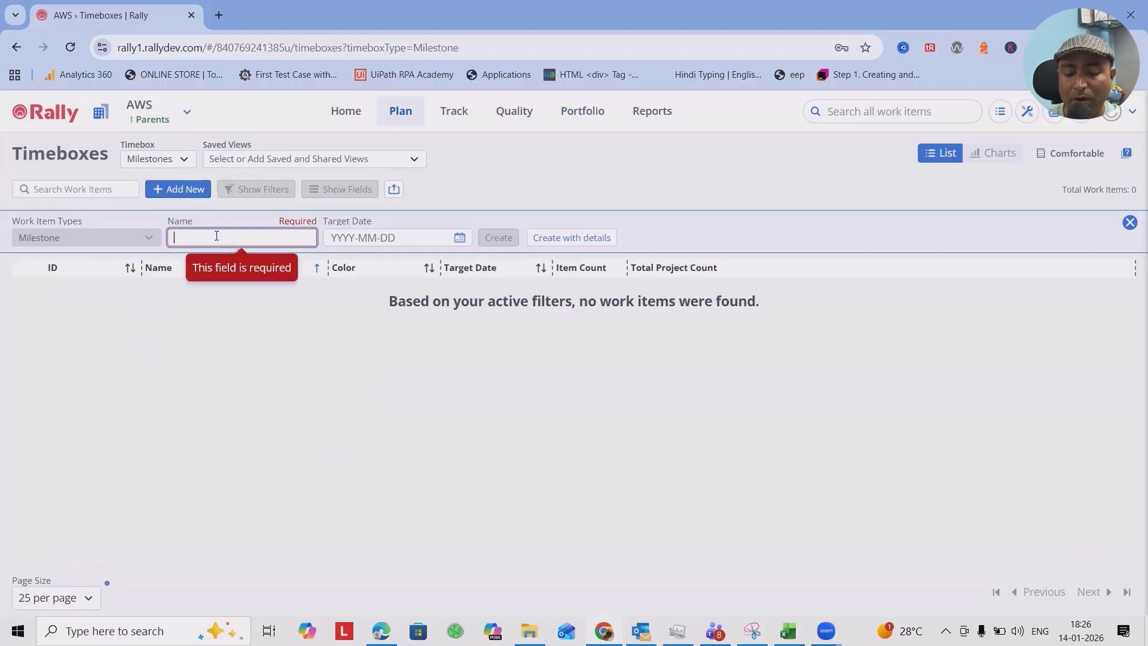
{"action": "type", "text": "Fe"}
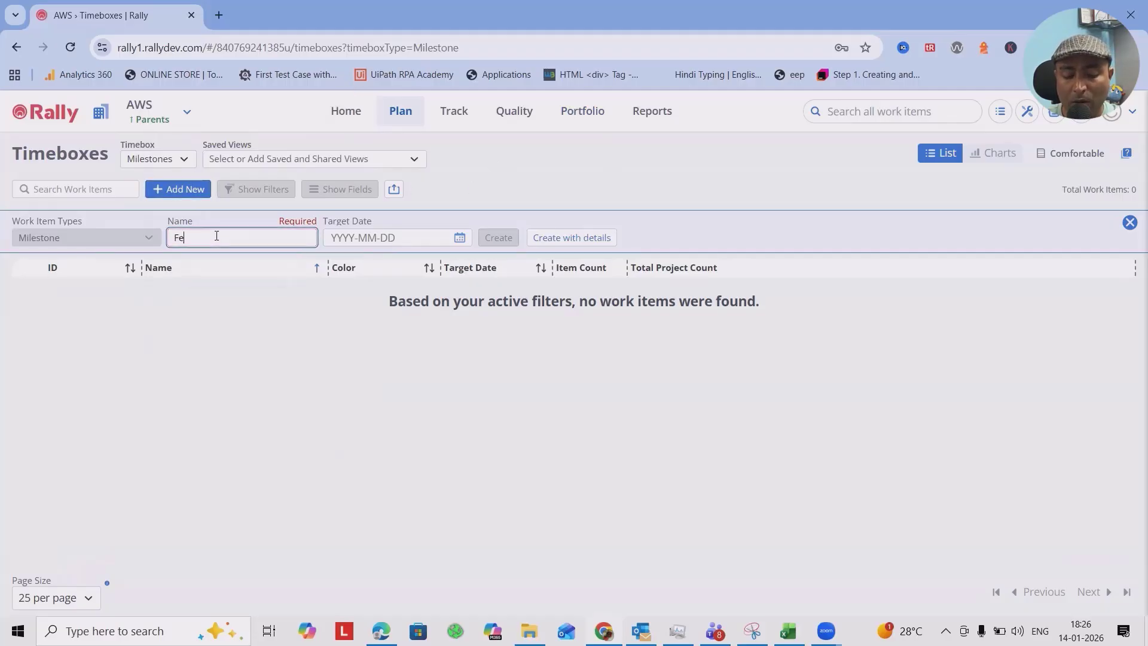
{"action": "type", "text": "ature 1"}
{"action": "key", "text": "Tab"}
{"action": "left_click", "coordinate": [405, 384]}
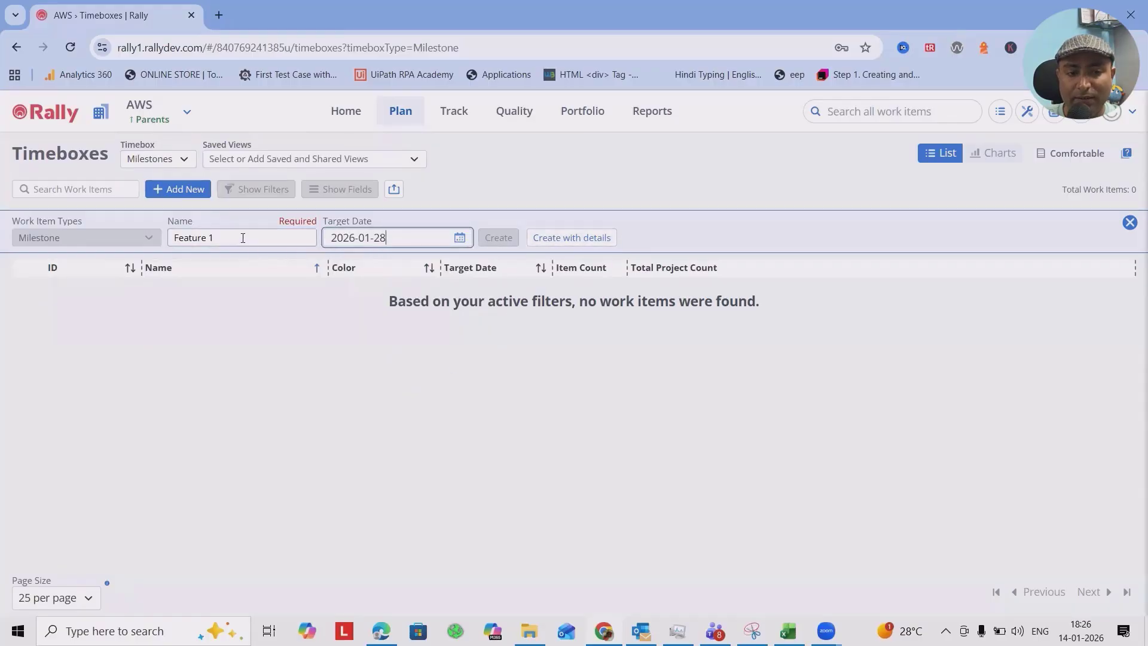
Step: Rename the new milestone as Milestone, assign it to the AWS project in its detailed form and create it
{"action": "left_click", "coordinate": [243, 238]}
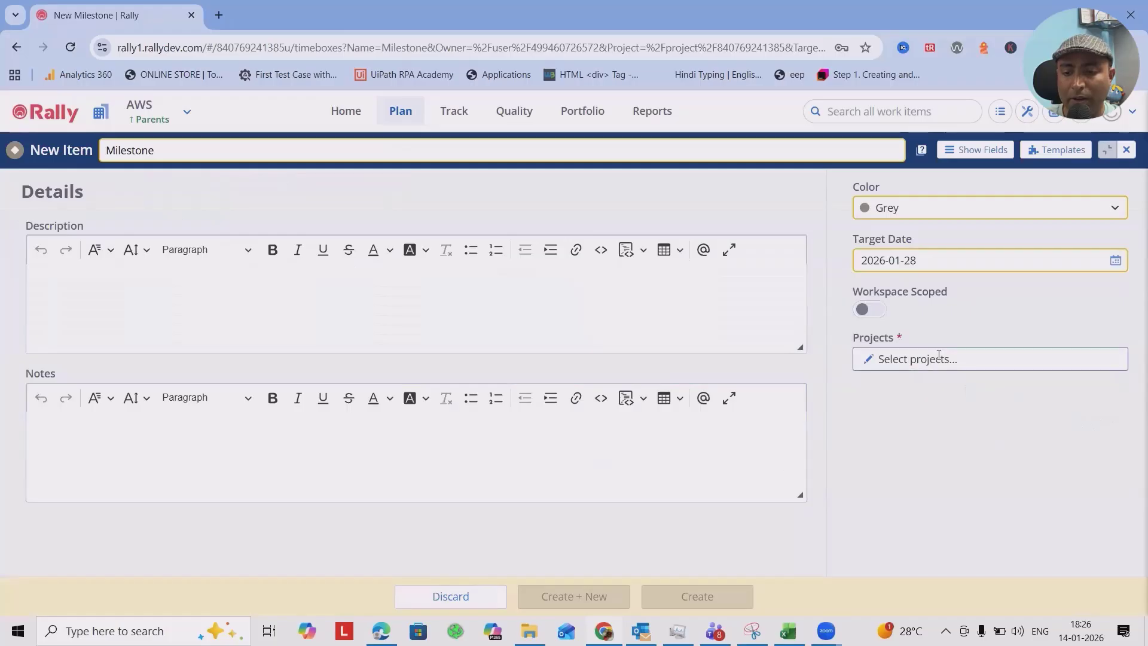
{"action": "left_click", "coordinate": [866, 359]}
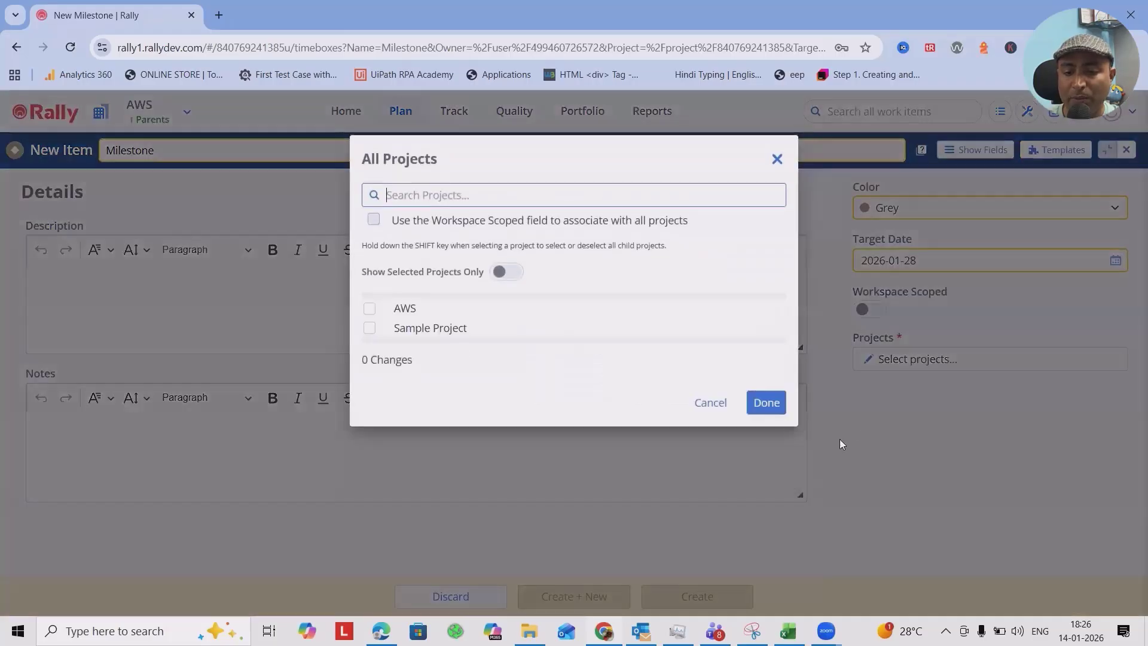
{"action": "left_click", "coordinate": [369, 308]}
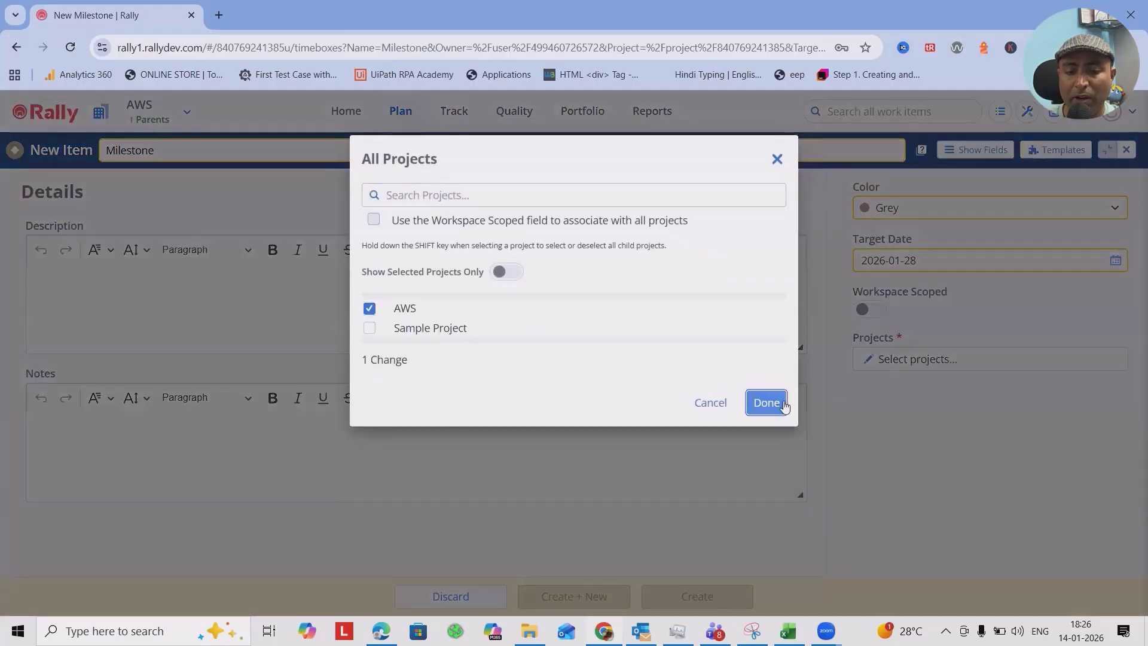
{"action": "left_click", "coordinate": [765, 403]}
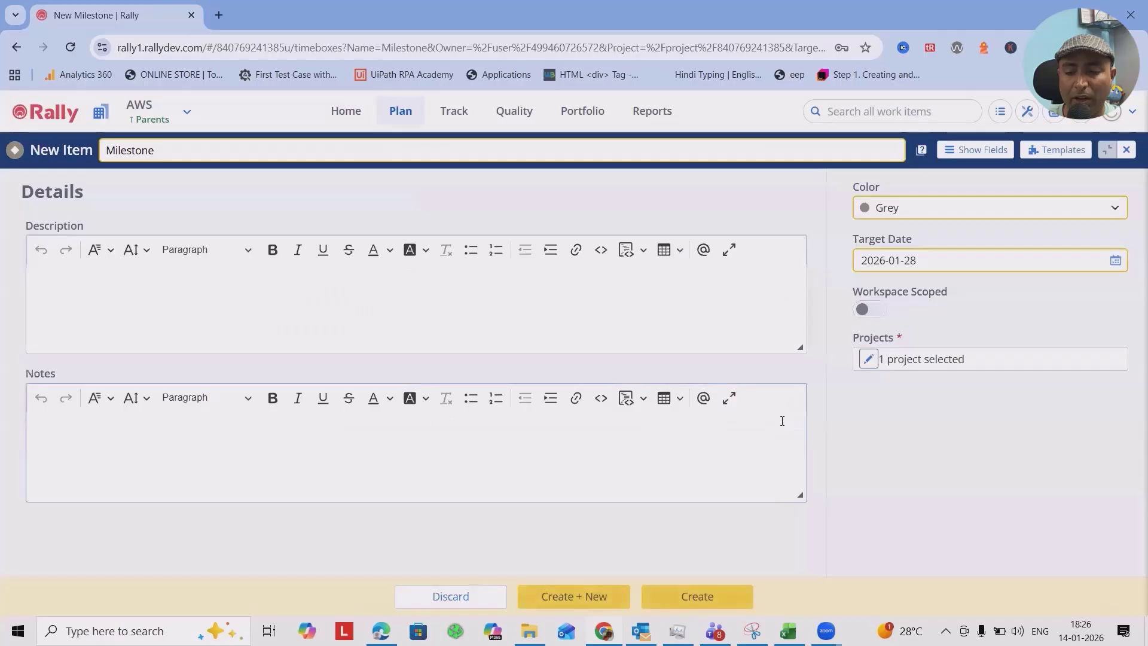
{"action": "left_click", "coordinate": [1069, 153]}
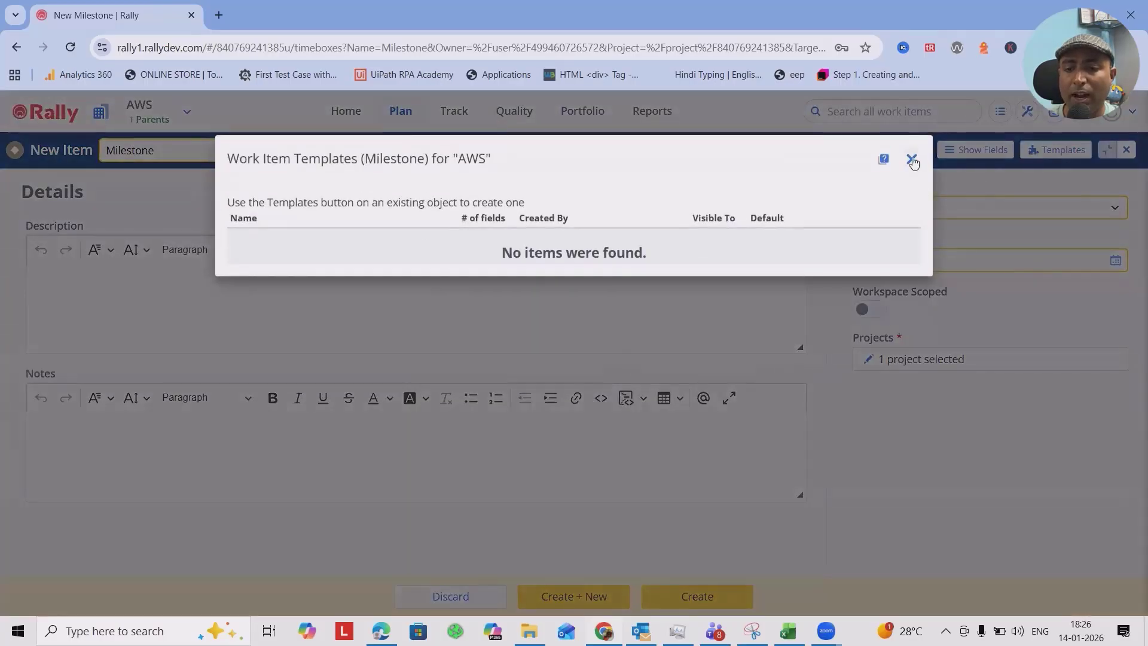
{"action": "left_click", "coordinate": [911, 159]}
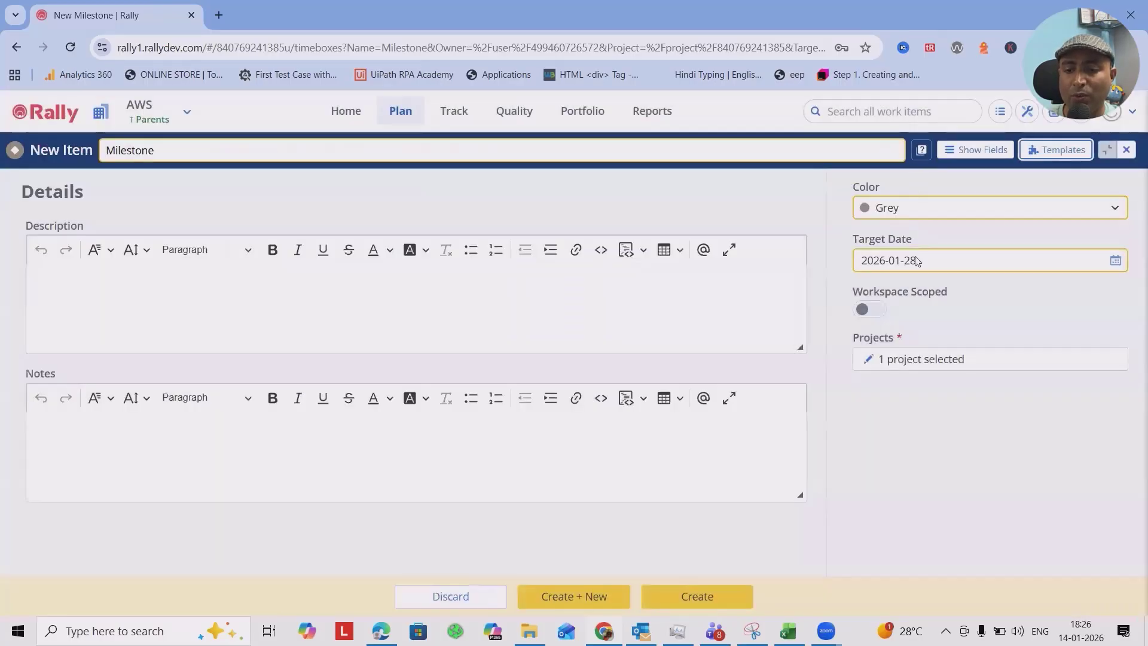
{"action": "left_click", "coordinate": [694, 598]}
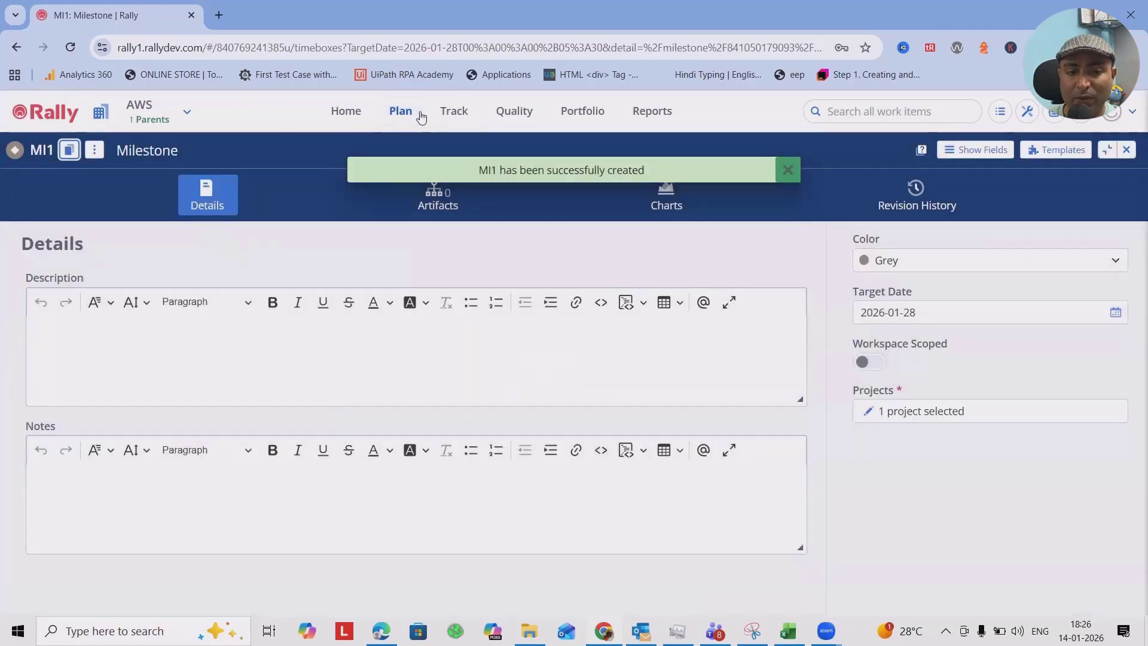
Step: Return to the timeboxes list of milestones and set the milestone's color to Blue
{"action": "left_click", "coordinate": [400, 112]}
{"action": "left_click", "coordinate": [448, 228]}
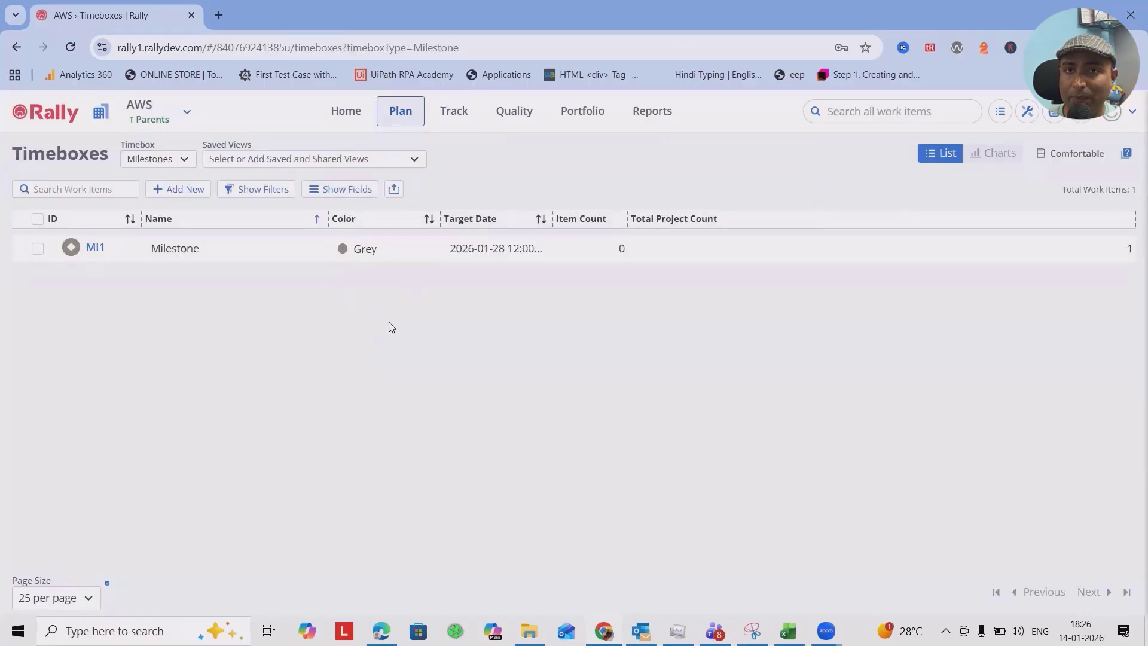
{"action": "left_click", "coordinate": [355, 254]}
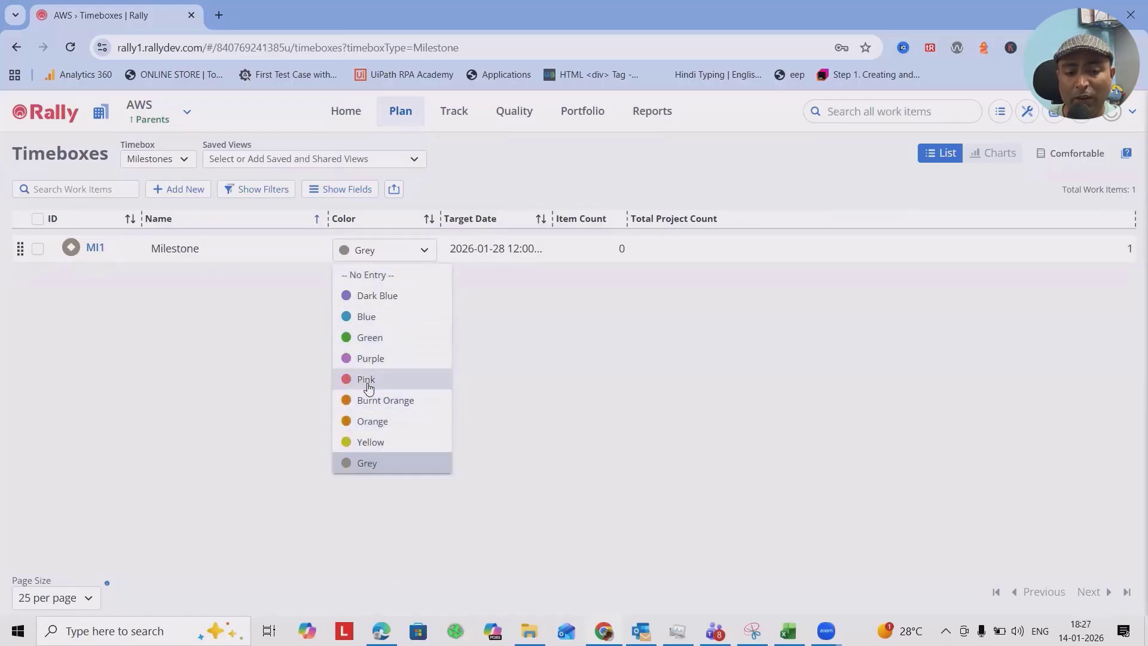
{"action": "left_click", "coordinate": [370, 317]}
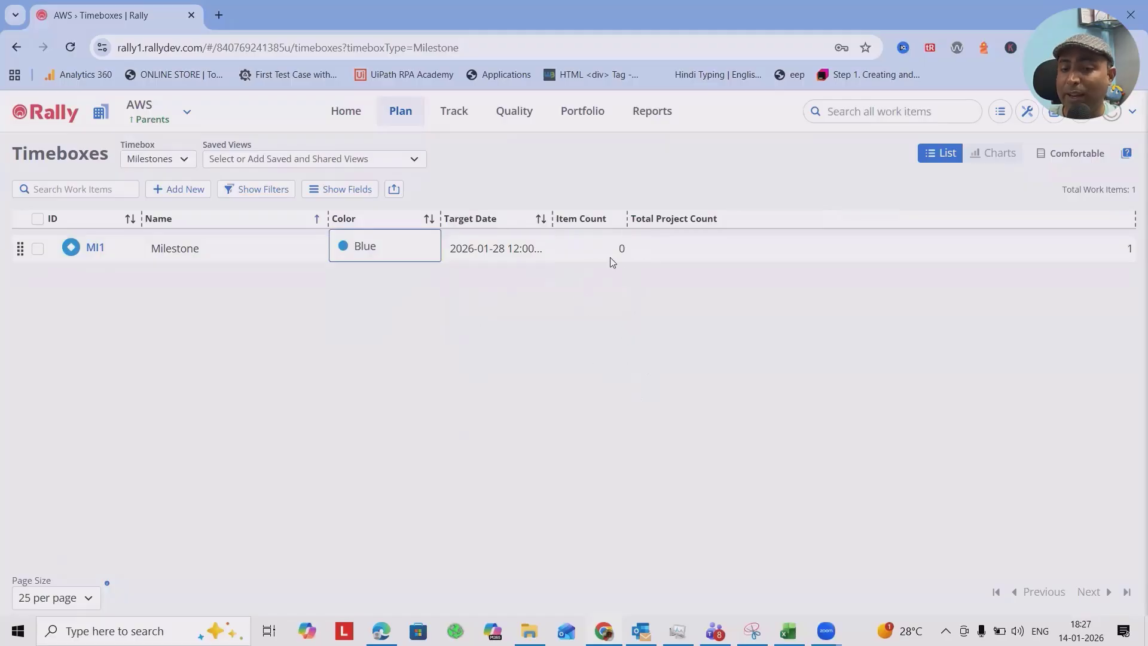
Step: Open the milestone's artifacts and create a user story named AWS Replica in the AWS project there
{"action": "left_click", "coordinate": [95, 247]}
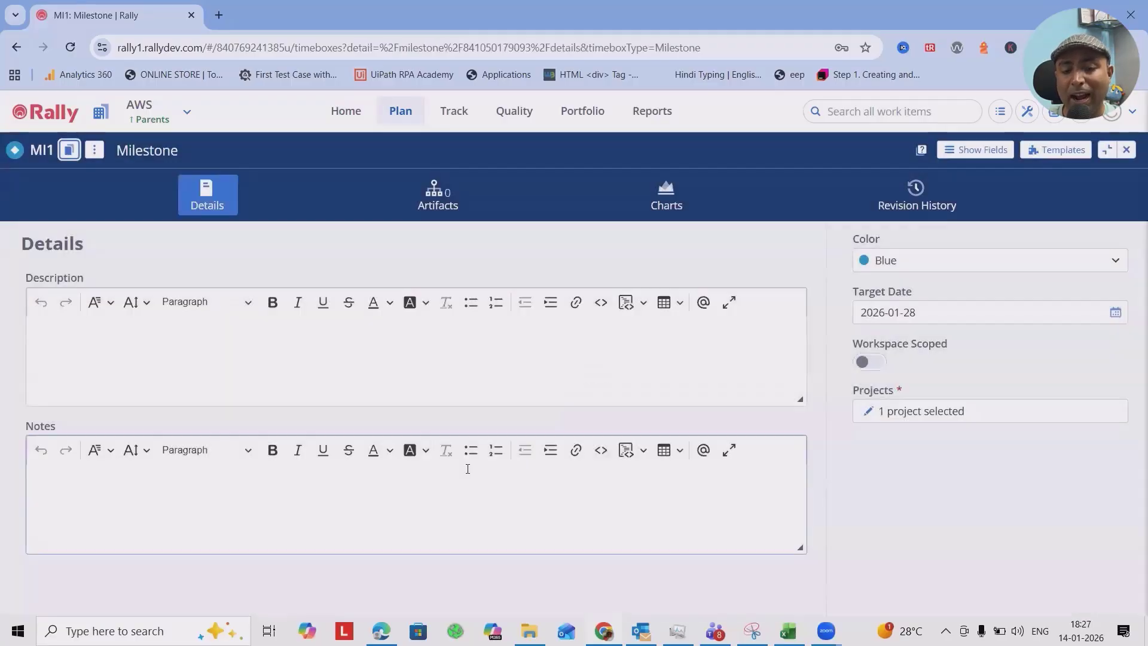
{"action": "left_click", "coordinate": [455, 187]}
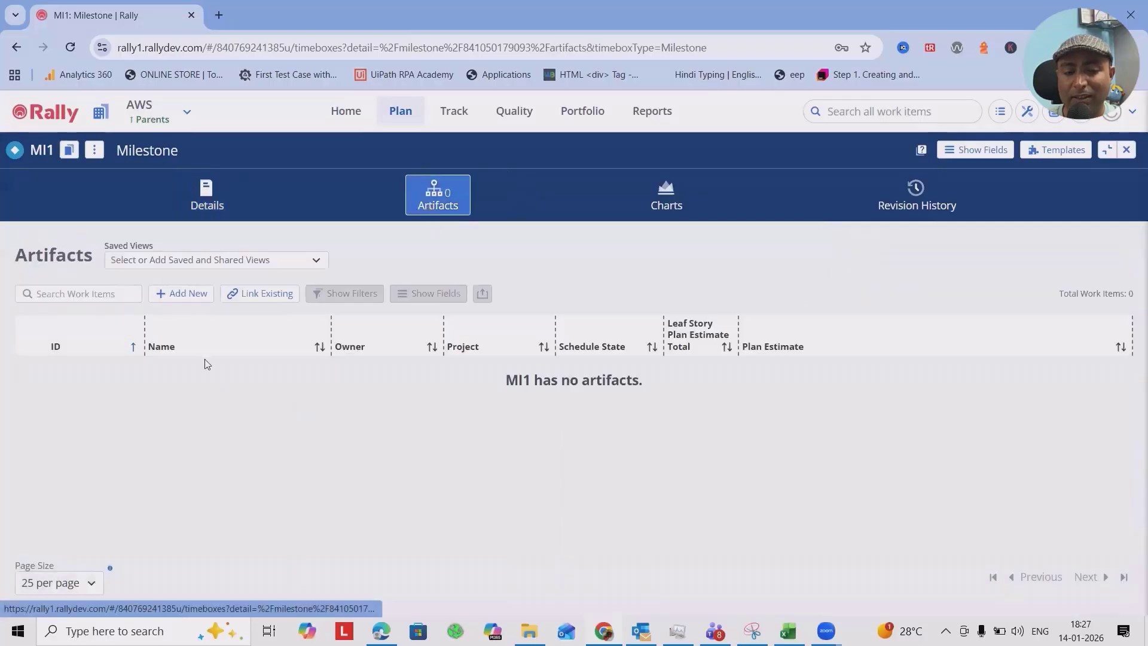
{"action": "left_click", "coordinate": [181, 293]}
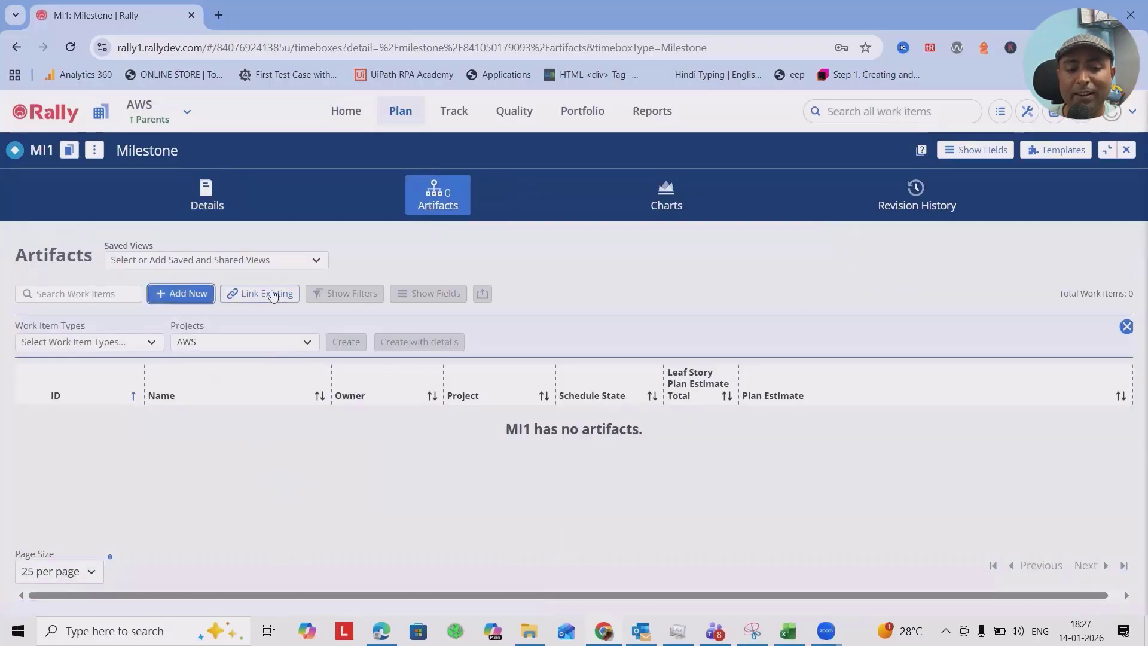
{"action": "left_click", "coordinate": [89, 342]}
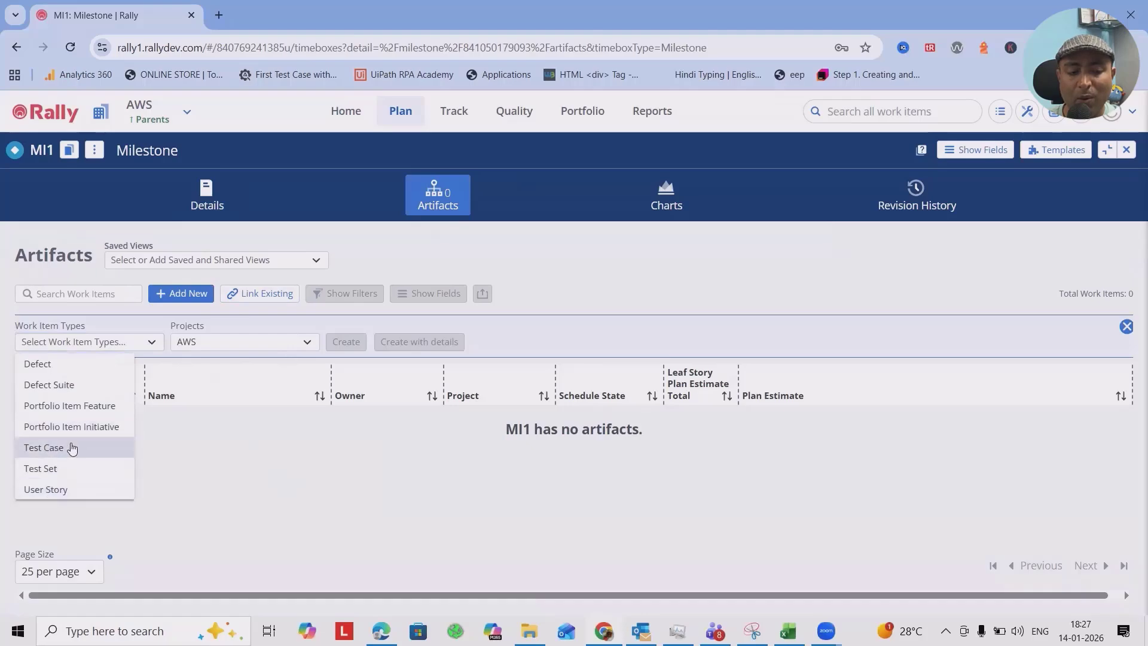
{"action": "left_click", "coordinate": [57, 489]}
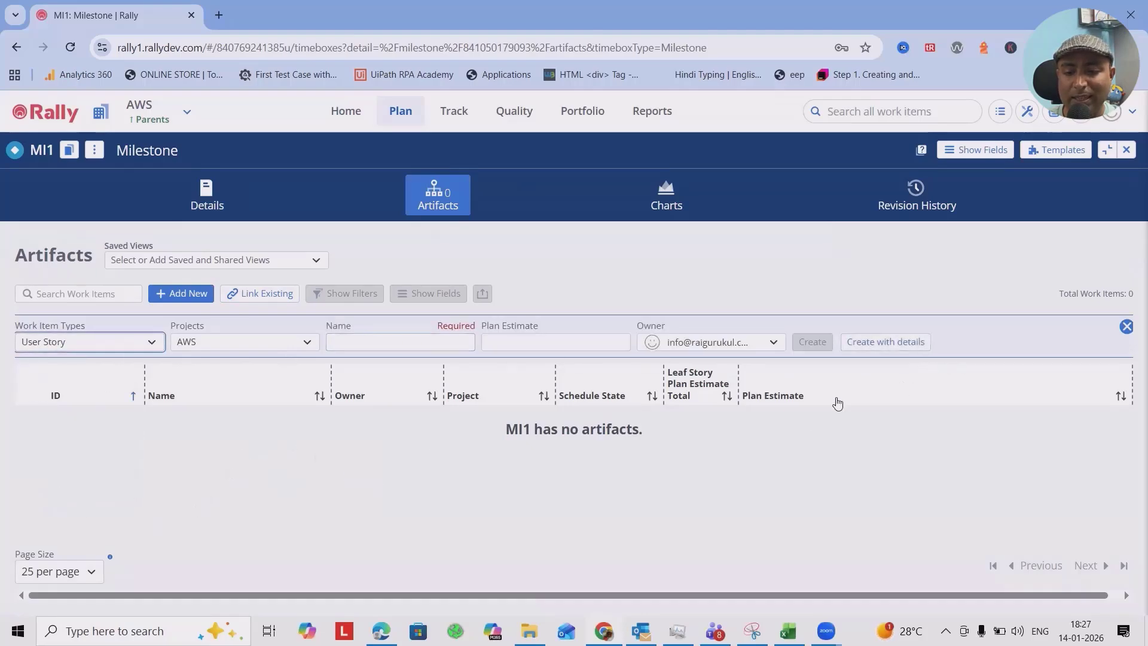
{"action": "left_click", "coordinate": [379, 341]}
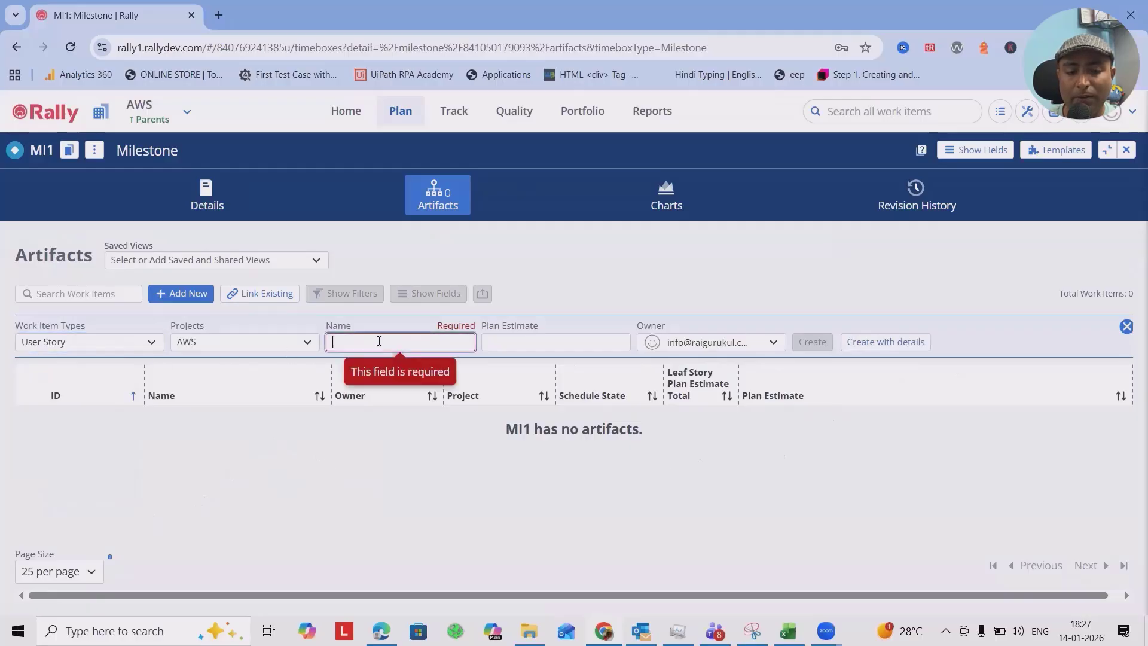
{"action": "type", "text": "AWS"}
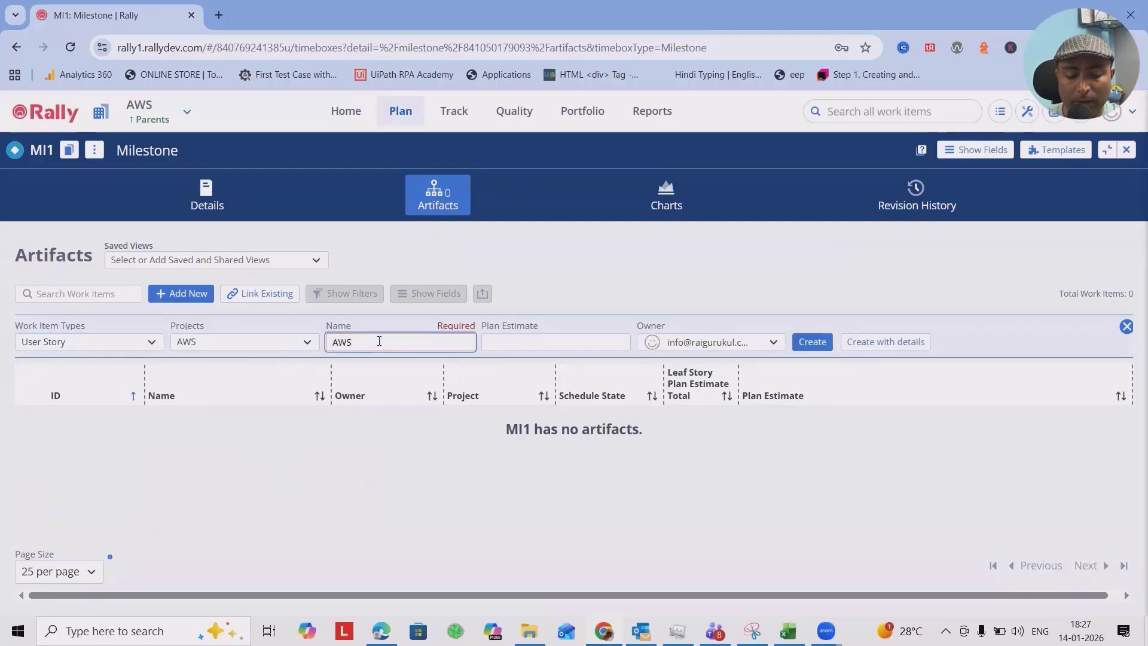
{"action": "type", "text": " Replica"}
{"action": "key", "text": "Return"}
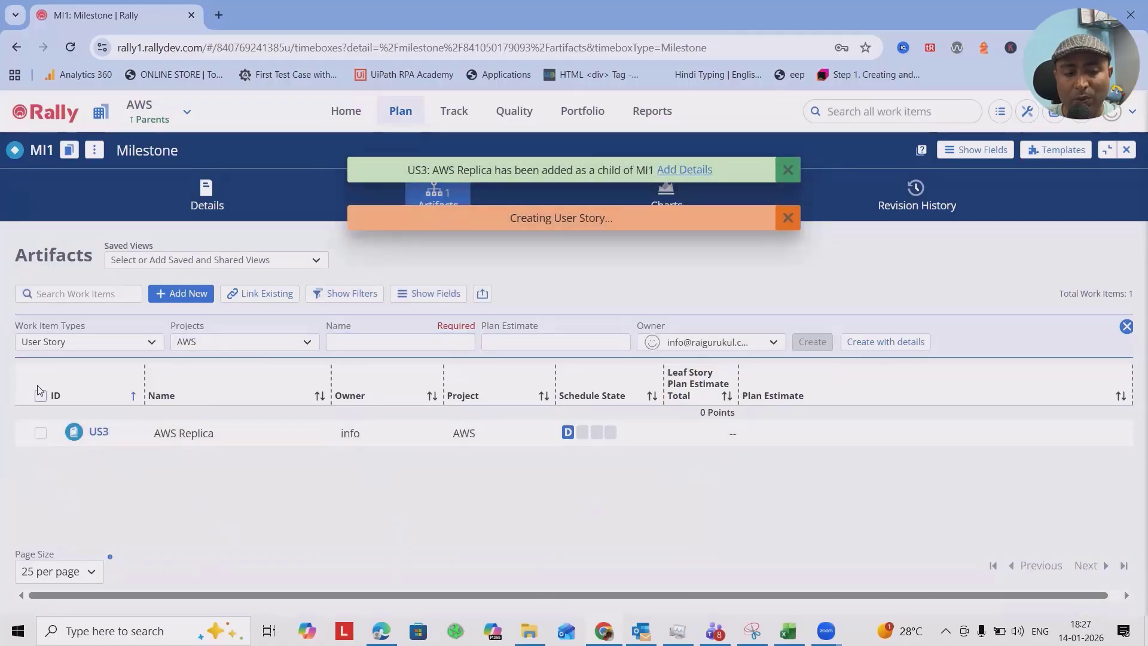
Step: Create a second user story named Schema design in the AWS project within the milestone's artifacts
{"action": "left_click", "coordinate": [389, 342]}
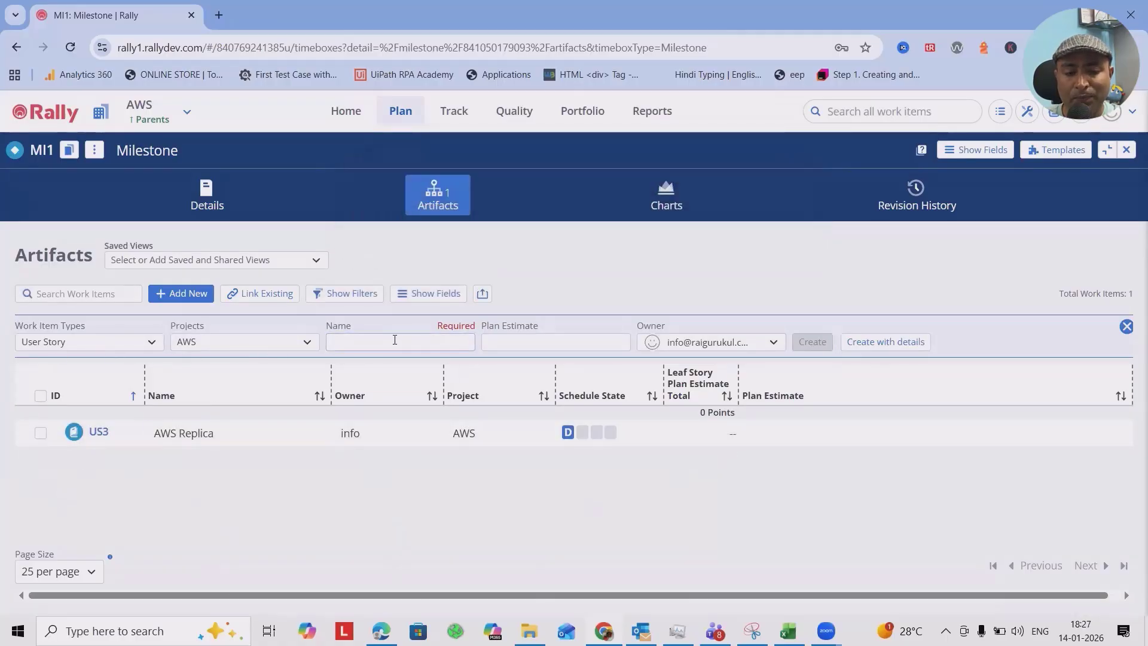
{"action": "type", "text": "Schema design"}
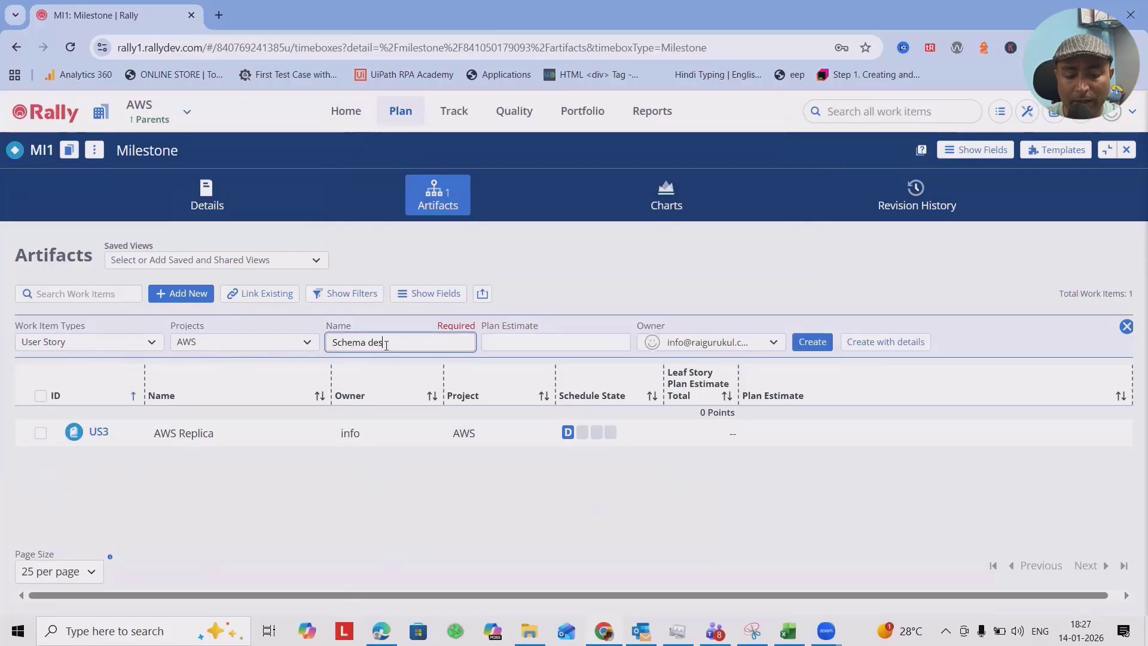
{"action": "key", "text": "Return"}
Step: Return to the timeboxes list, reopen the milestone and check the user stories among its artifacts
{"action": "left_click", "coordinate": [399, 110]}
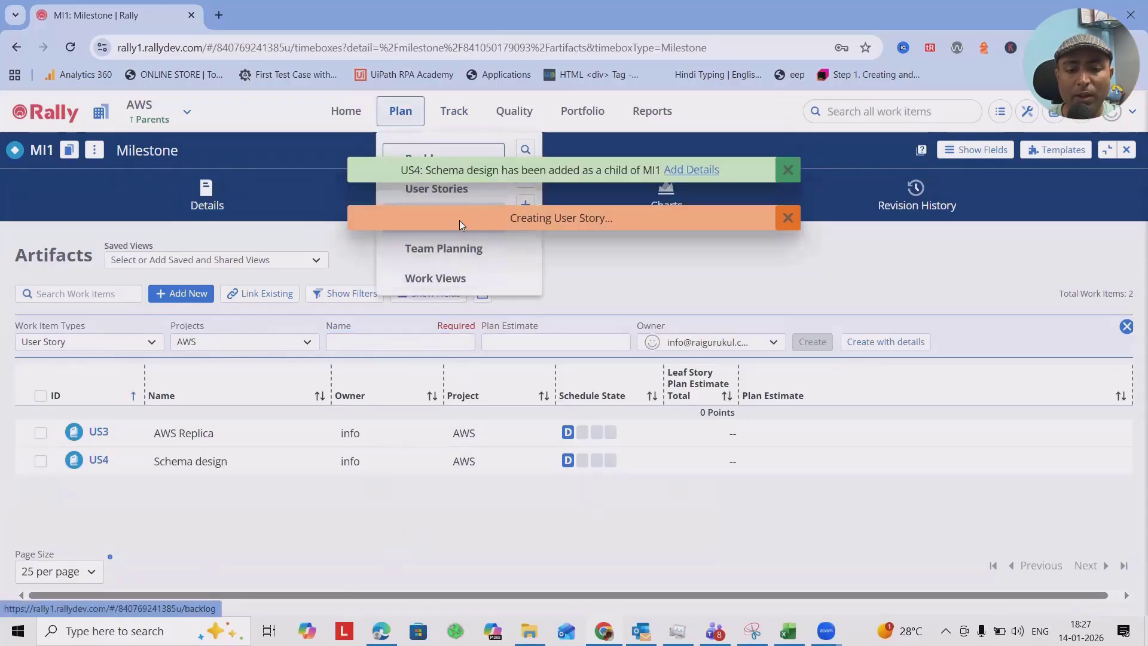
{"action": "left_click", "coordinate": [400, 113]}
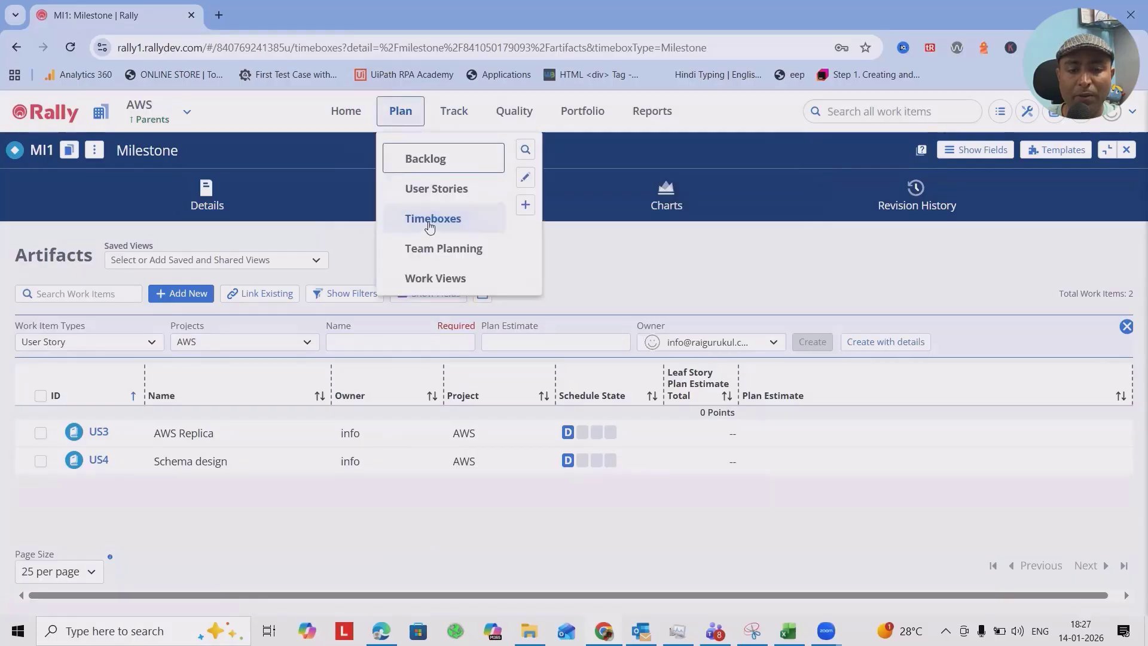
{"action": "left_click", "coordinate": [423, 219]}
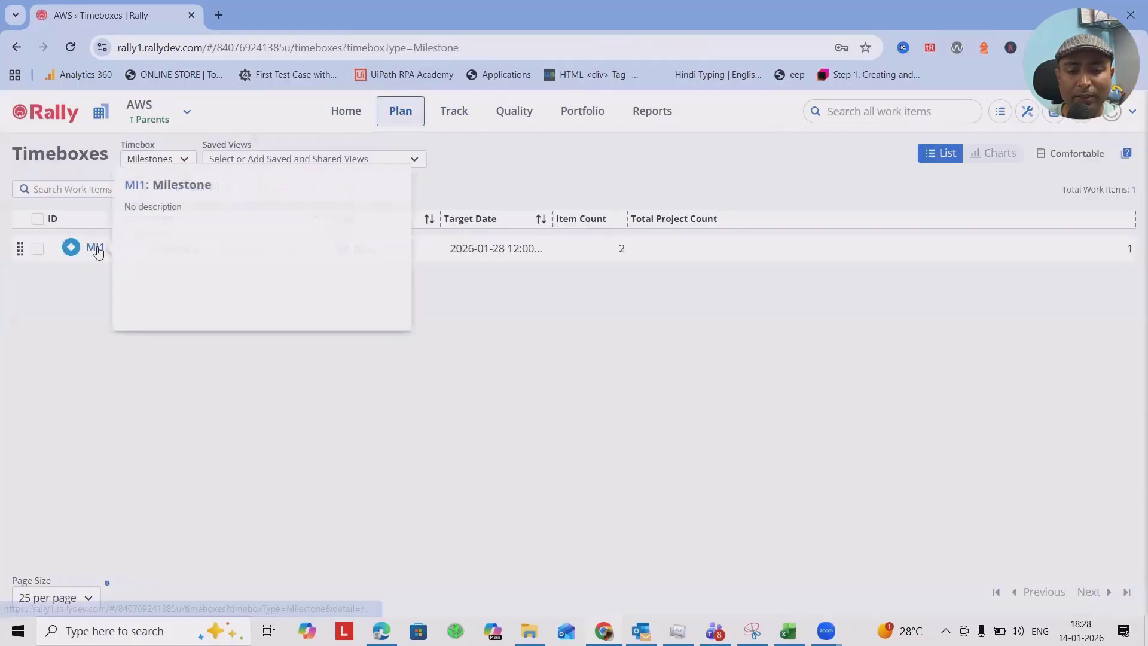
{"action": "left_click", "coordinate": [84, 250]}
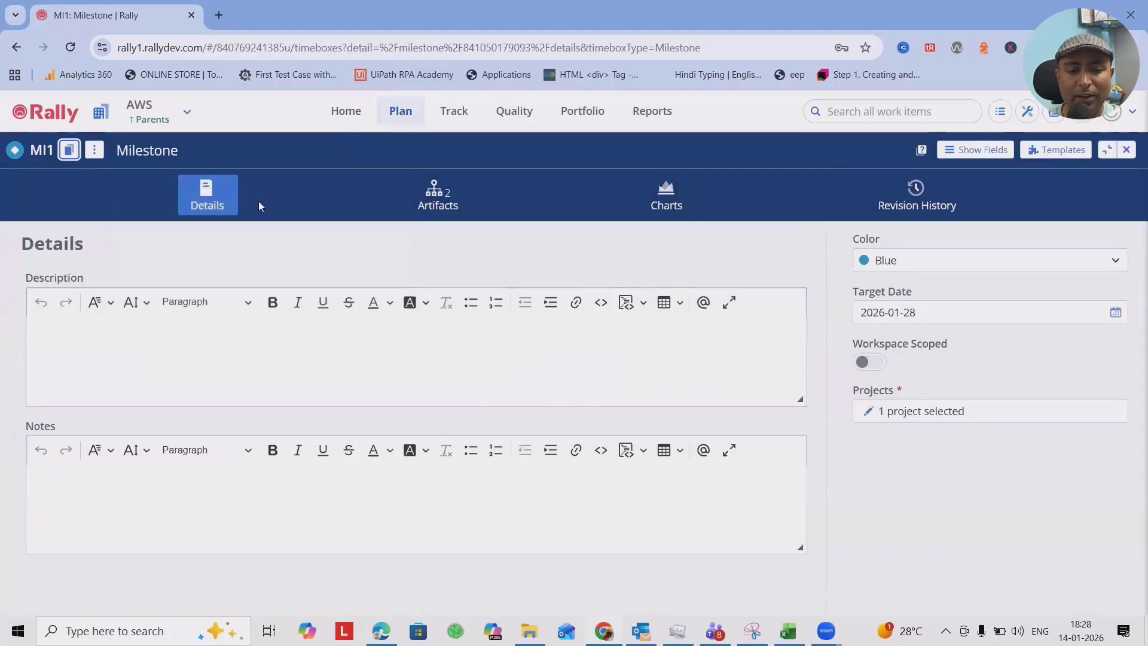
{"action": "left_click", "coordinate": [438, 201]}
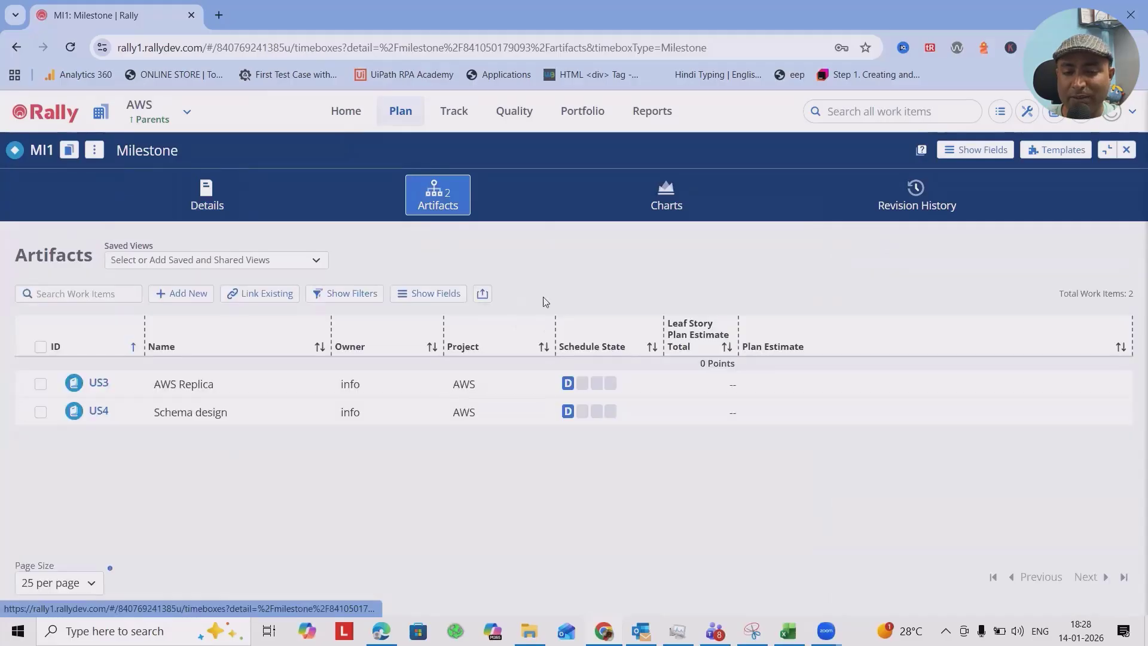
Step: Reopen the milestone from the timeboxes list, add Sample Project to its projects and save the change
{"action": "left_click", "coordinate": [421, 115]}
{"action": "left_click", "coordinate": [437, 219]}
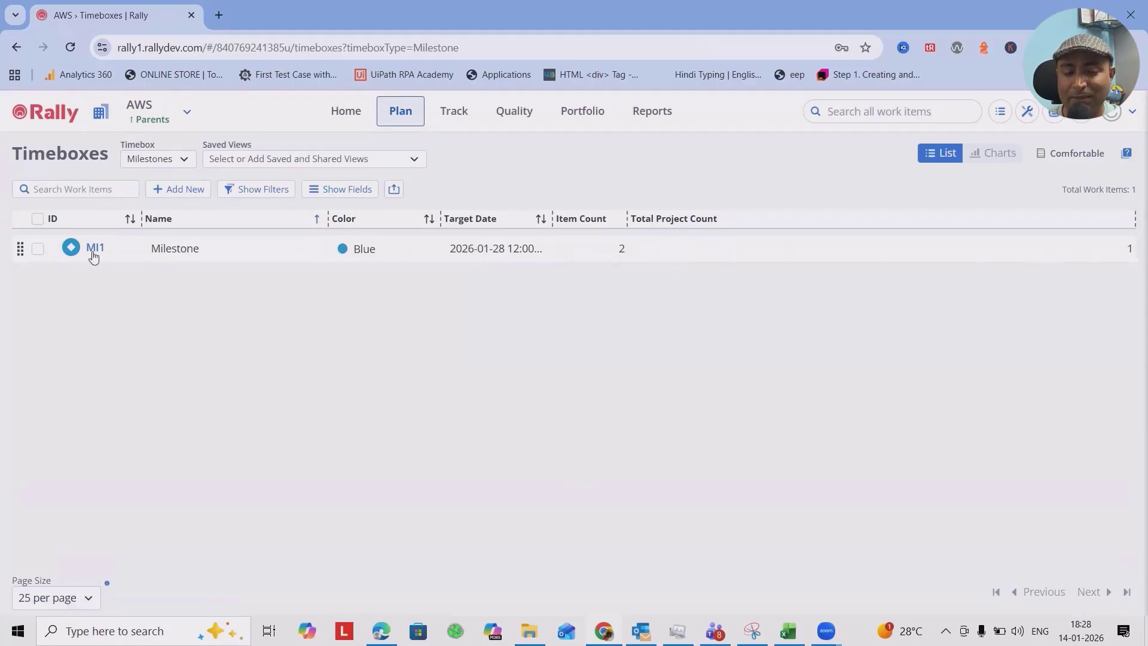
{"action": "mouse_move", "coordinate": [96, 256]}
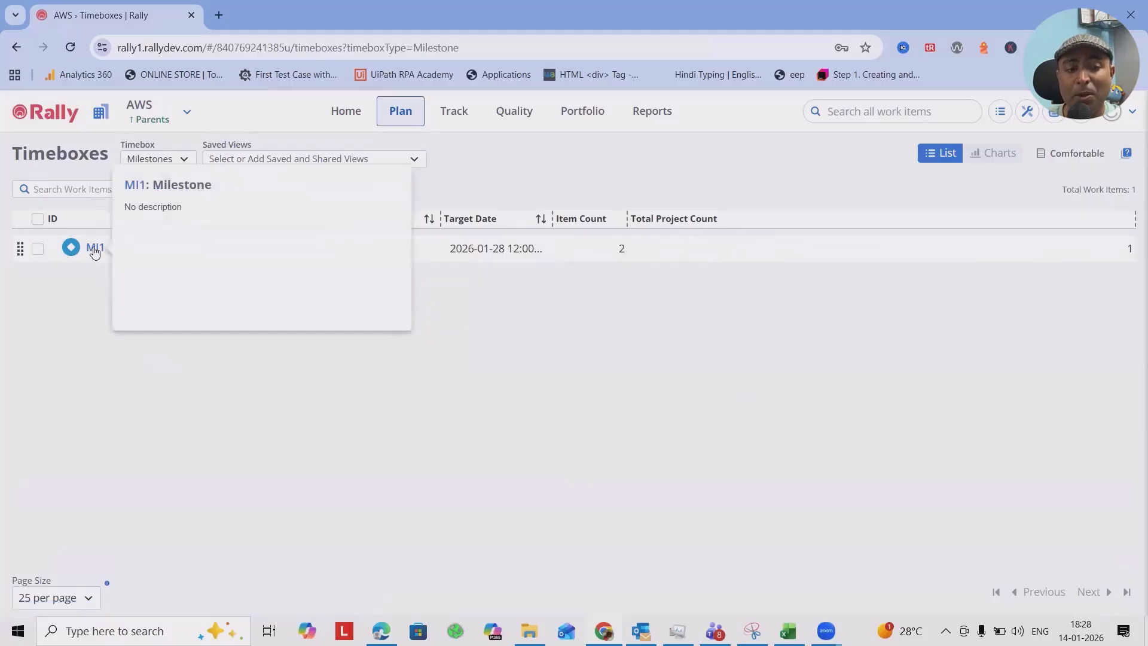
{"action": "left_click", "coordinate": [94, 248]}
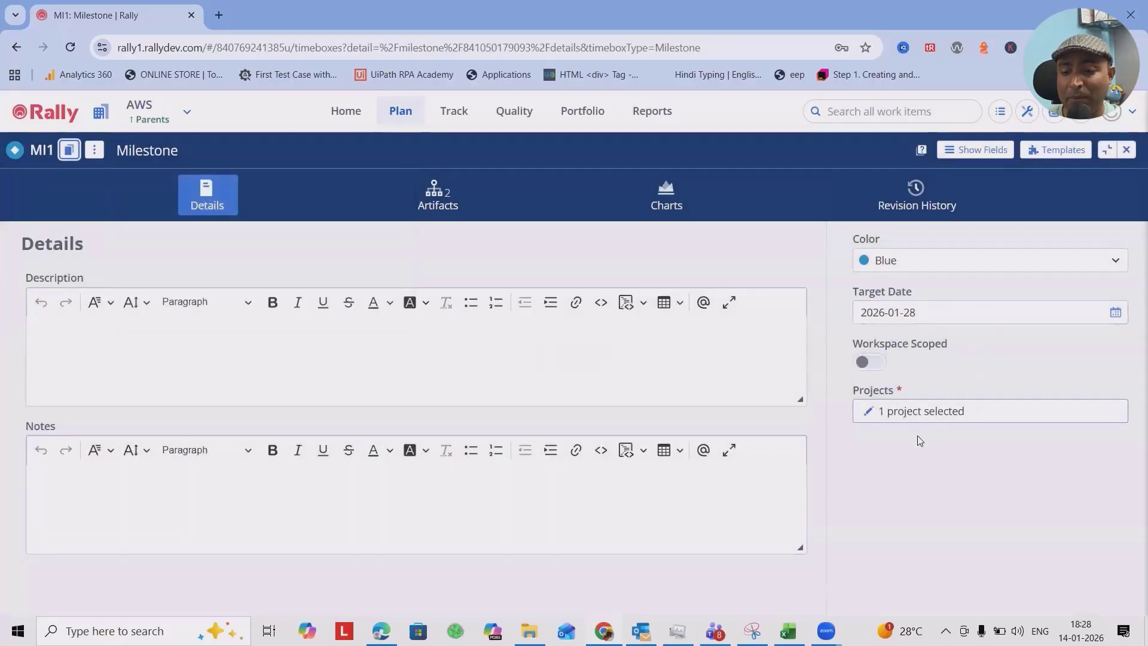
{"action": "left_click", "coordinate": [869, 415]}
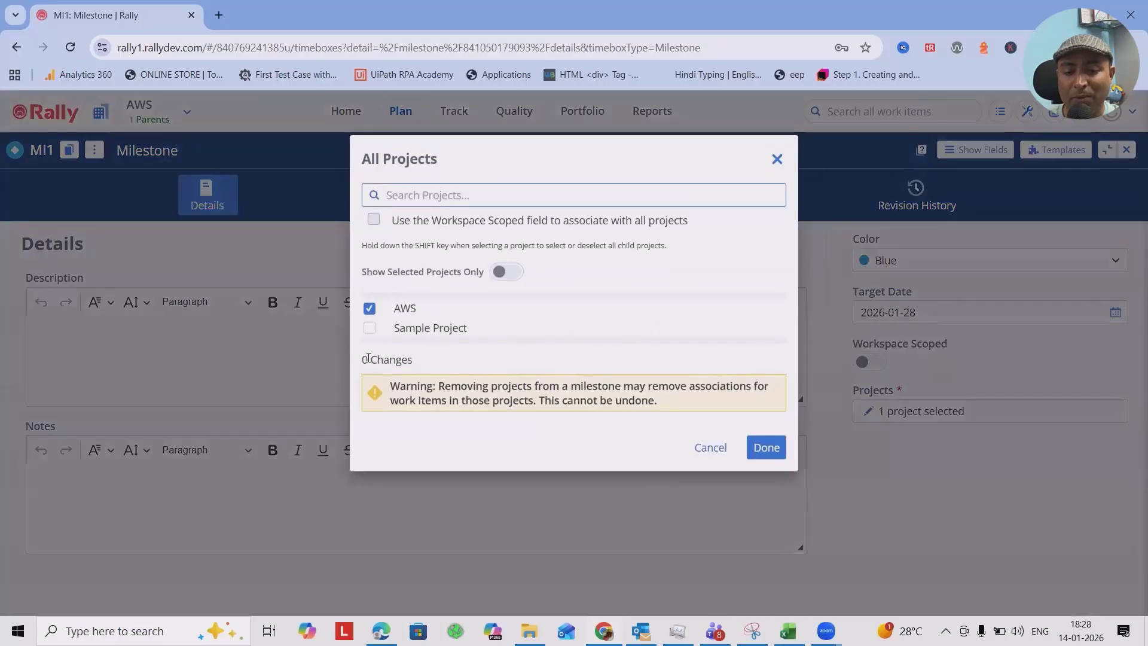
{"action": "left_click", "coordinate": [369, 327]}
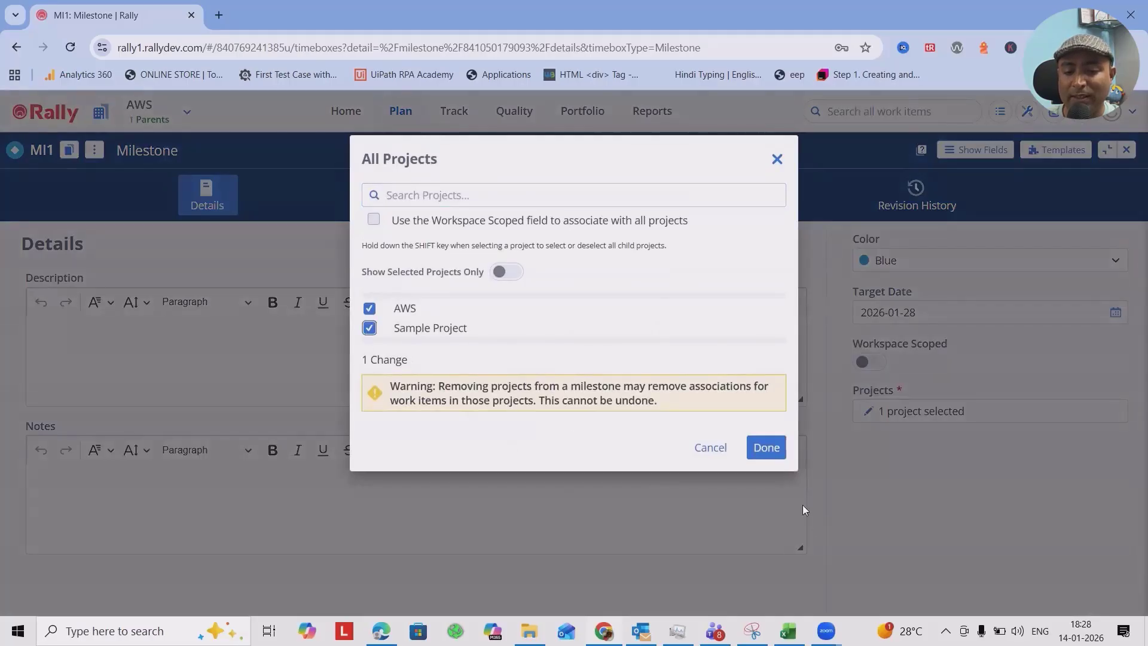
{"action": "left_click", "coordinate": [766, 448]}
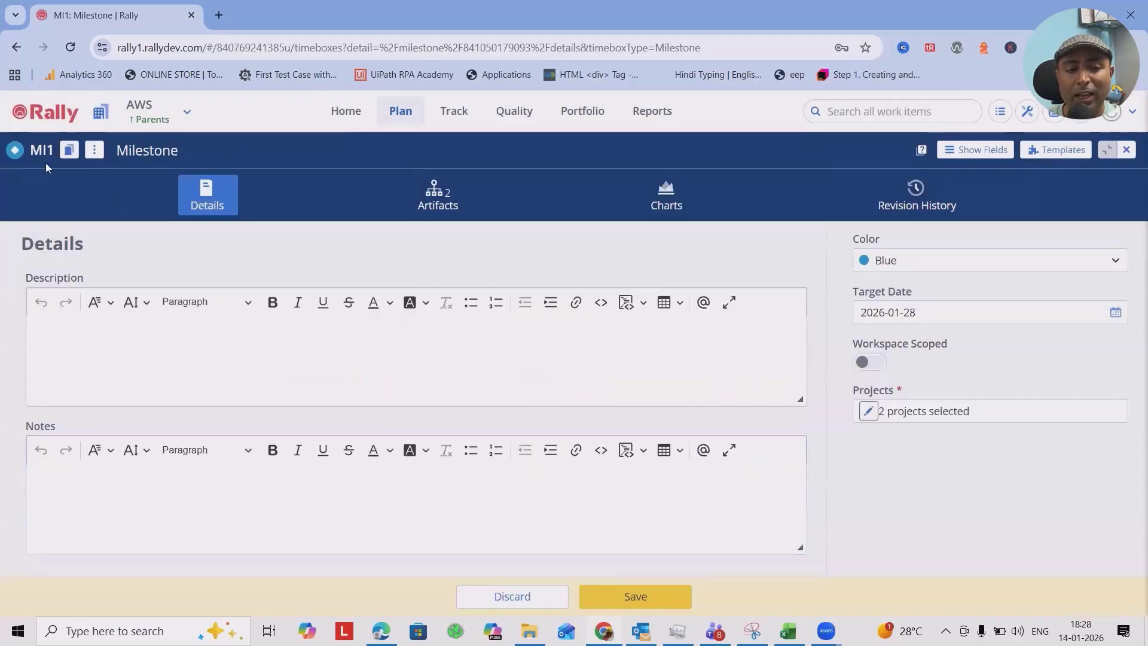
{"action": "mouse_move", "coordinate": [403, 118]}
{"action": "left_click", "coordinate": [451, 222]}
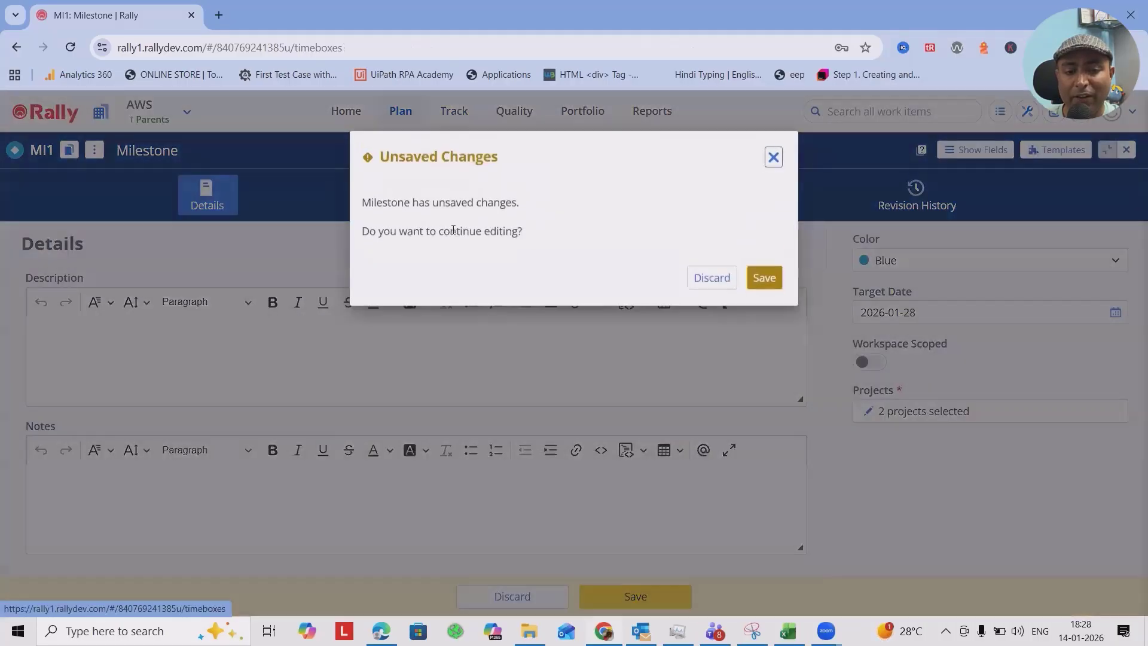
{"action": "left_click", "coordinate": [764, 282]}
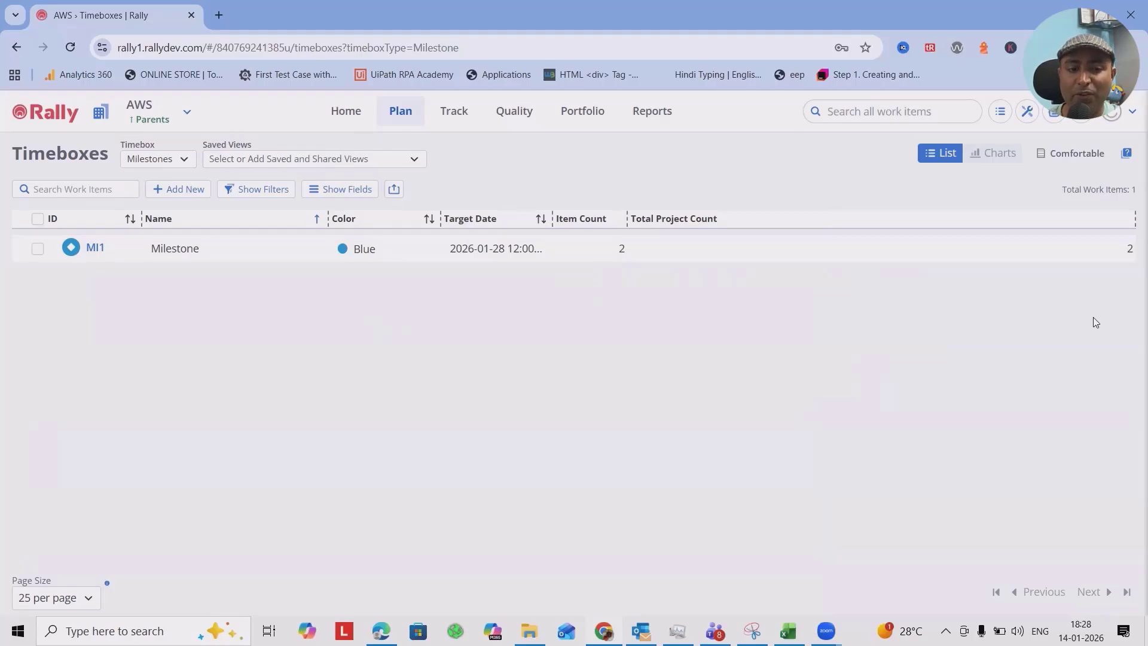
Step: In the milestone's artifacts, look for existing user stories from Sample Project to link, and close the item chooser
{"action": "left_click", "coordinate": [90, 248]}
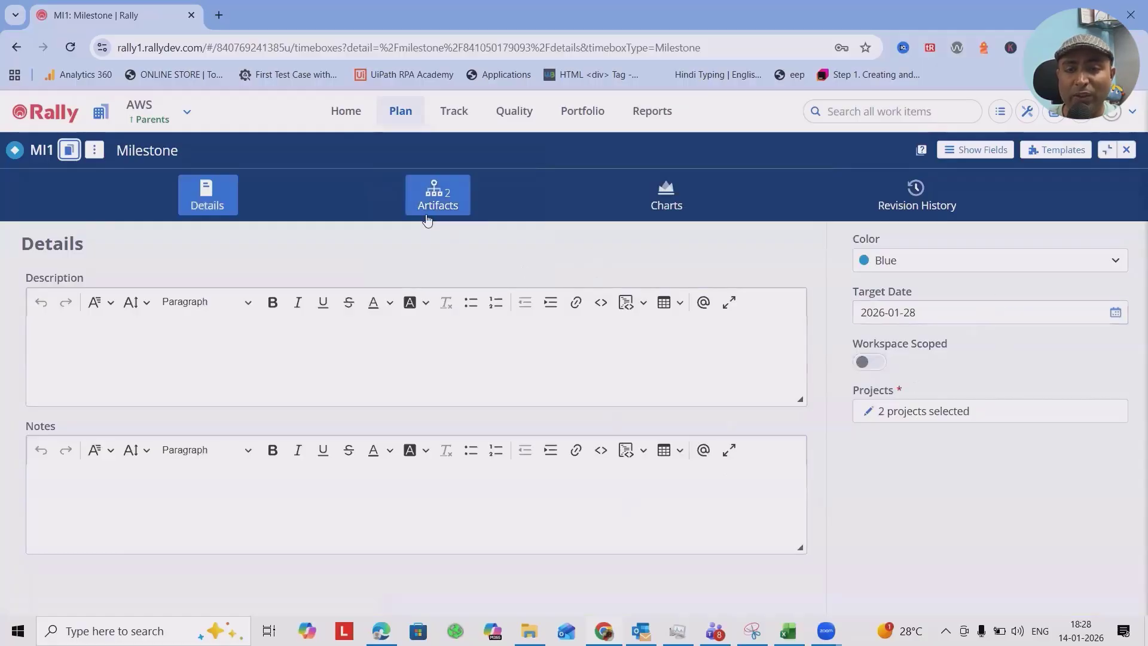
{"action": "left_click", "coordinate": [433, 197]}
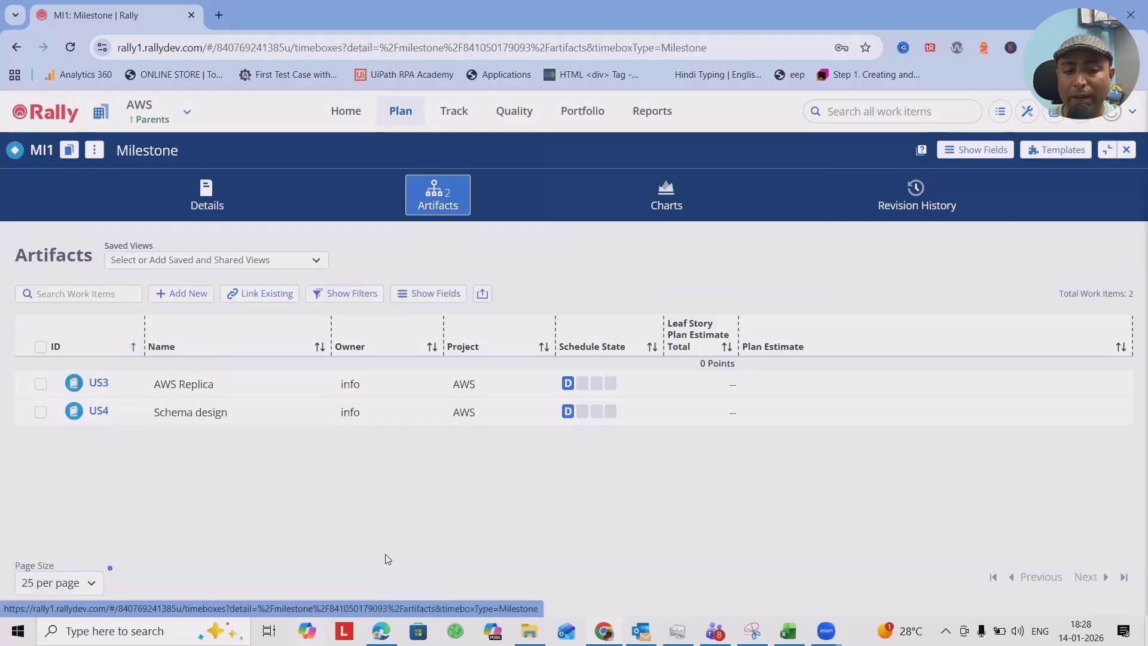
{"action": "left_click", "coordinate": [251, 295]}
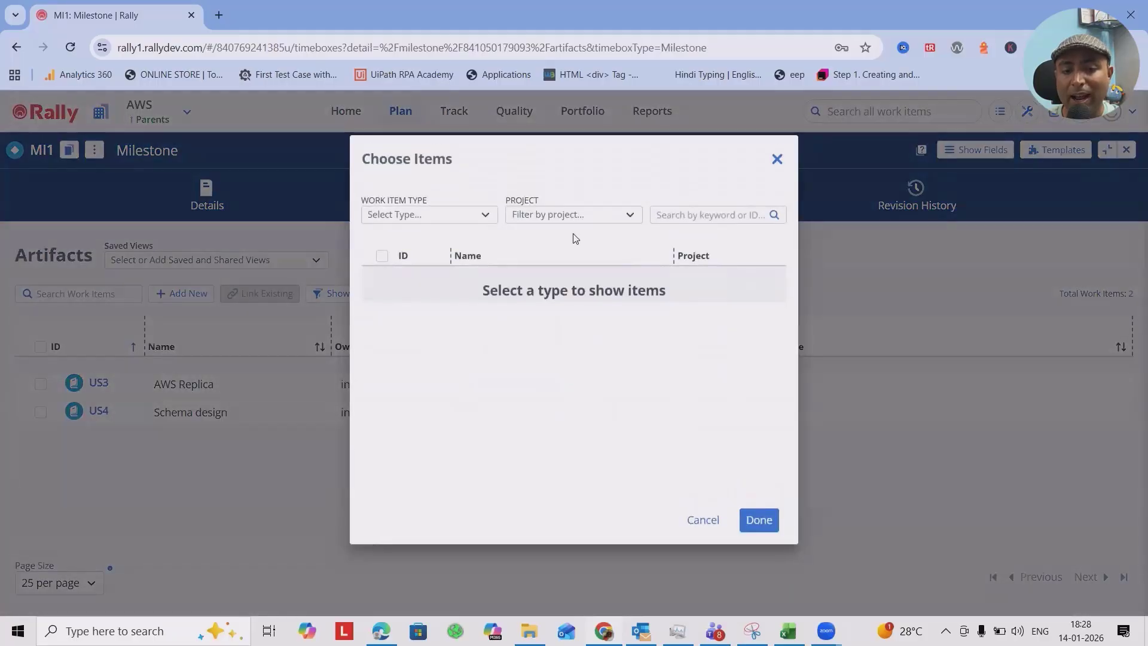
{"action": "left_click", "coordinate": [473, 218]}
{"action": "left_click", "coordinate": [571, 215]}
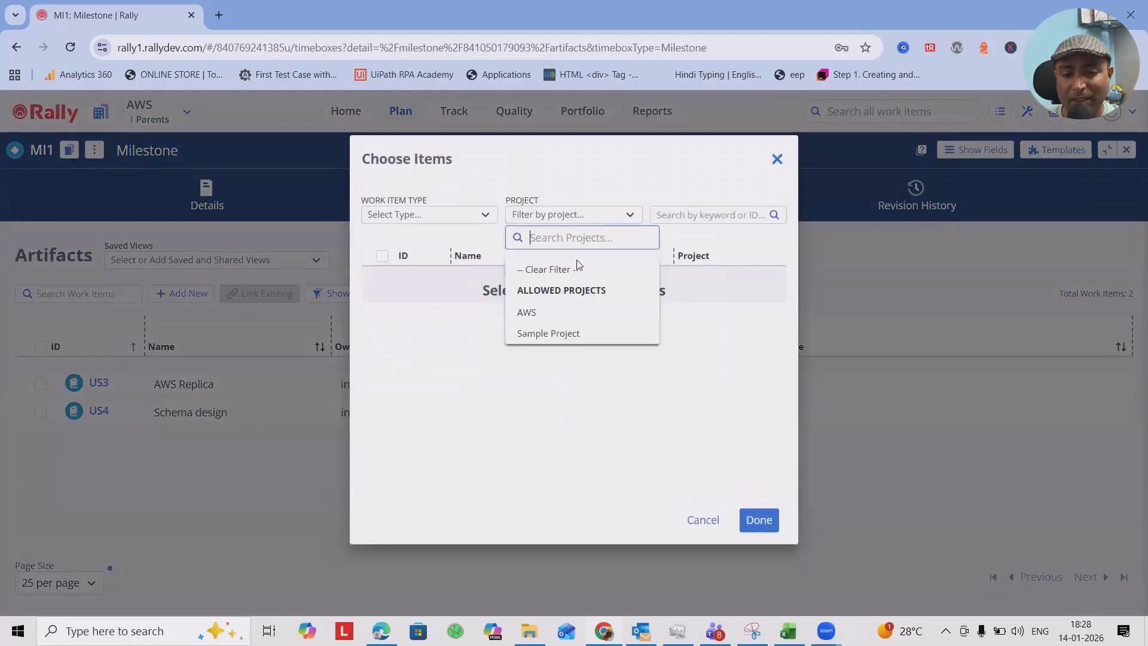
{"action": "left_click", "coordinate": [560, 333]}
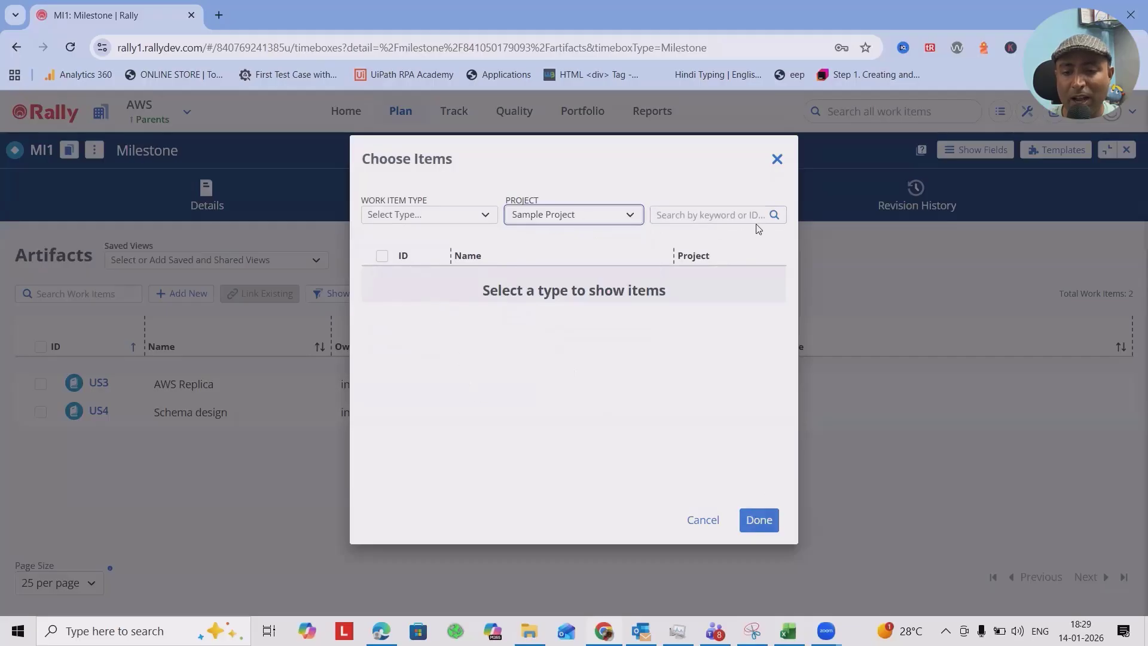
{"action": "left_click", "coordinate": [771, 217]}
{"action": "left_click", "coordinate": [479, 217]}
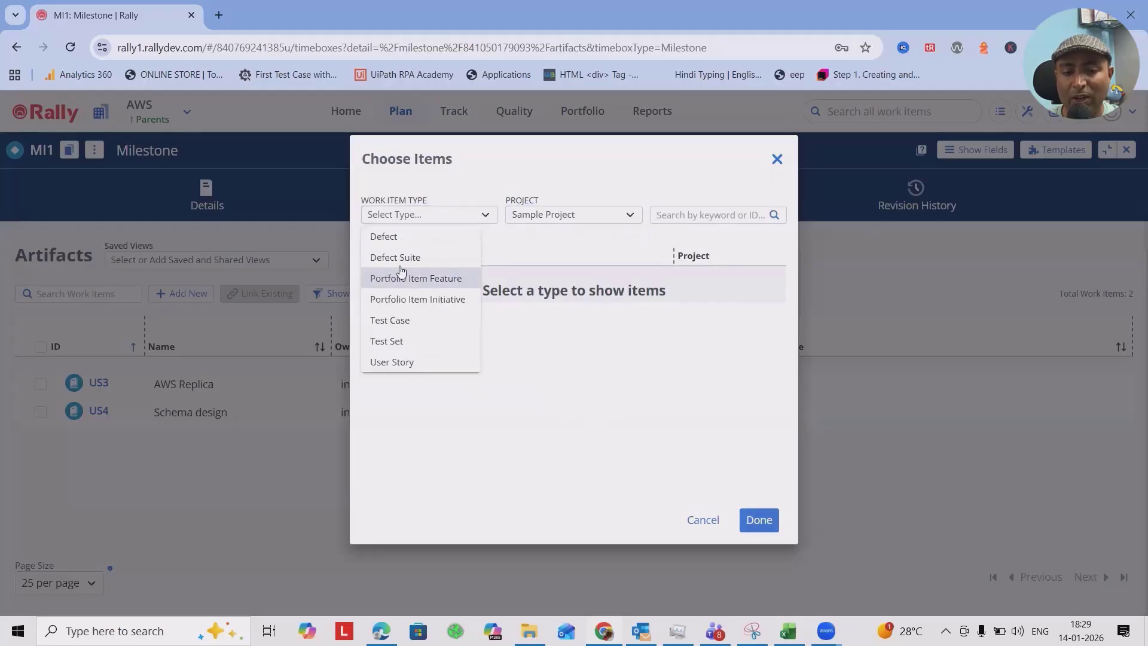
{"action": "left_click", "coordinate": [395, 362]}
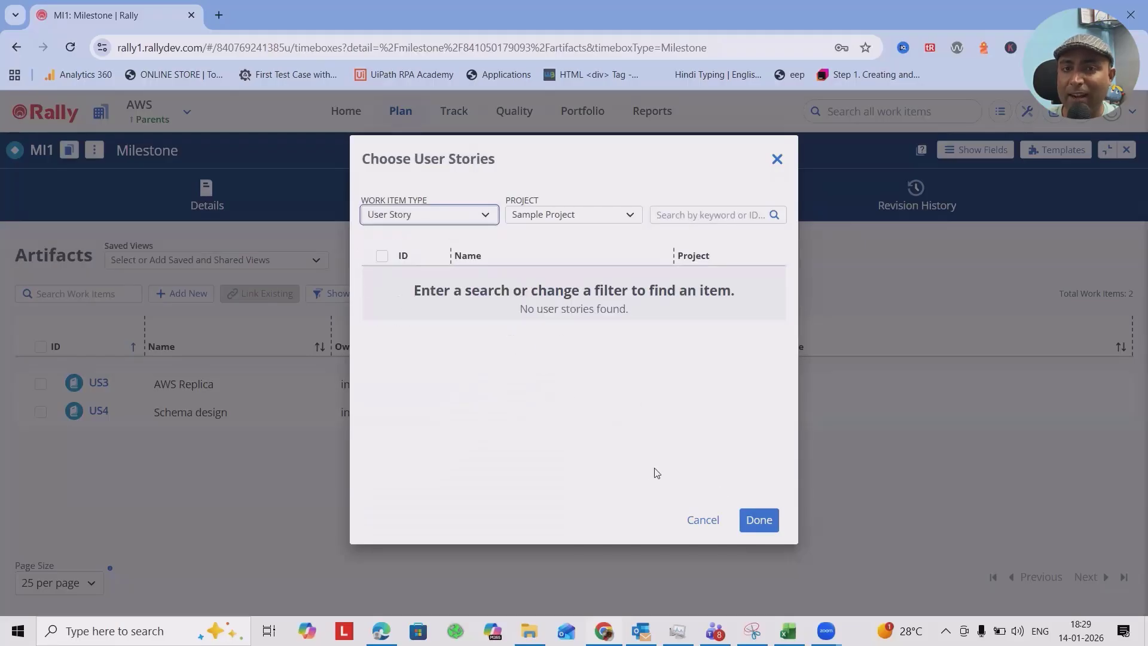
{"action": "left_click", "coordinate": [760, 521]}
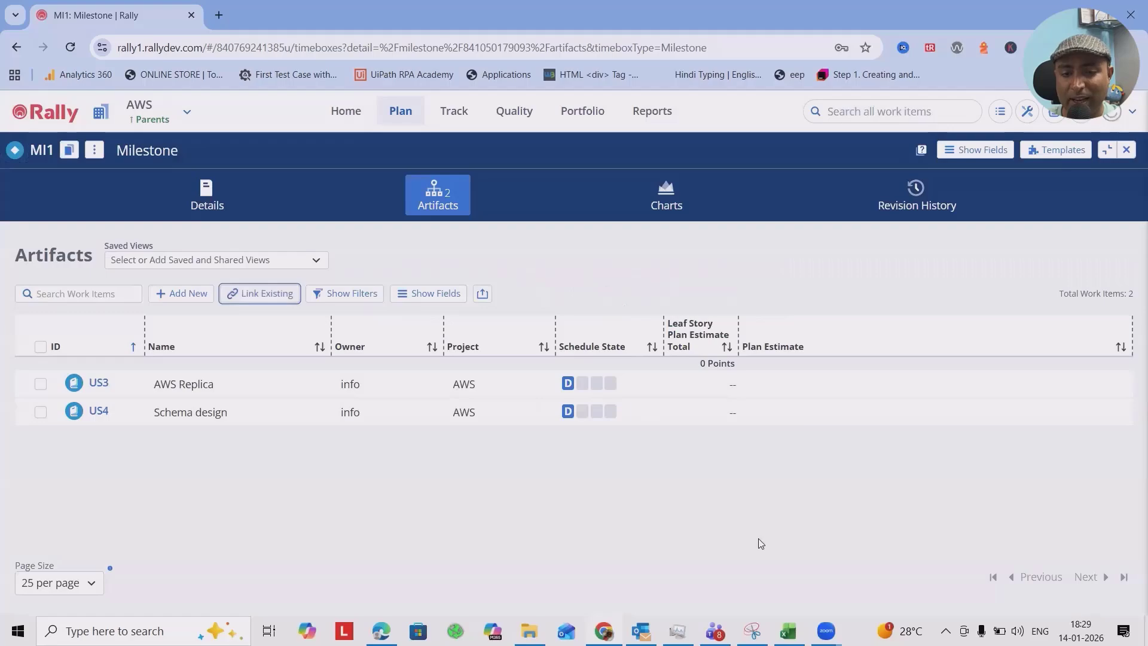
Step: Examine the milestone's burnup and cumulative flow charts, the burnup unit options and the milestone's revision history
{"action": "left_click", "coordinate": [659, 205]}
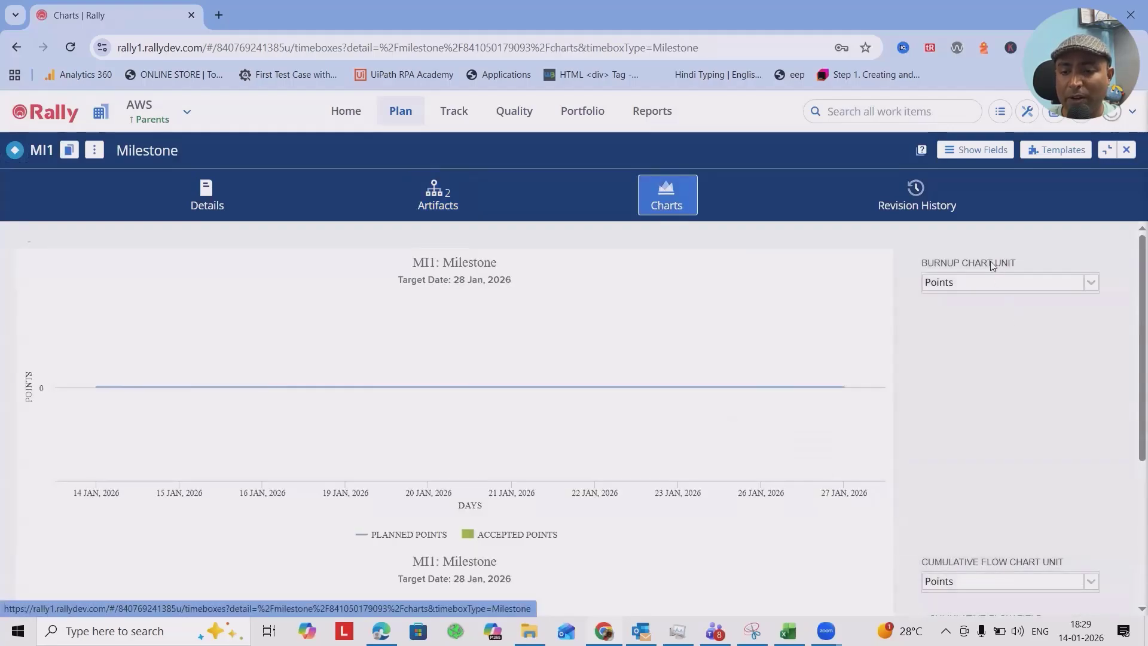
{"action": "scroll", "coordinate": [882, 449], "scroll_direction": "down", "scroll_amount": 1}
{"action": "scroll", "coordinate": [882, 448], "scroll_direction": "down", "scroll_amount": 1}
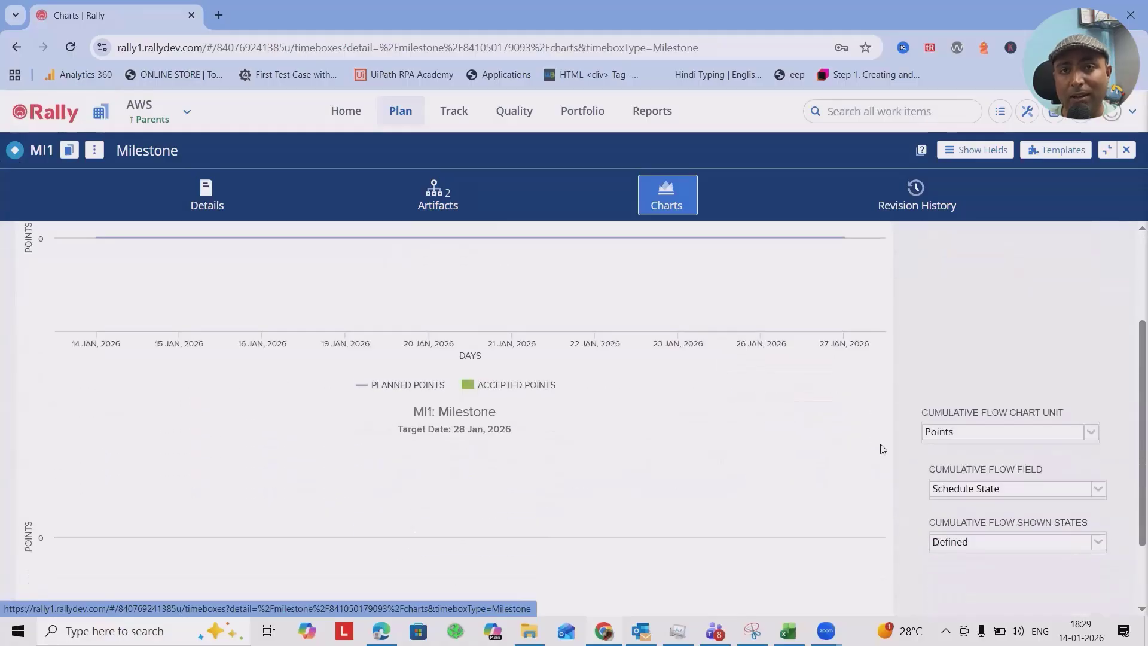
{"action": "scroll", "coordinate": [720, 469], "scroll_direction": "down", "scroll_amount": 1}
{"action": "scroll", "coordinate": [722, 475], "scroll_direction": "up", "scroll_amount": 3}
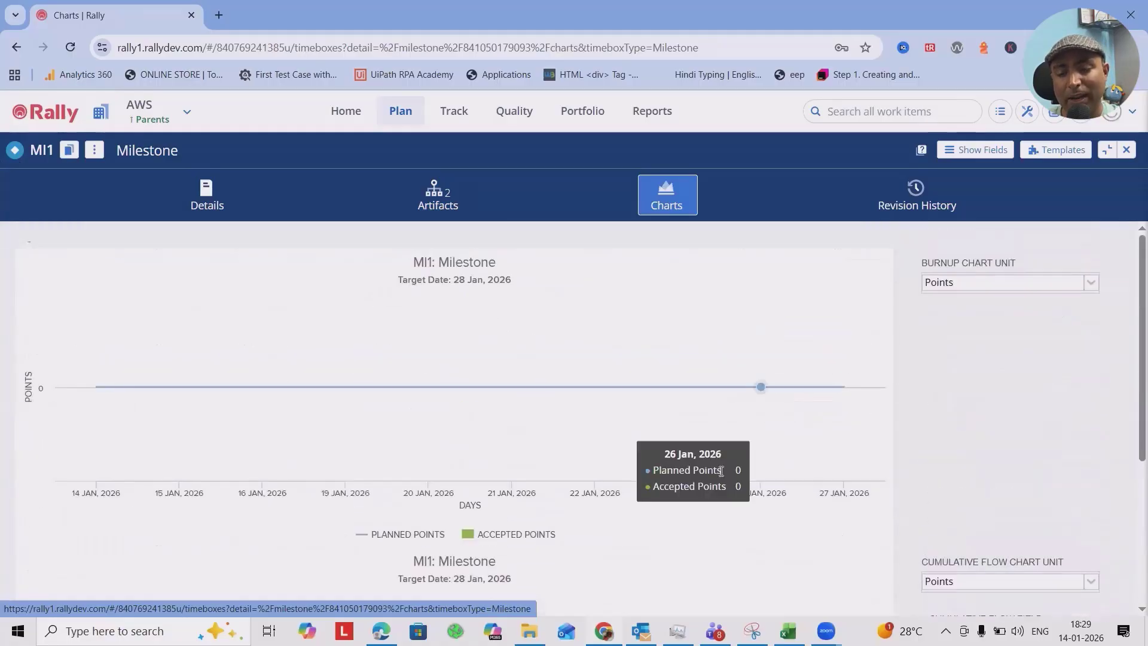
{"action": "scroll", "coordinate": [723, 477], "scroll_direction": "down", "scroll_amount": 3}
{"action": "scroll", "coordinate": [953, 526], "scroll_direction": "up", "scroll_amount": 3}
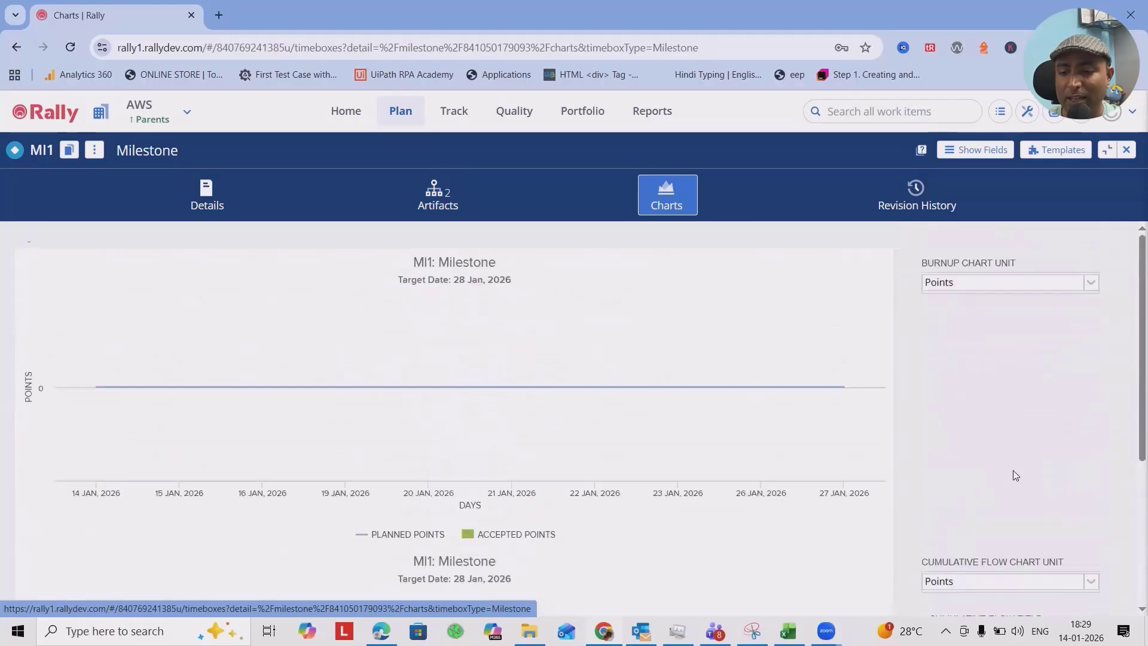
{"action": "left_click", "coordinate": [1007, 282]}
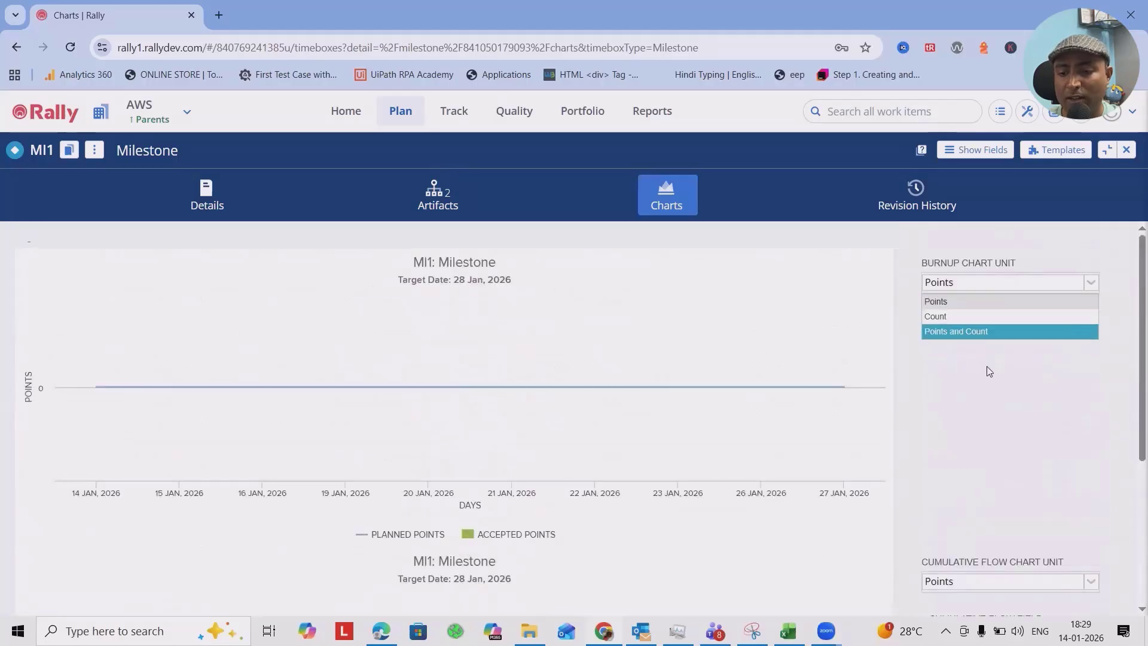
{"action": "scroll", "coordinate": [210, 482], "scroll_direction": "down", "scroll_amount": 3}
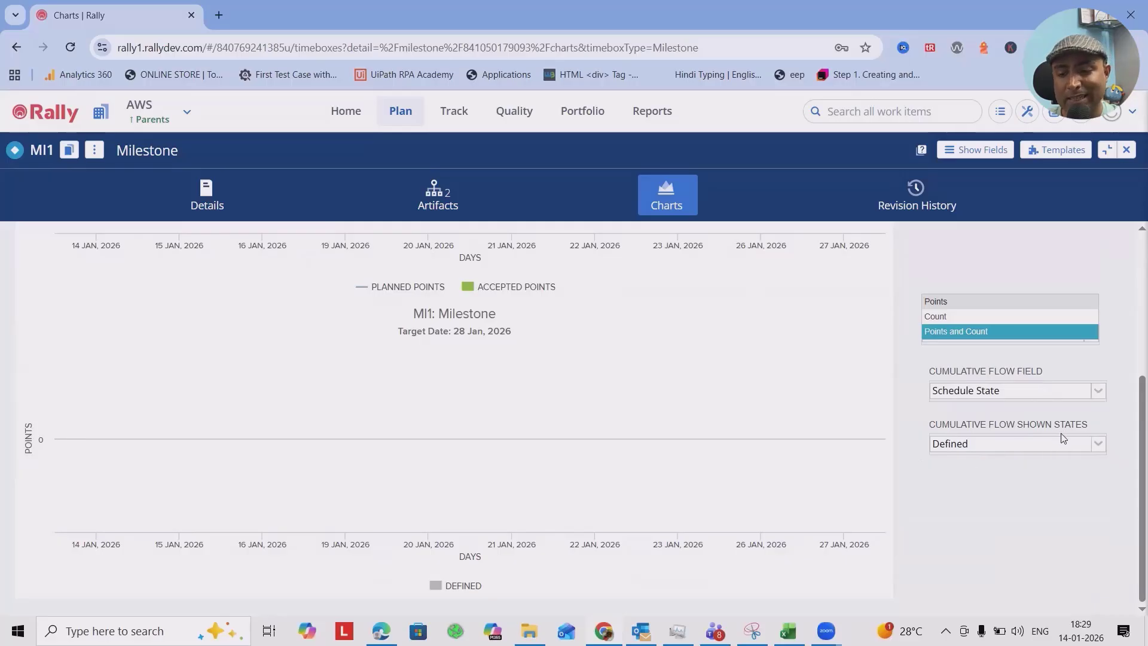
{"action": "left_click", "coordinate": [916, 203]}
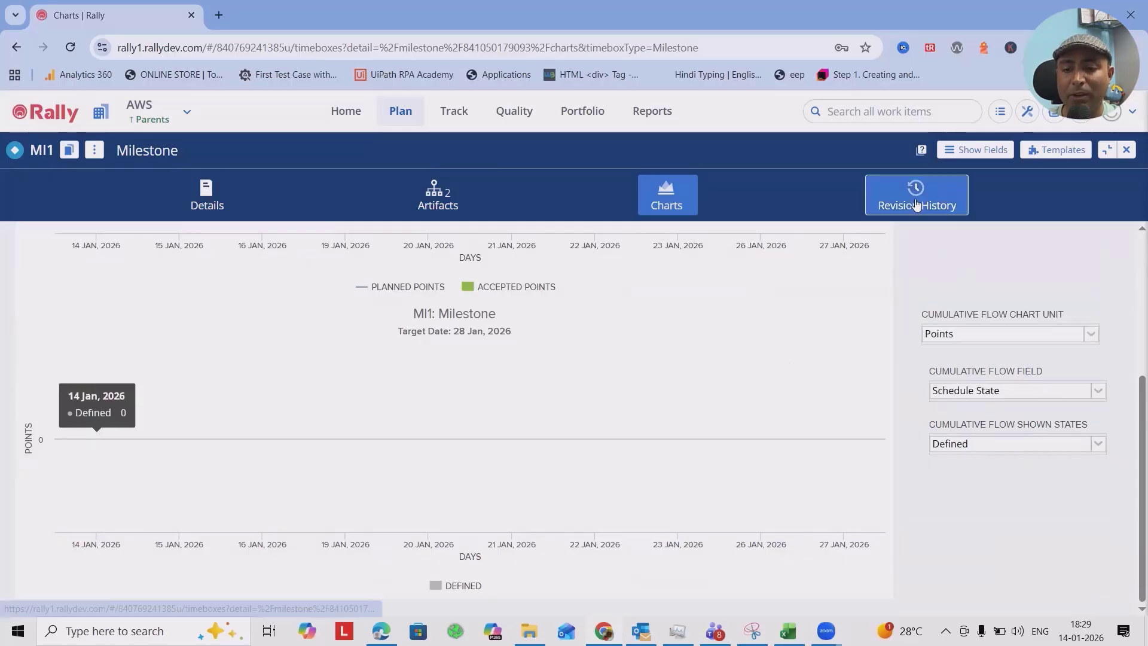
{"action": "left_click", "coordinate": [916, 204]}
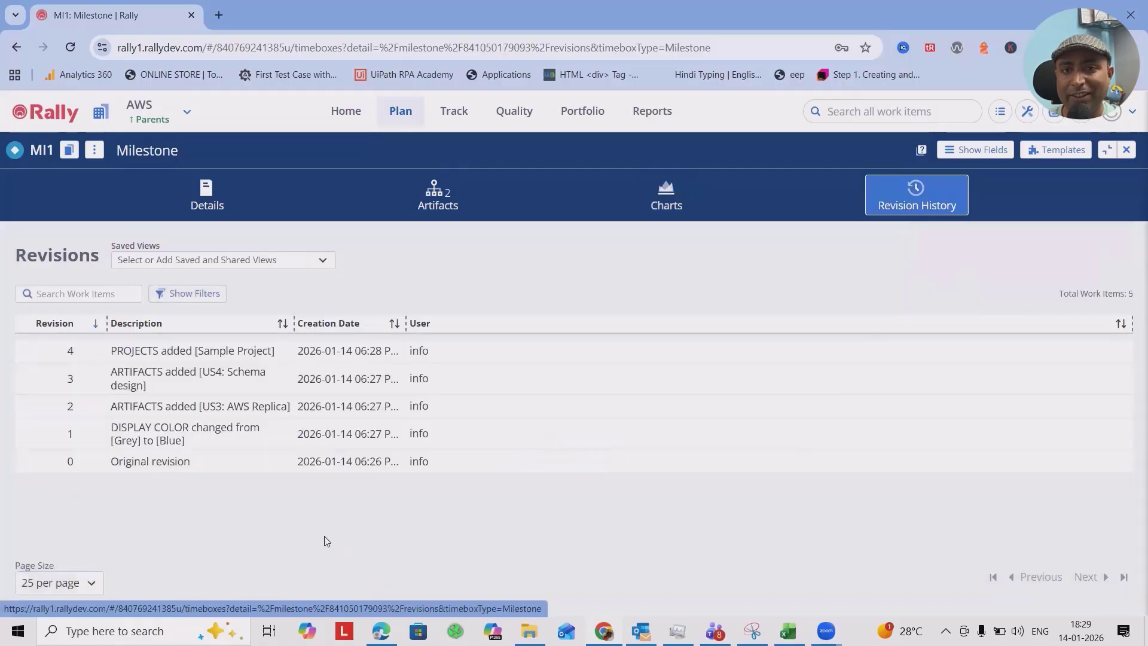